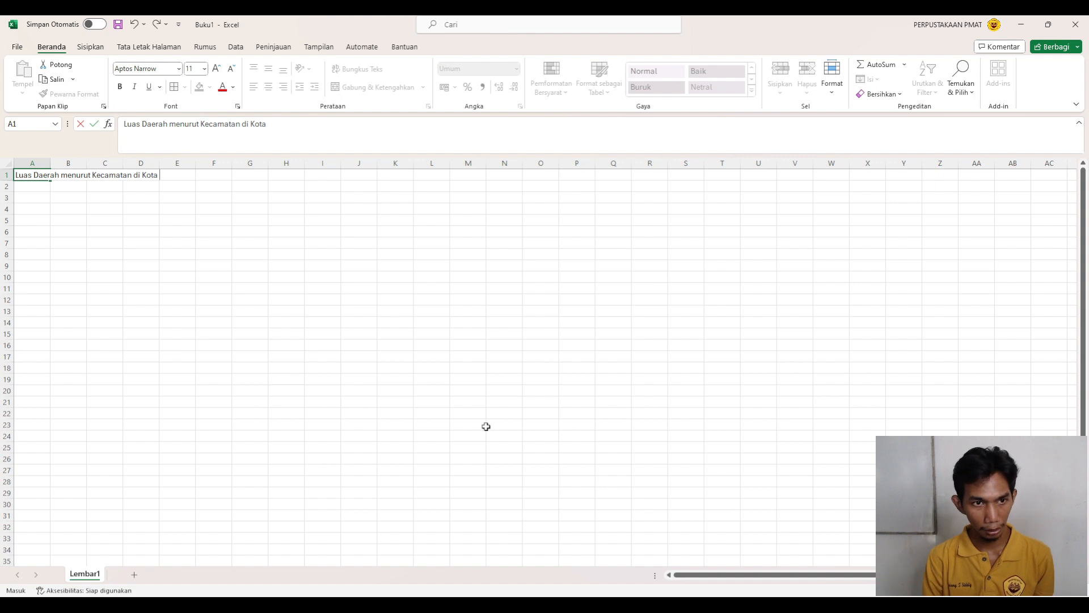
Complete the title in cell A1 as "Luas Daerah menurut Kecamatan di Kota Jayapura Tahun 2023".
text(Jayapura Tahun)
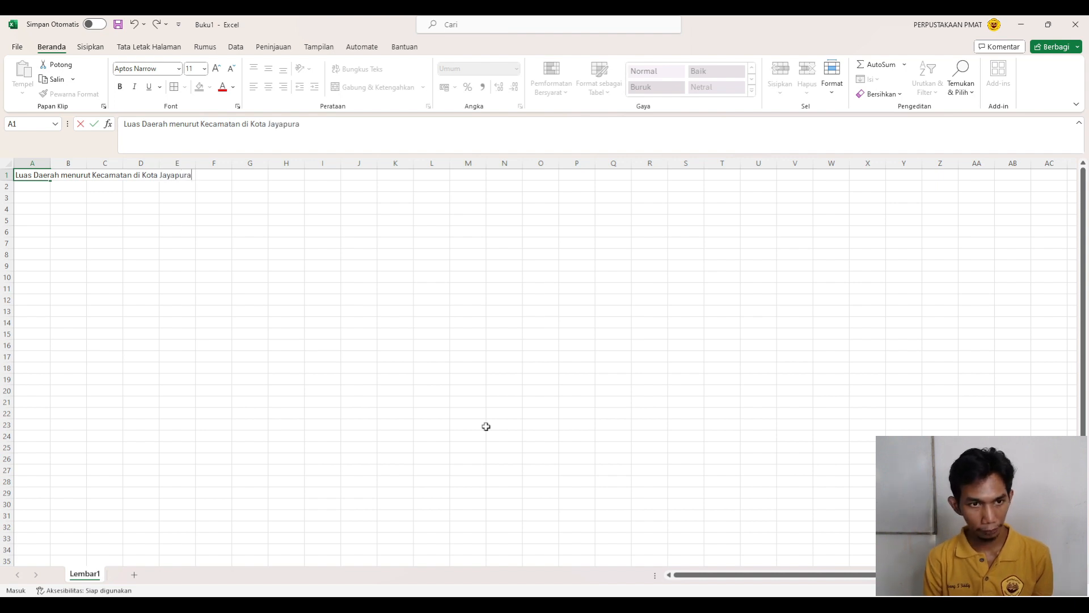
text( 2023)
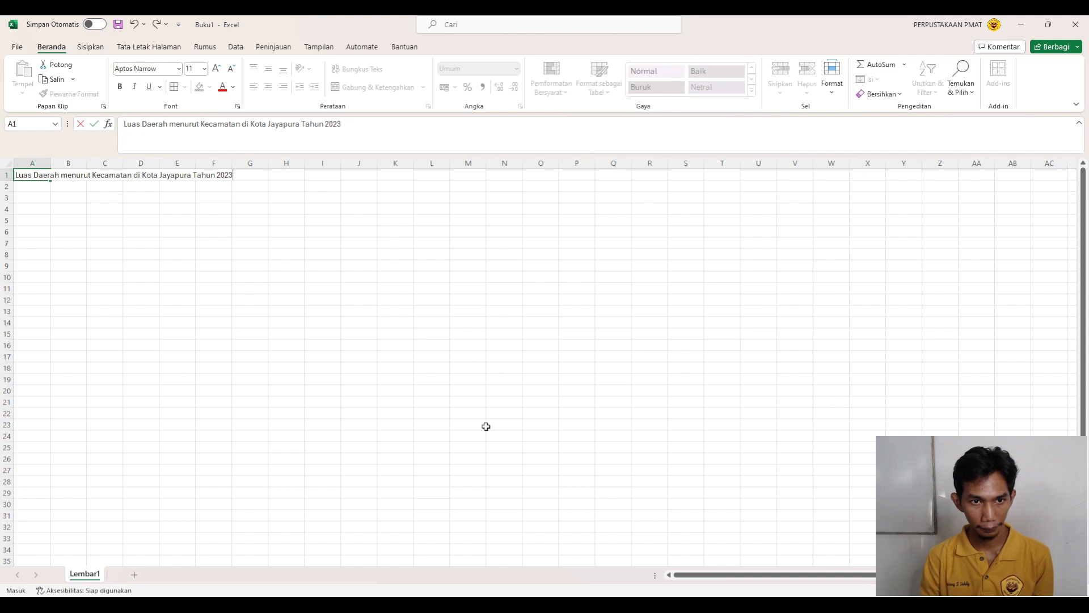
key(Return)
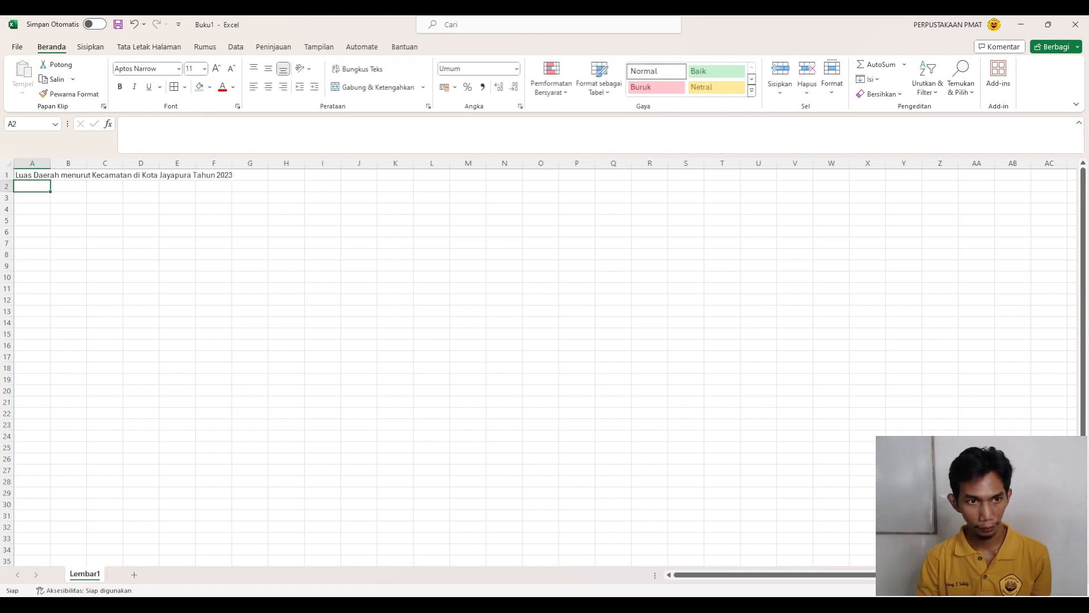
key(alt+Tab)
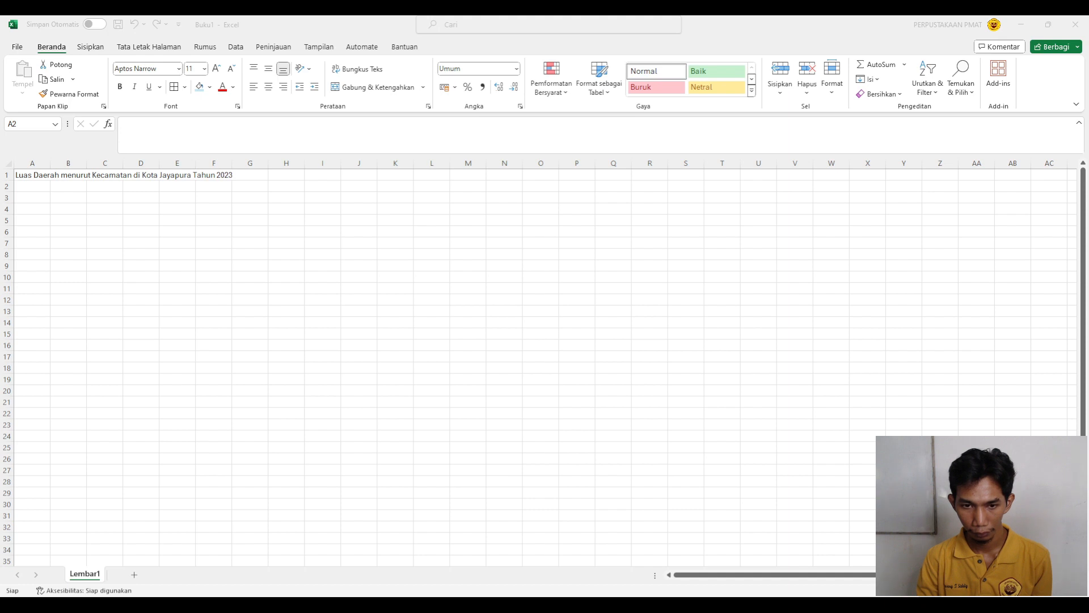
key(alt+Tab)
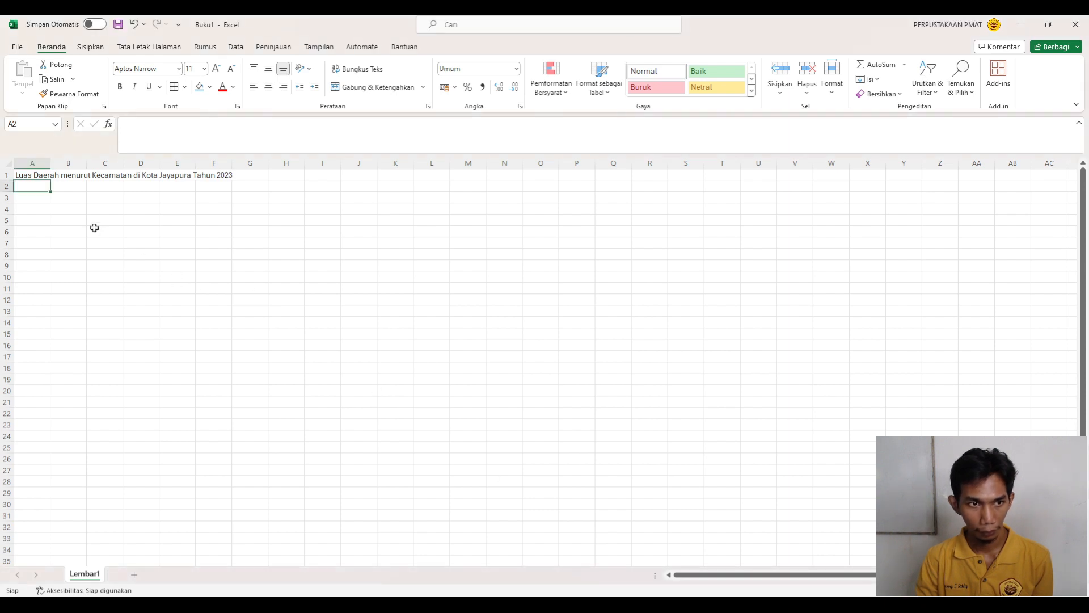
key(alt+Tab)
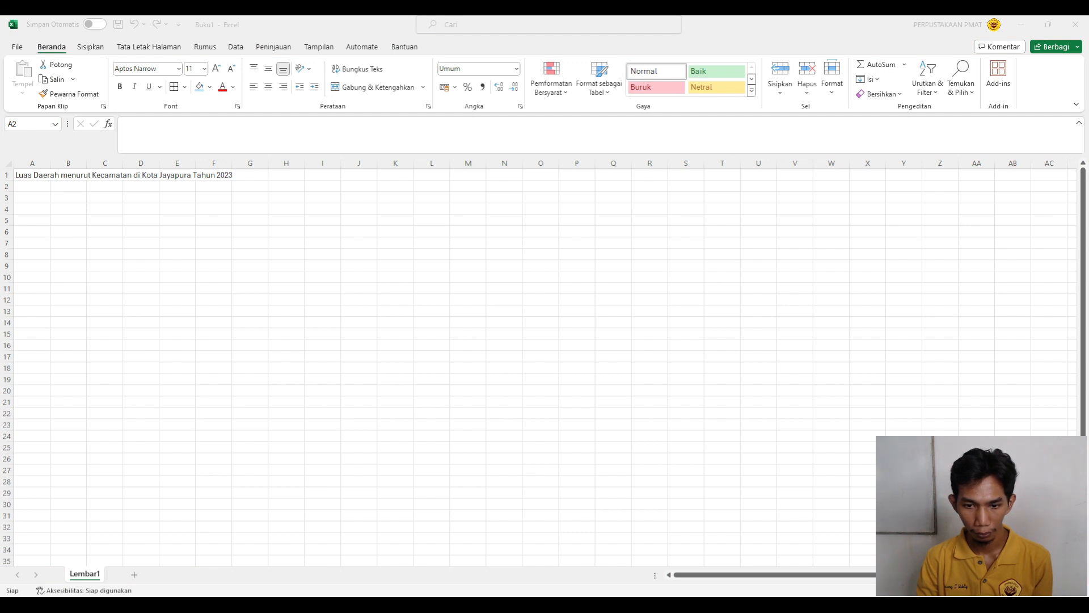
key(alt+Tab)
click(177, 266)
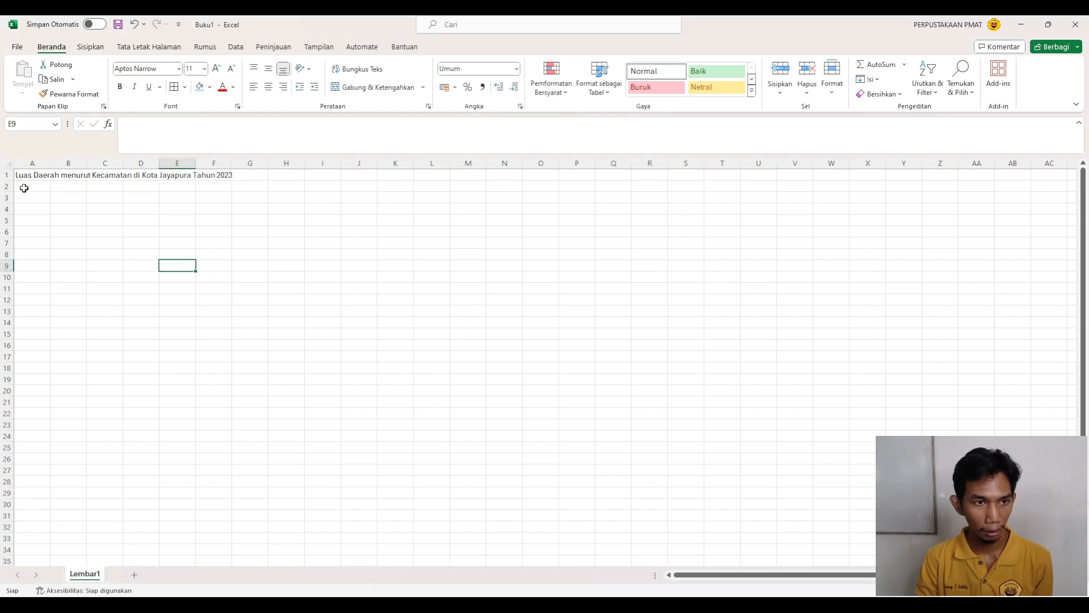
Convert the empty range A2:C8 below the title into a table.
drag(24, 188, 103, 252)
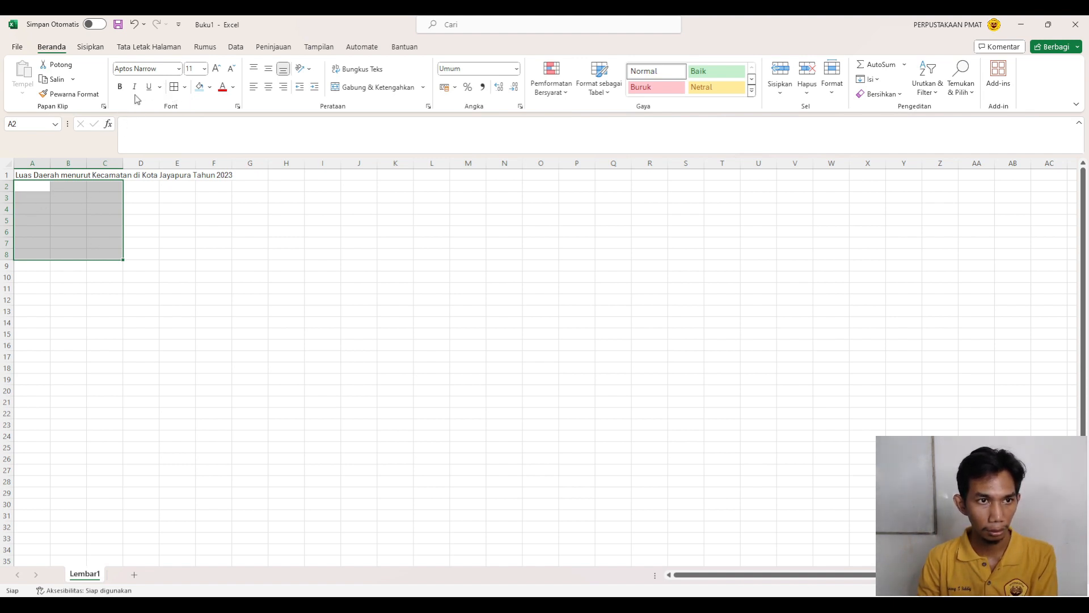
click(90, 51)
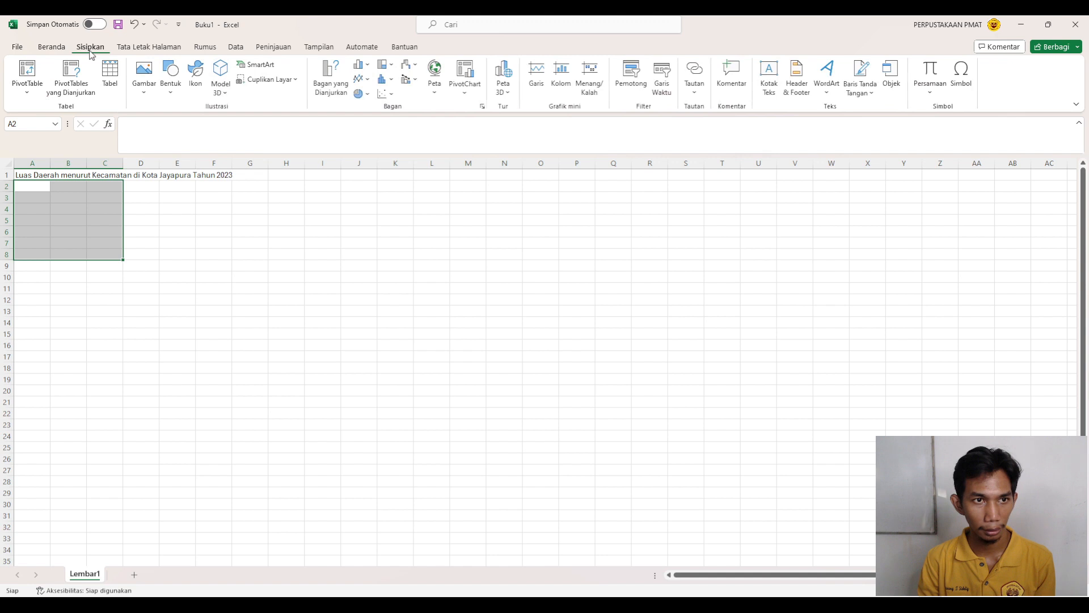
click(111, 76)
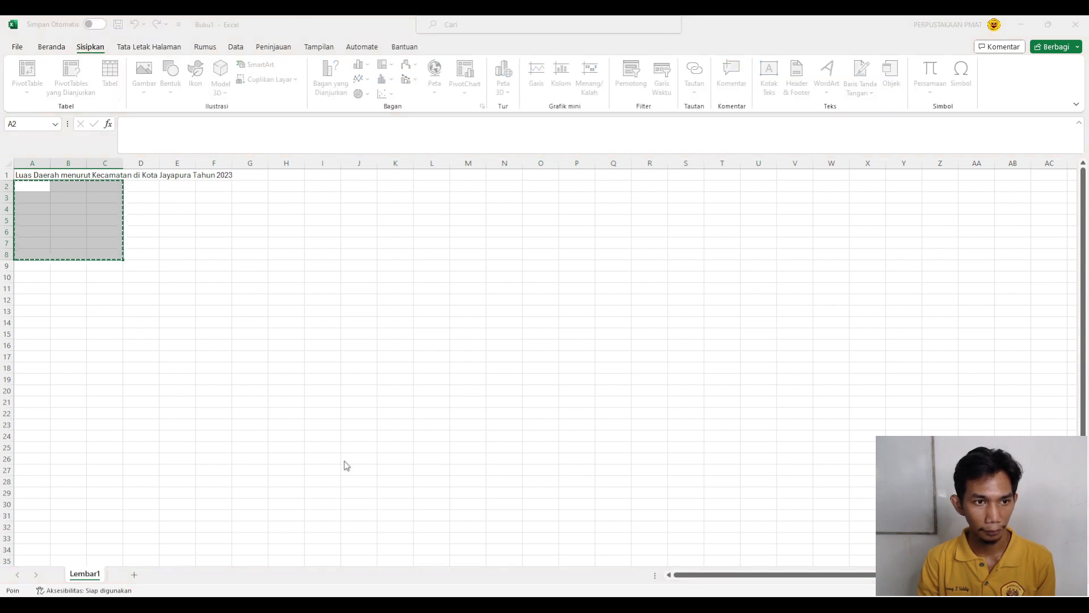
click(304, 493)
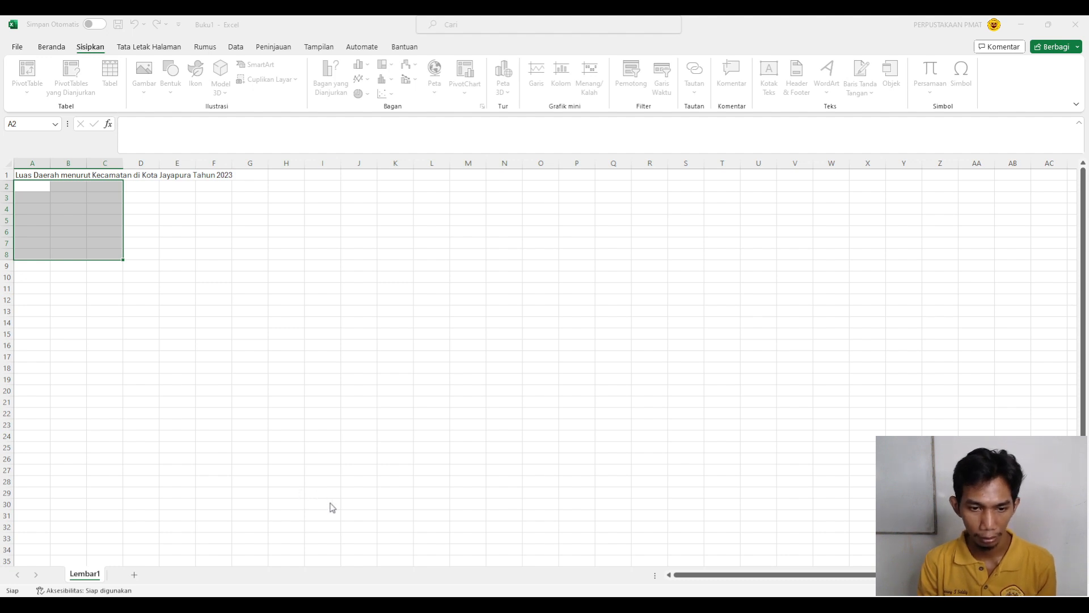
key(ctrl+t)
key(Return)
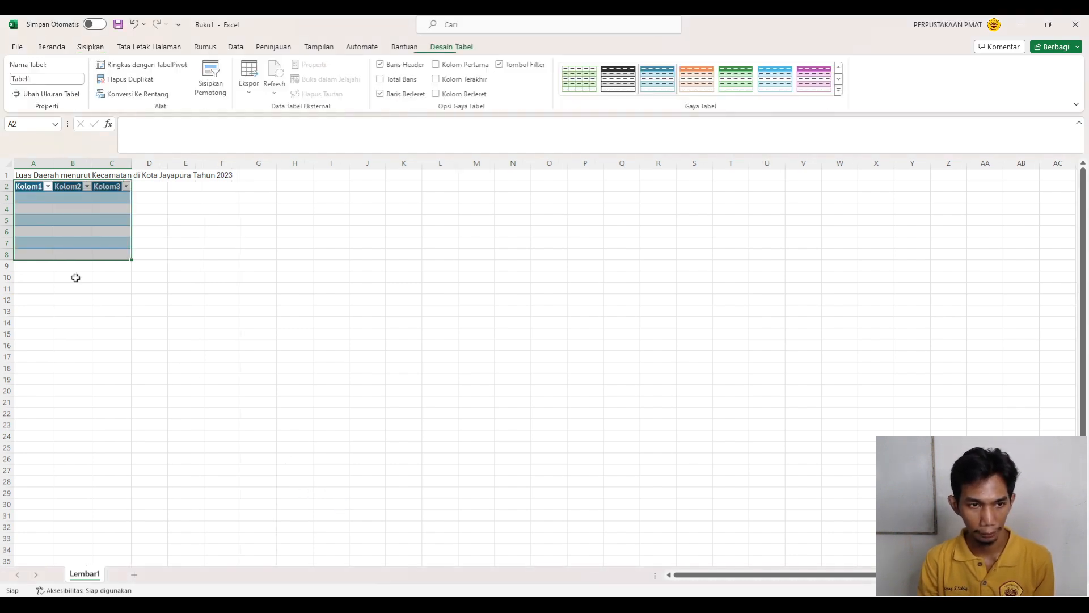
click(51, 230)
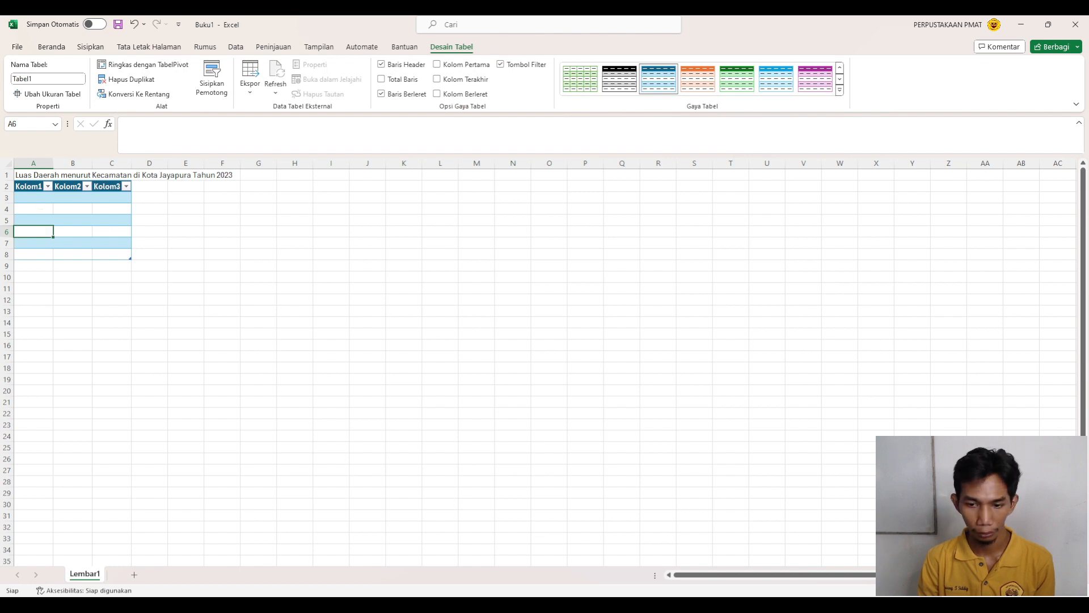
Name the first two table column headers "No" and "Kecamatan".
key(alt+Tab)
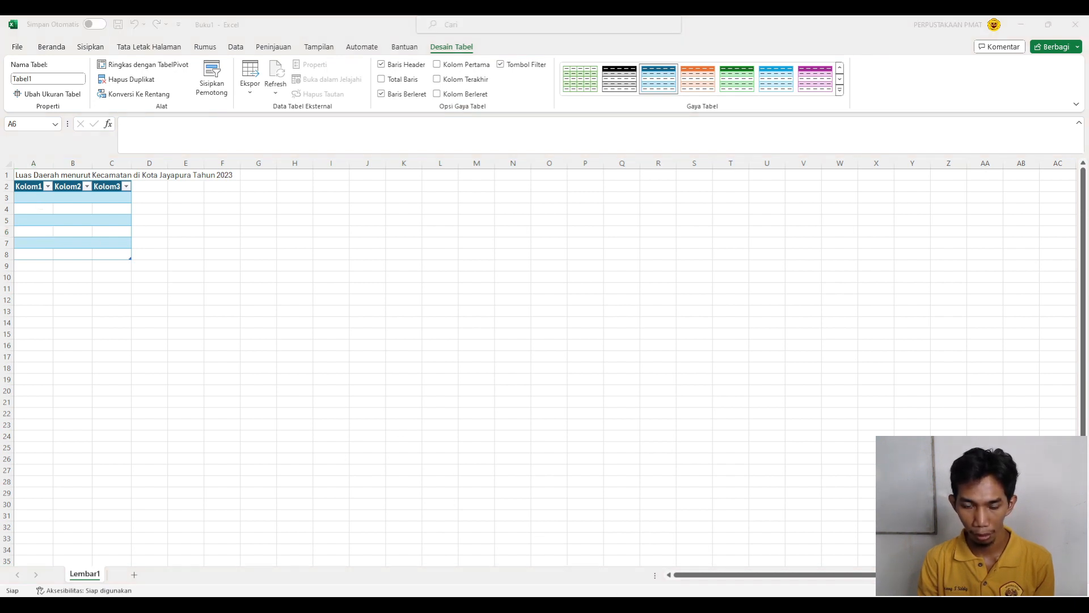
key(alt+Tab)
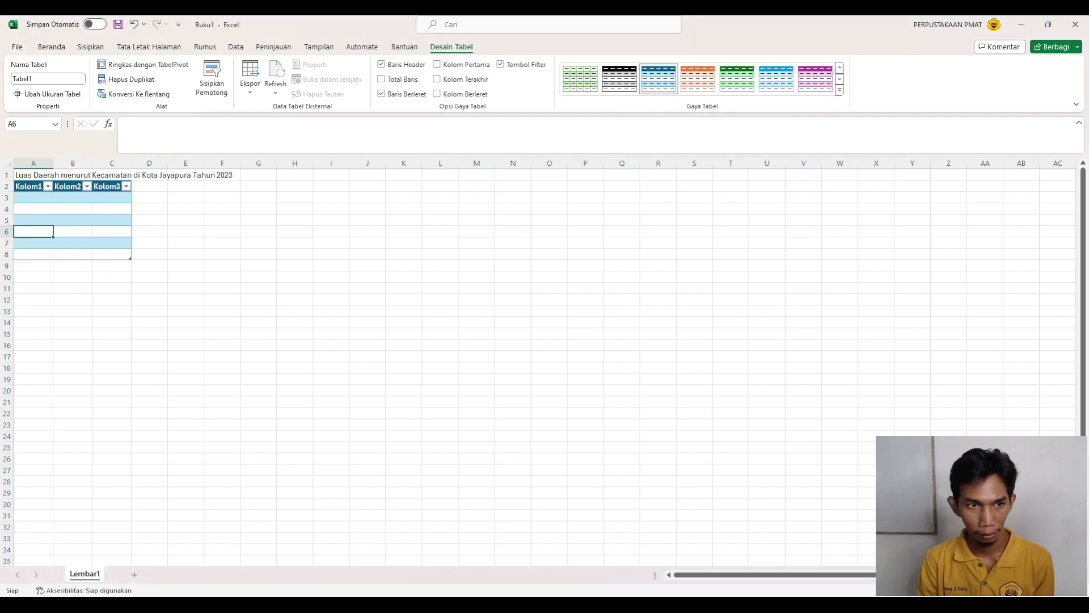
click(26, 187)
text(No)
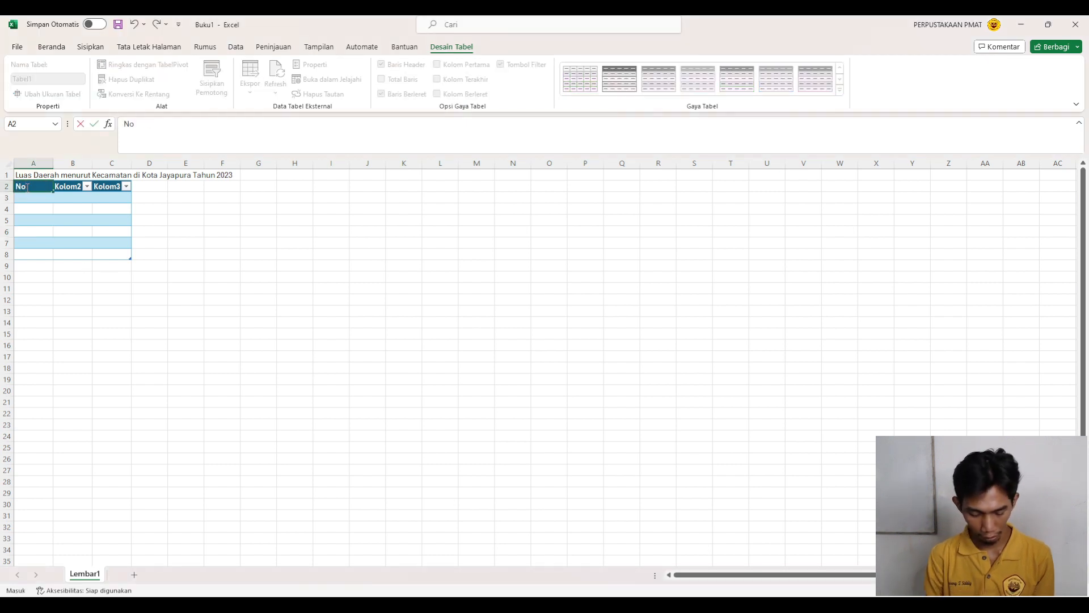
key(Tab)
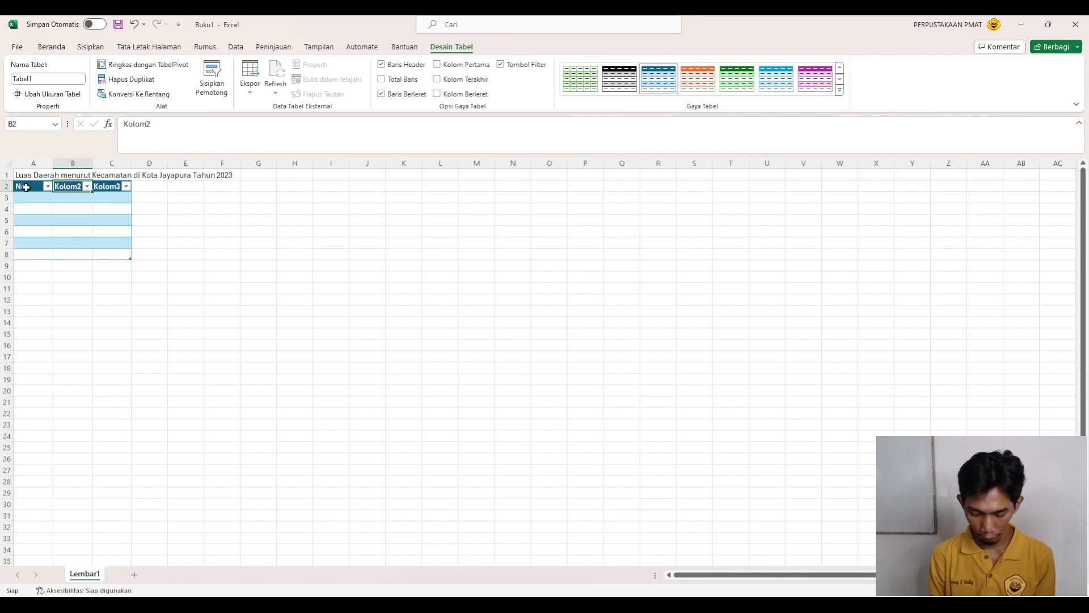
text(Kecamatan)
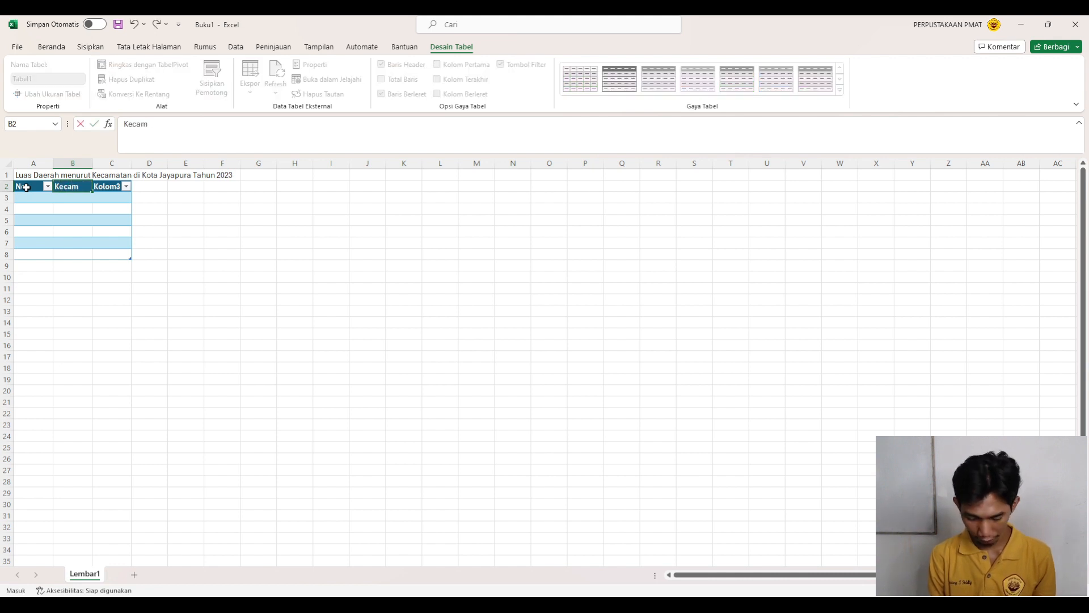
key(Tab)
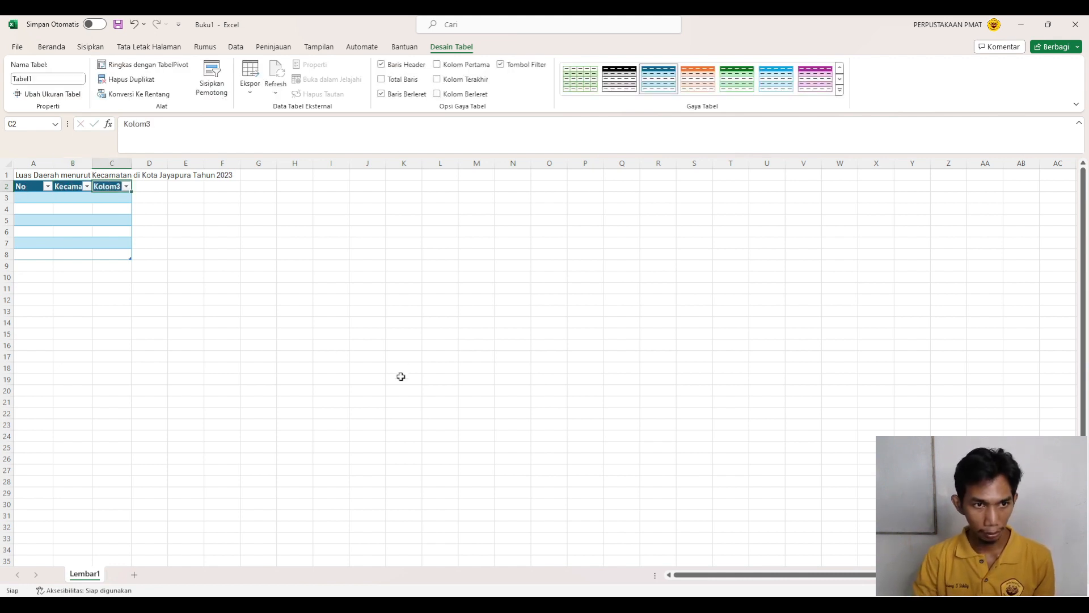
Name the third column header "Luas Area (km2)" and widen columns B and C to fit their headers.
click(652, 606)
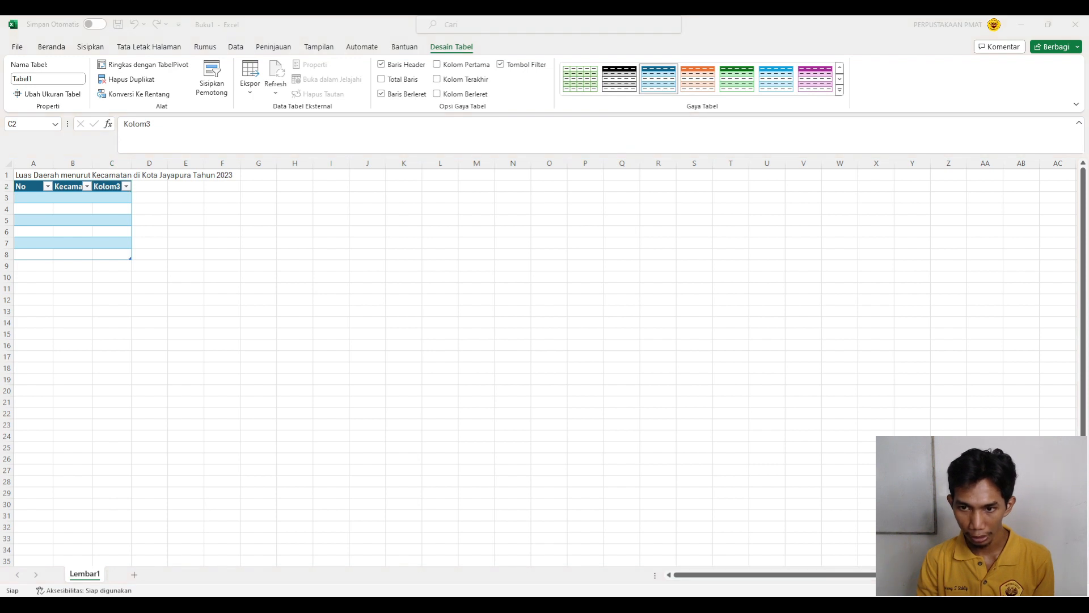
text(Luas Area)
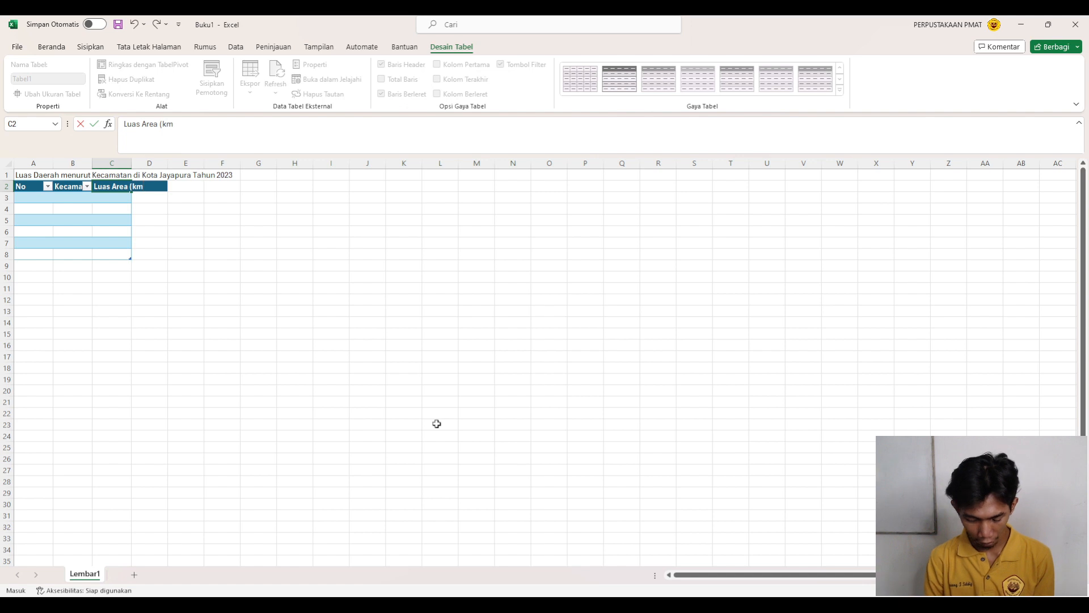
text((km2))
key(Left)
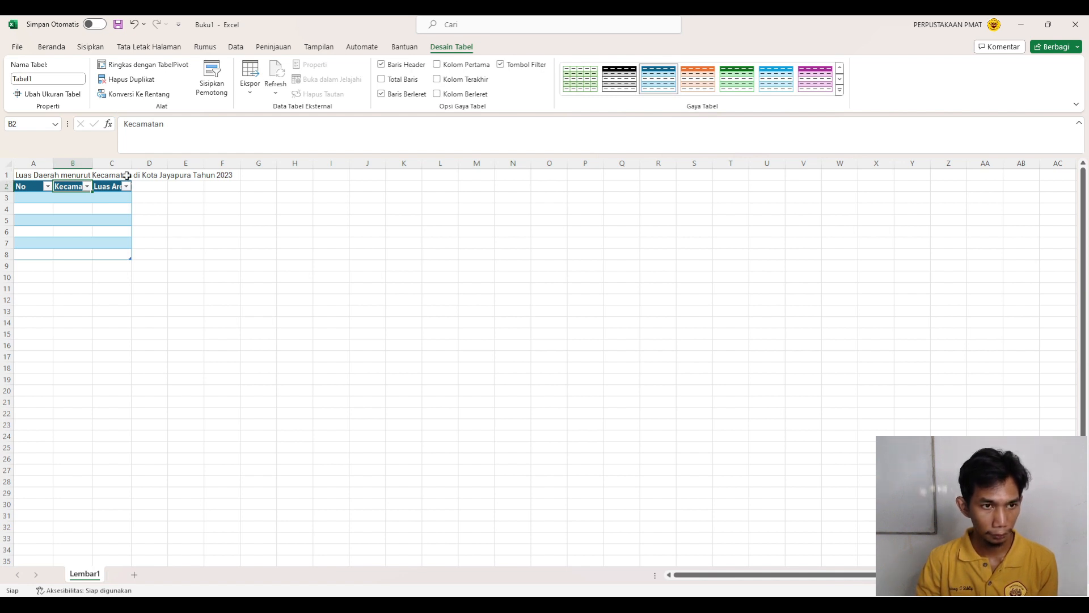
drag(132, 165, 163, 165)
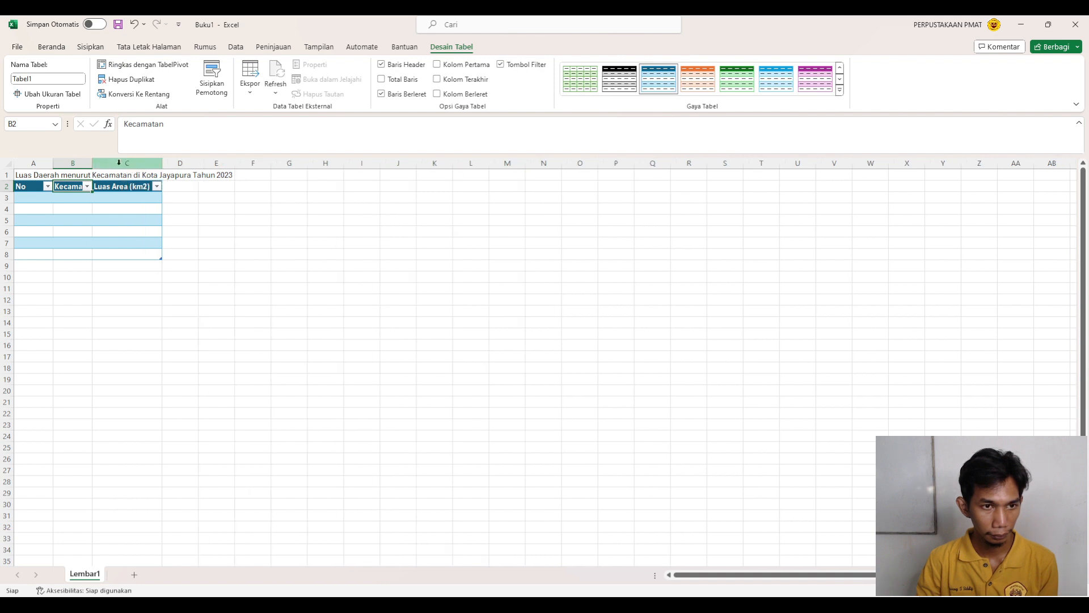
drag(92, 165, 105, 164)
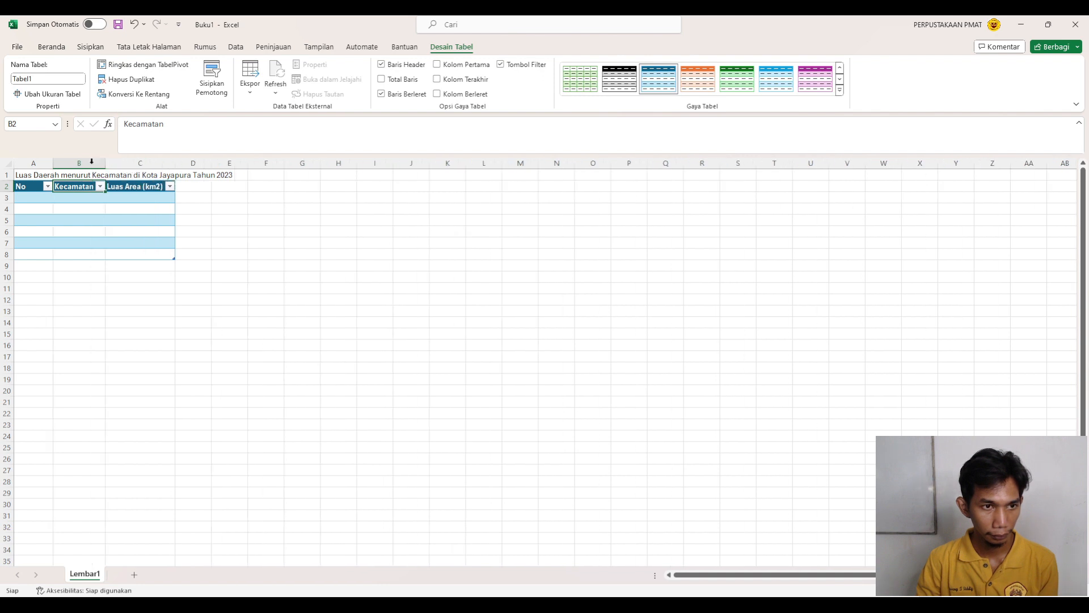
Format the 2 in the "Luas Area (km2)" header as superscript.
click(156, 188)
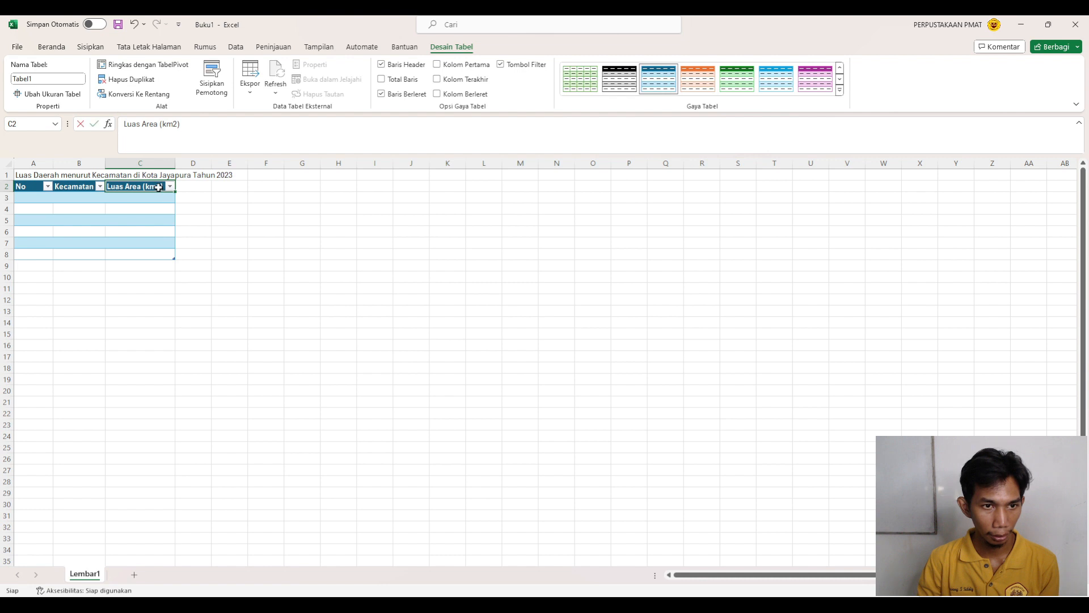
double_click(160, 191)
drag(158, 186, 165, 187)
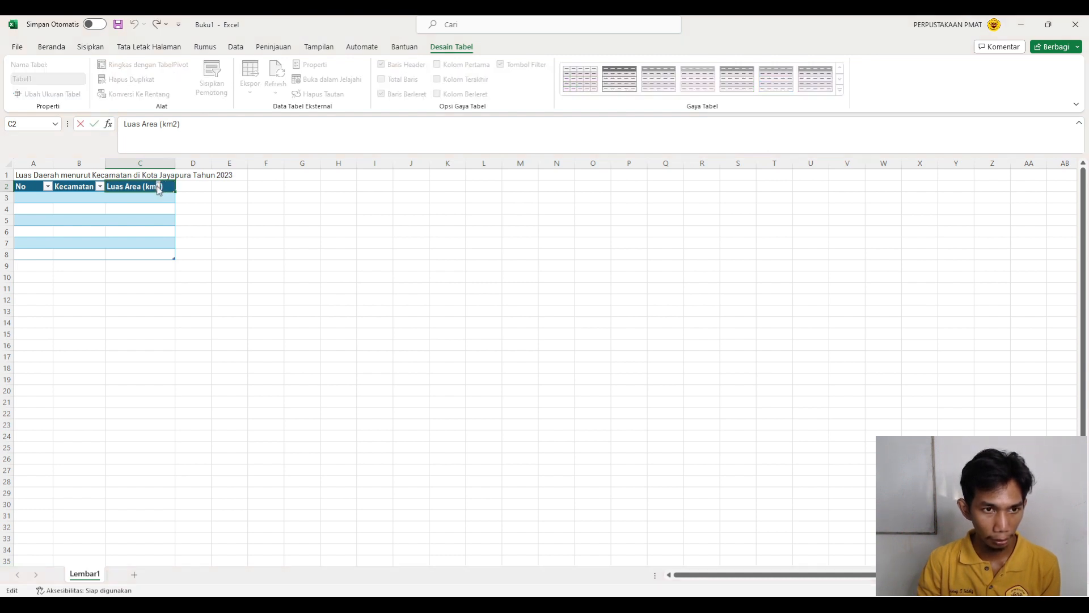
click(179, 291)
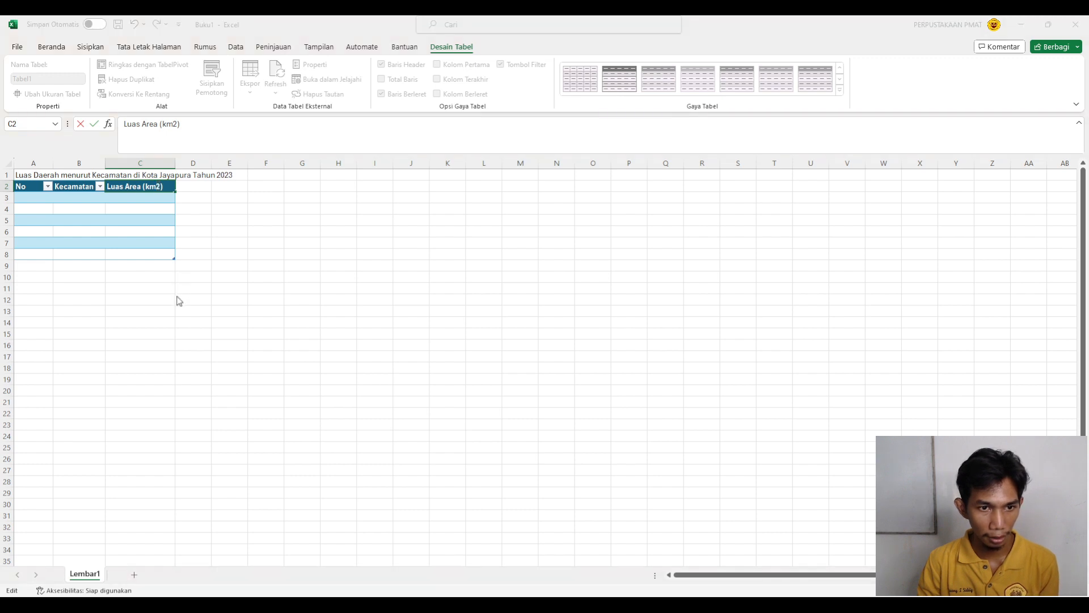
click(260, 401)
click(210, 289)
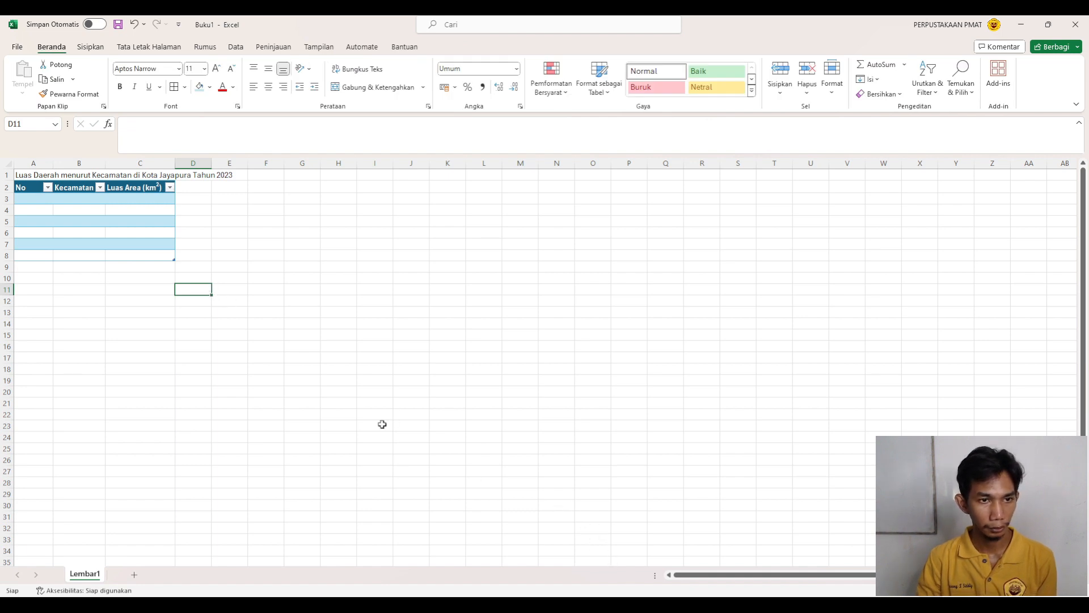
Number the rows 1 to 5 in the No column, cells A3 to A7, by entering 1 and 2 and filling down.
click(43, 196)
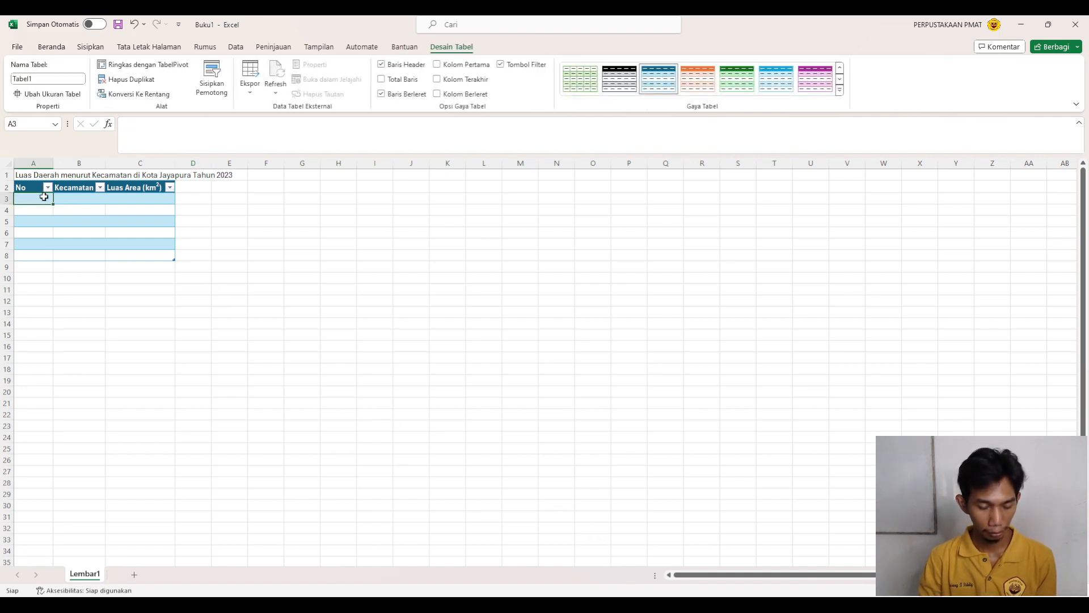
text(1)
key(Return)
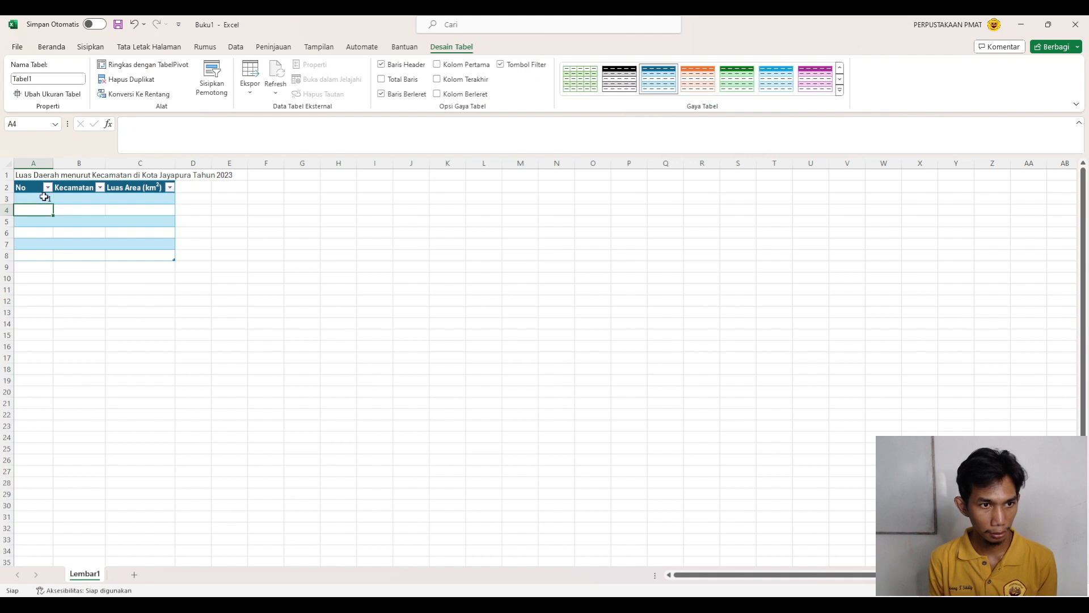
text(2)
key(Return)
click(44, 196)
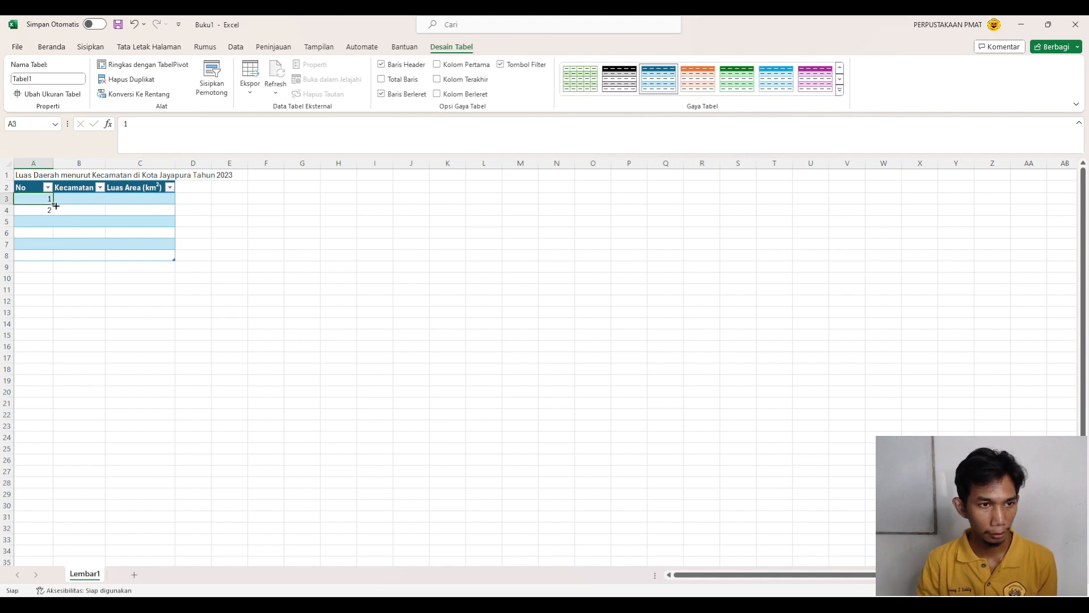
drag(53, 204, 52, 246)
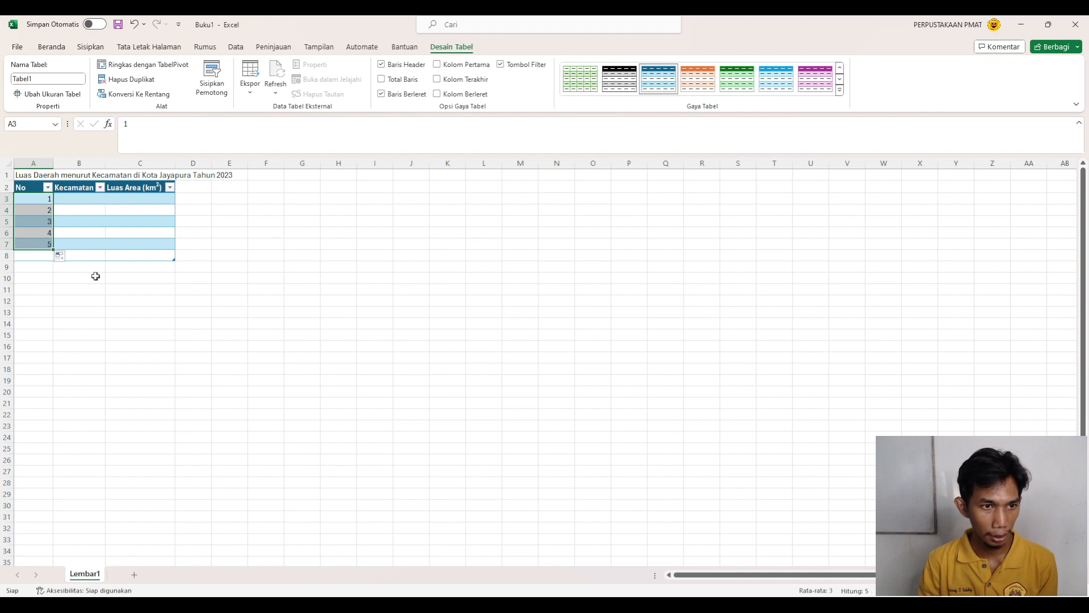
click(108, 343)
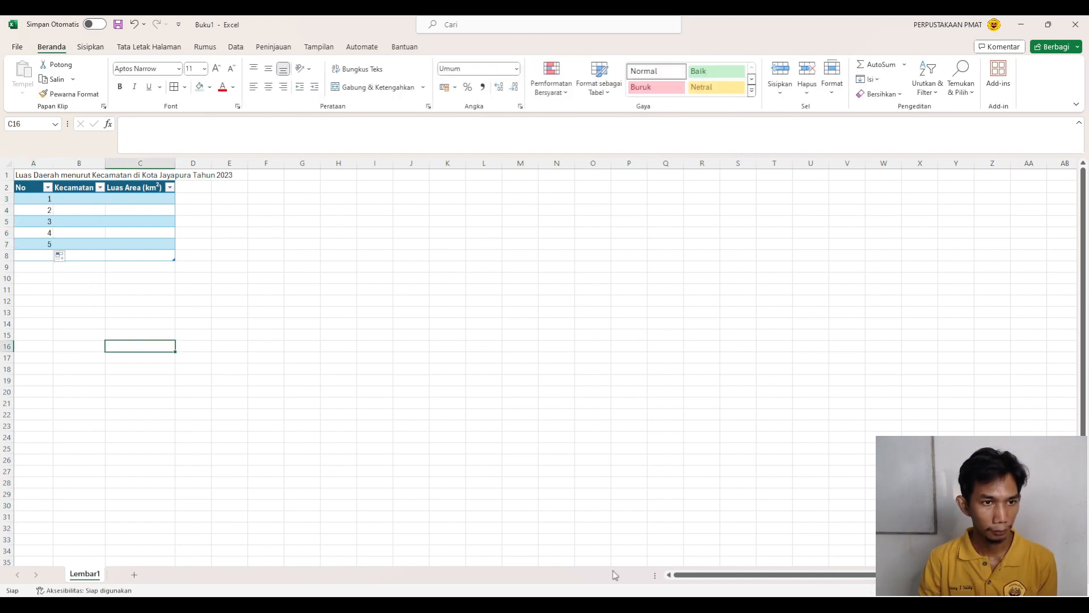
key(alt+Tab)
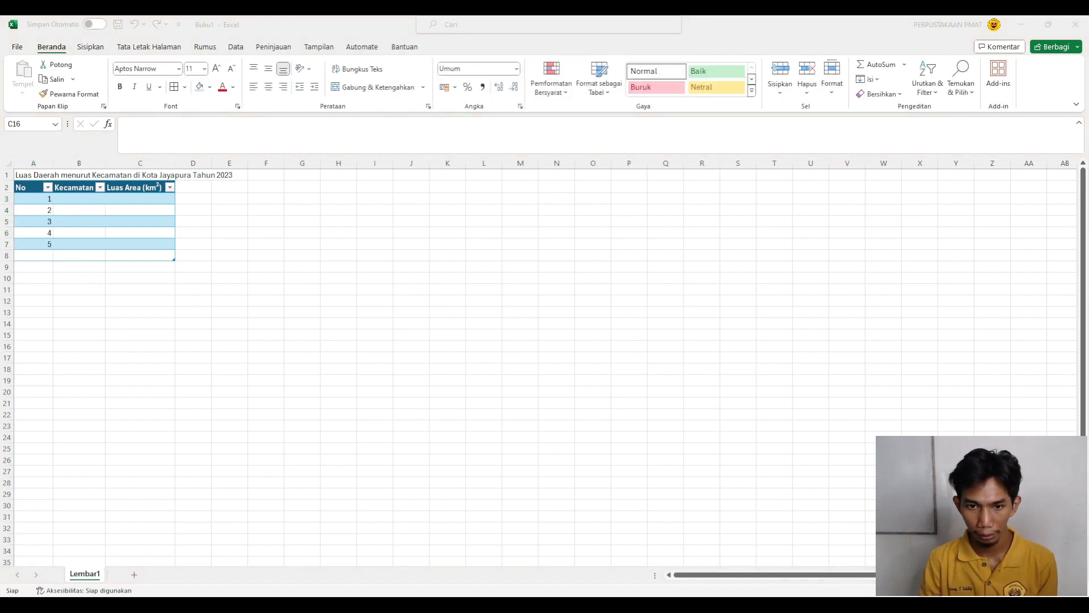
key(alt+Tab)
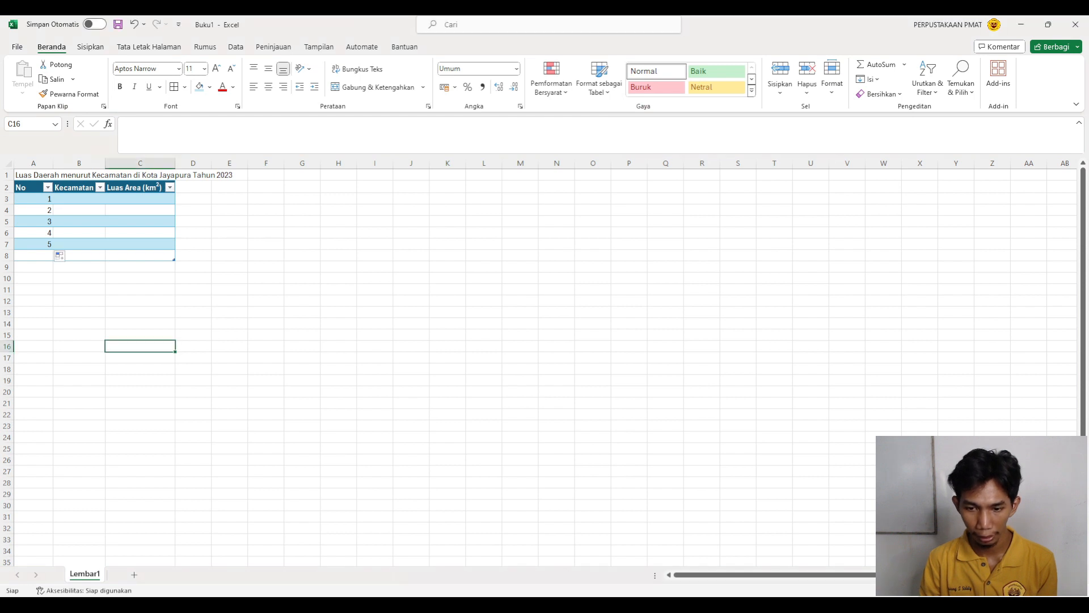
Enter Muara Tami, Abepura and Heram in the Kecamatan column, cells B3 to B5.
click(69, 200)
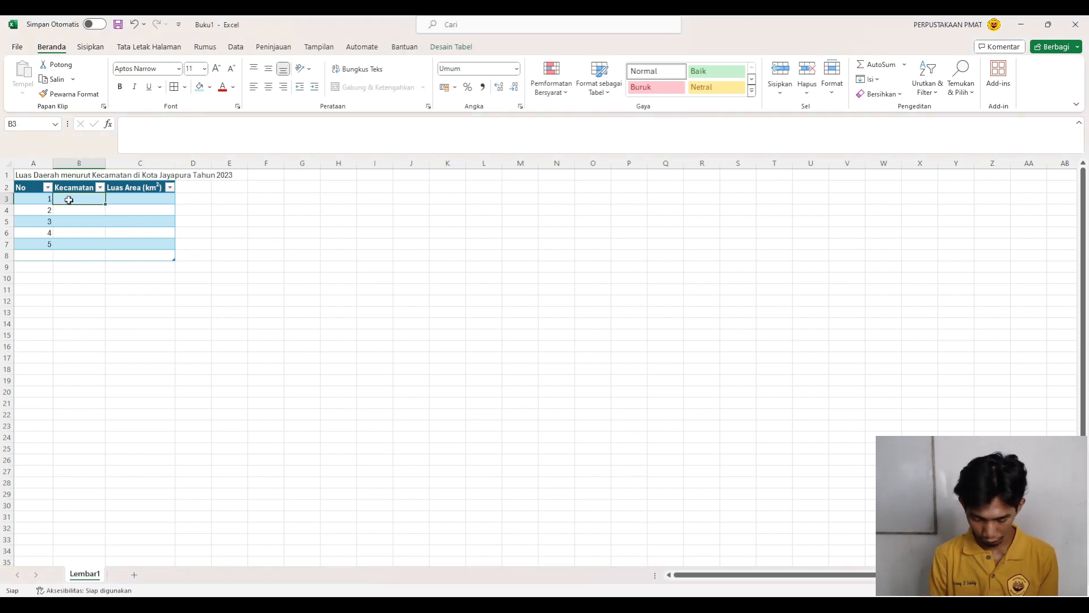
text(Muara Tam)
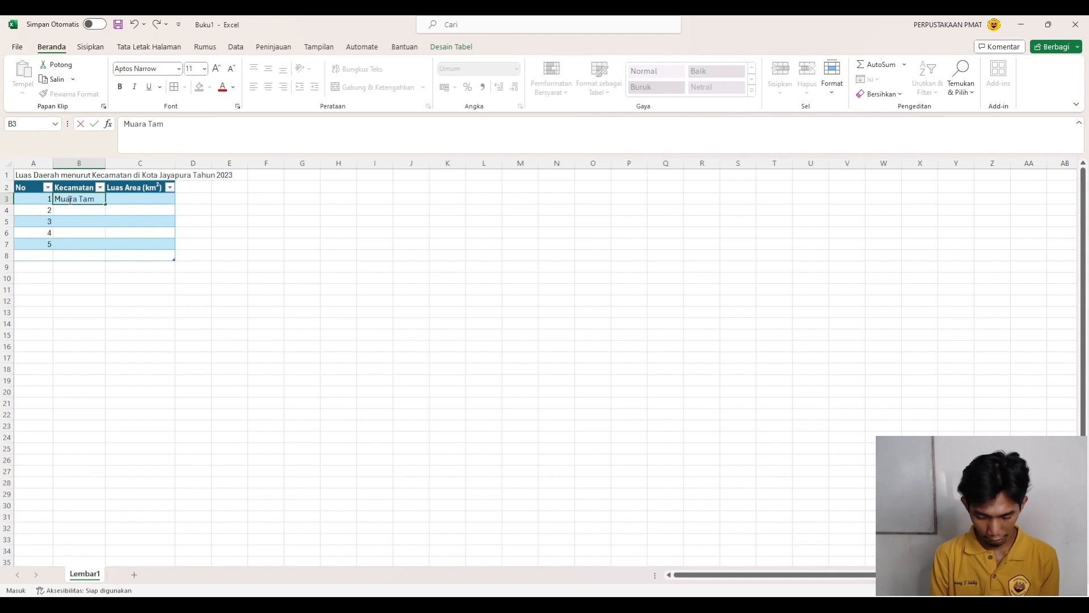
key(Return)
key(Return)
text(A)
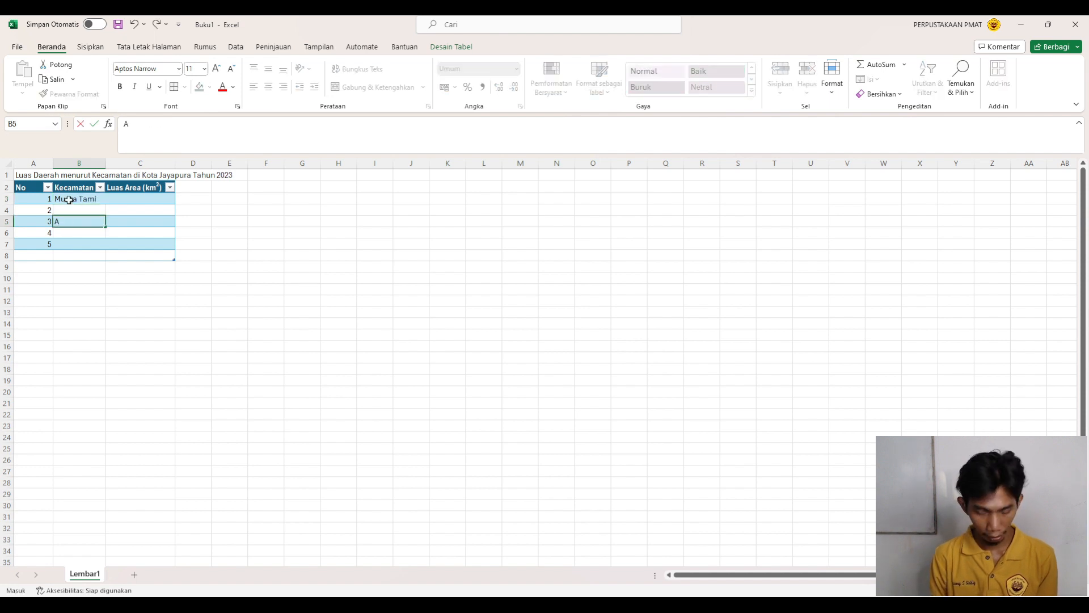
key(Up)
text(A)
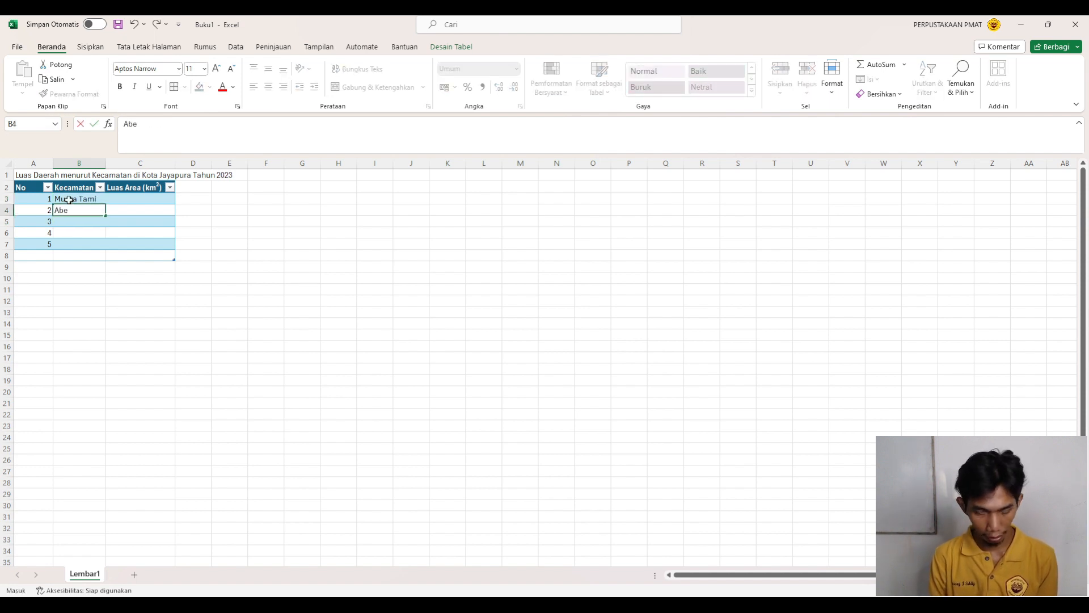
key(Return)
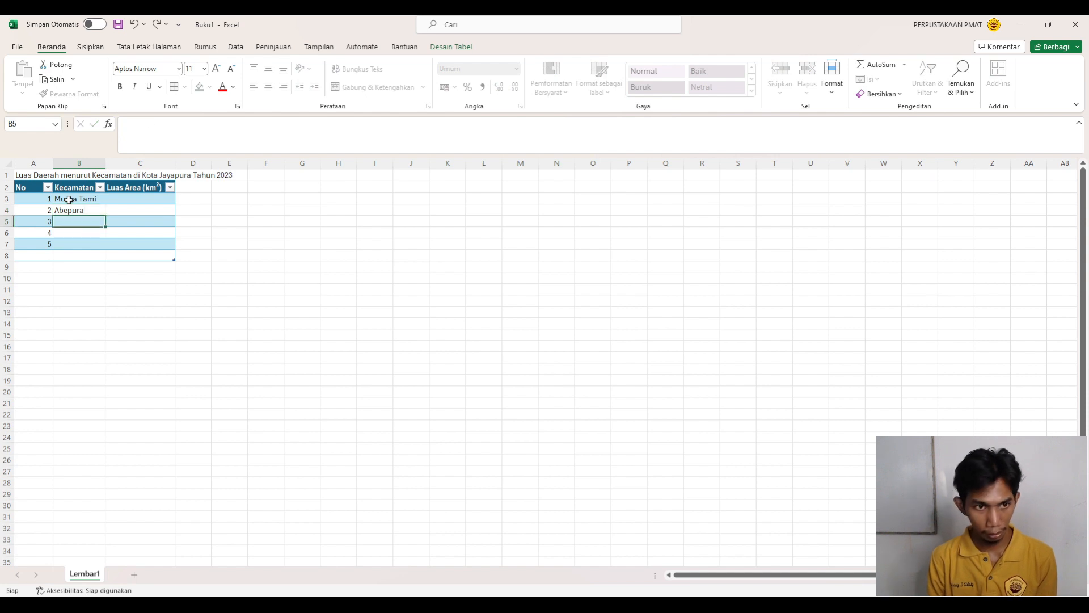
text(Heram)
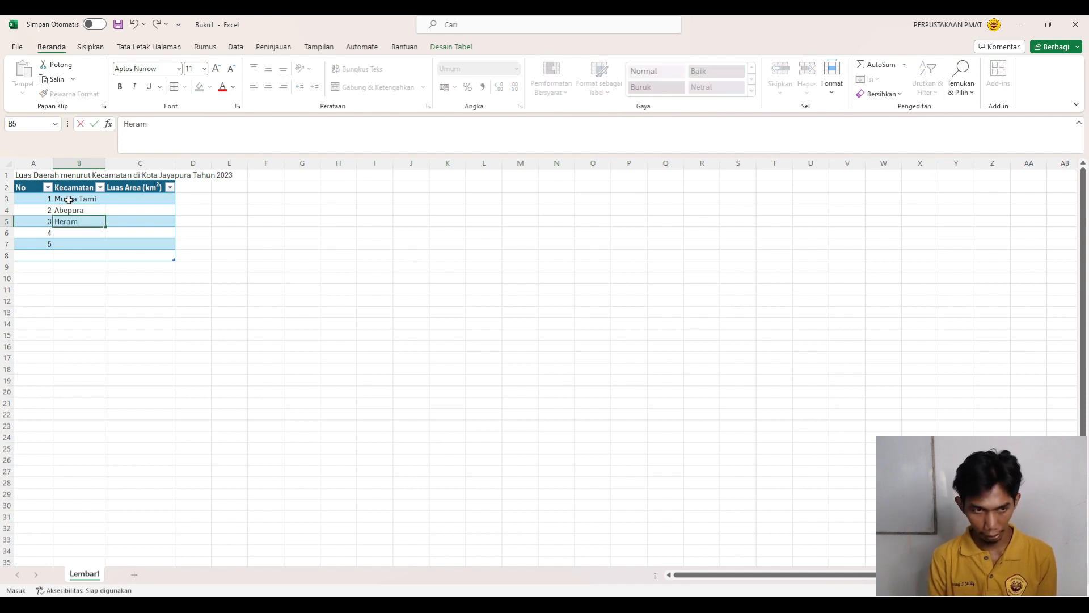
key(Return)
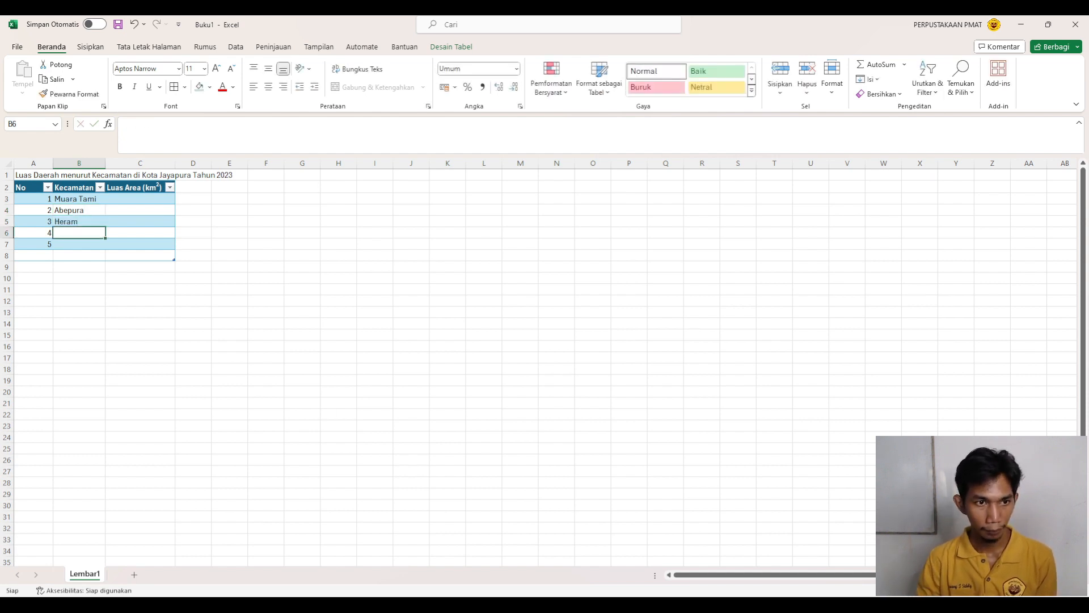
Enter Jayapura Selatan and Jayapura Utara in cells B6 and B7, and fit column B's width to its contents.
key(alt+Tab)
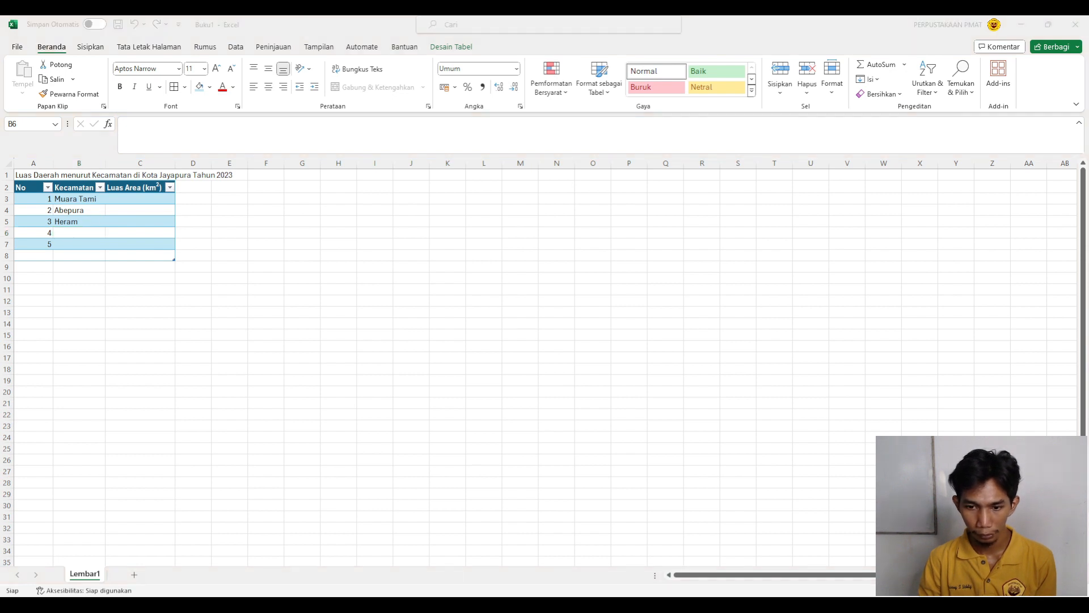
key(alt+Tab)
text(Ja)
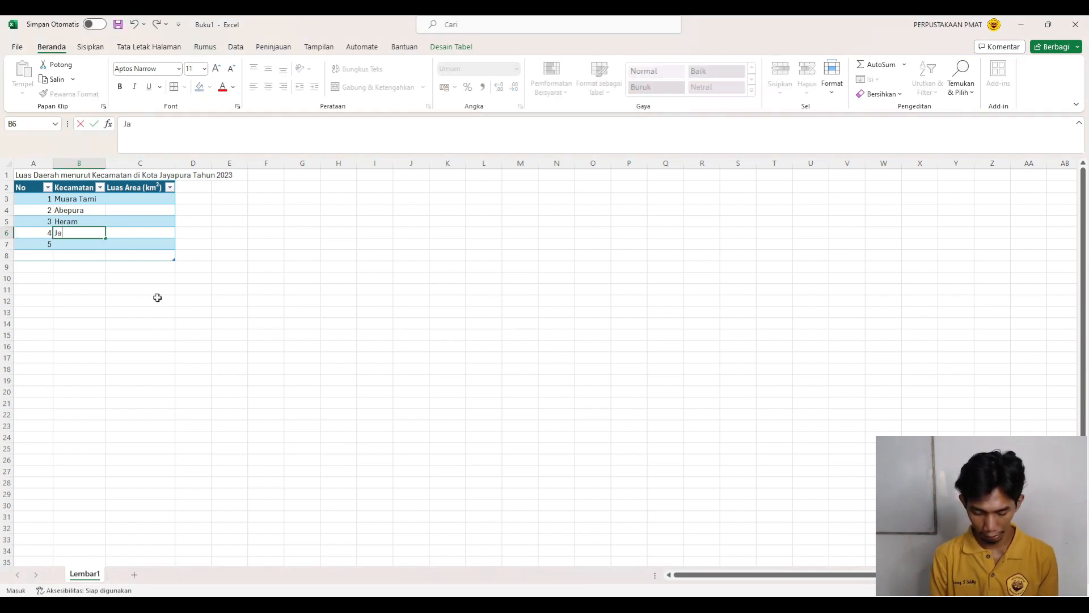
text(yapura Se)
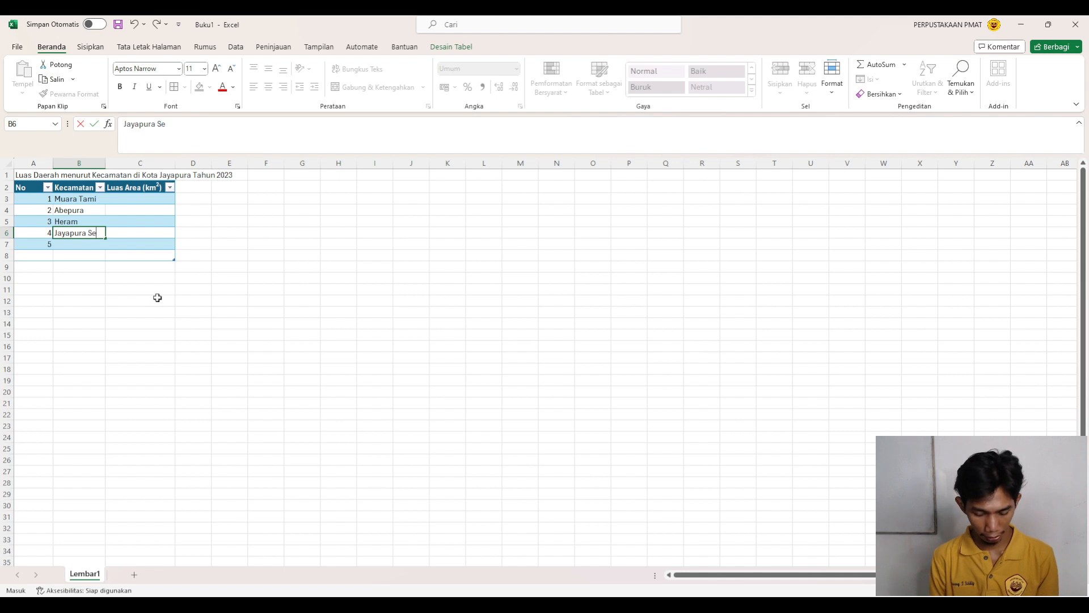
text(latan)
key(Return)
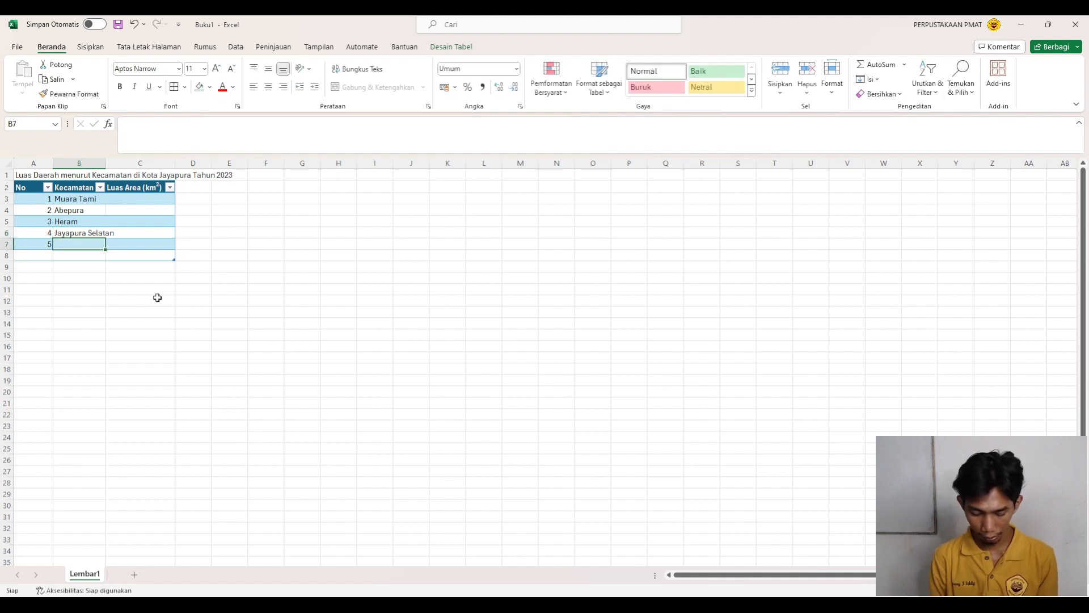
text(Jaya)
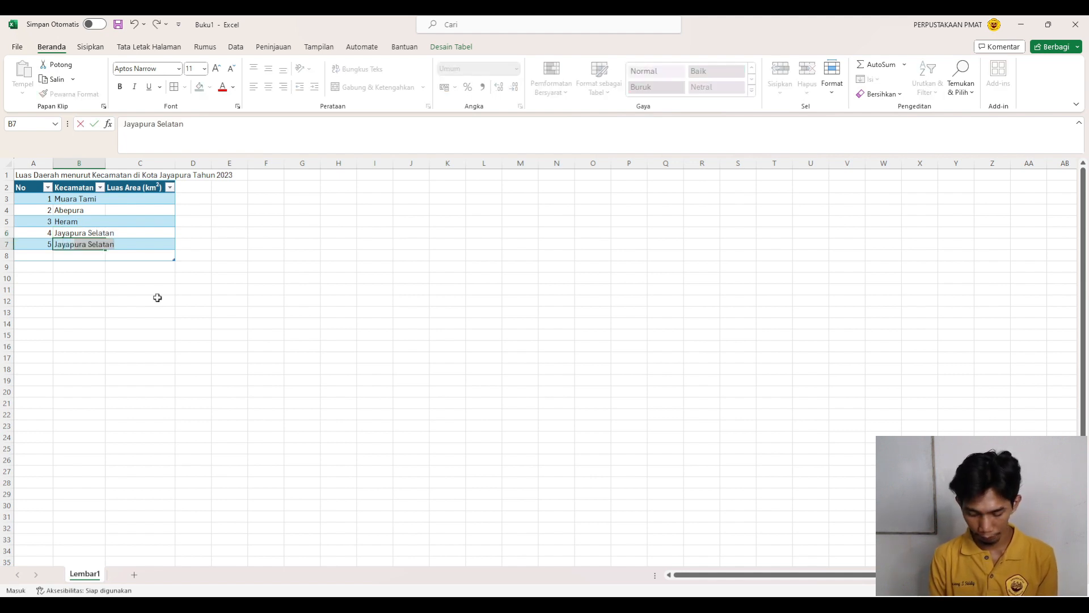
text(pura Utara)
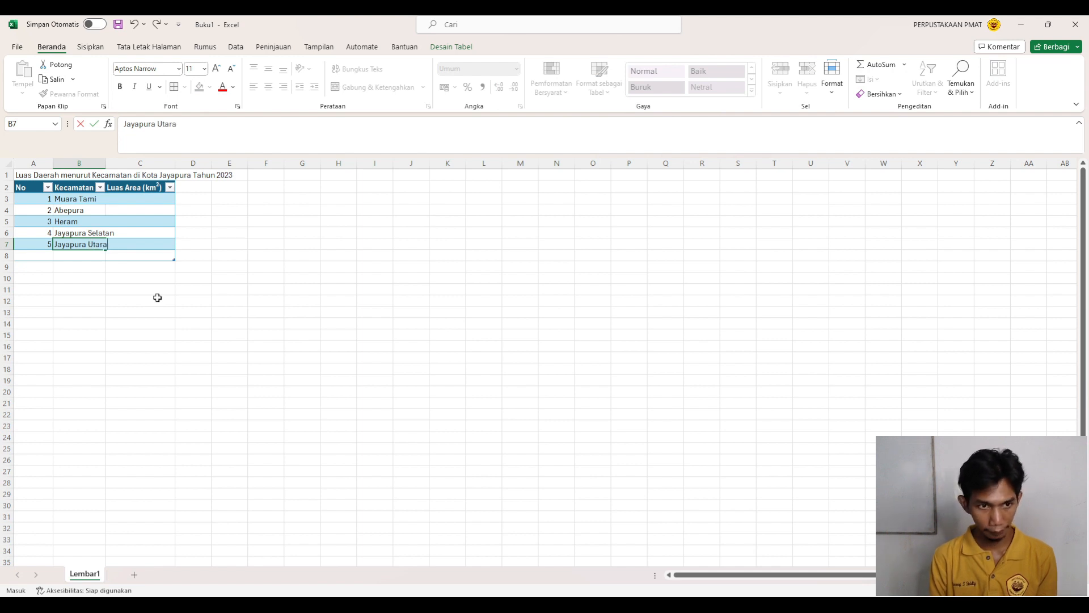
key(Return)
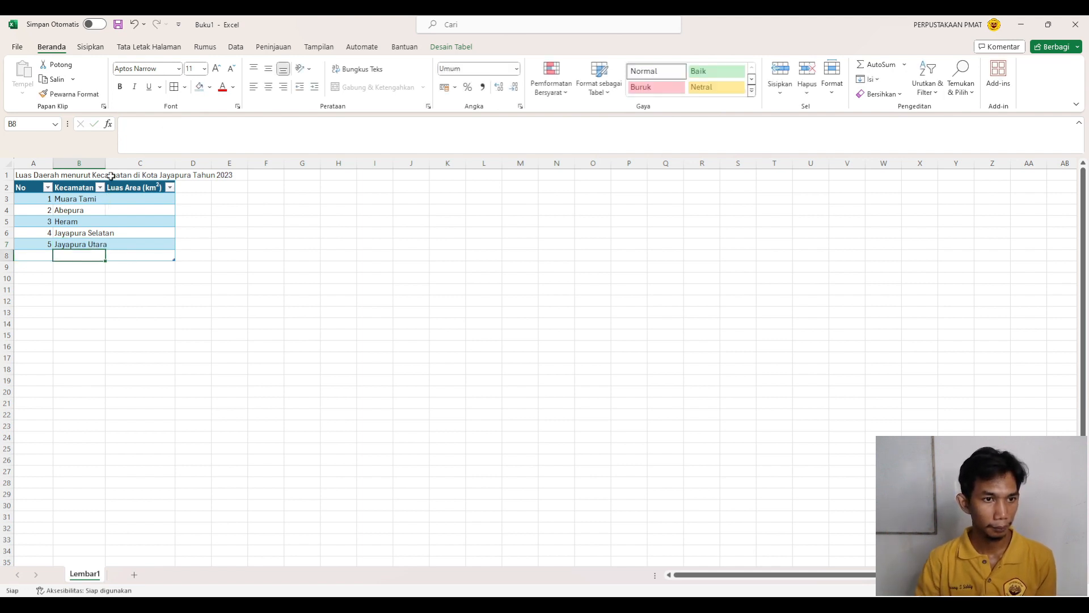
double_click(107, 164)
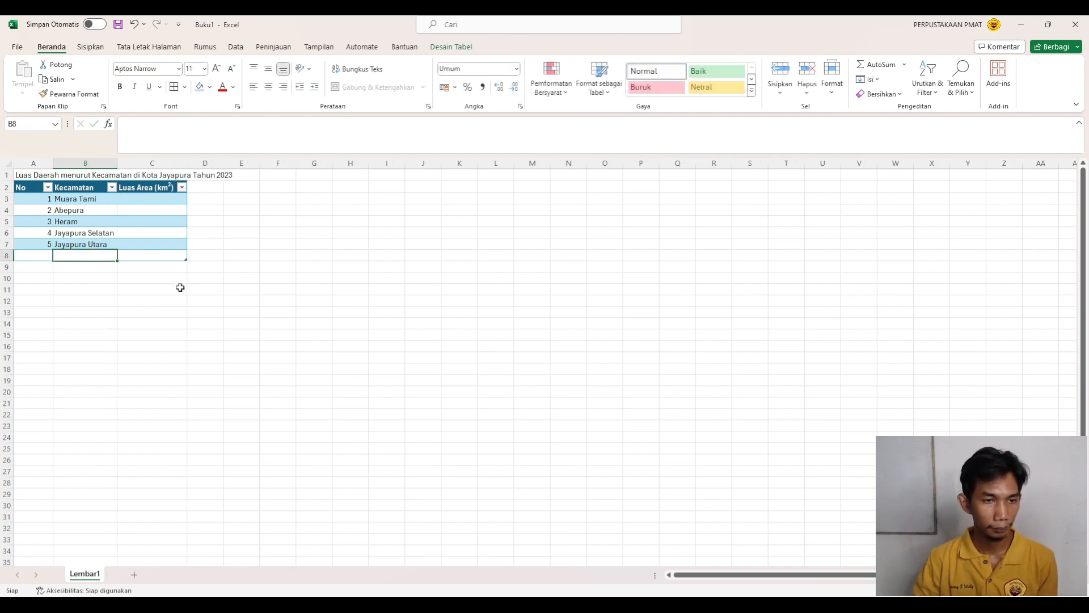
Enter Kota Jayapura in cell B8 as the last row of the Kecamatan column.
click(648, 605)
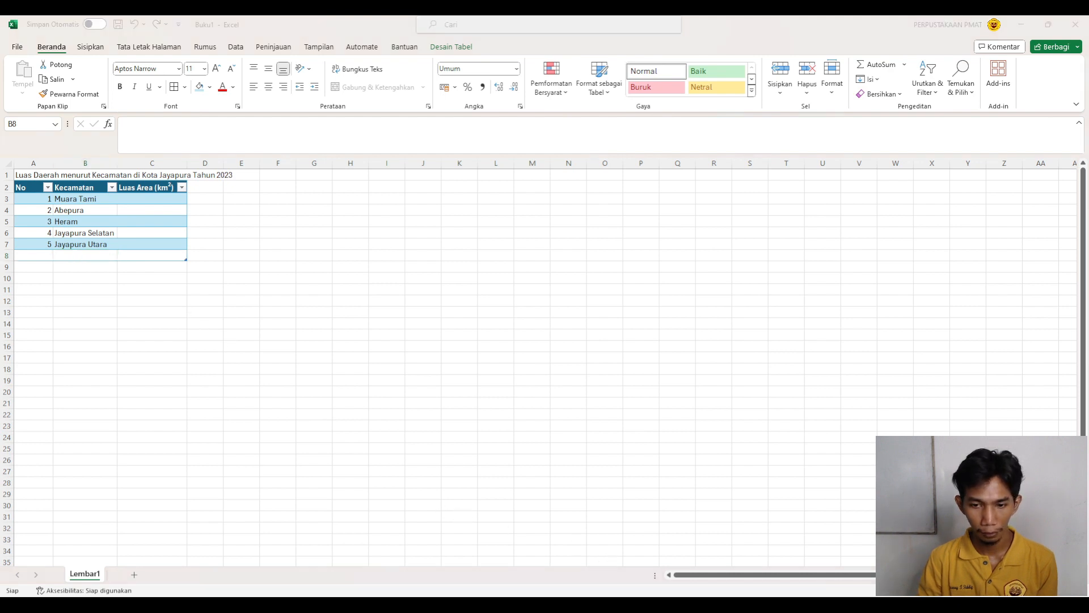
key(alt+Tab)
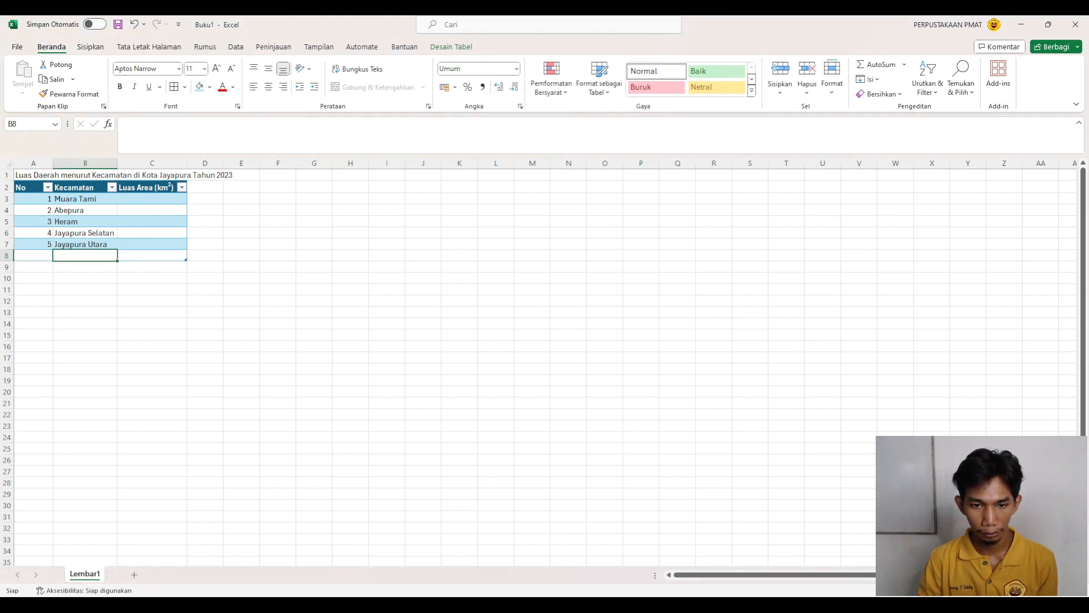
click(648, 605)
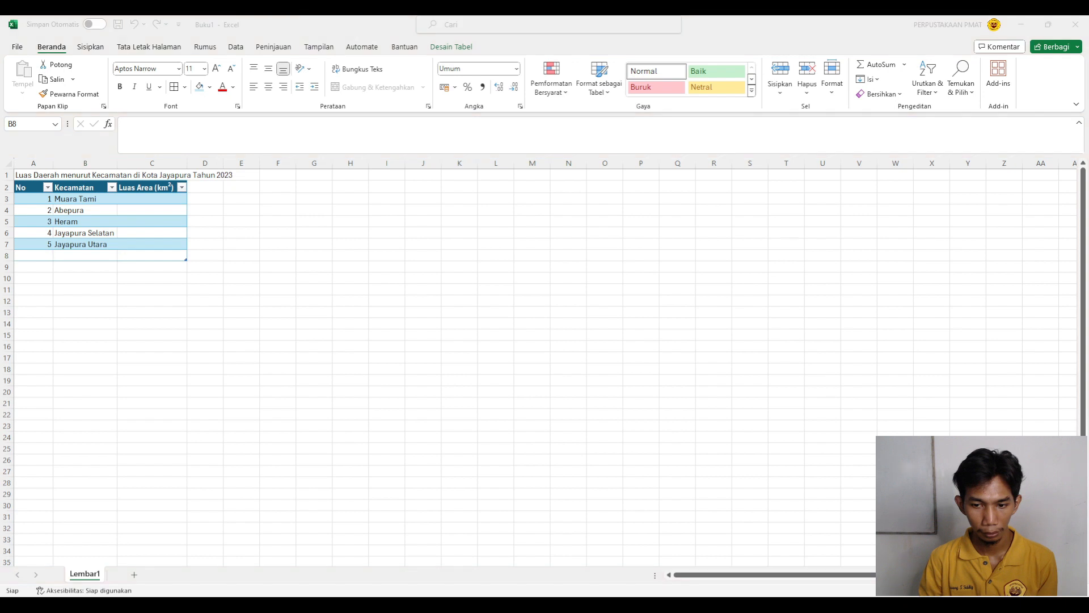
key(alt+Tab)
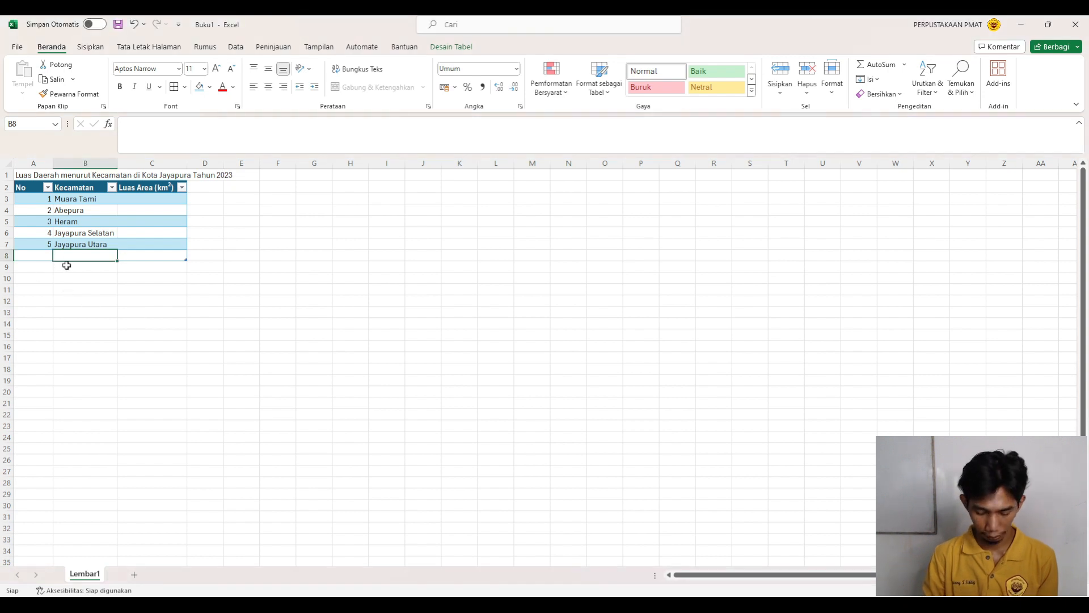
text(Kota)
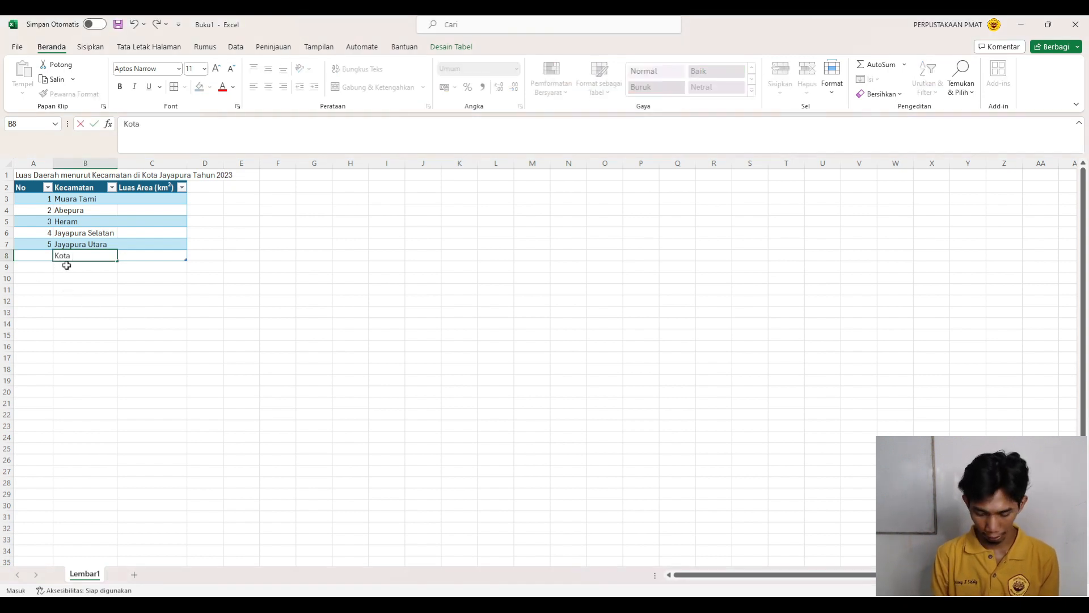
text( Jayapura)
key(Return)
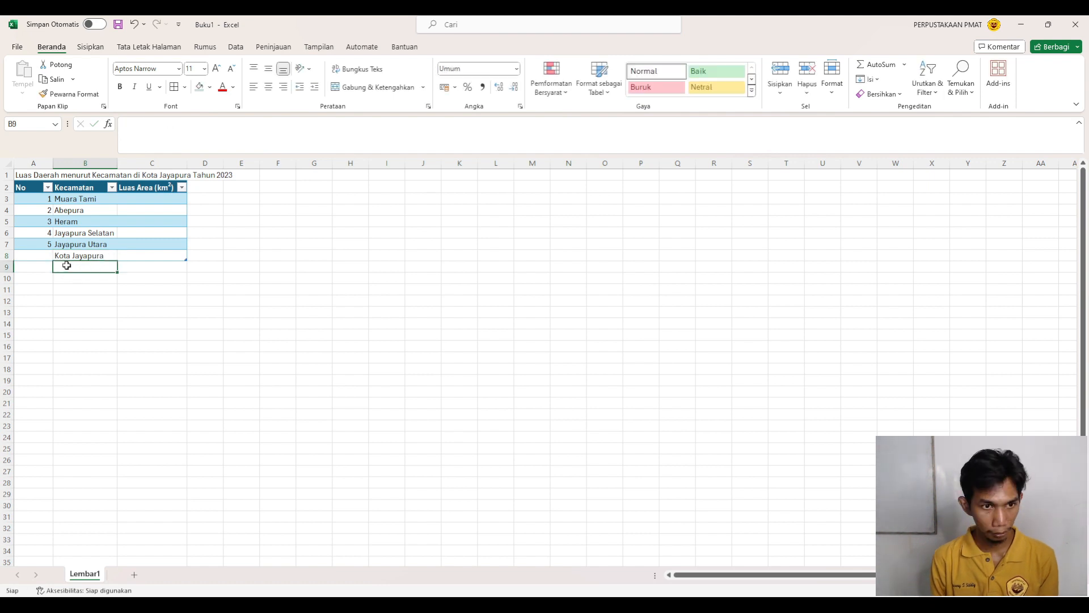
Enter the areas 626,7 for Muara Tami and 155,7 for Abepura in cells C3 and C4.
click(136, 200)
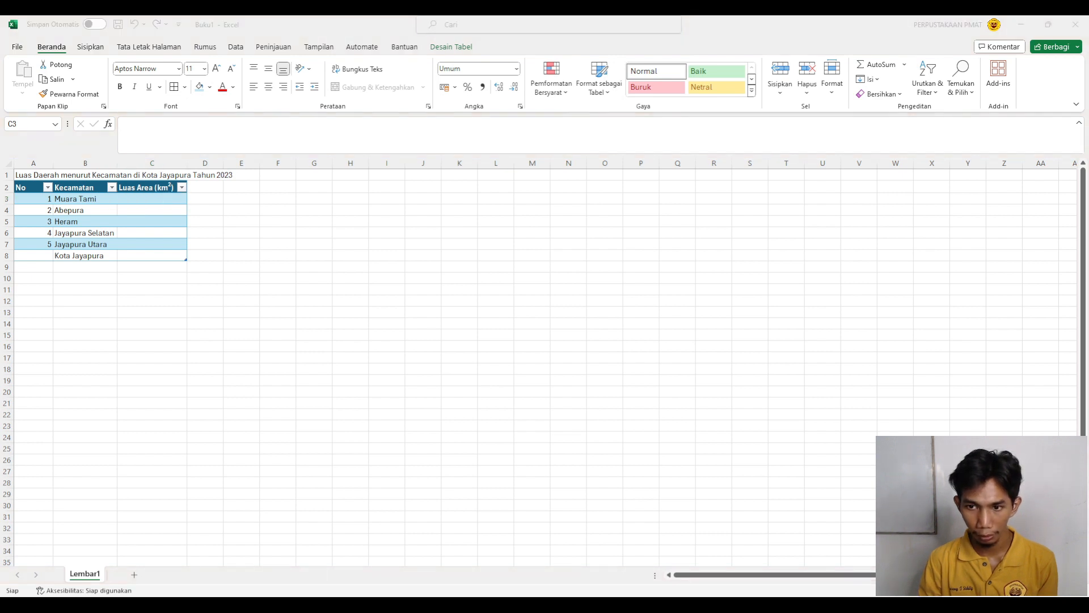
key(alt+Tab)
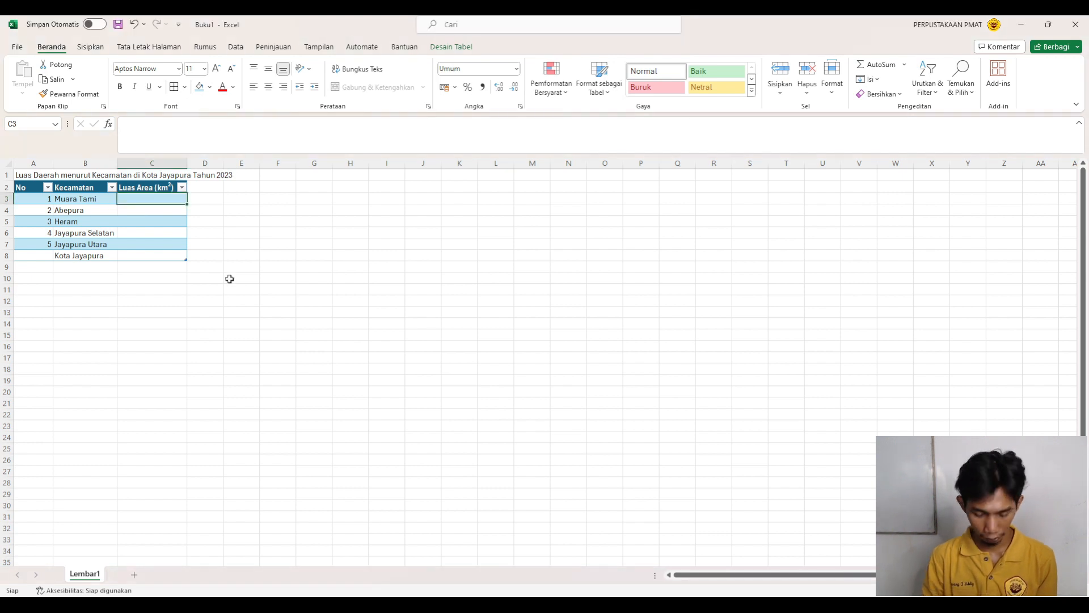
text(626,7)
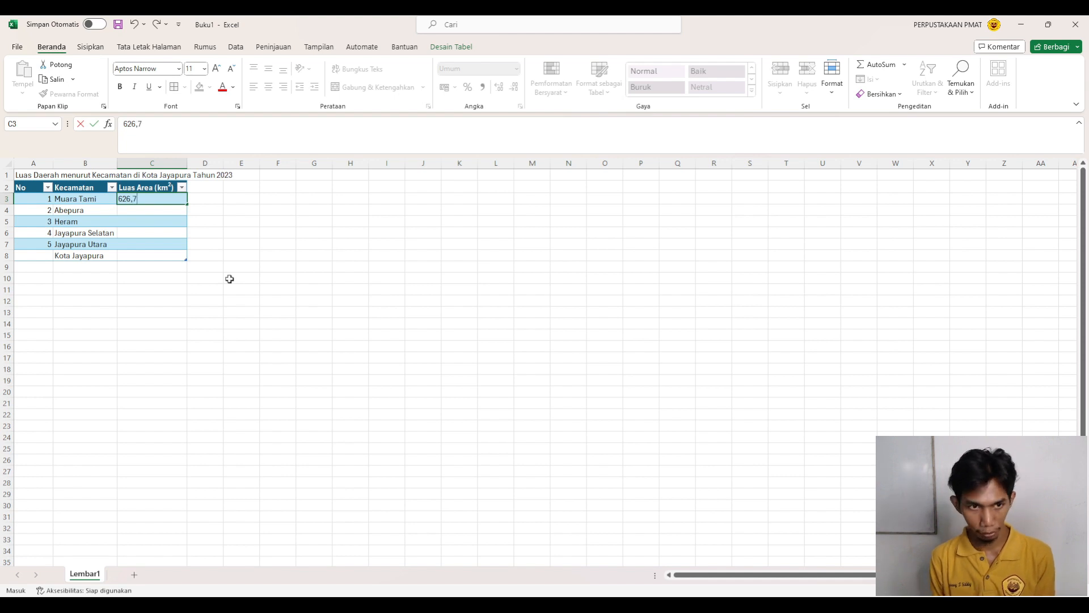
key(Return)
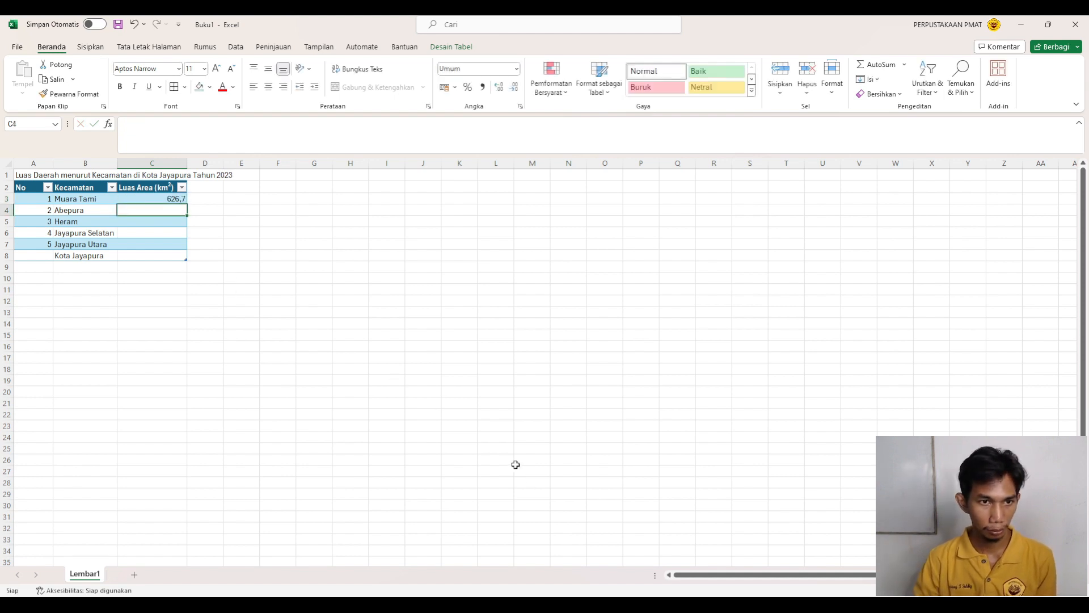
key(alt+Tab)
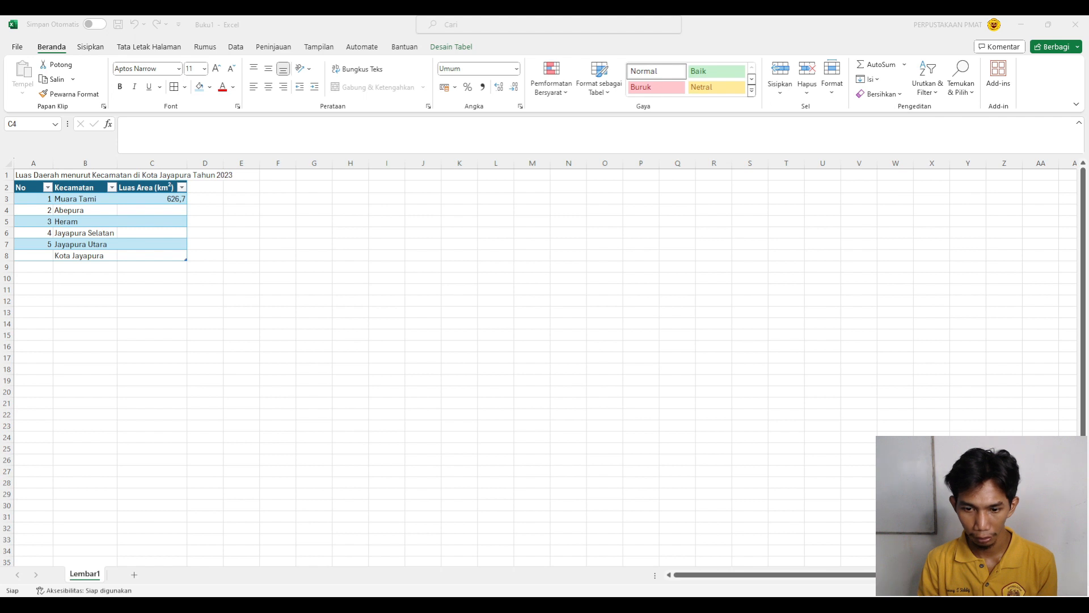
key(alt+Tab)
text(1)
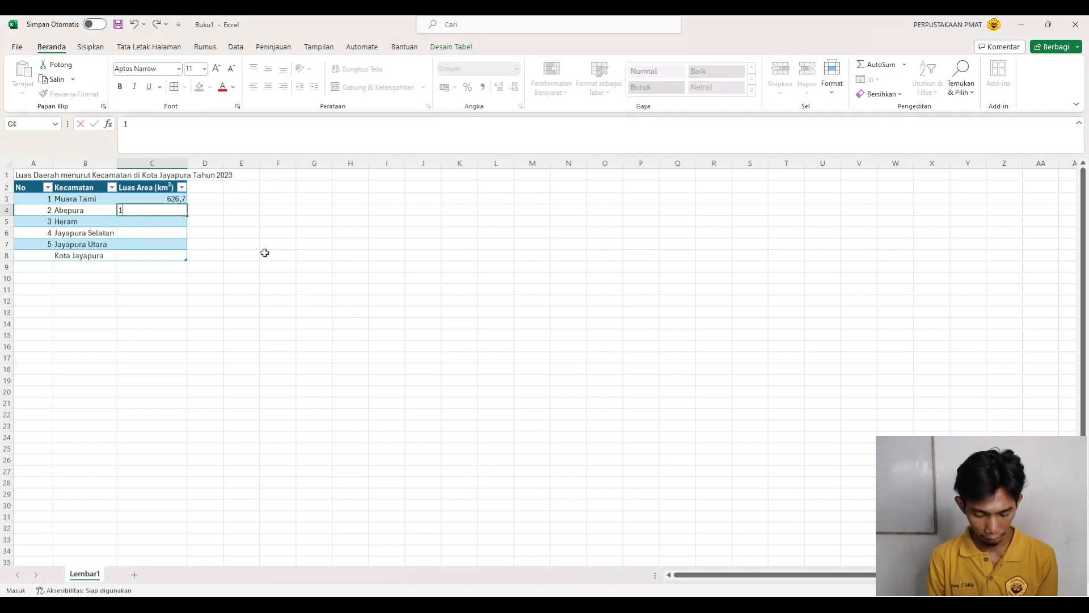
text(55,)
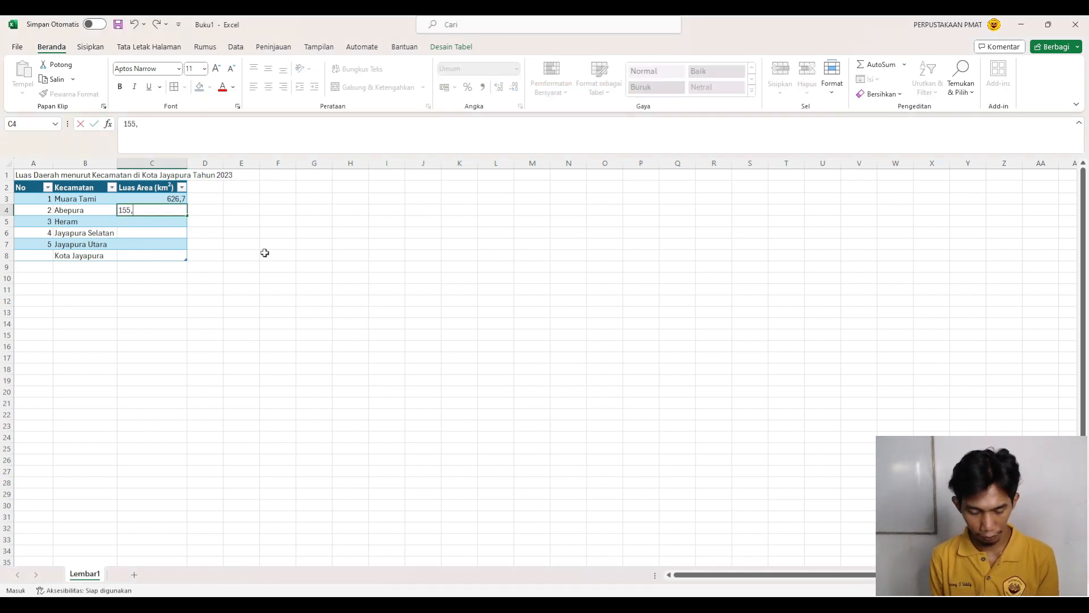
text(7)
key(Return)
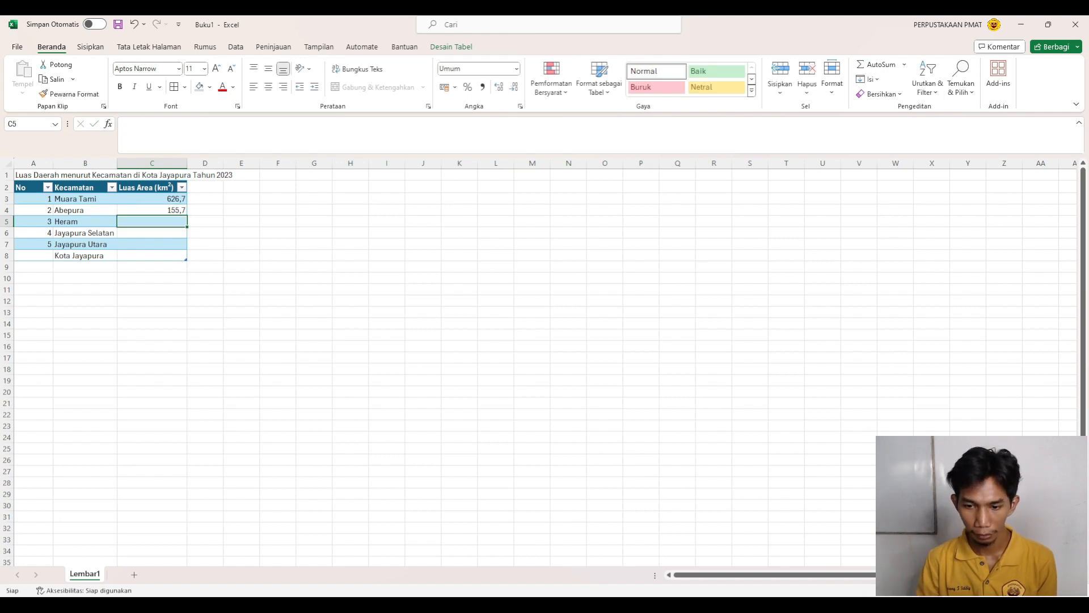
Enter the areas 63,2 for Heram and 43,4 for Jayapura Selatan in cells C5 and C6.
key(alt+Tab)
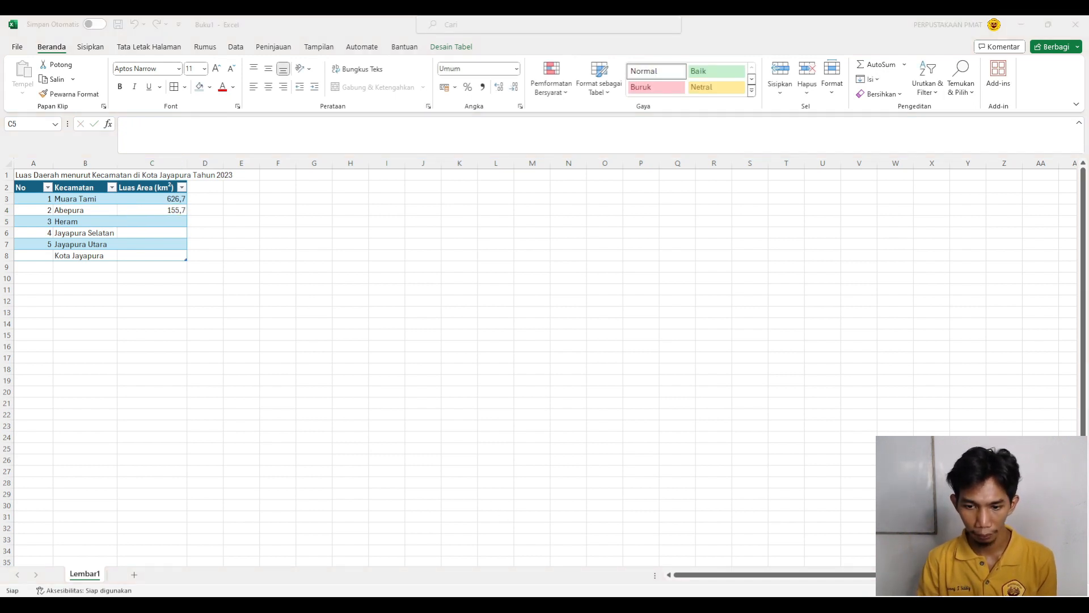
key(alt+Tab)
text(63)
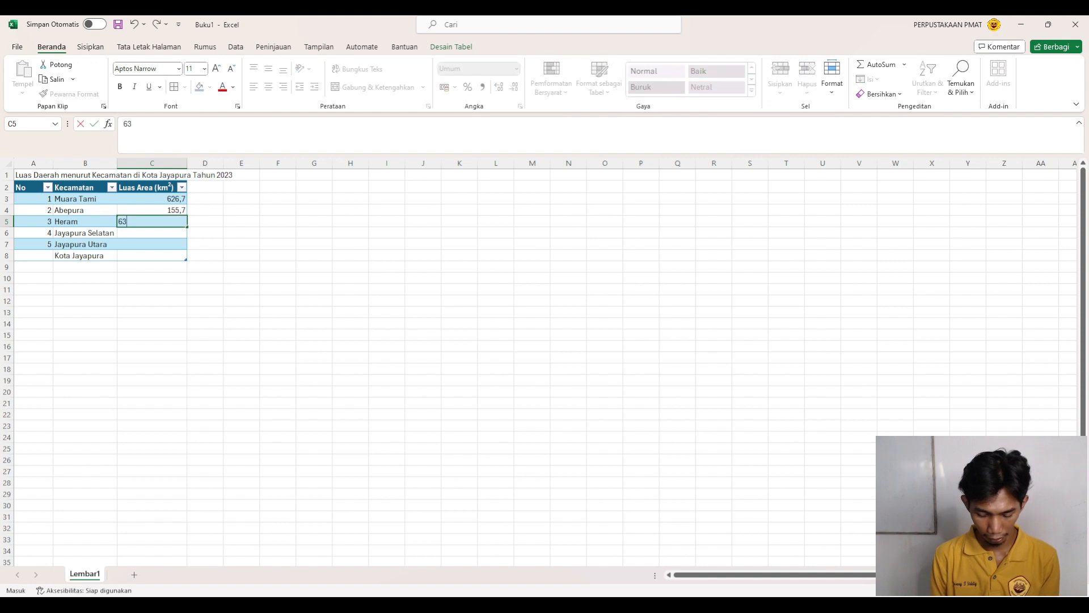
text(,2)
key(Return)
text(43)
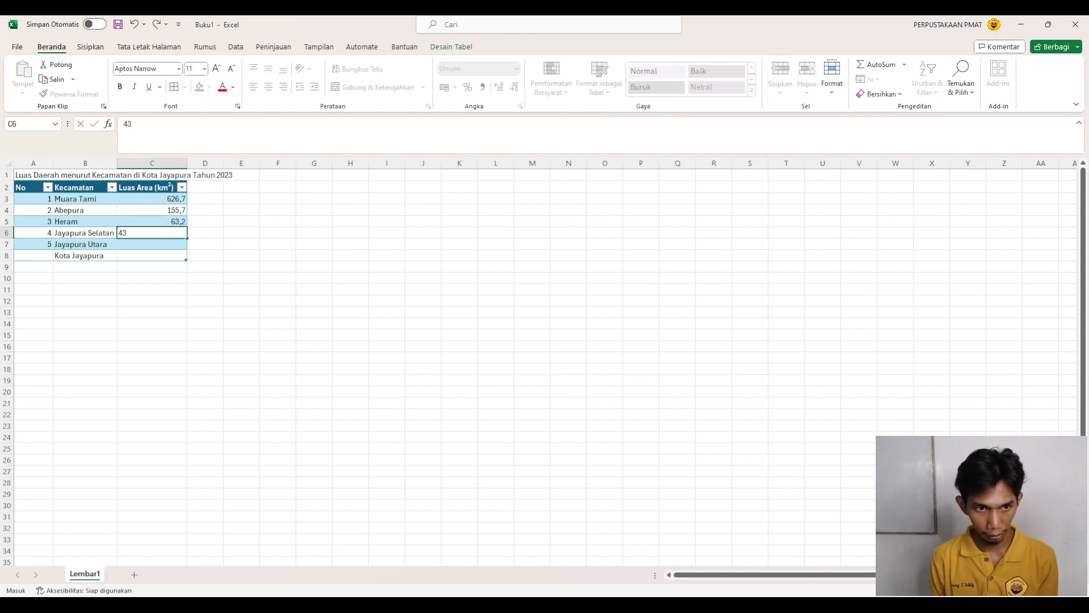
text(,4)
key(Return)
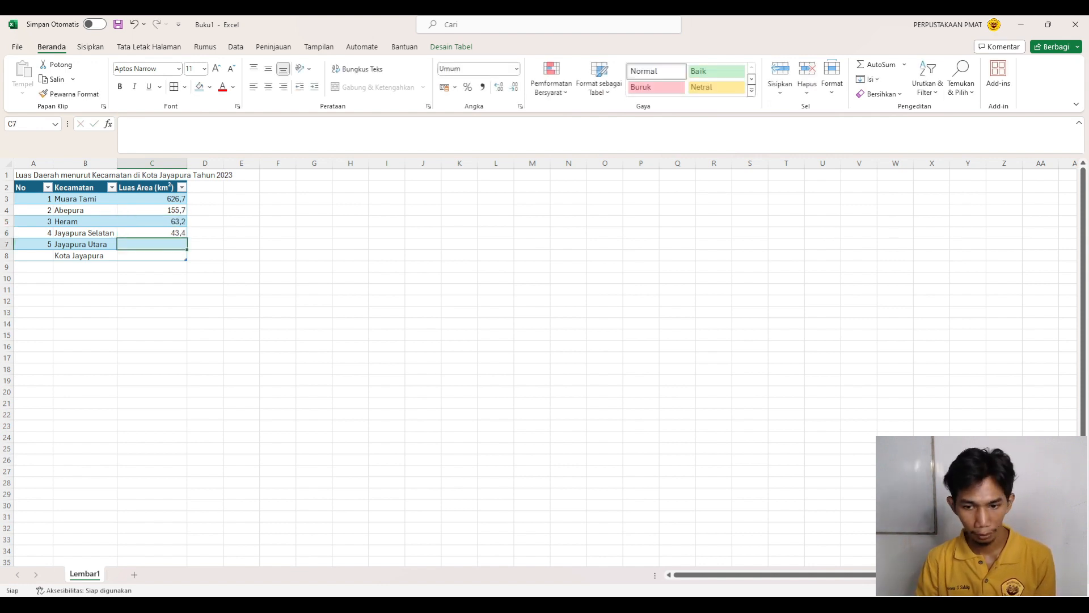
Enter the area 51 for Jayapura Utara in cell C7.
key(alt+Tab)
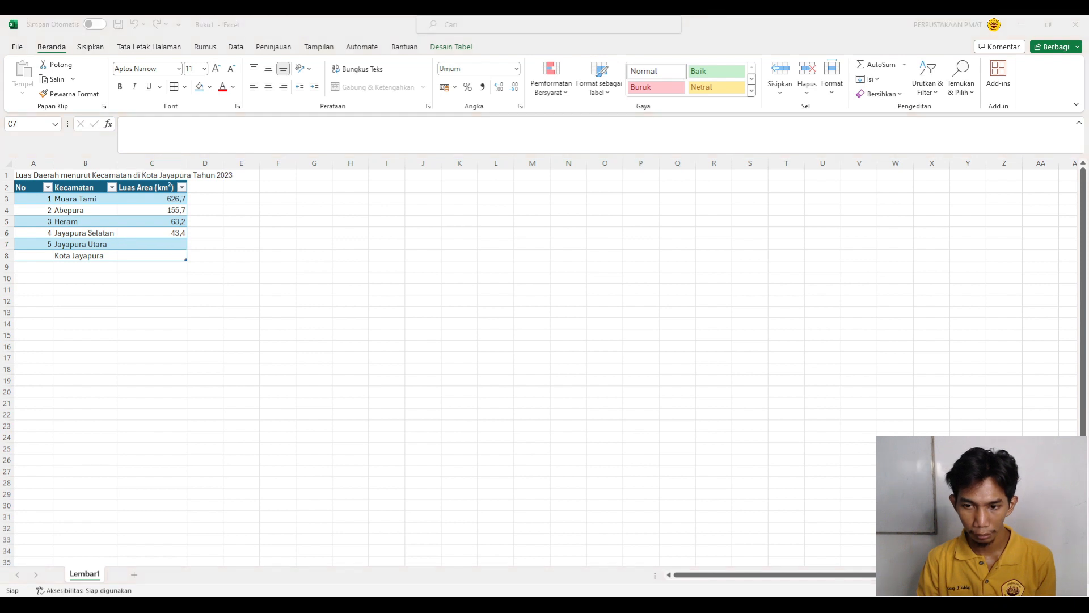
key(alt+Tab)
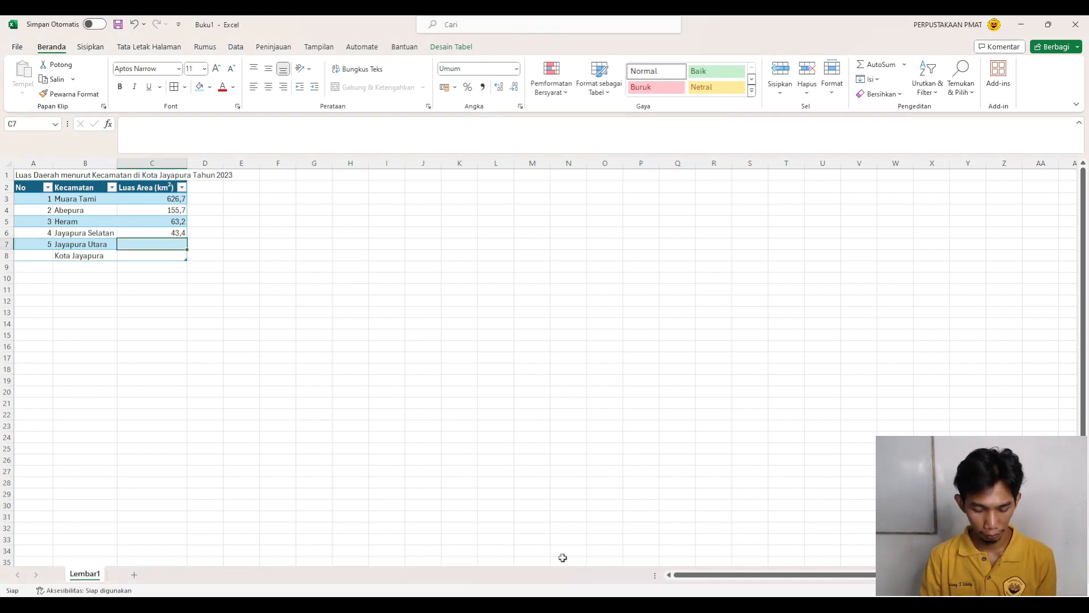
text(51)
key(Return)
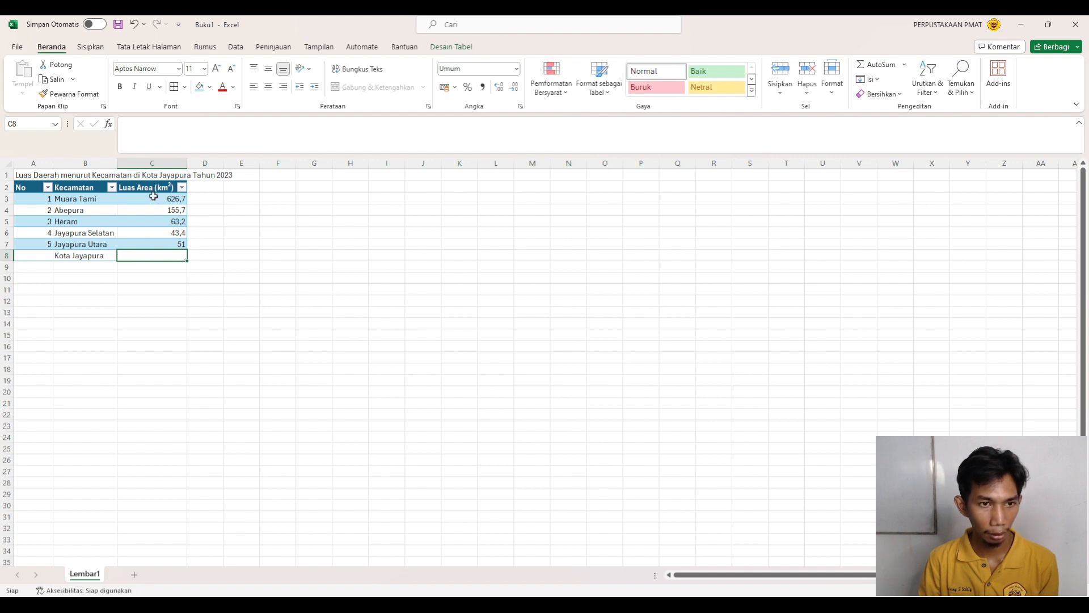
Total the five Kecamatan areas in the Kota Jayapura row by entering =SUM(C3:C7) in cell C8.
key(Down)
key(Down)
key(Down)
key(Down)
click(154, 257)
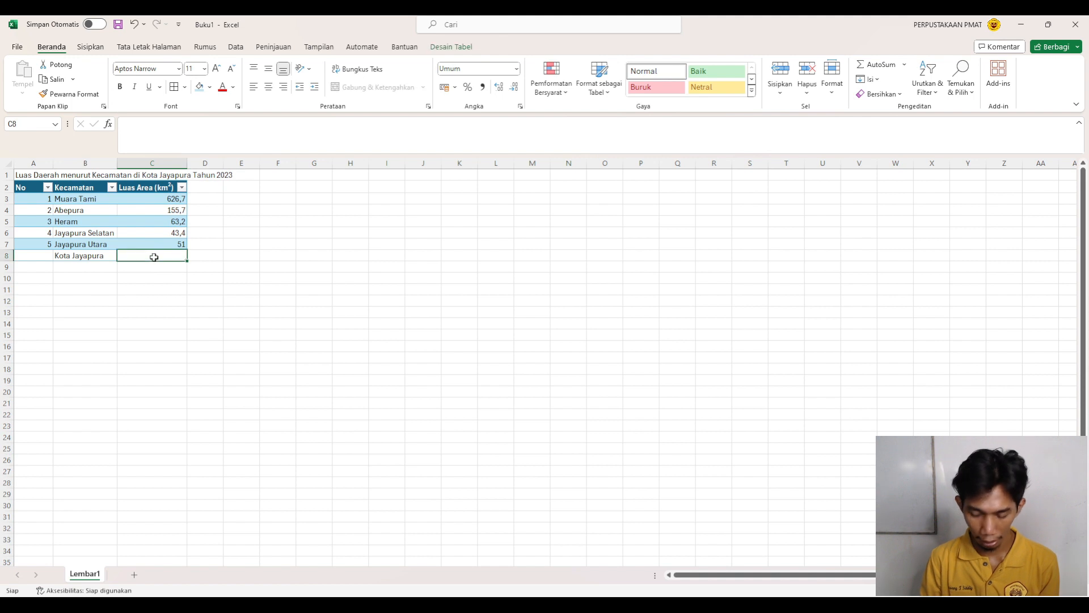
text(=)
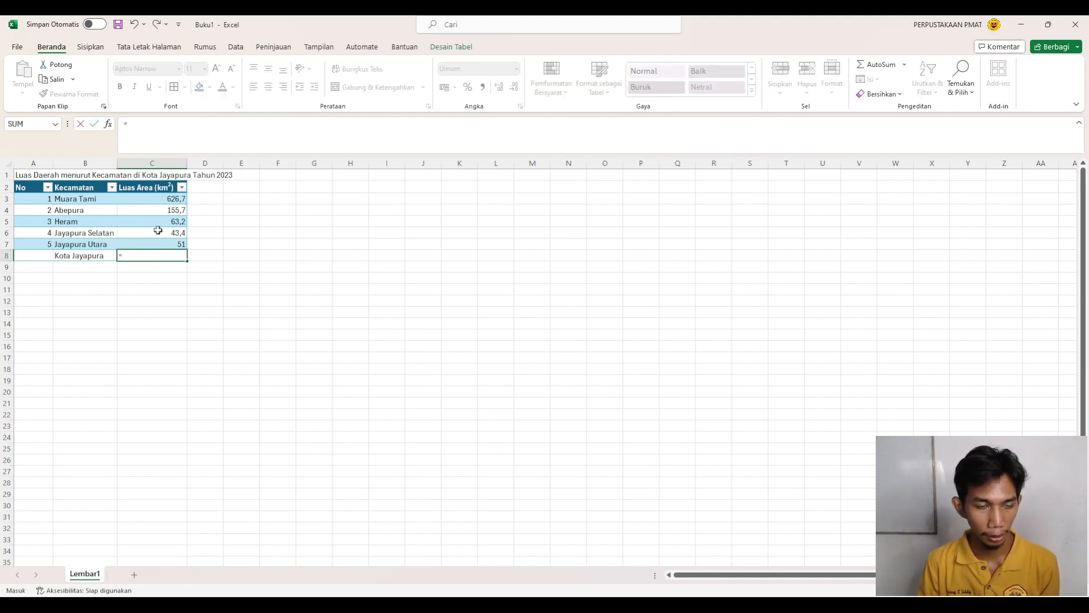
text(SU)
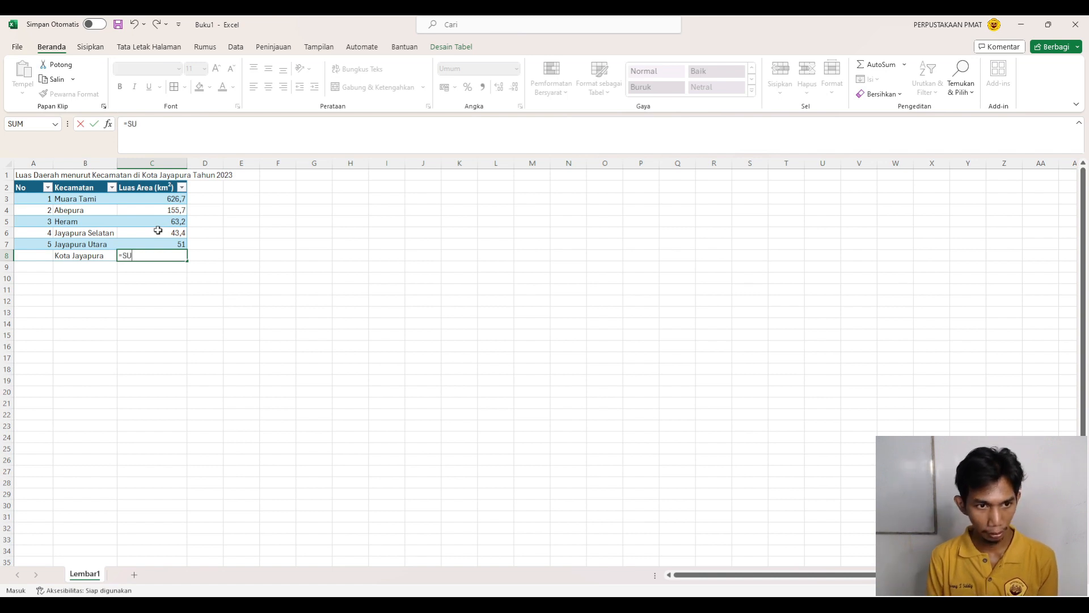
text(M)
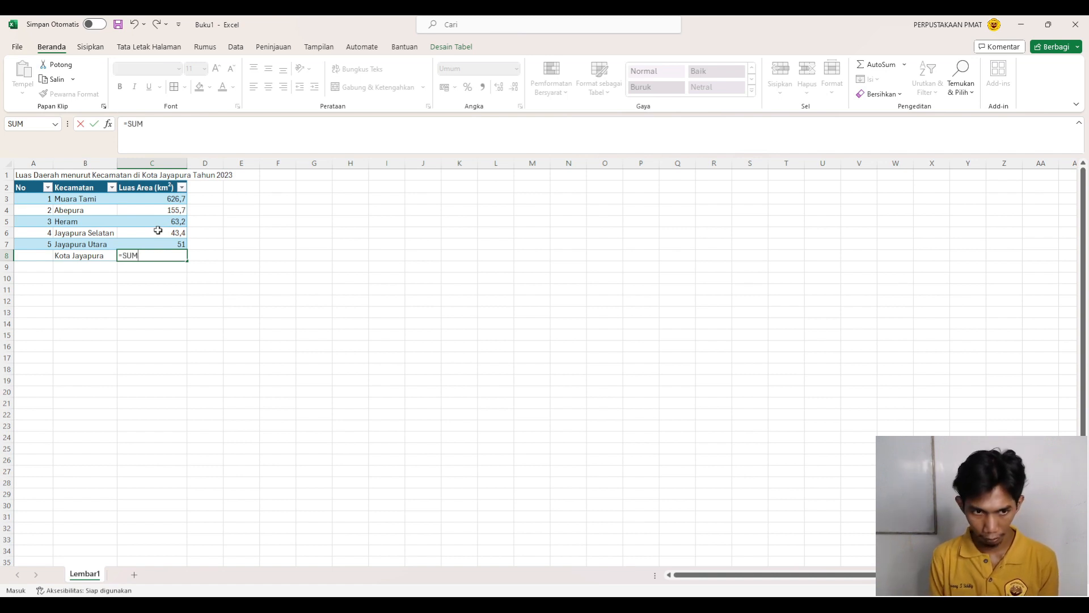
text(()
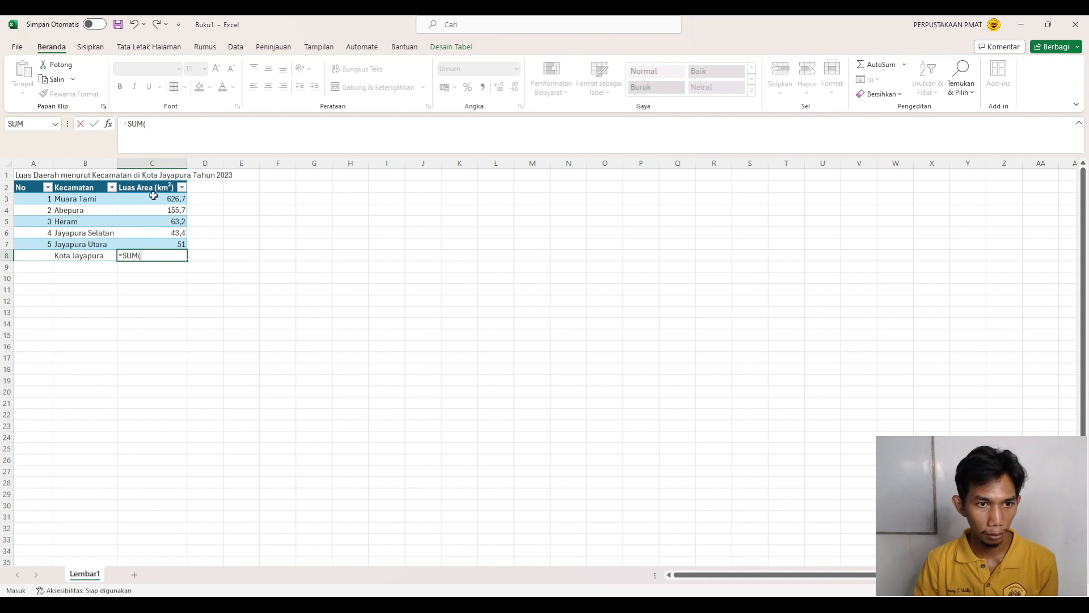
drag(154, 196, 156, 243)
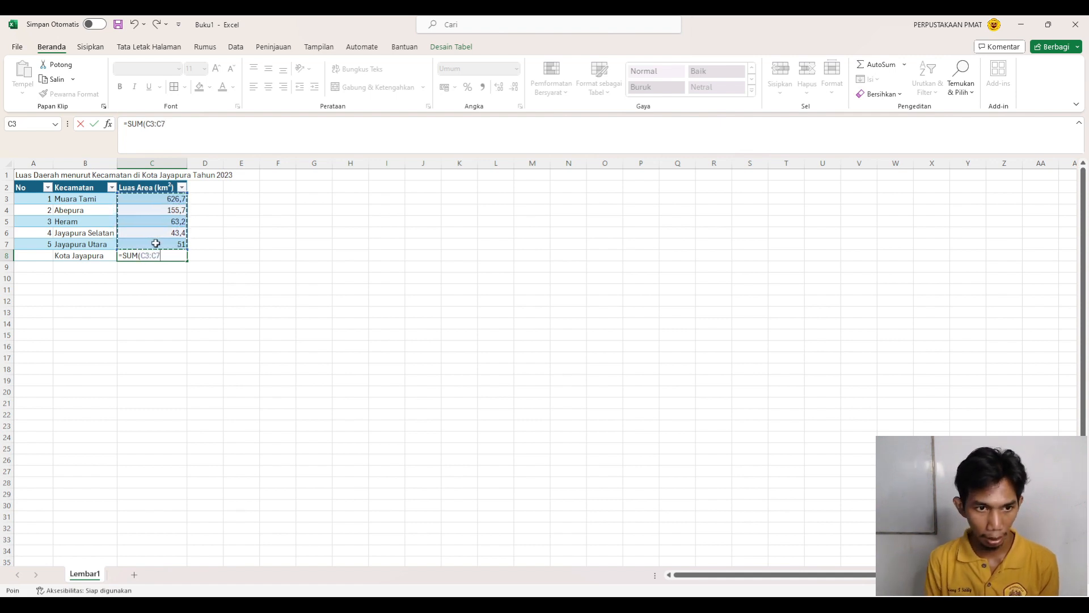
key(Return)
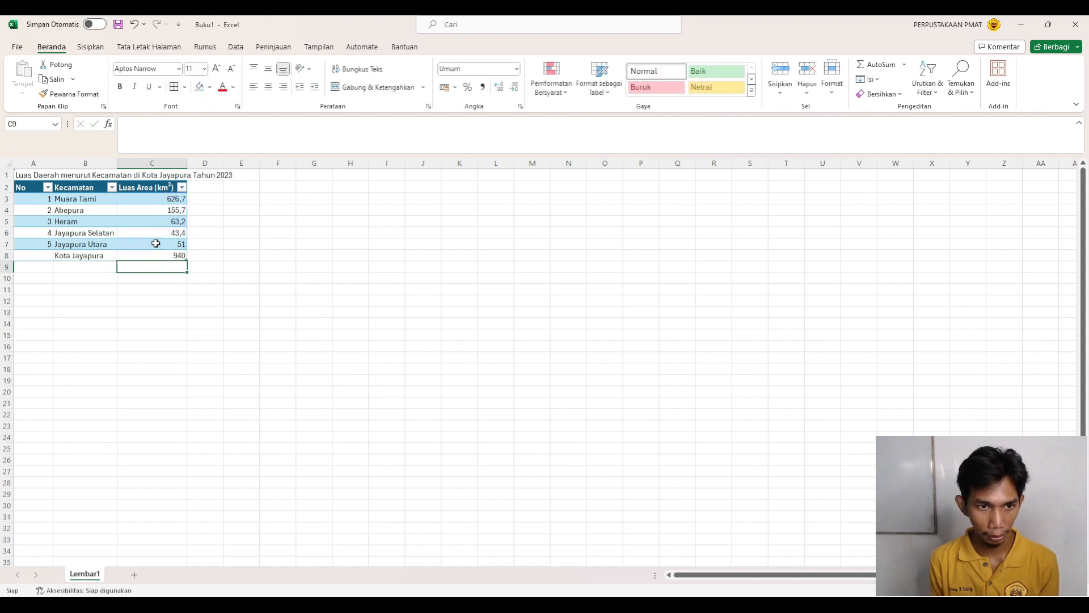
click(158, 299)
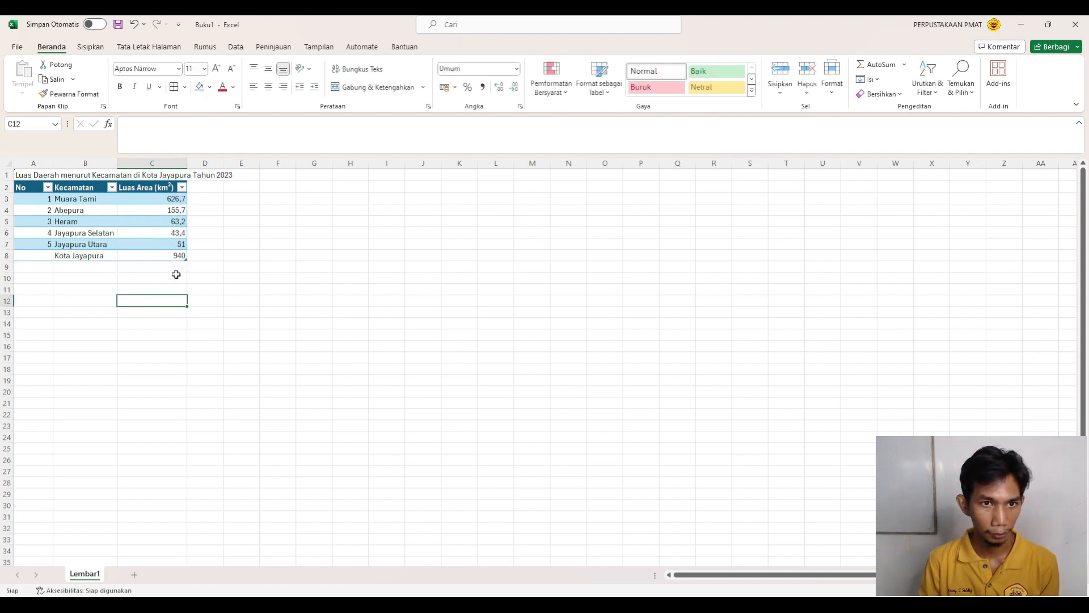
click(176, 274)
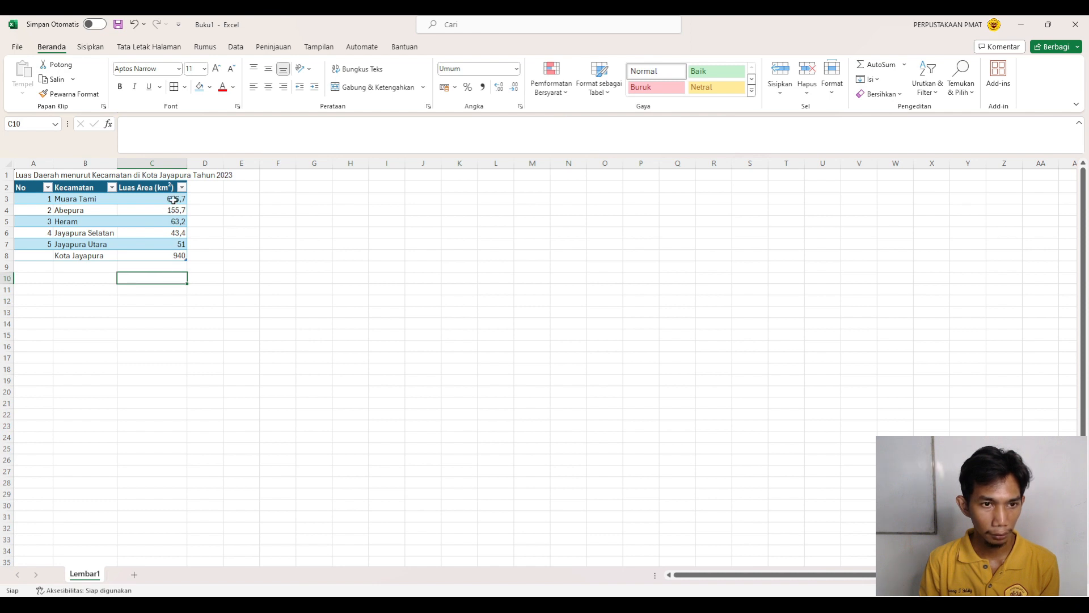
Format the areas in C3:C8 to show one decimal place.
drag(173, 199, 169, 257)
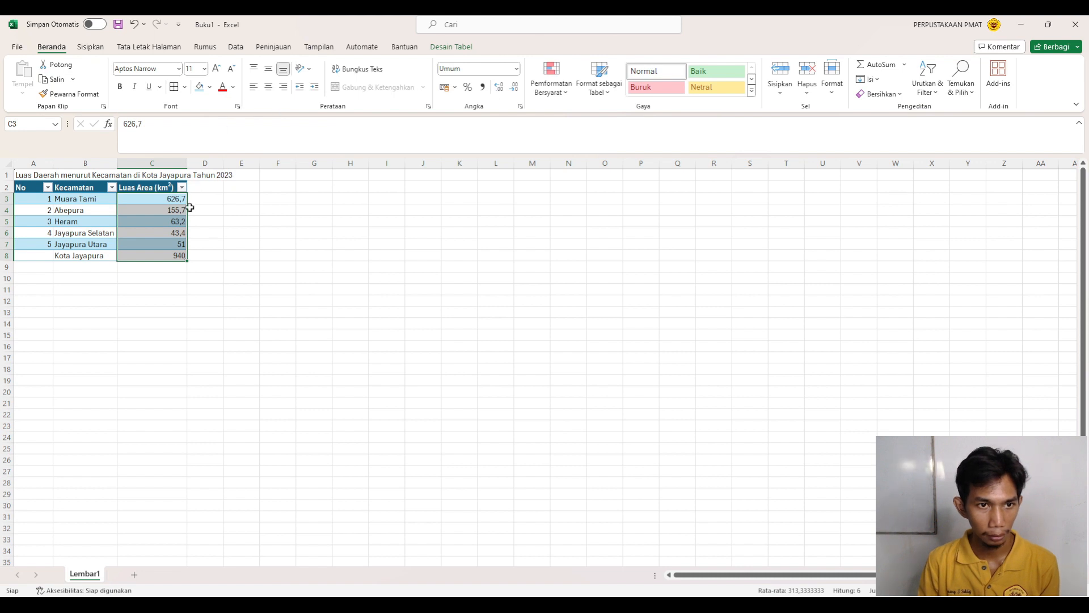
drag(178, 200, 175, 254)
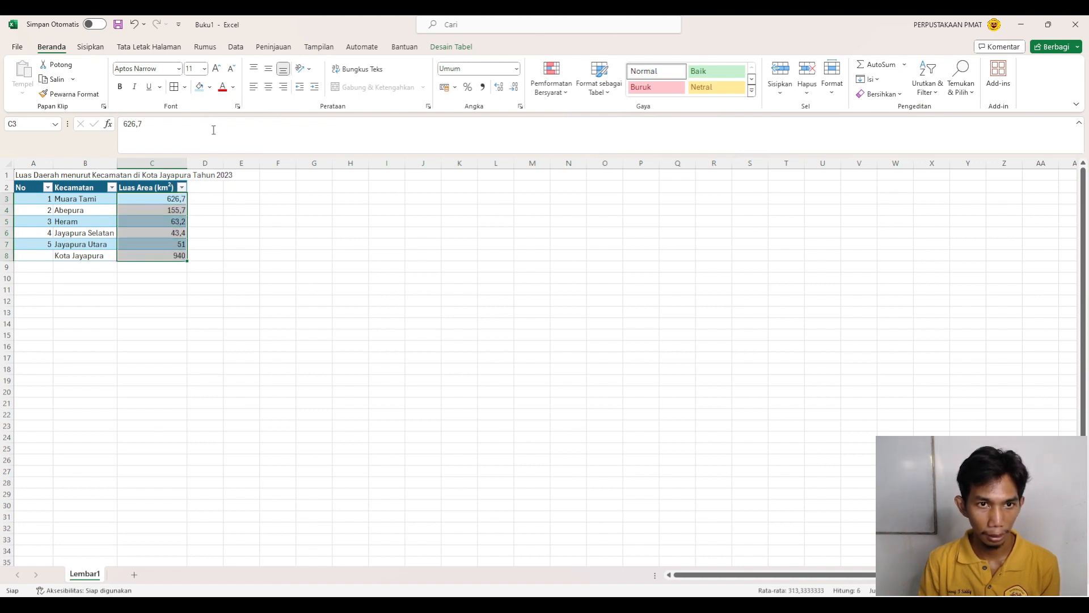
click(499, 88)
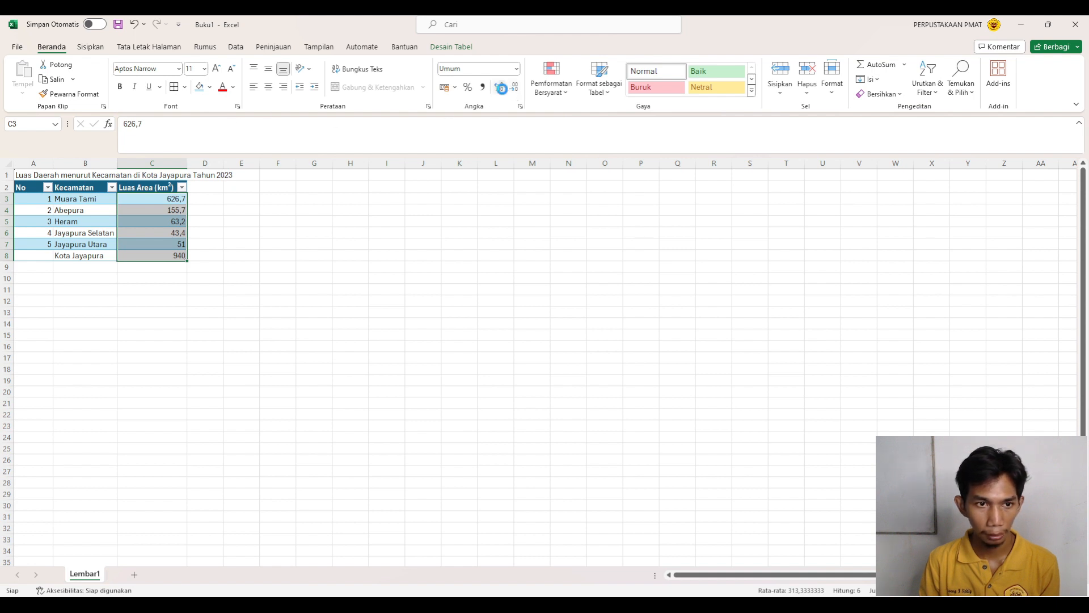
click(513, 89)
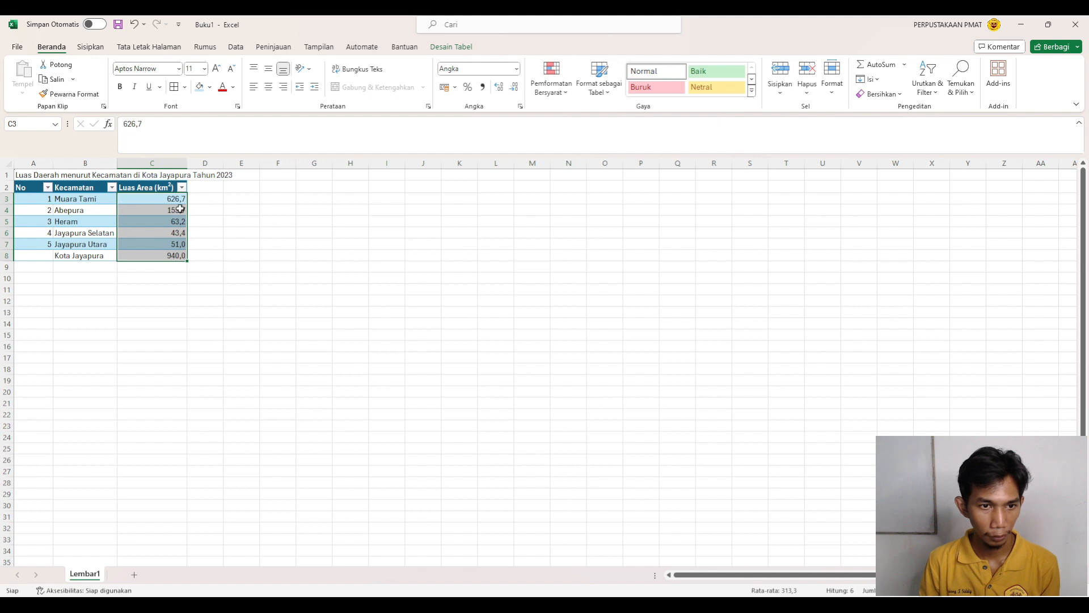
click(175, 270)
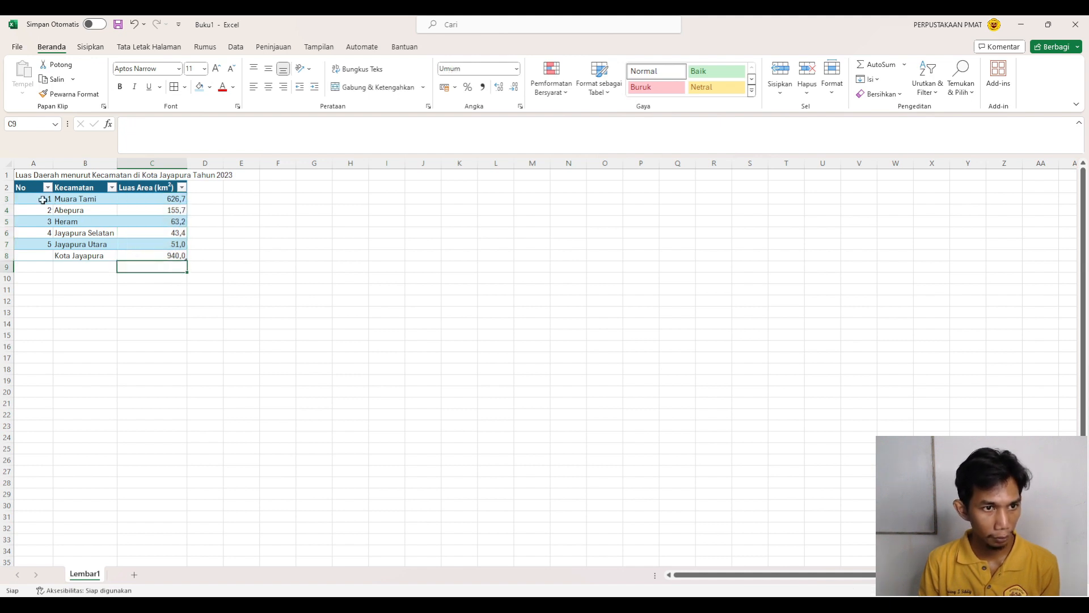
Make the title in row 1 and the Kota Jayapura total in row 8 bold.
click(7, 174)
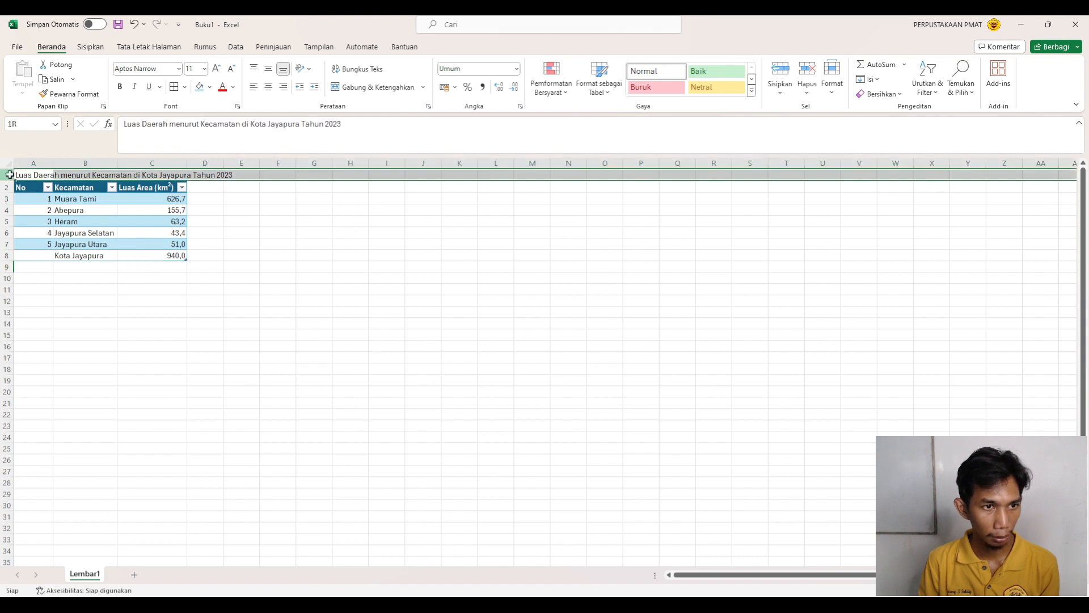
click(119, 86)
click(76, 298)
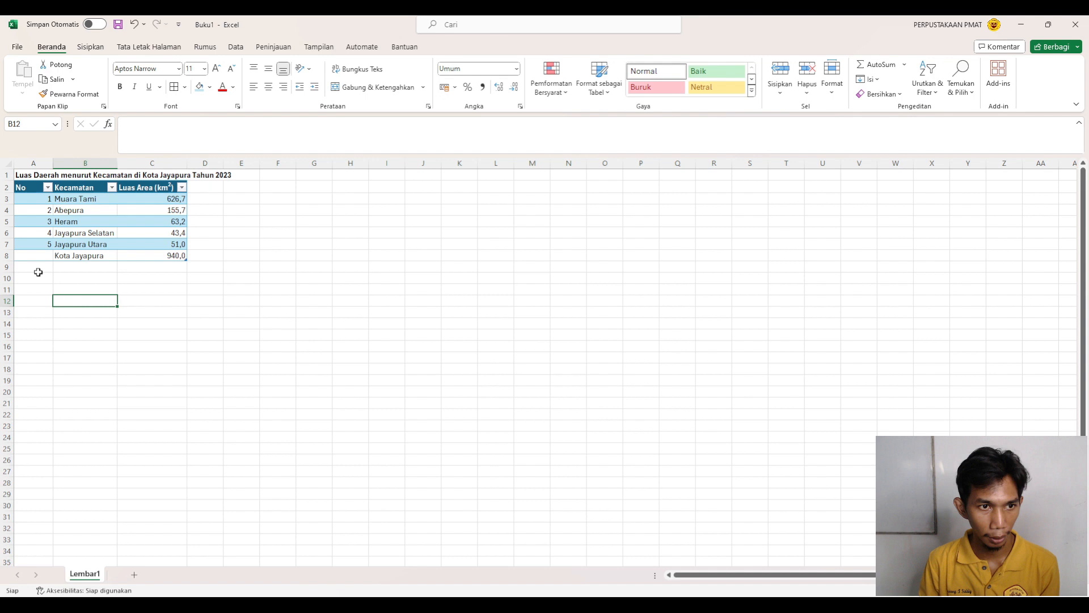
click(4, 255)
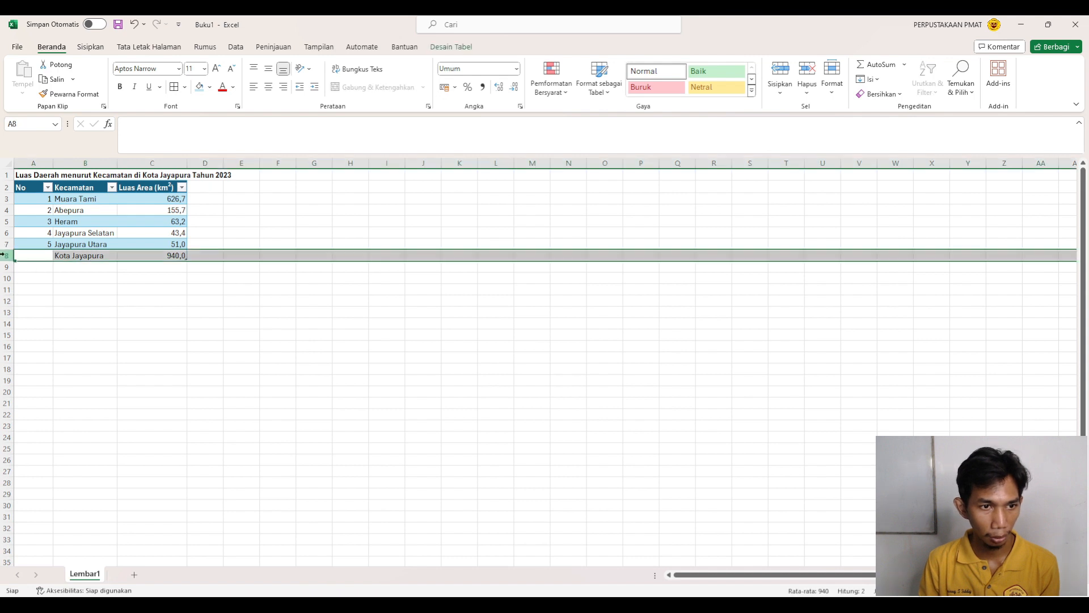
click(120, 87)
click(177, 311)
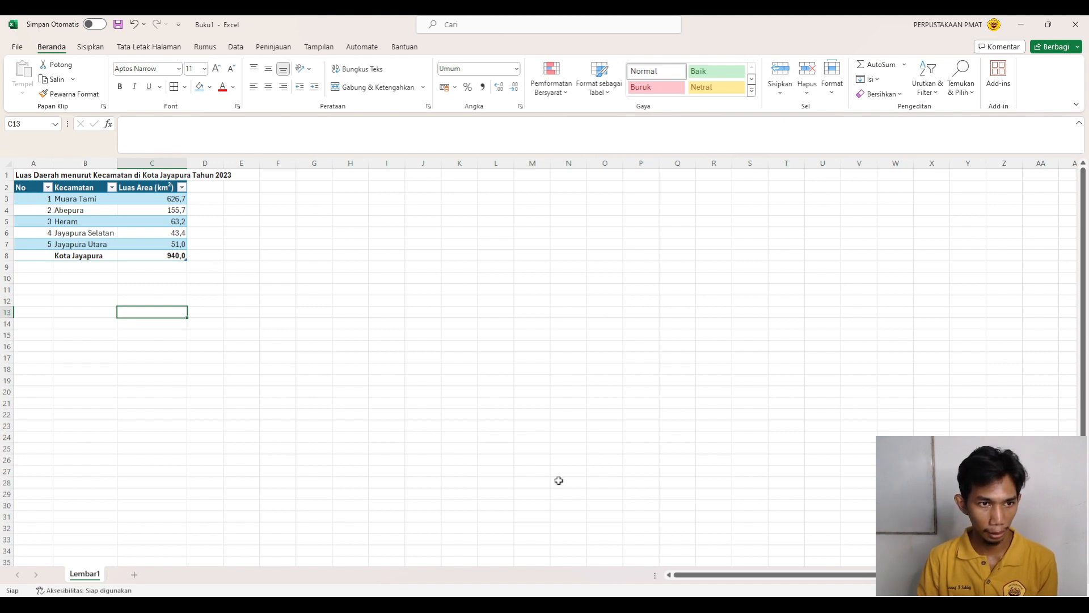
Switch to the PDF in Chrome and show page 7 with the population table by Jenis Kelamin for 2017-2023.
click(655, 603)
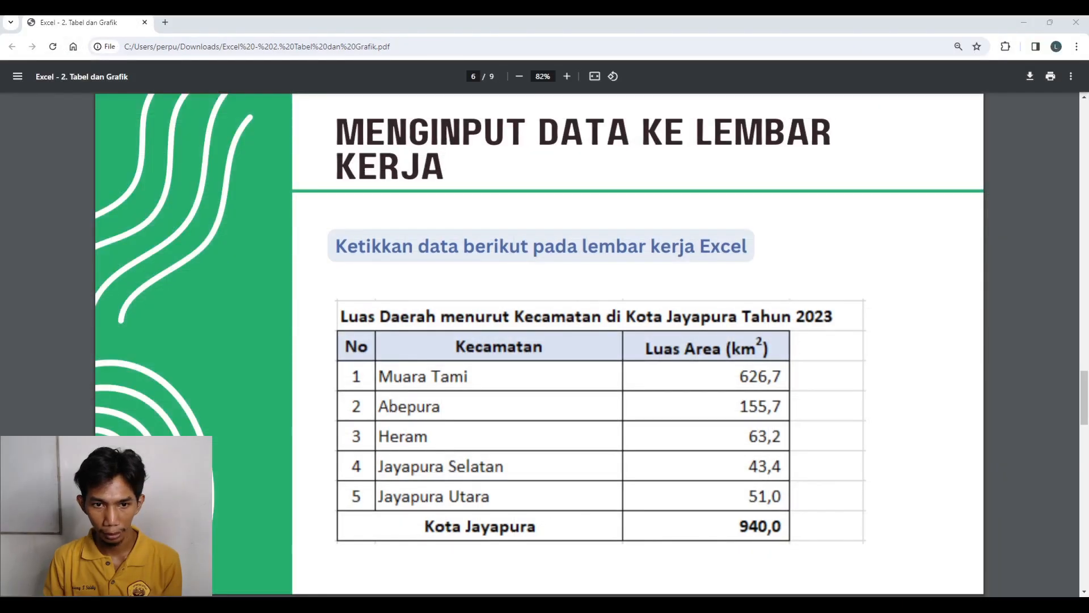
key(alt+Tab)
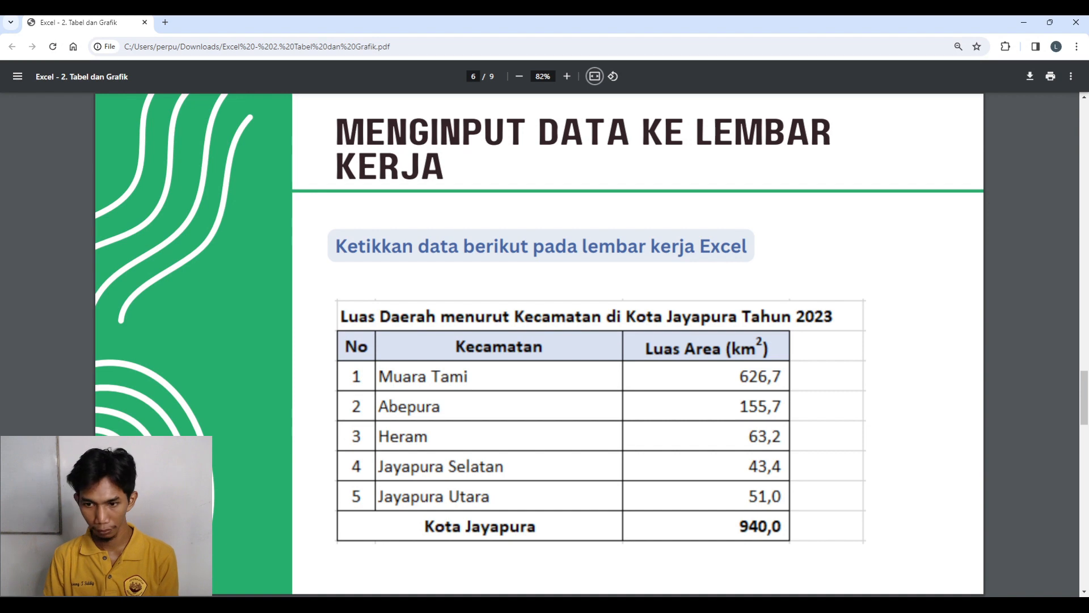
key(Right)
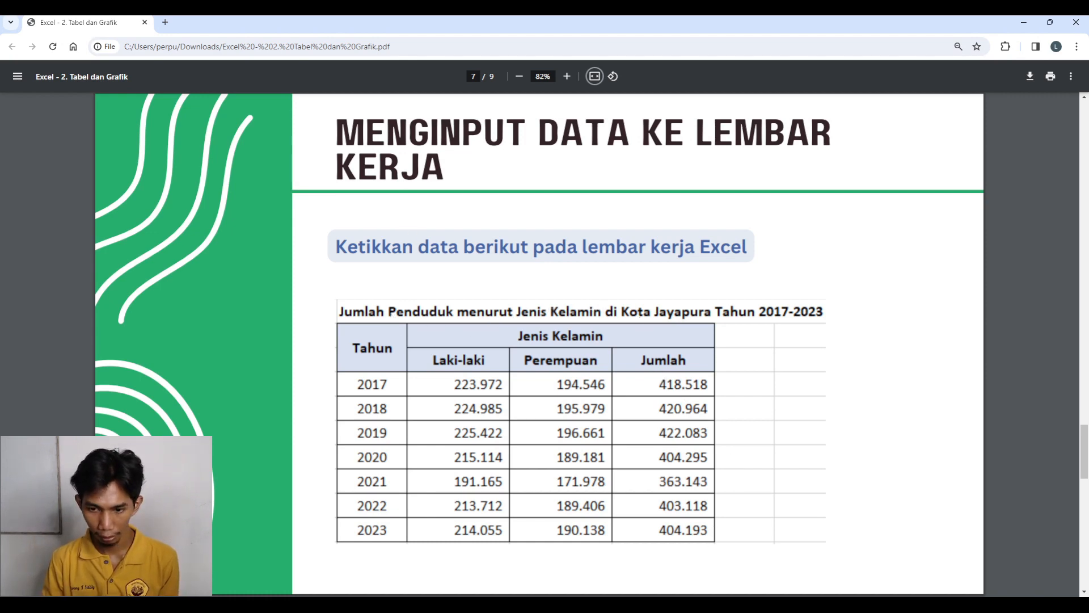
Switch back to the Excel workbook, add a new worksheet after Lembar1 and select its cell A1.
key(alt+Tab)
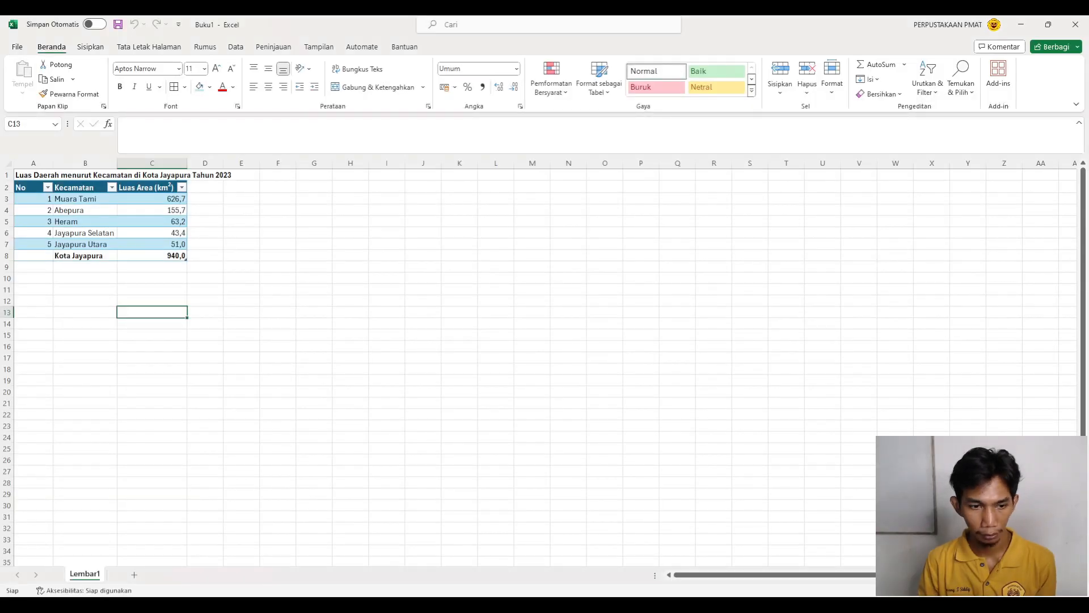
click(135, 576)
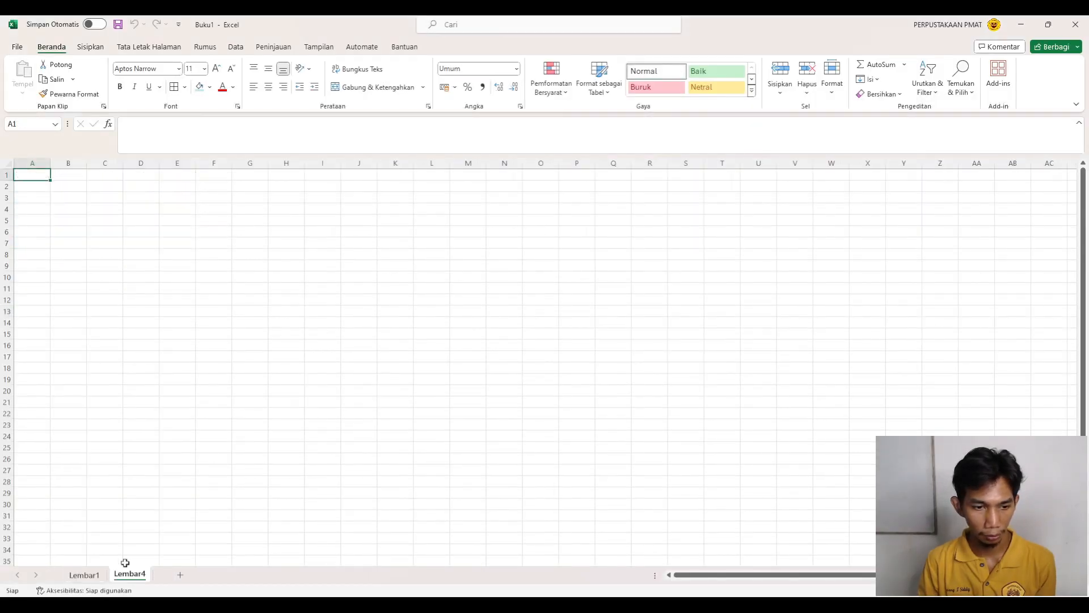
click(33, 188)
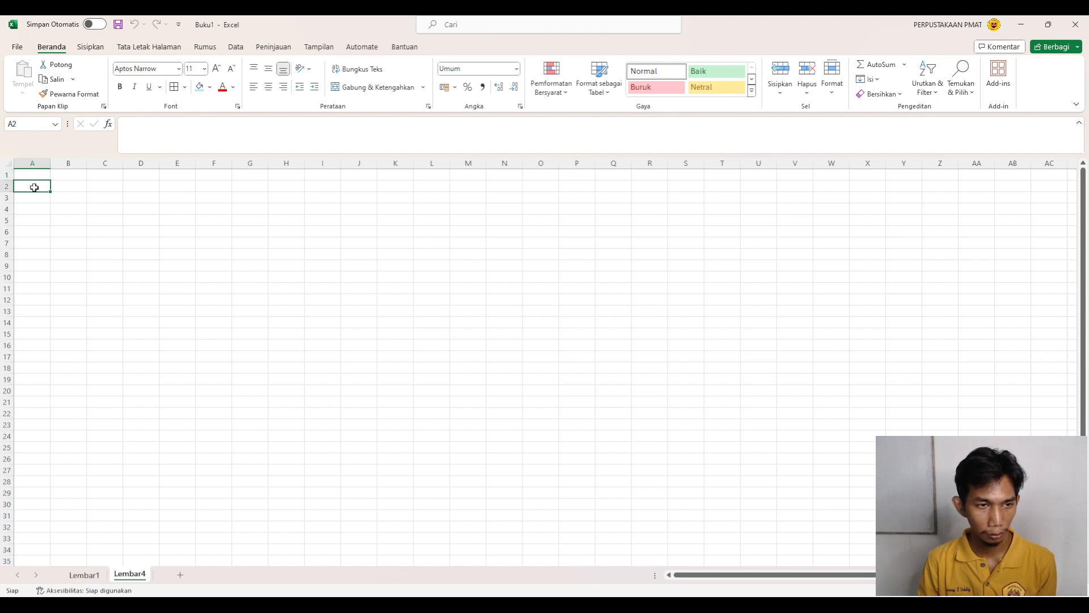
click(37, 175)
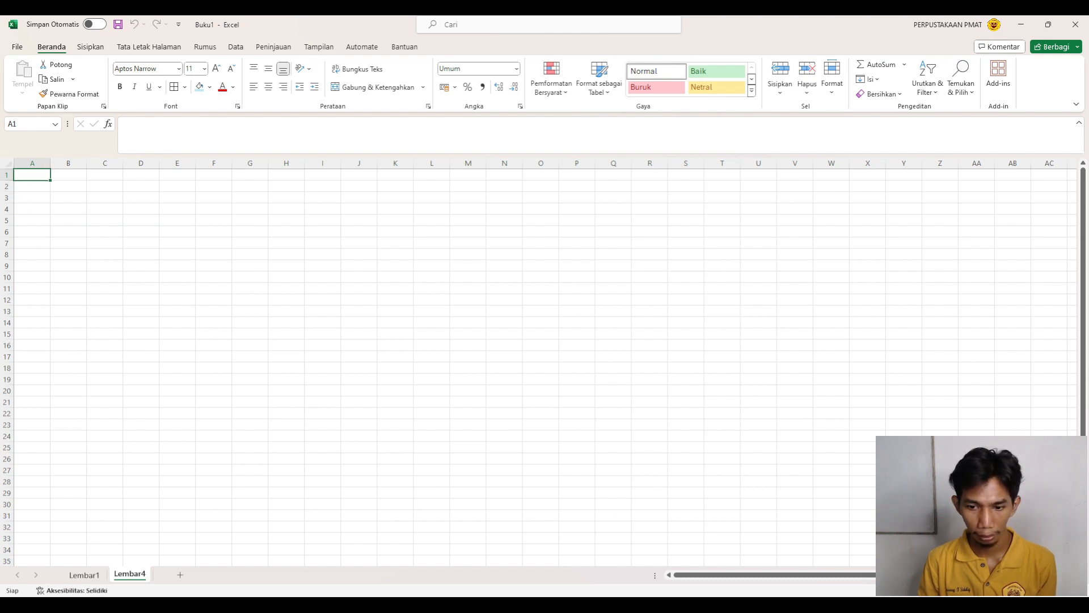
Enter the title "Jumlah Penduduk menurut Jenis Kelamin di Kota Jayapura Tahun 2020-2023" in cell A1 of the new sheet, checking the PDF for the wording.
key(alt+Tab)
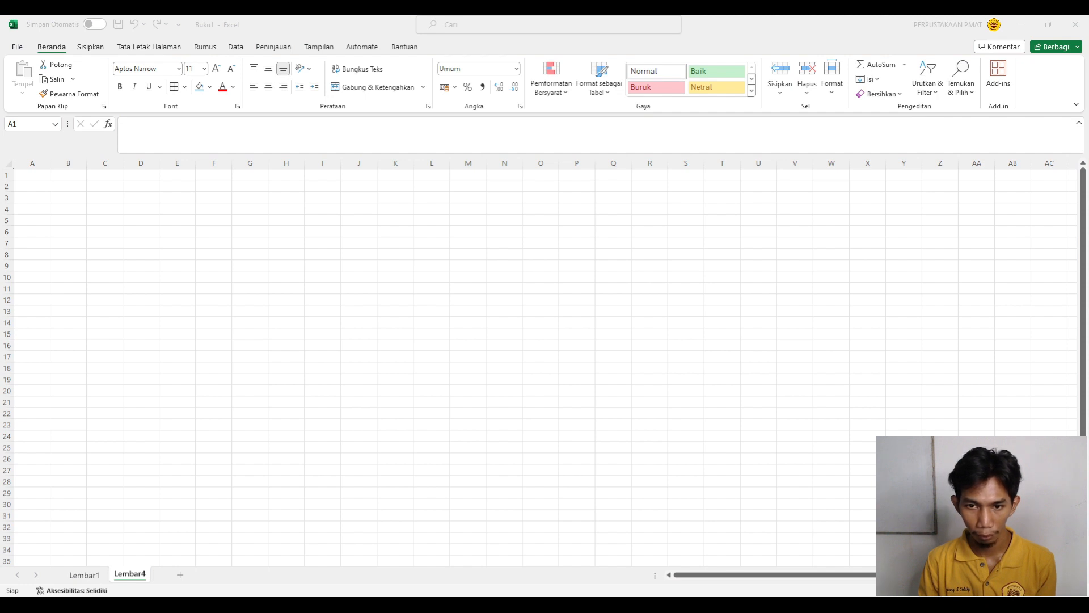
key(alt+Tab)
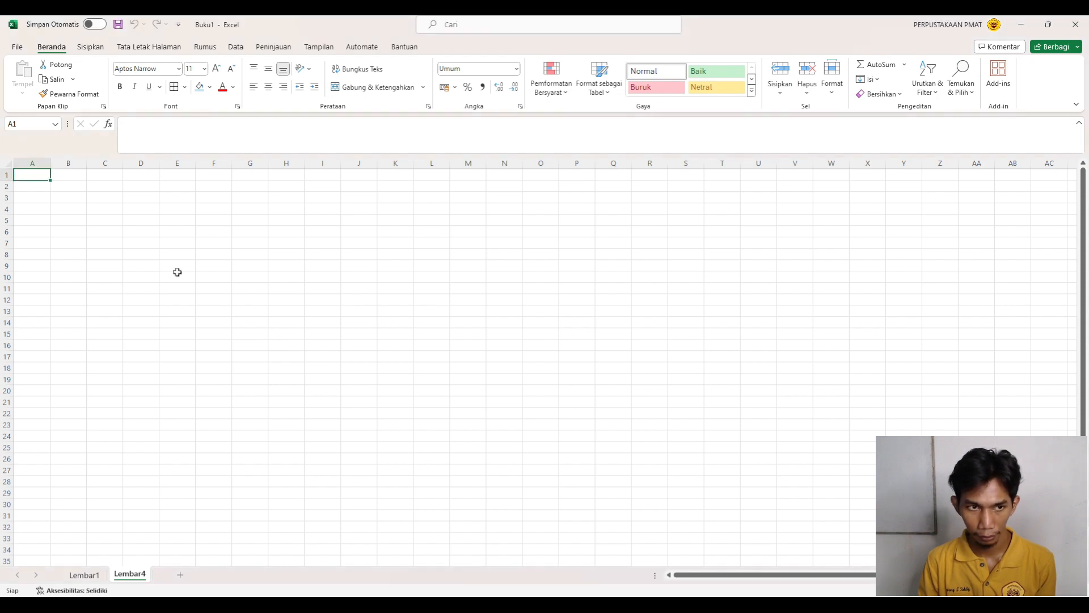
text(Jumlah Penduduk)
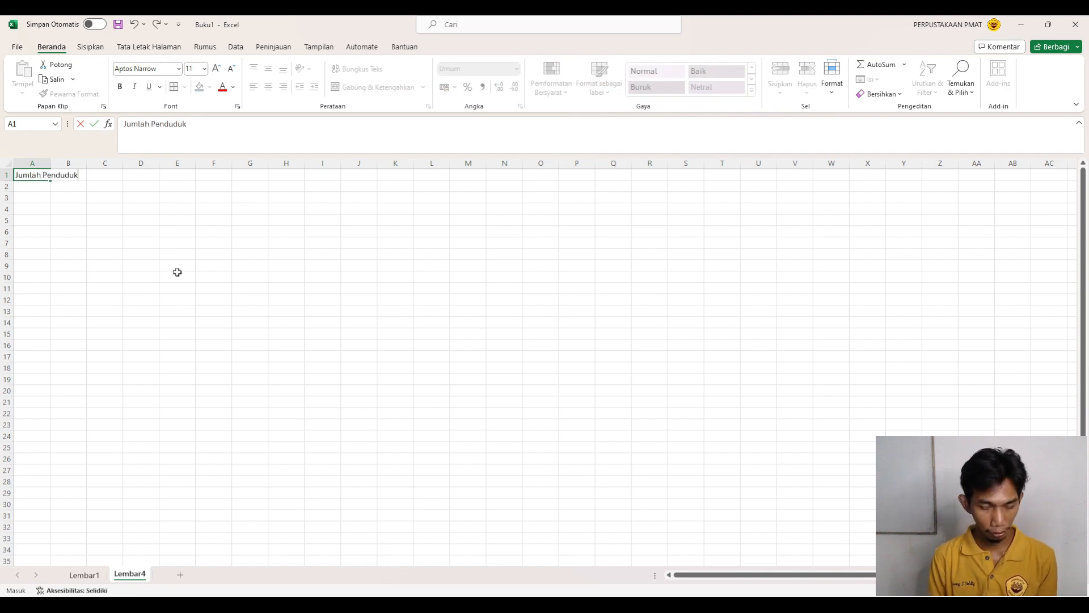
text( menurut)
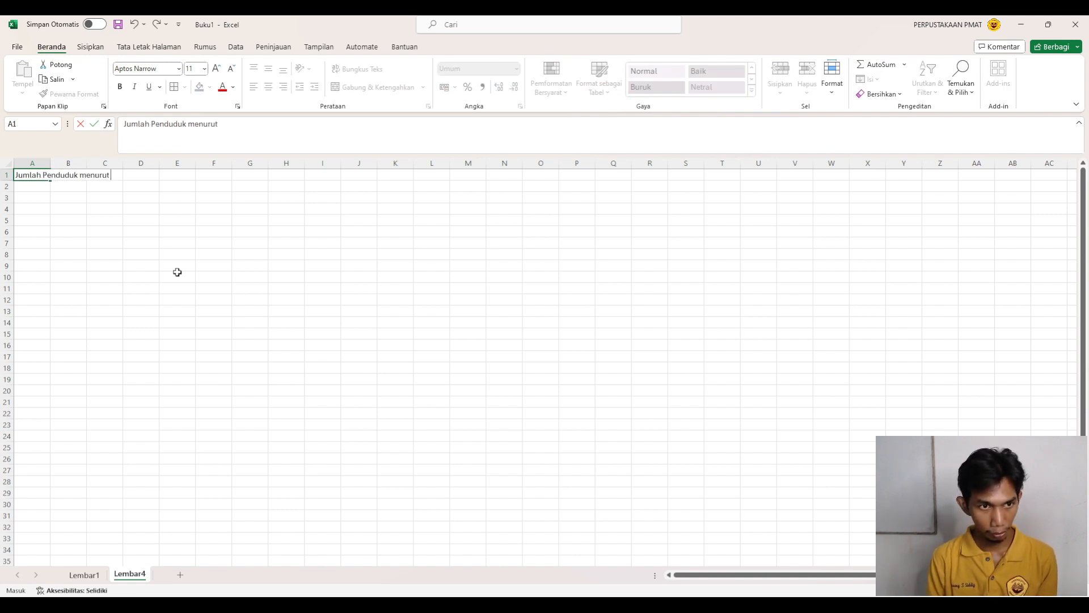
text( Jenis Ke)
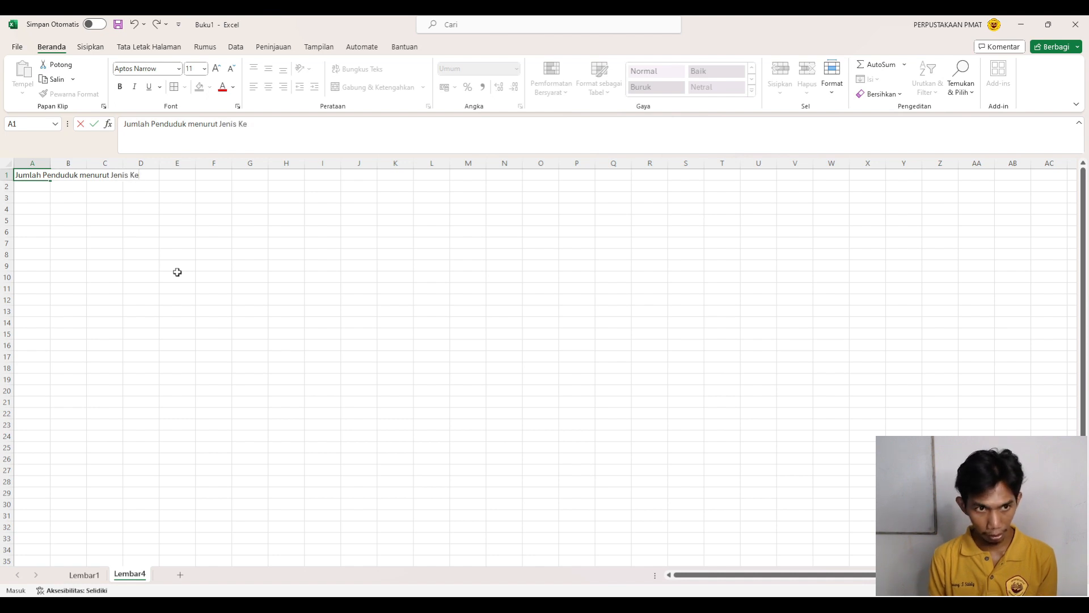
text(lamin)
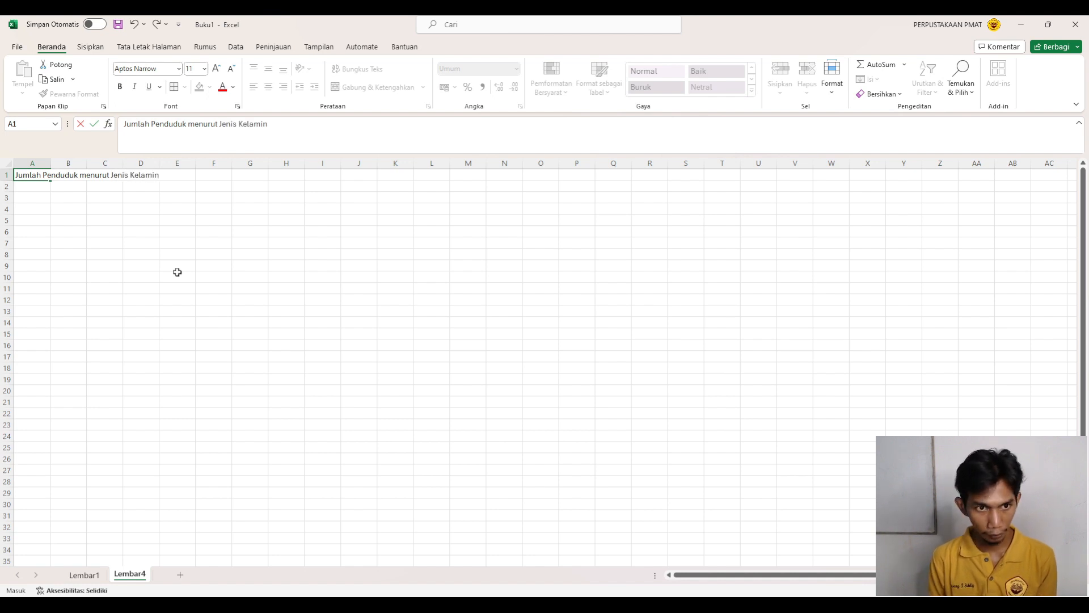
click(596, 604)
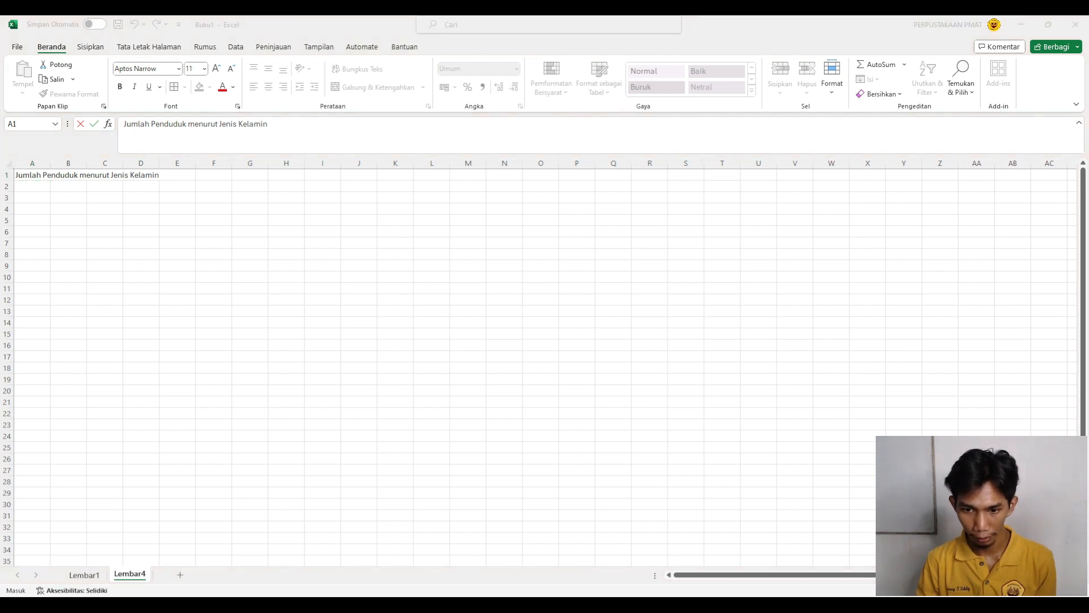
key(alt+Tab)
text(min )
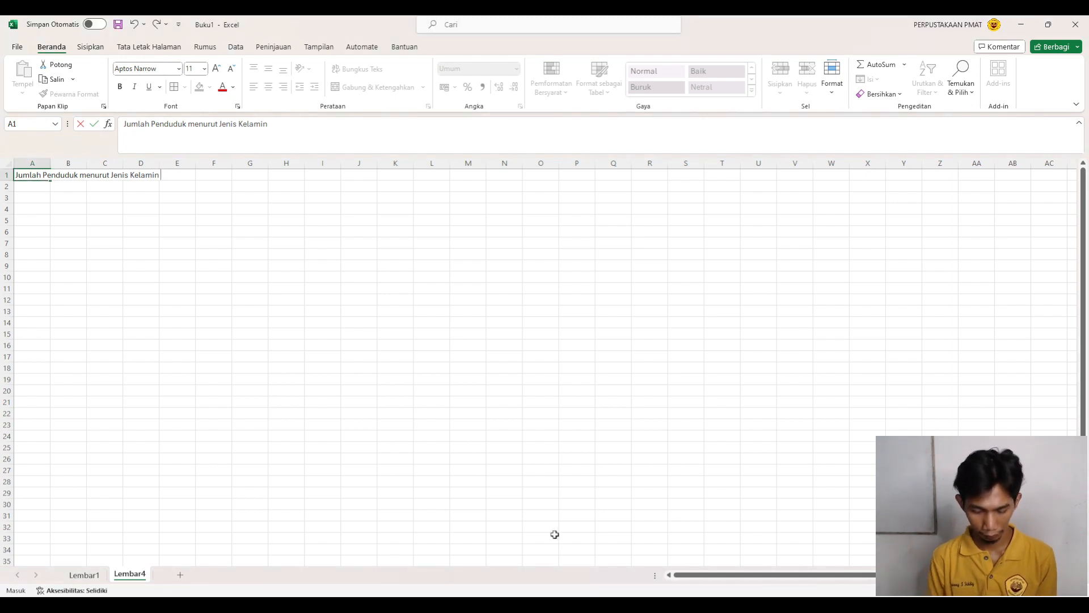
text(di Kota )
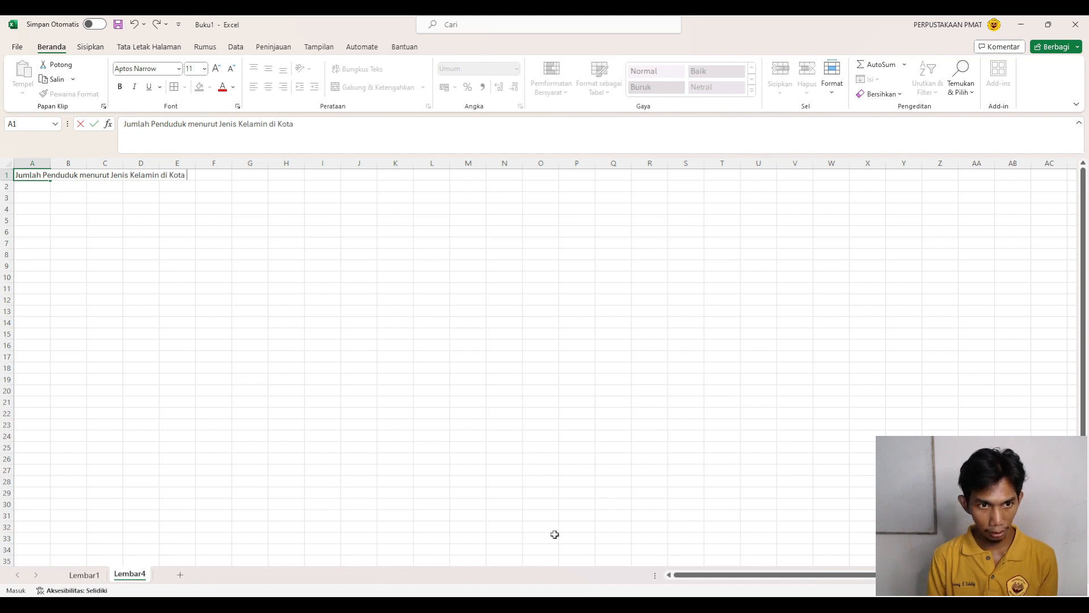
text(Jayapura)
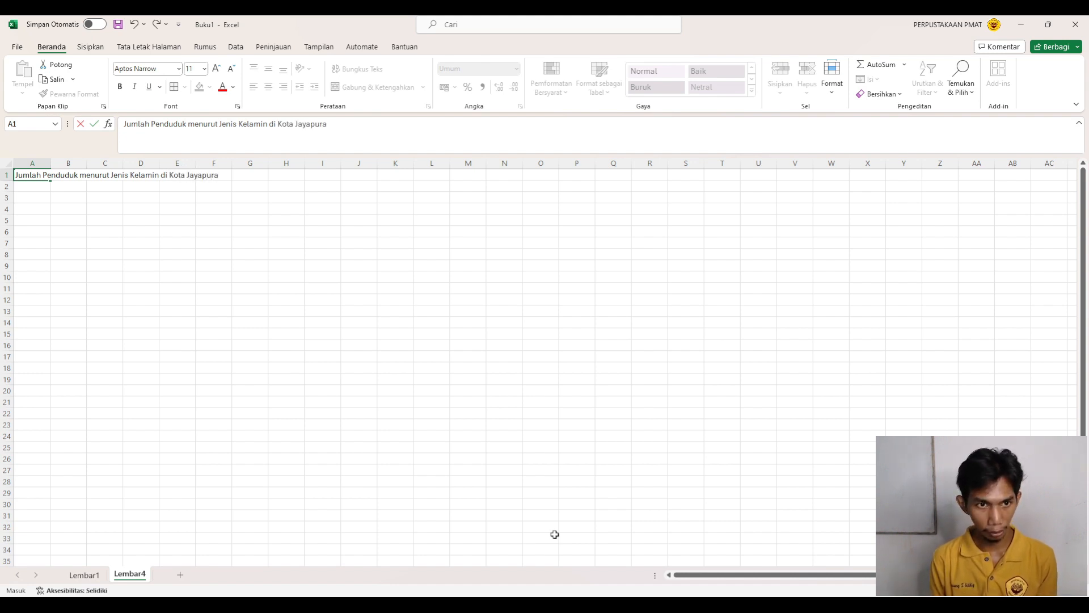
text( Tahun 20)
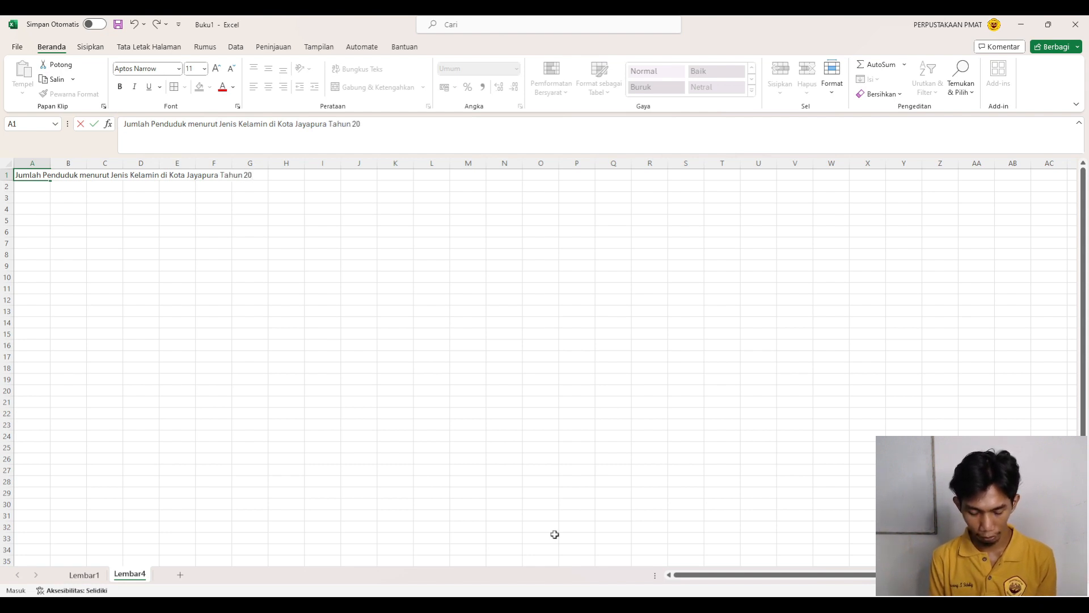
text(20-)
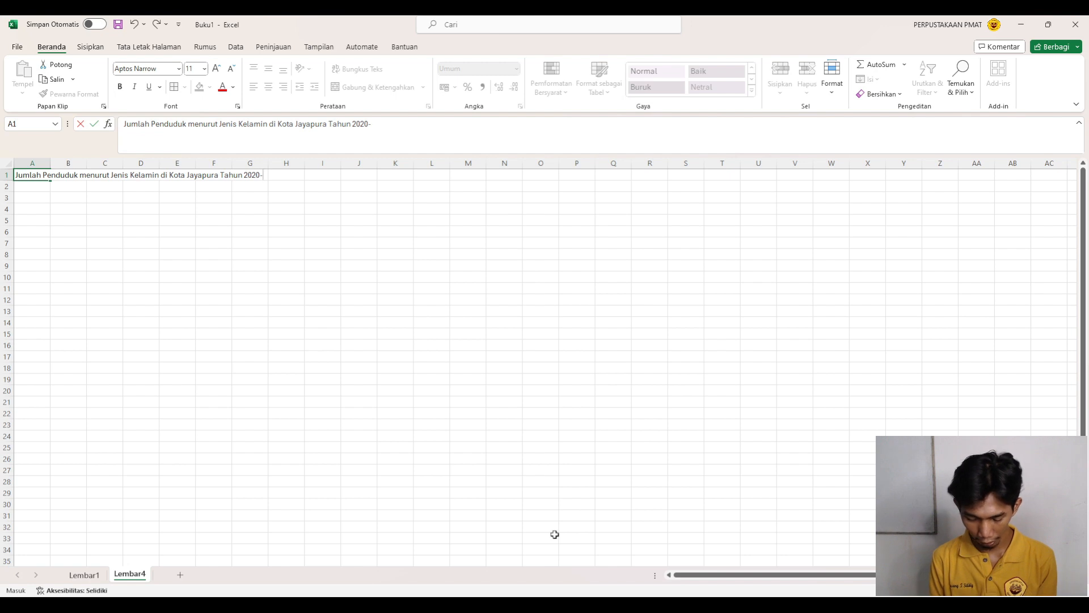
text(2023)
key(Return)
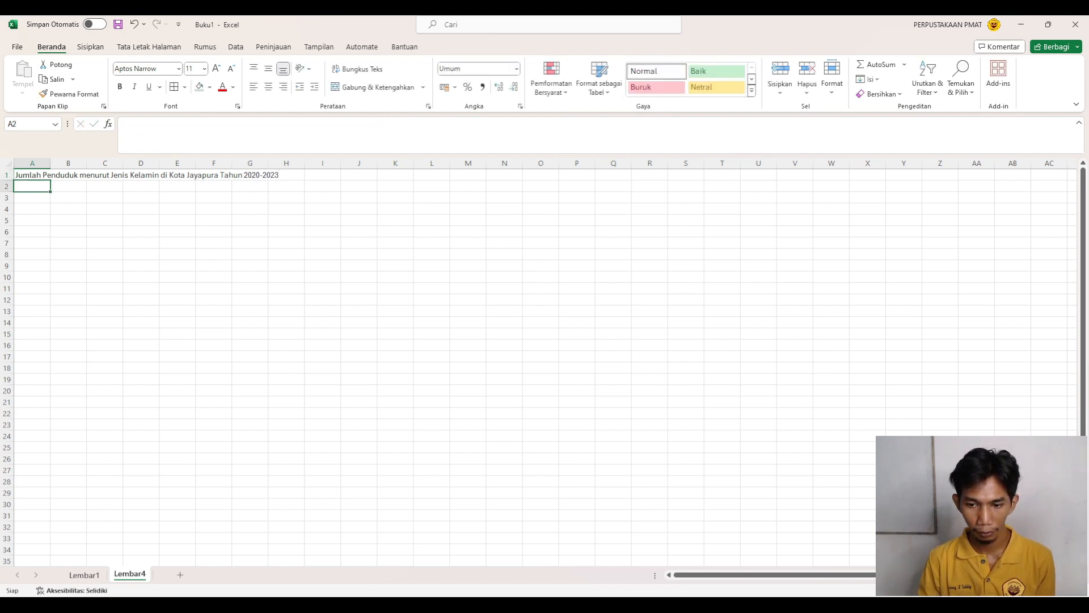
Check the PDF's table layout, then convert the empty range A2:D6 into a table that uses row 2 as its headers.
key(alt+Tab)
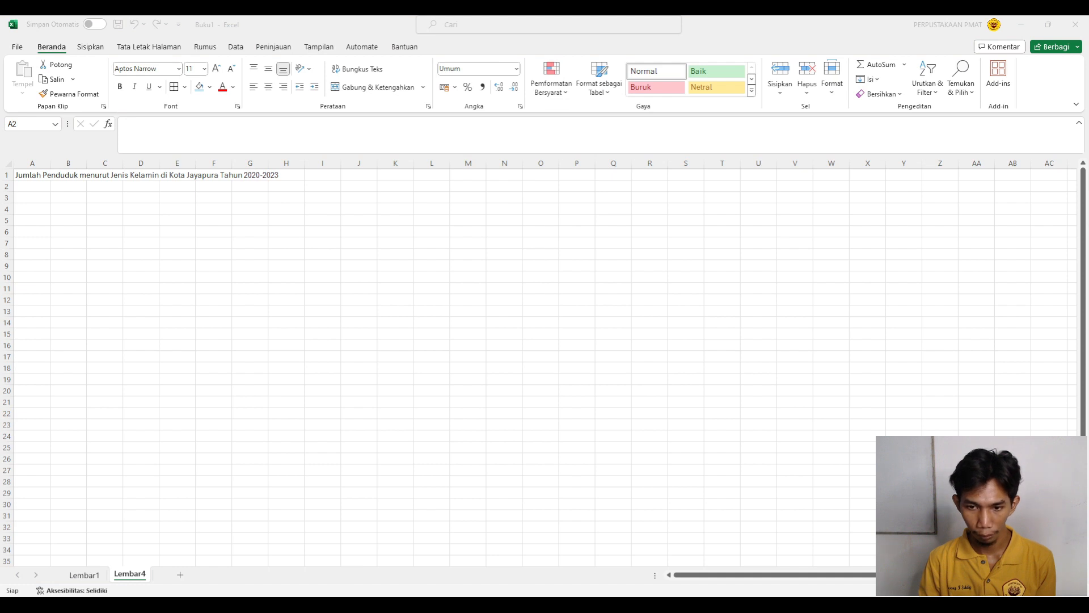
key(alt+Tab)
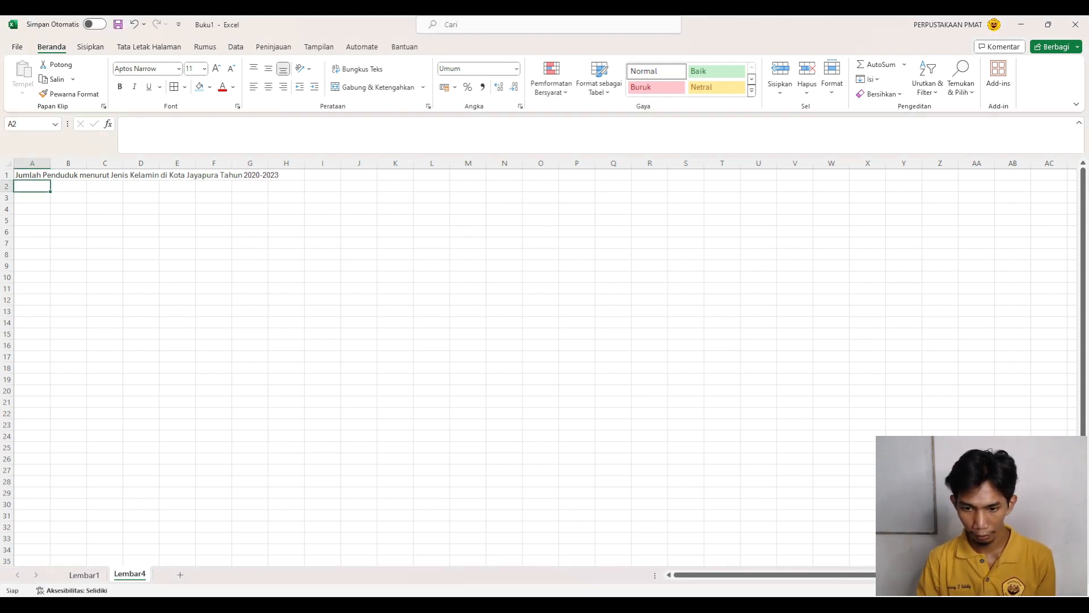
click(602, 605)
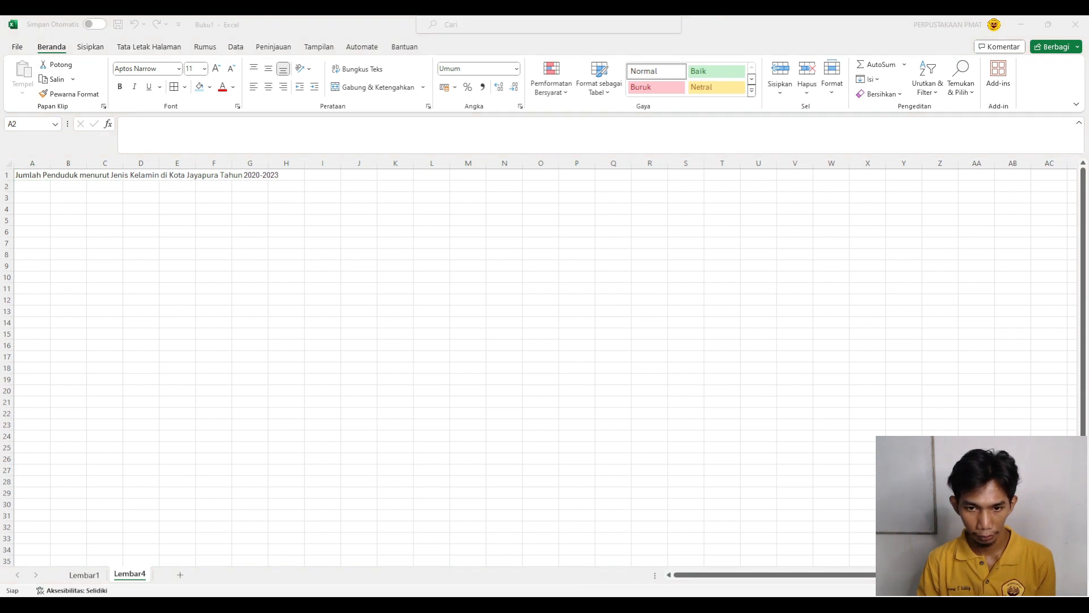
click(697, 605)
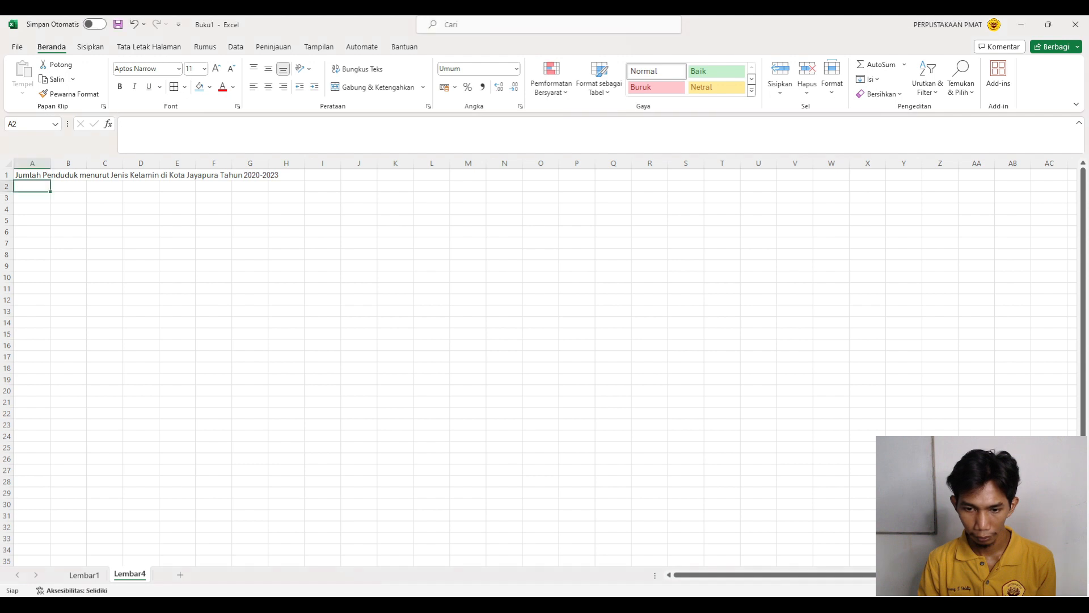
drag(41, 187, 138, 218)
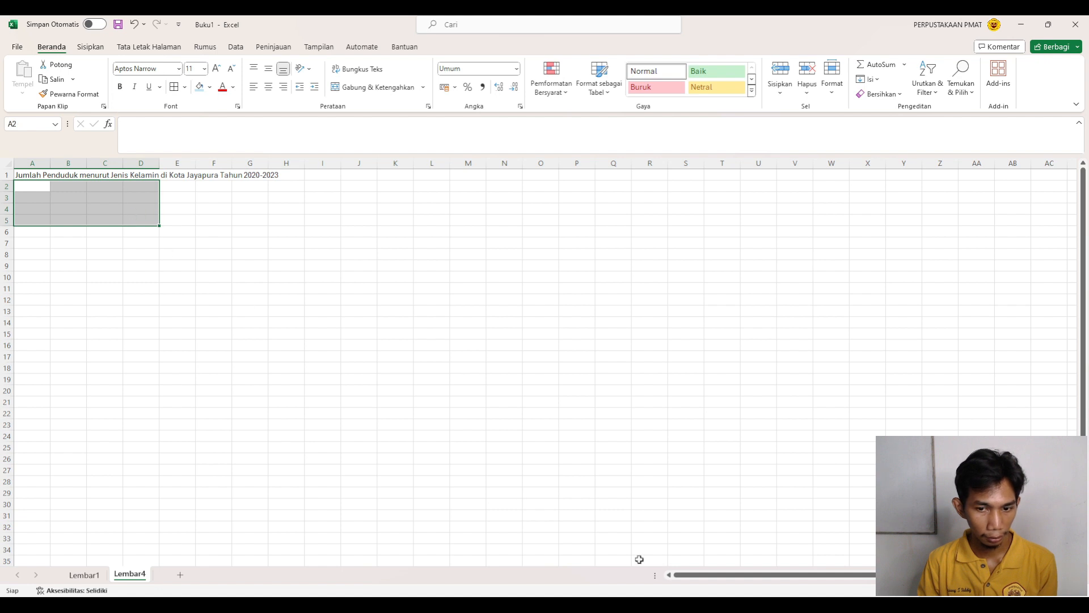
key(alt+Tab)
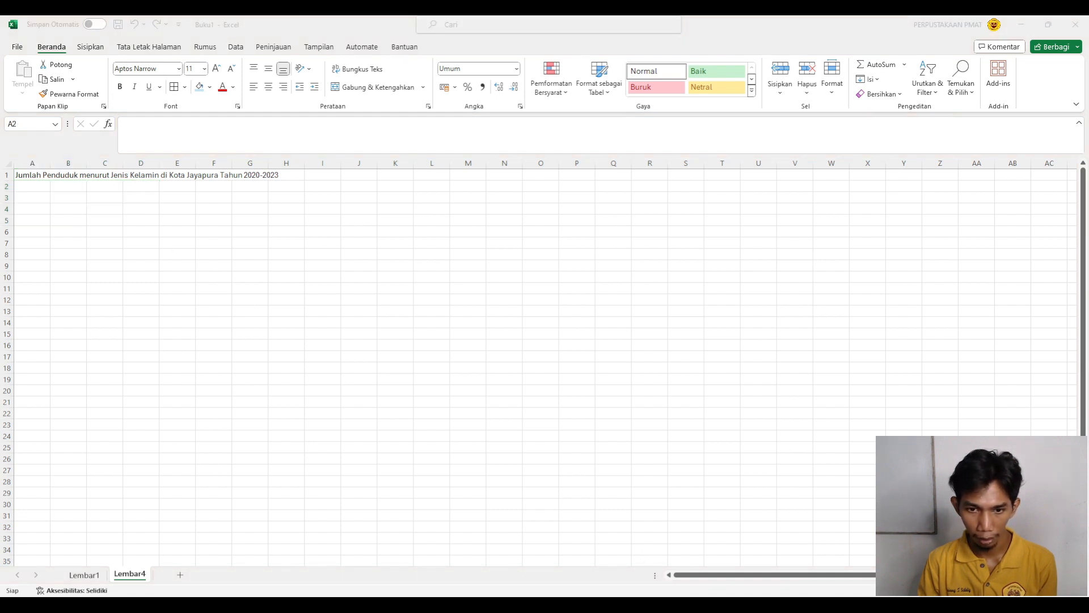
key(alt+Tab)
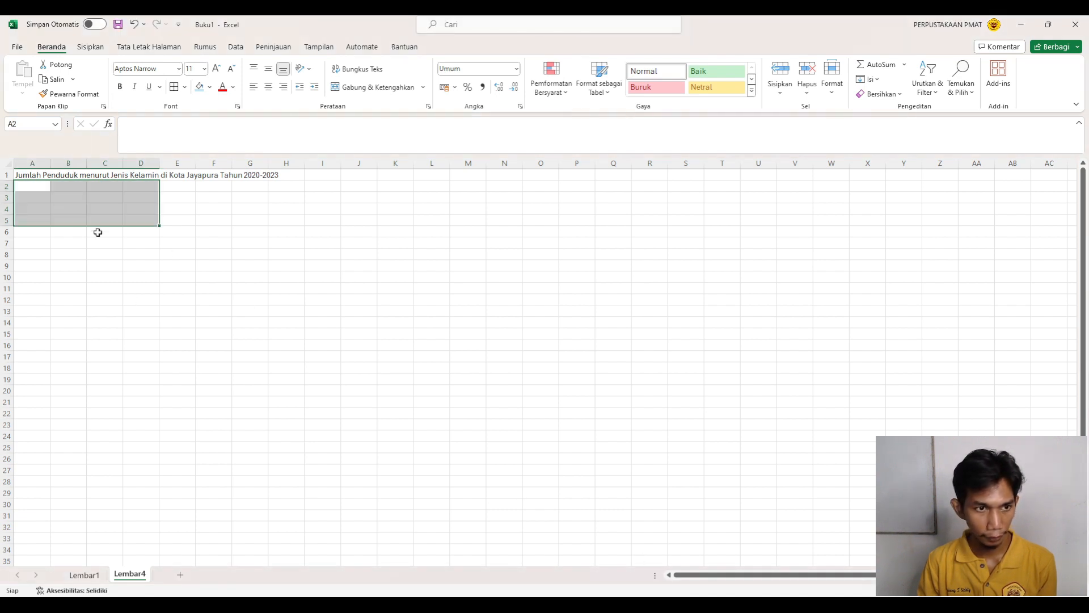
key(shift+Down)
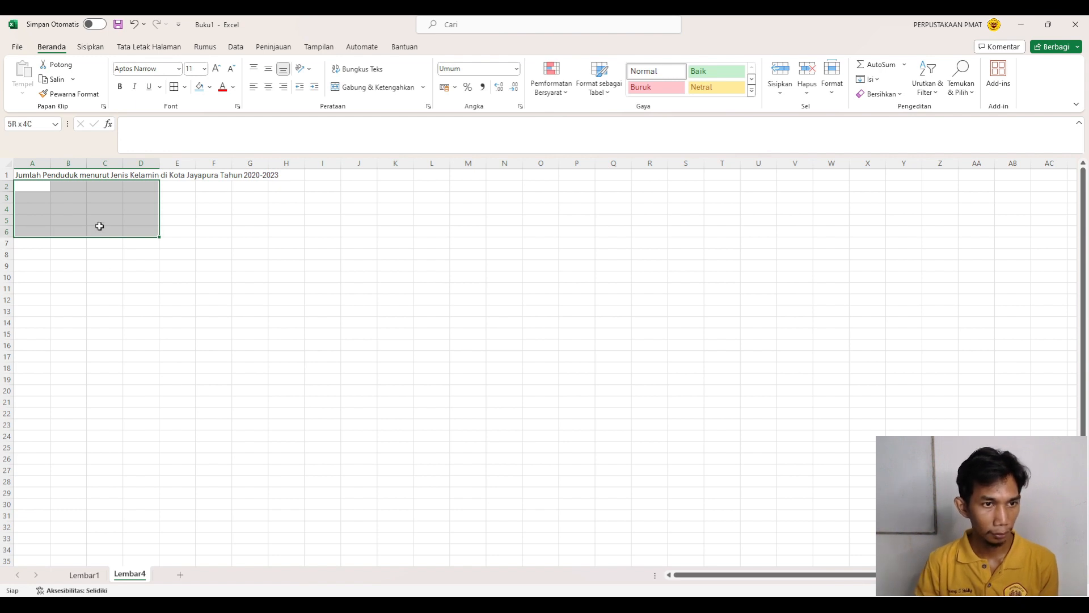
click(89, 48)
click(109, 80)
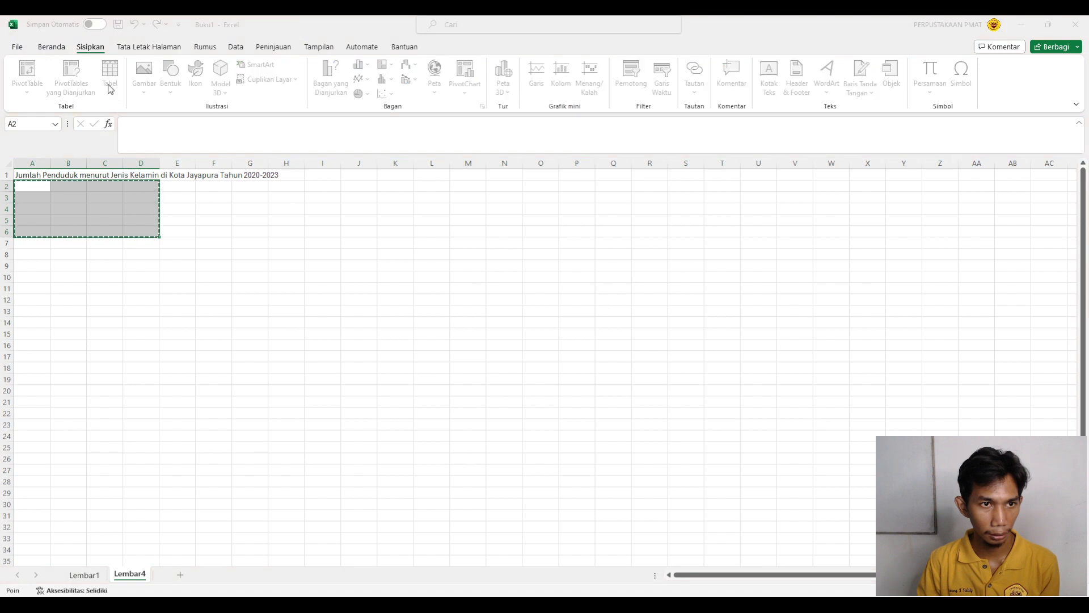
click(320, 489)
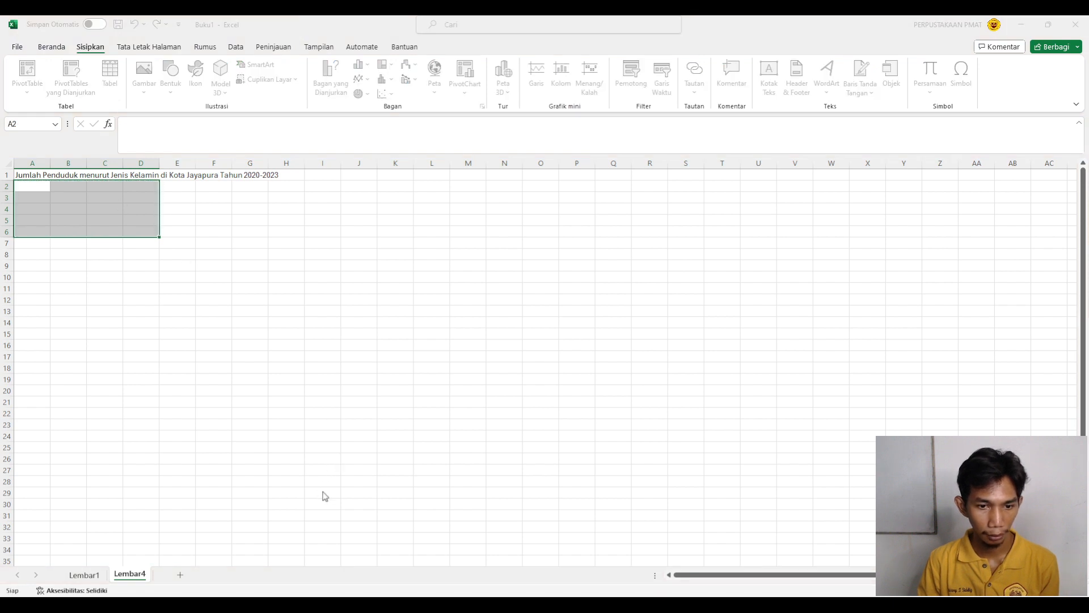
click(343, 505)
click(119, 321)
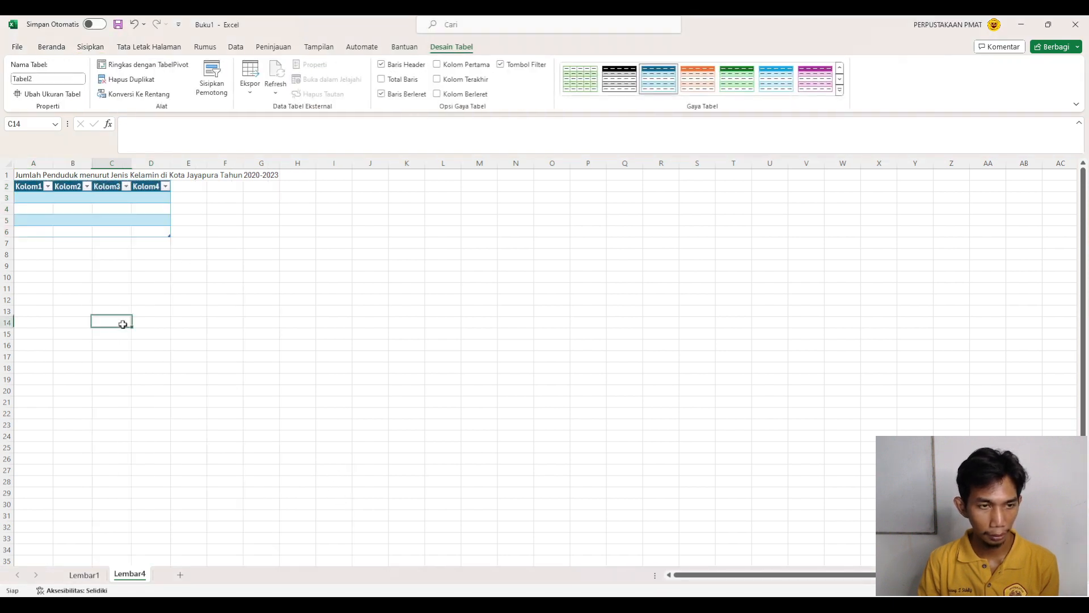
Name the table's column headers in A2:D2 Tahun, Lak-laki, Perempuan and Jumlah, consulting the PDF for the last one.
click(41, 187)
text(Tahun)
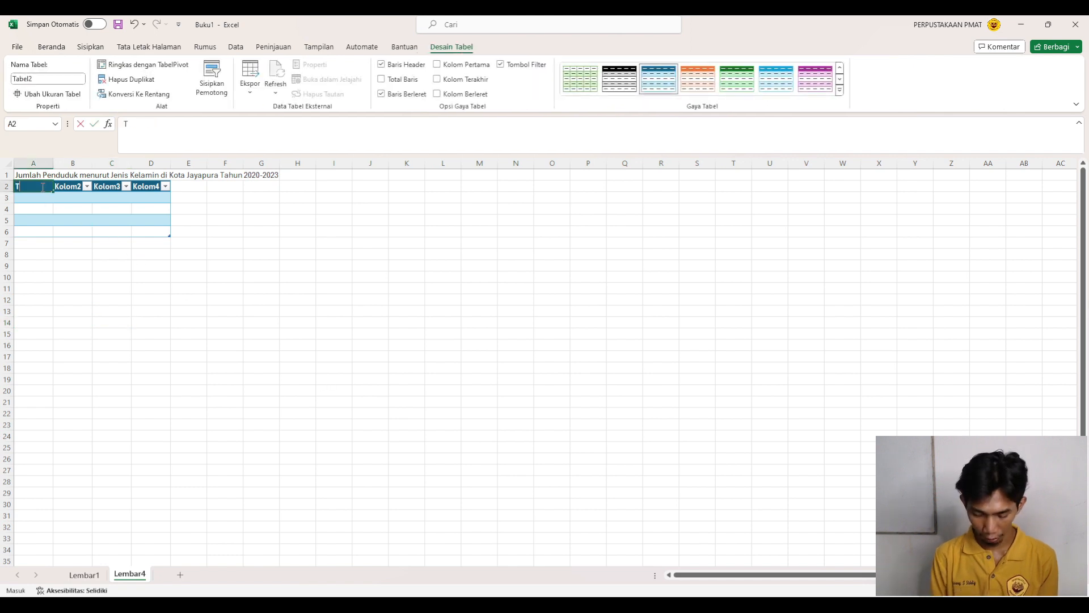
key(Tab)
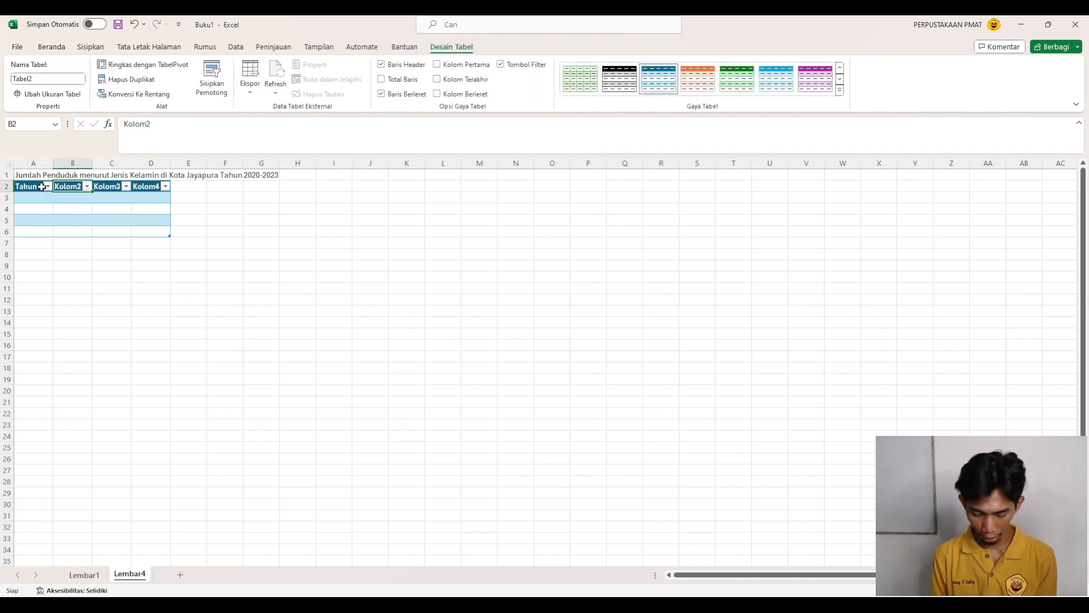
text(La)
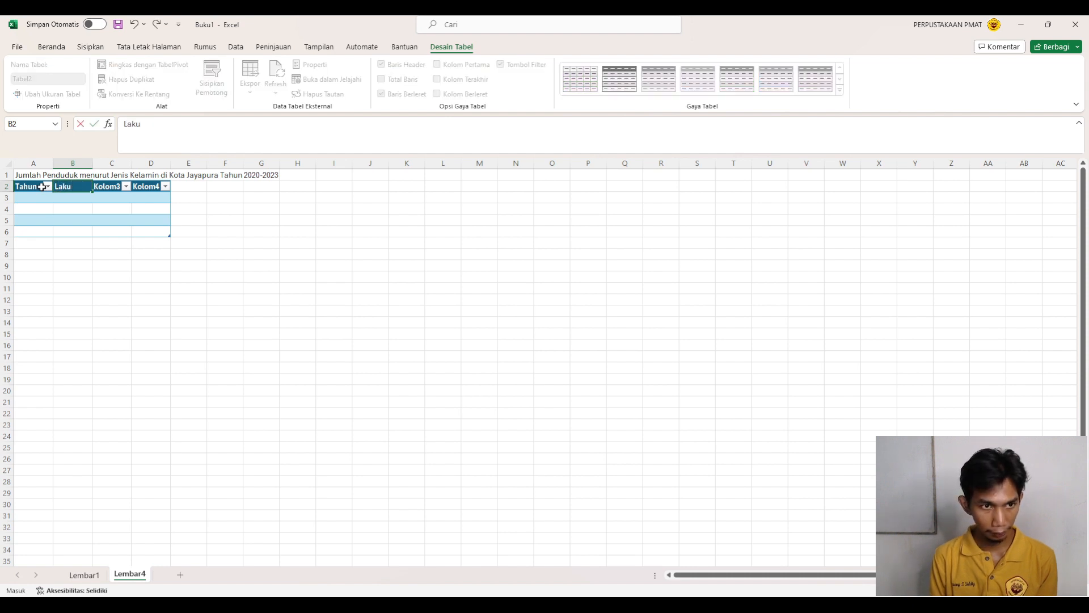
text(k-laki)
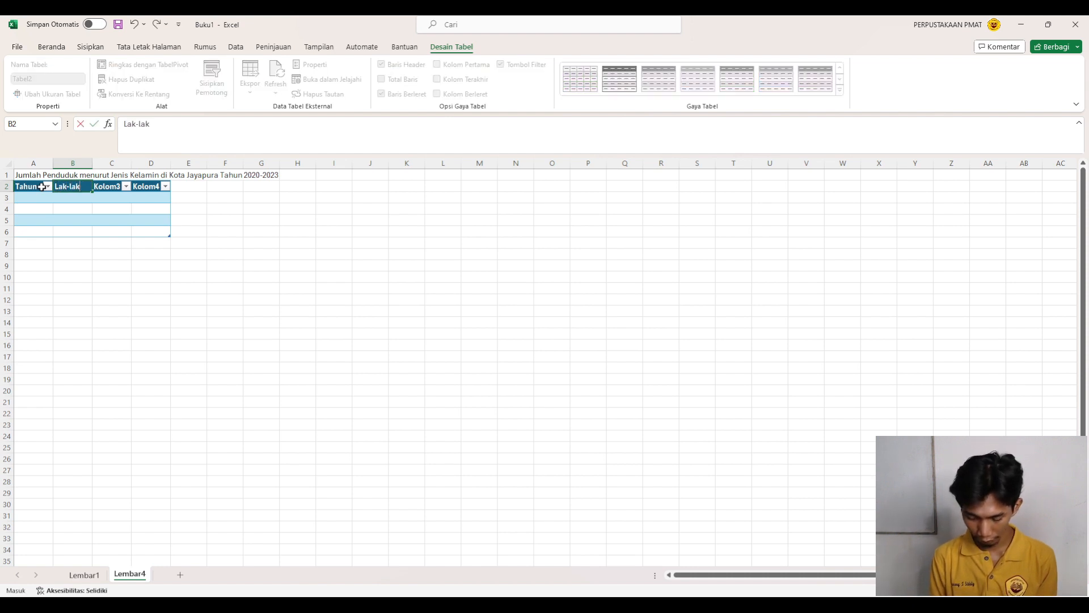
key(Tab)
text(Pe)
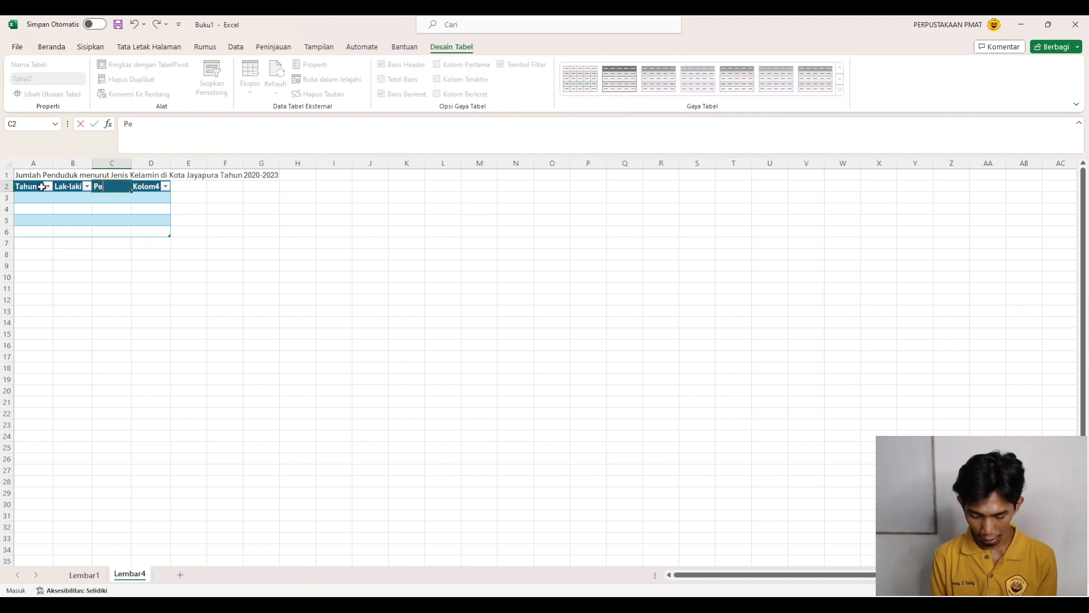
text(rempuan)
key(Tab)
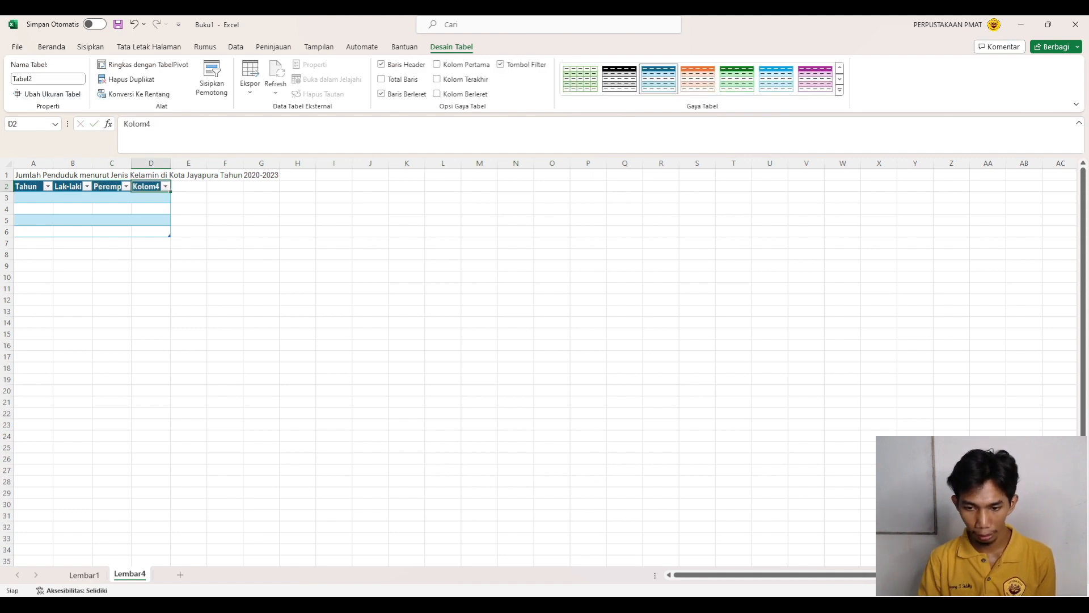
key(alt+Tab)
key(alt+Tab)
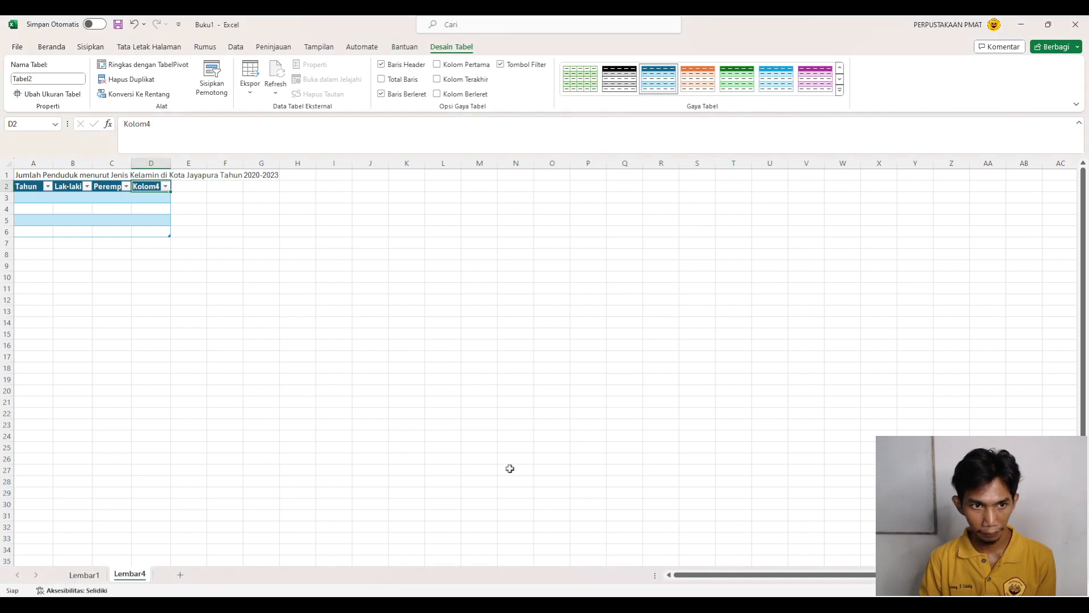
text(Jumlah)
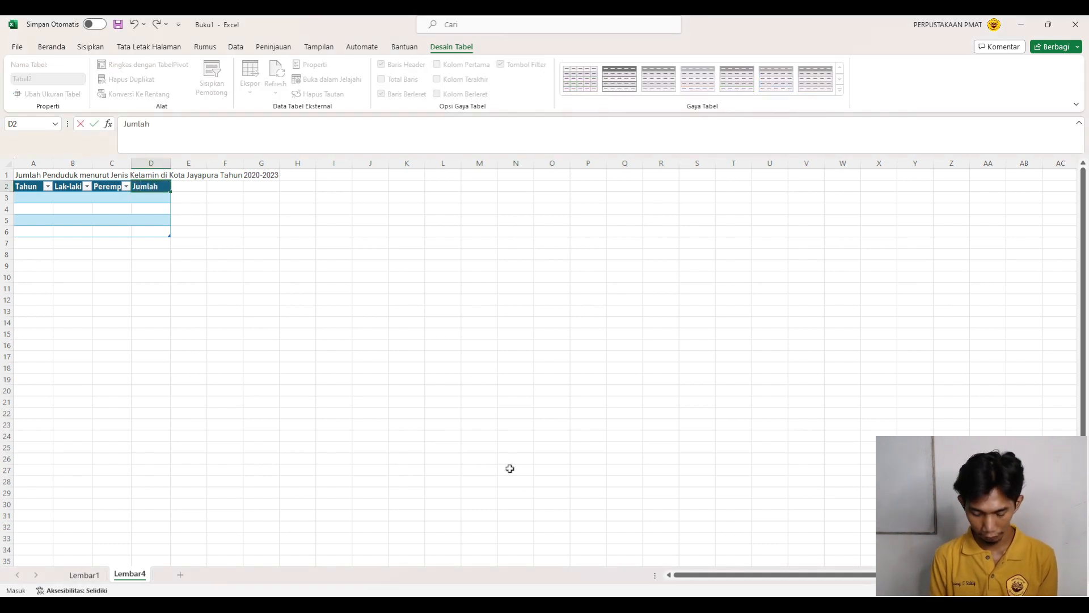
key(Tab)
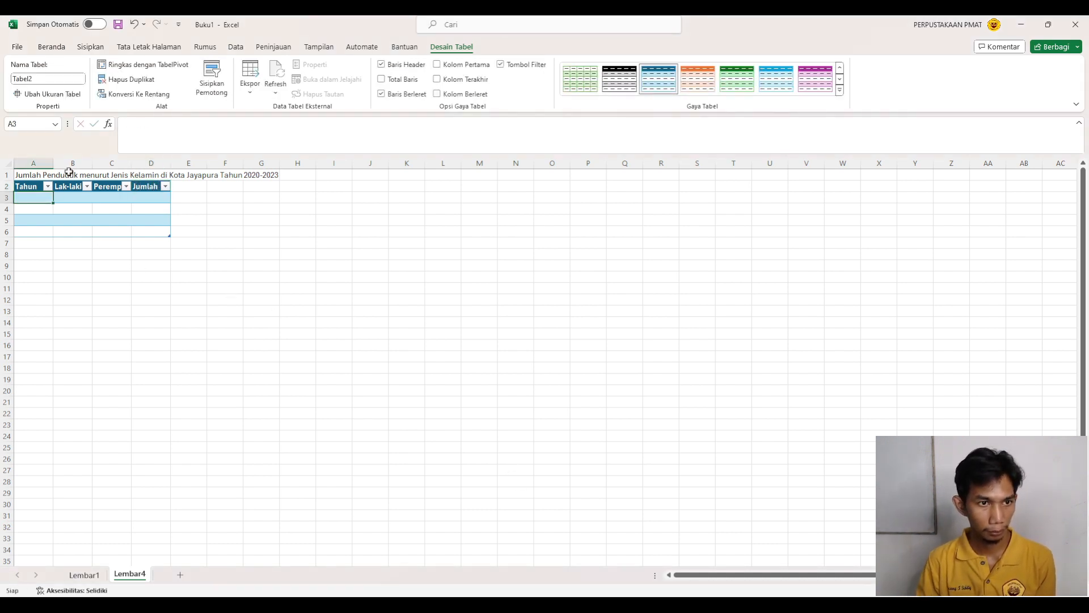
Adjust the widths of columns B to D so that the table headers fit, including the full word Perempuan.
drag(91, 161, 92, 161)
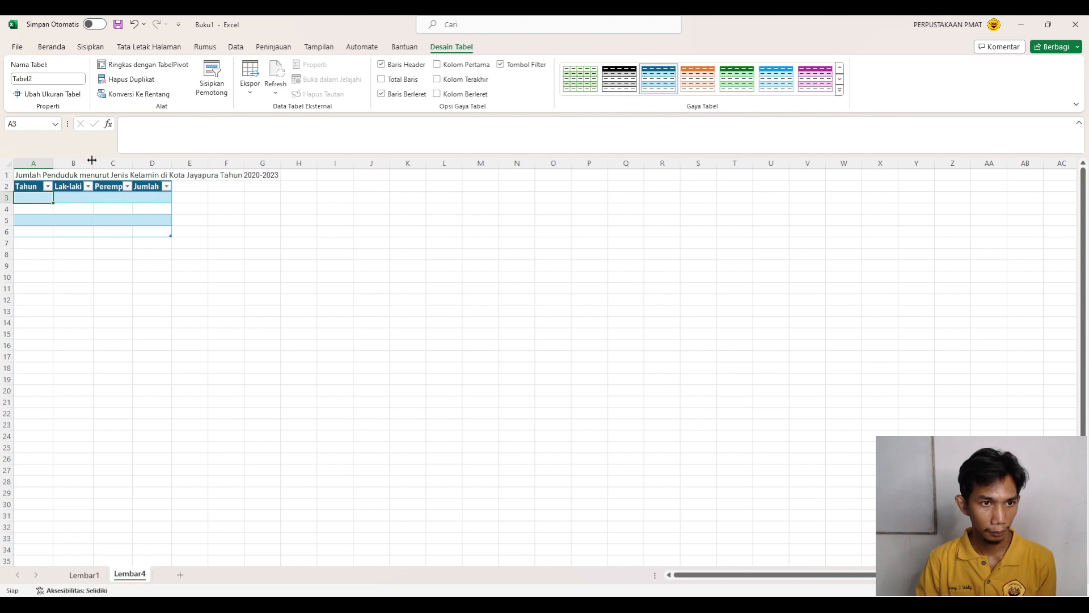
double_click(132, 161)
drag(186, 162, 185, 161)
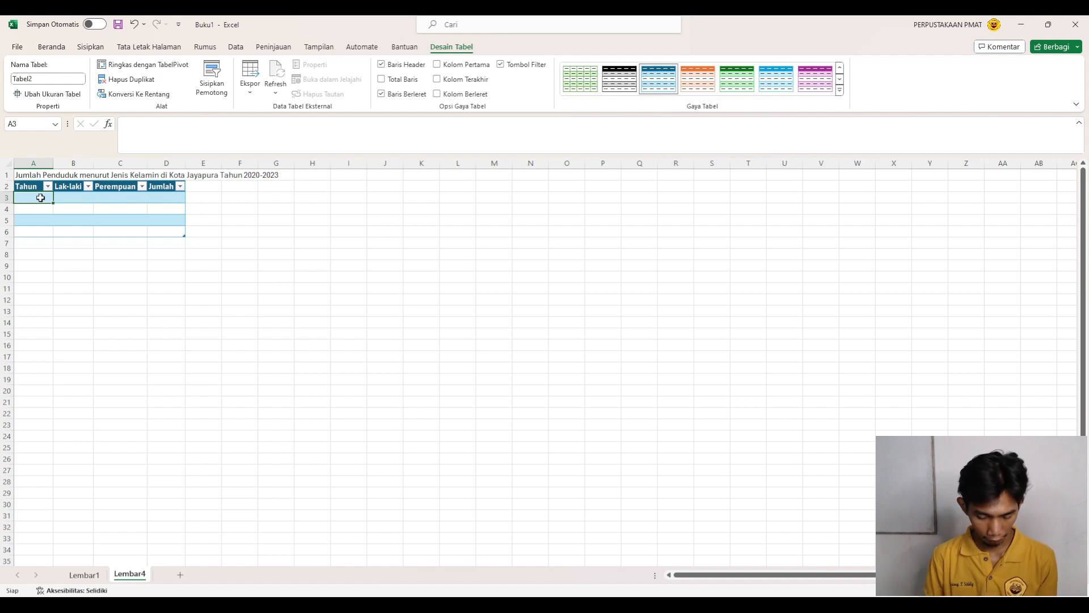
Fill the Tahun column in A3:A6 with the consecutive years 2020 to 2023.
text(2020)
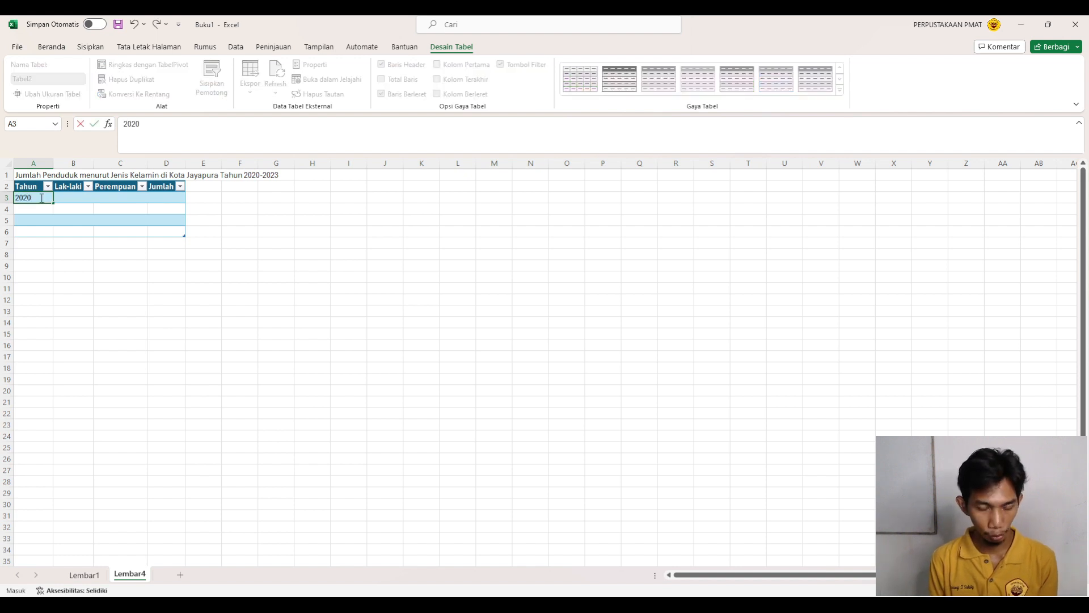
key(Return)
click(48, 199)
drag(55, 204, 57, 237)
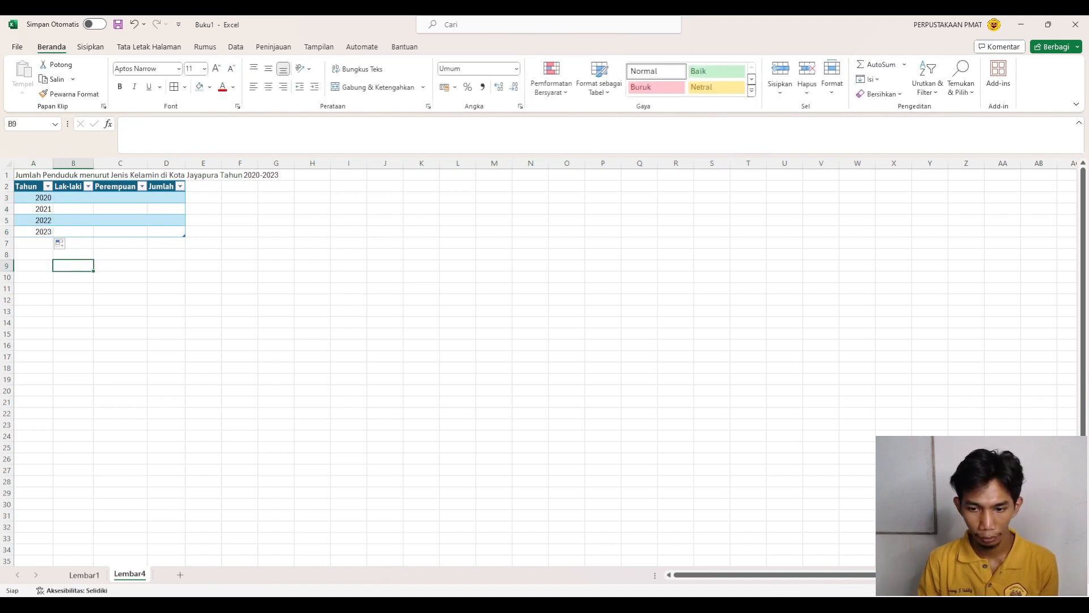
Enter the Lak-laki populations from the PDF for the first two years: 215114 for 2020 and 191165 for 2021.
key(alt+Tab)
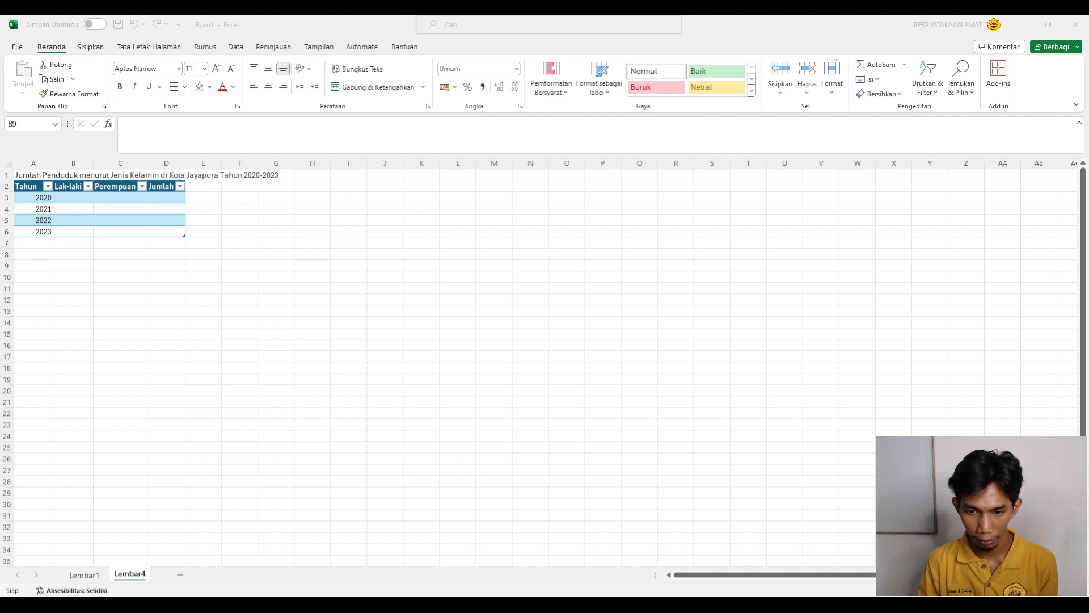
key(alt+Tab)
click(80, 203)
text(21)
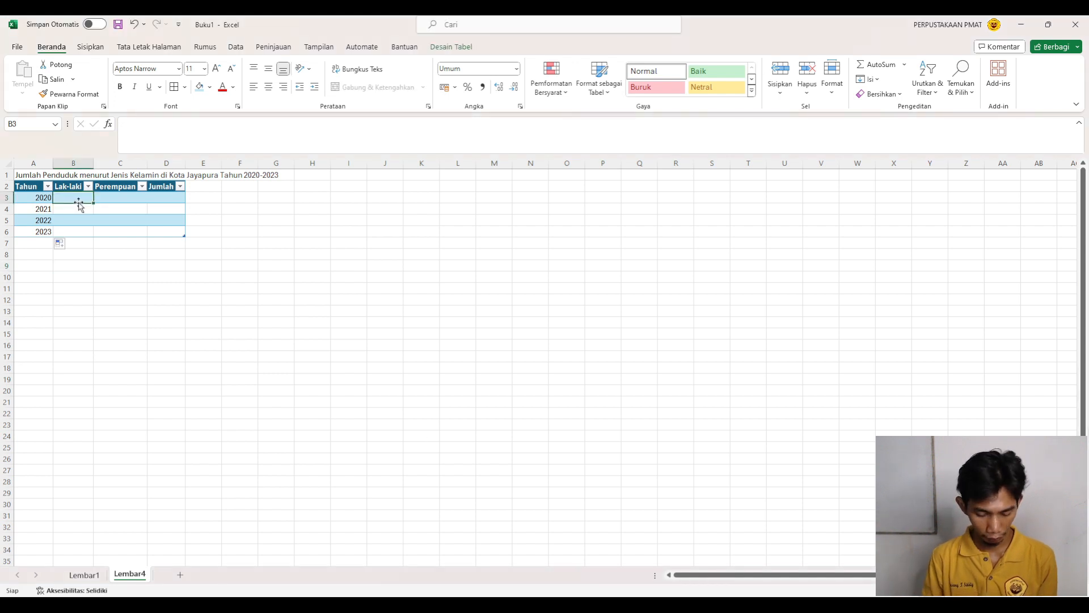
text(5114)
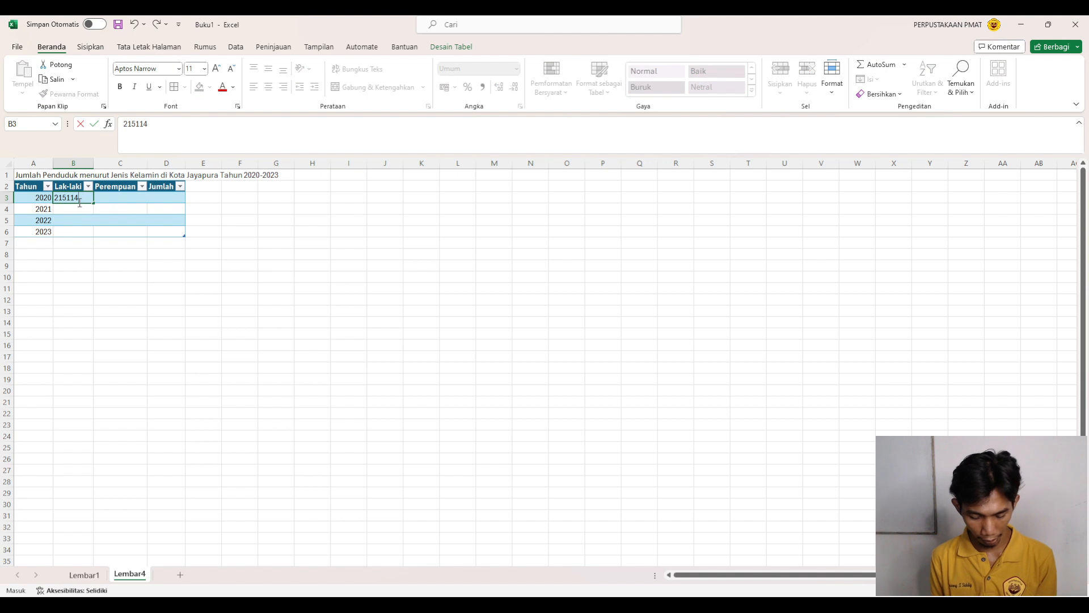
key(Return)
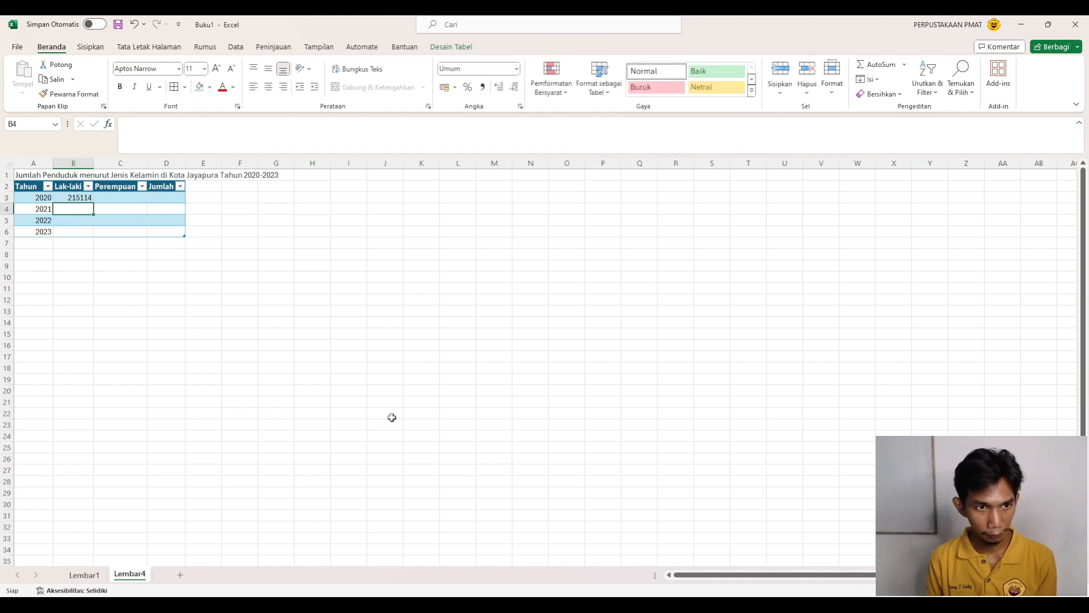
key(alt+Tab)
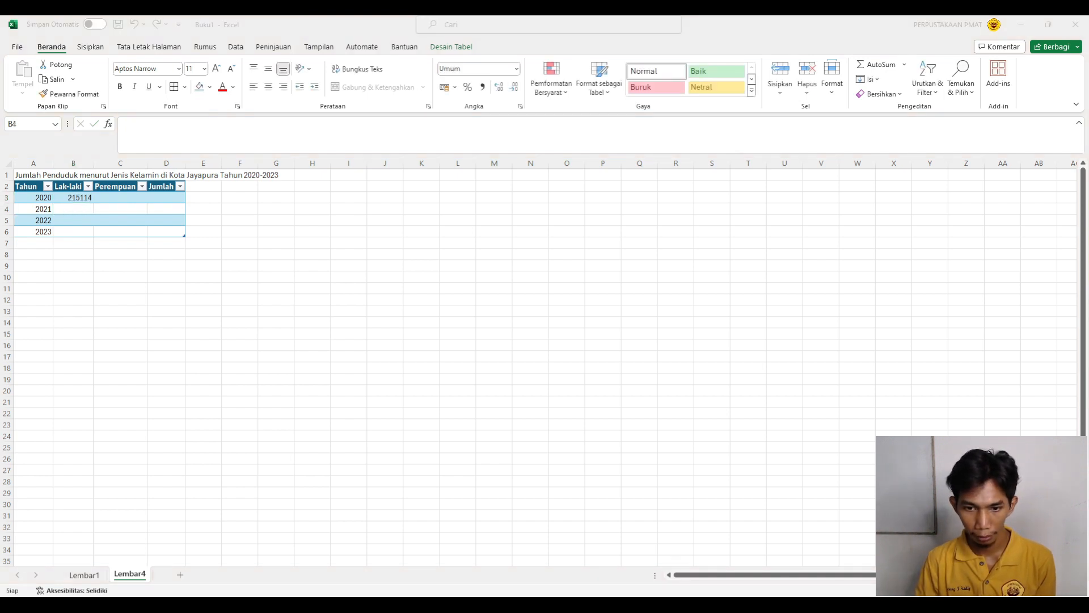
key(alt+Tab)
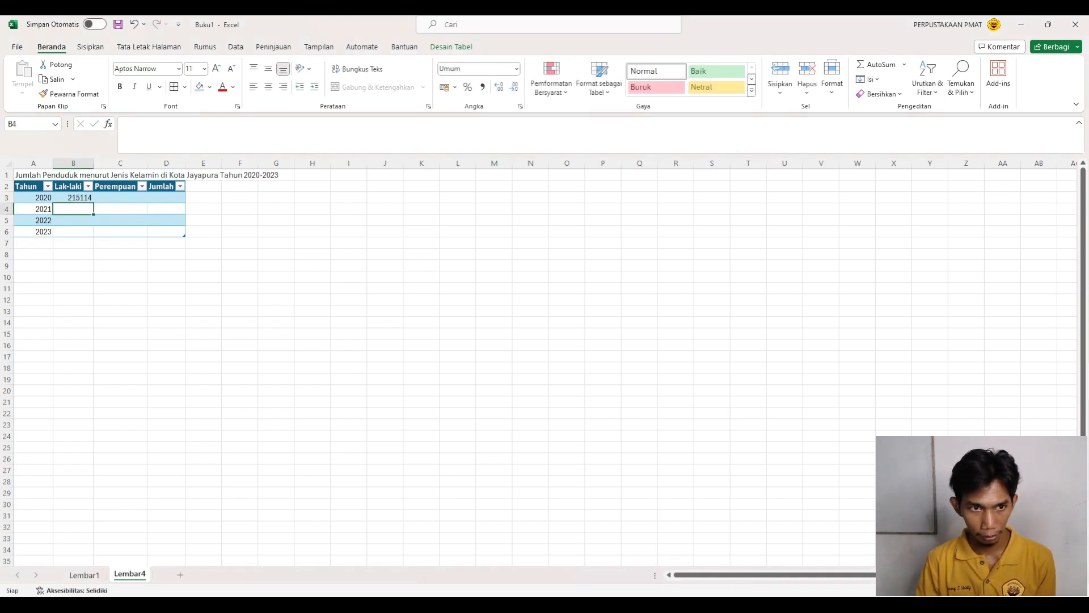
text(19116)
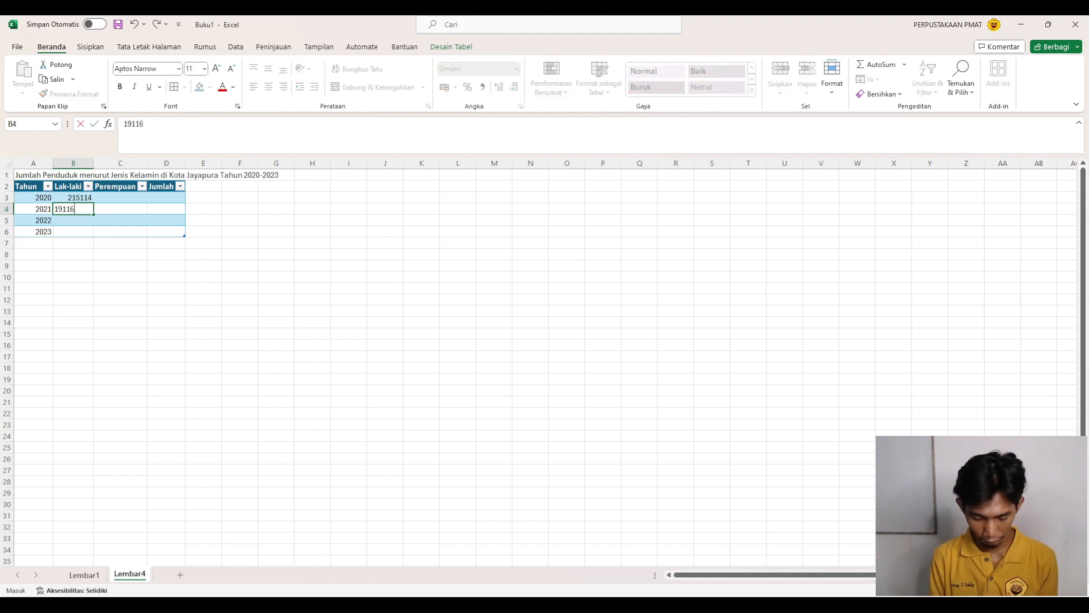
text(5)
key(Return)
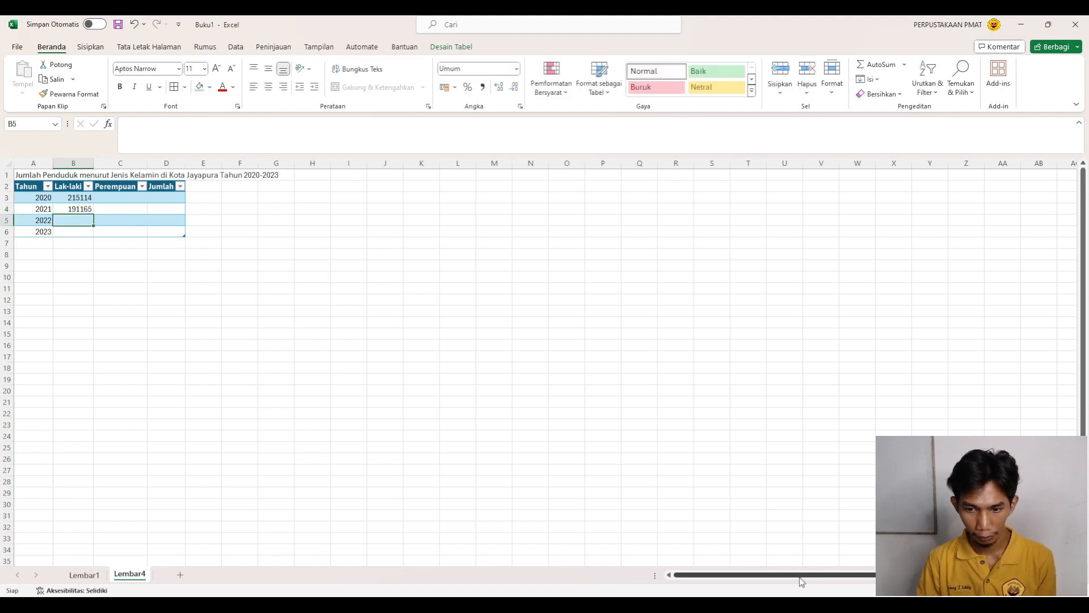
Complete the Lak-laki column from the PDF with 213712 for 2022 and 214055 for 2023.
key(alt+Tab)
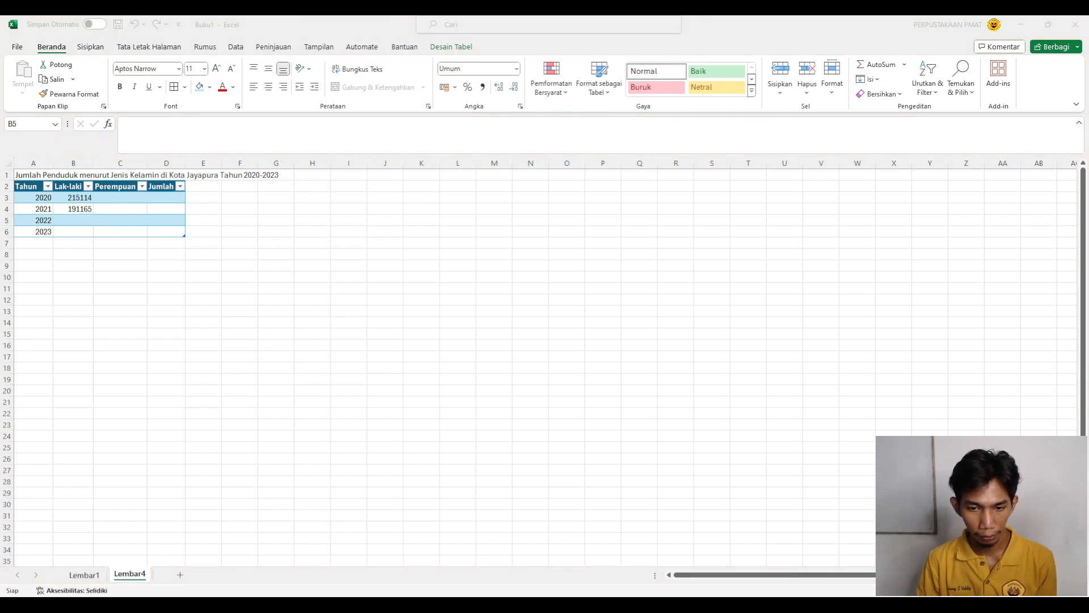
key(alt+Tab)
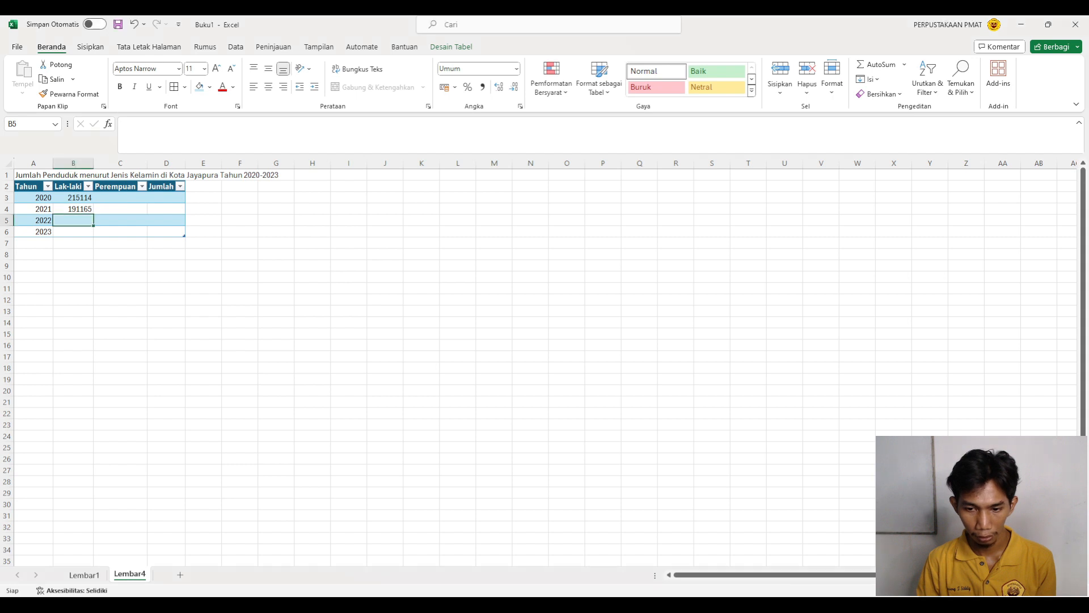
text(2137)
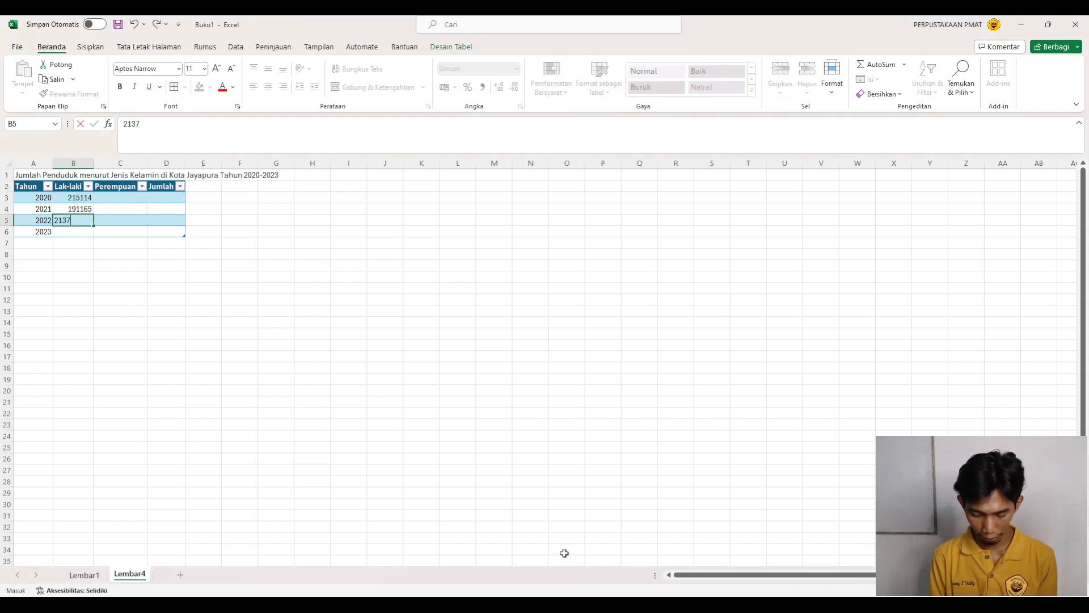
text(12)
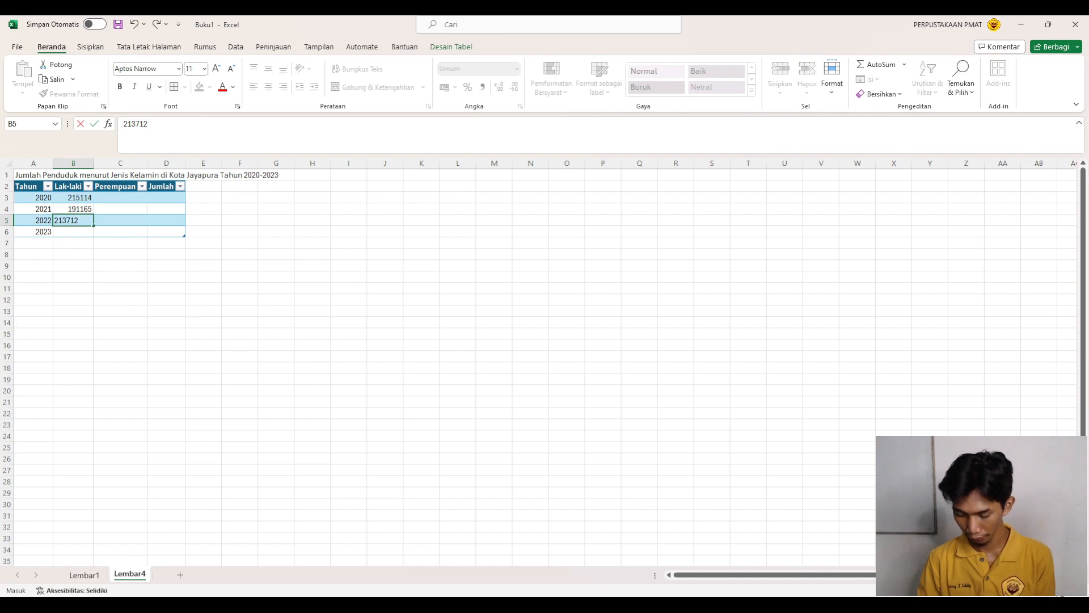
key(Return)
ctrl+scroll(544, 363, up, 2)
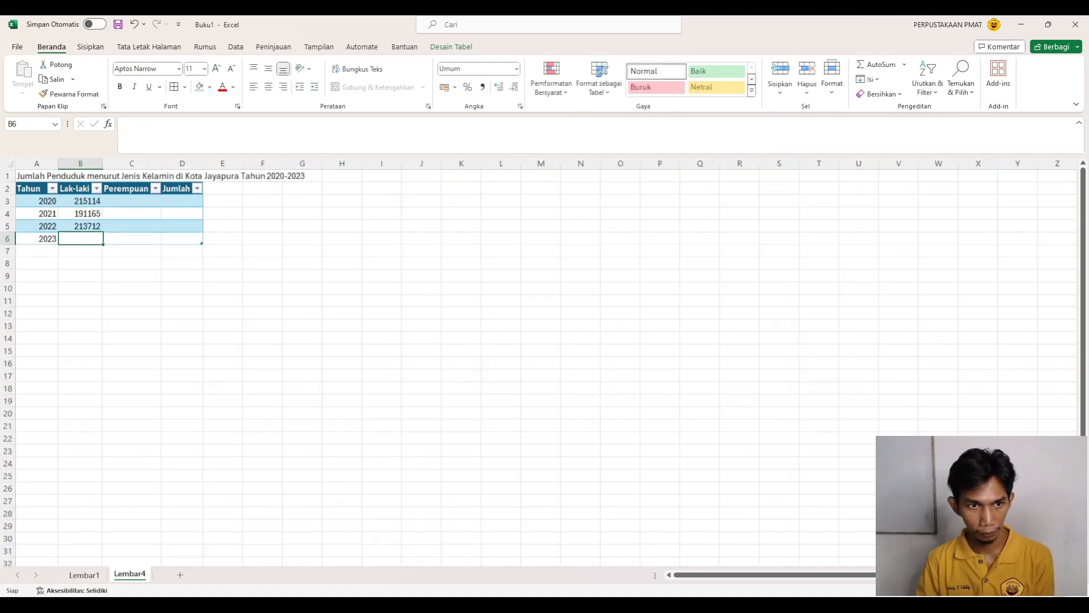
ctrl+scroll(545, 363, up, 1)
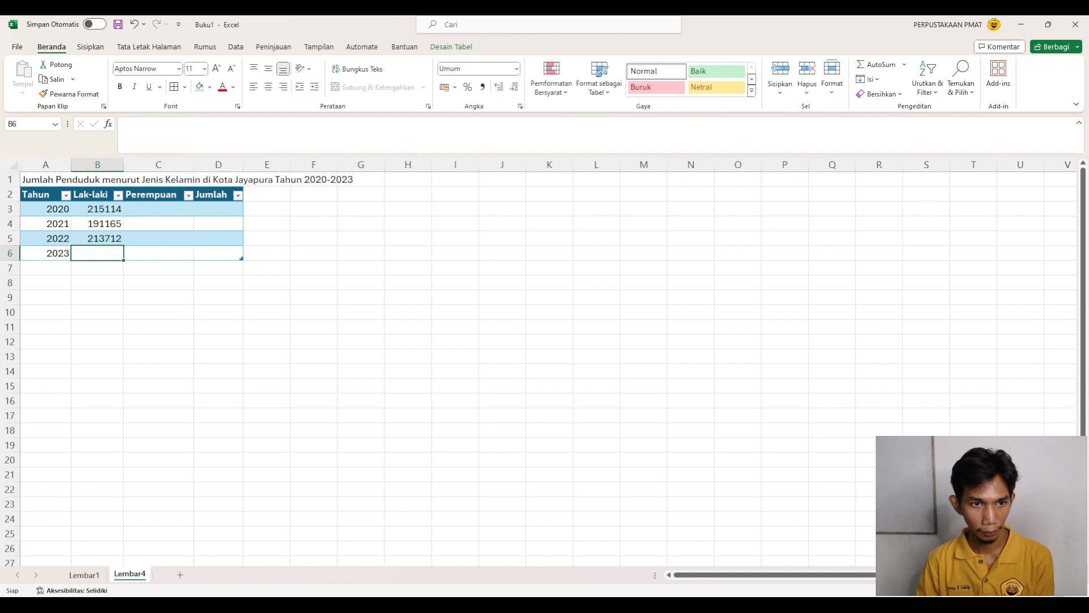
ctrl+scroll(545, 363, up, 1)
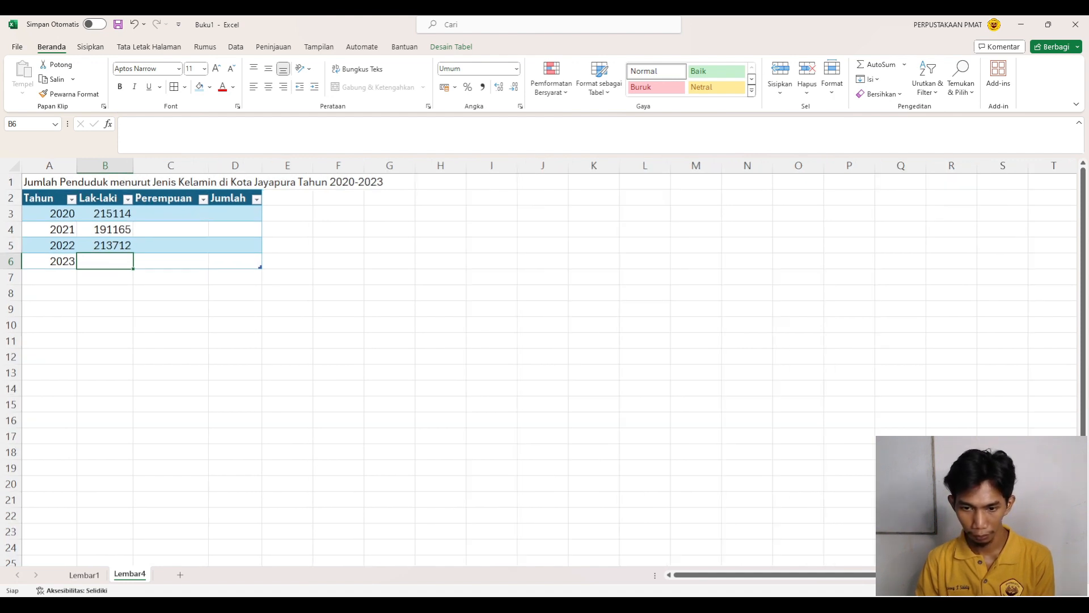
key(alt+Tab)
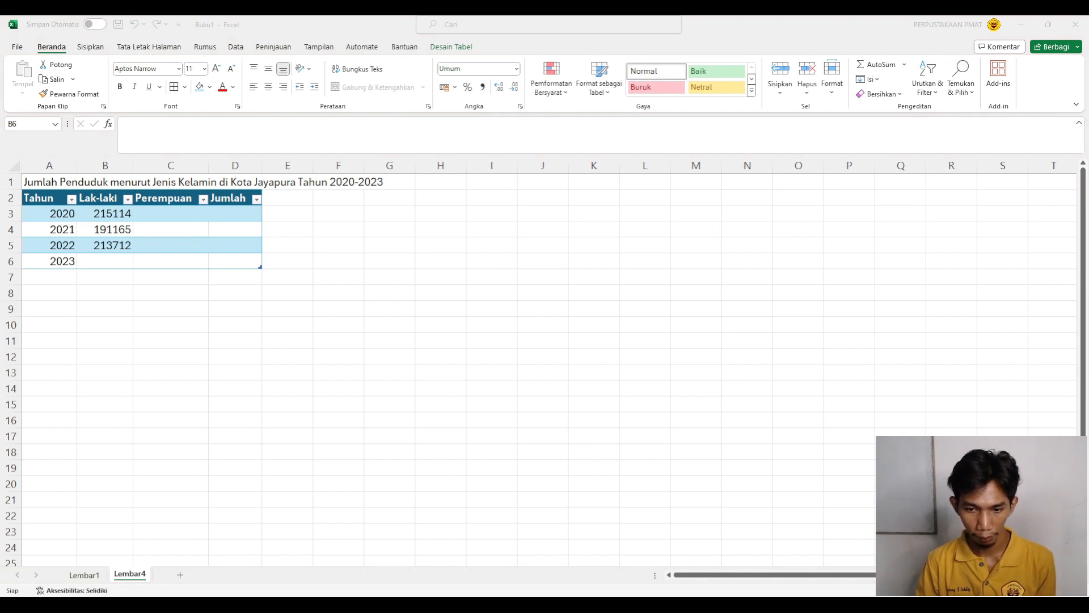
key(alt+Tab)
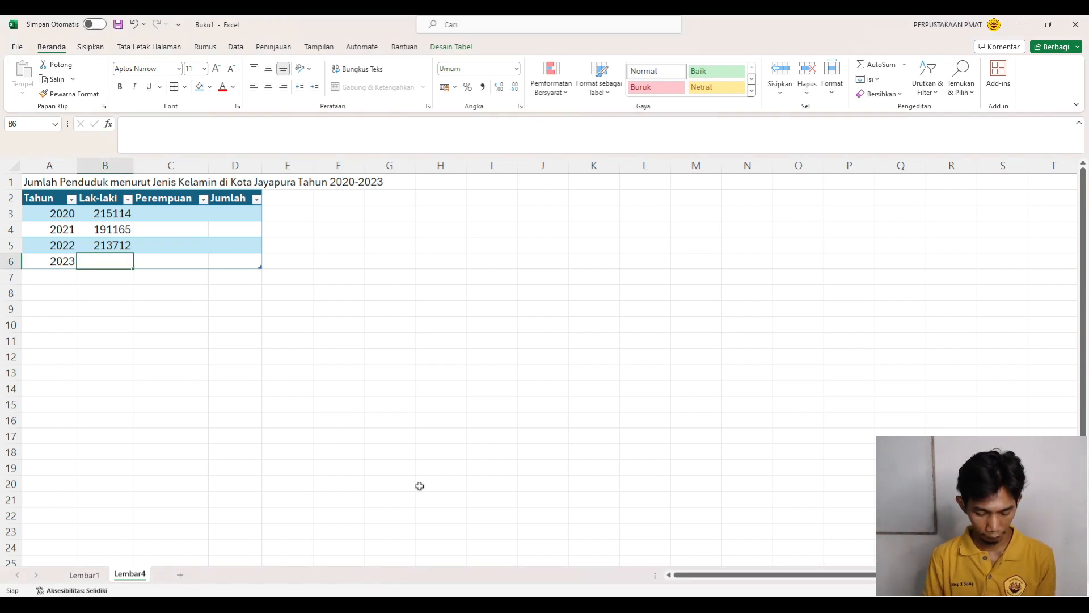
text(214055)
key(Return)
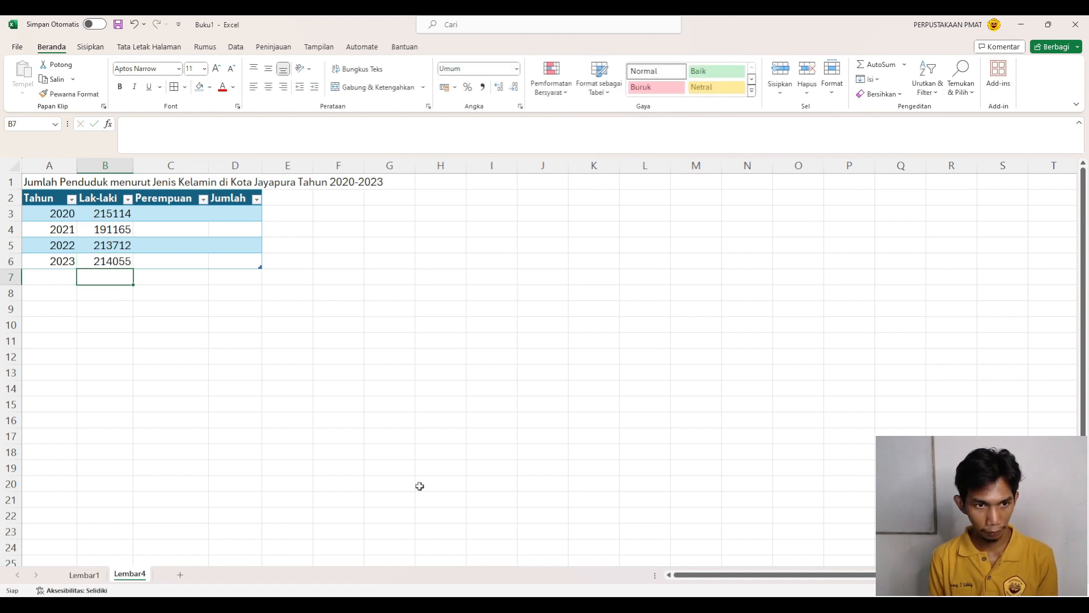
Enter the Perempuan populations from the PDF for the first two years: 189181 for 2020 and 171978 for 2021.
click(186, 217)
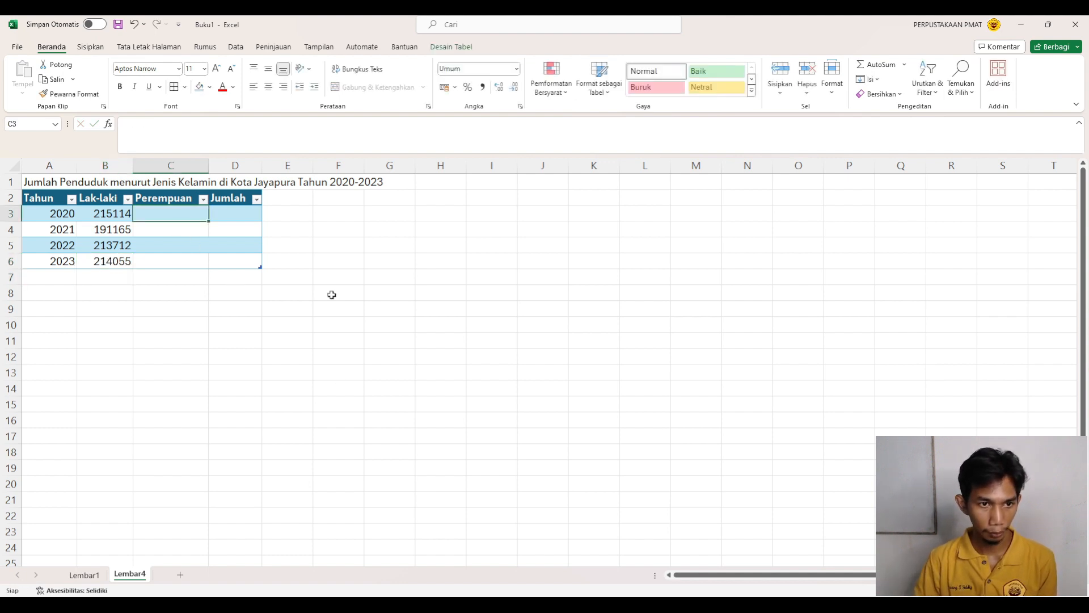
key(alt+Tab)
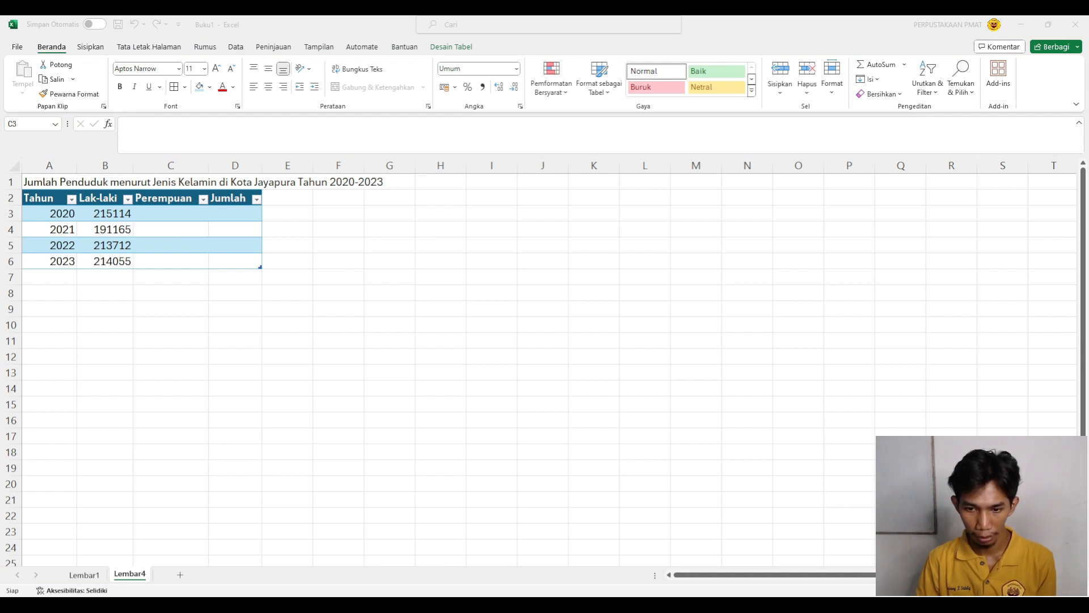
key(alt+Tab)
text(18)
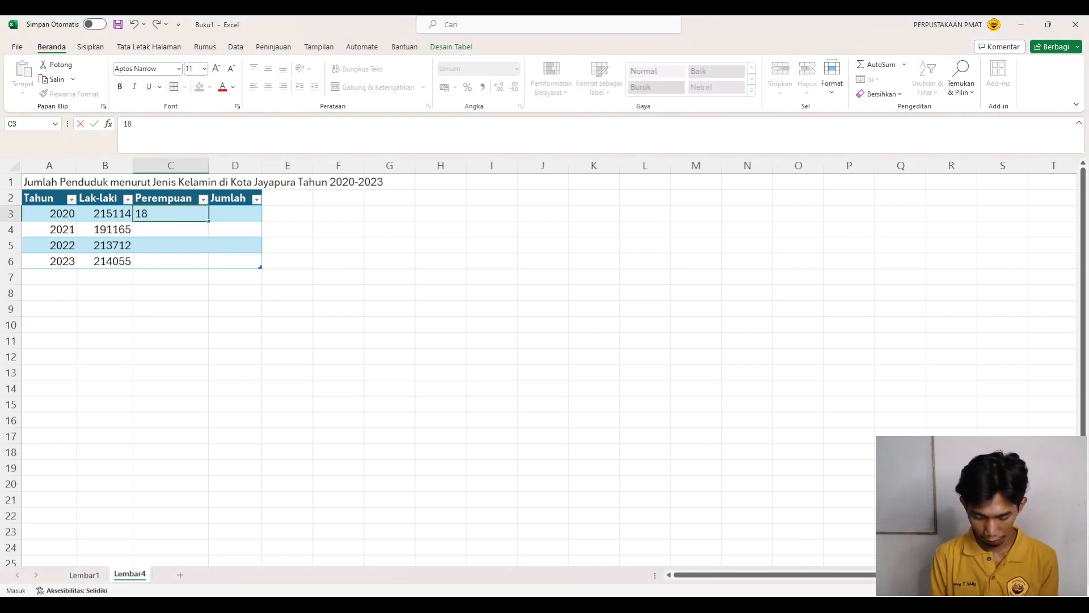
text(9181)
key(Return)
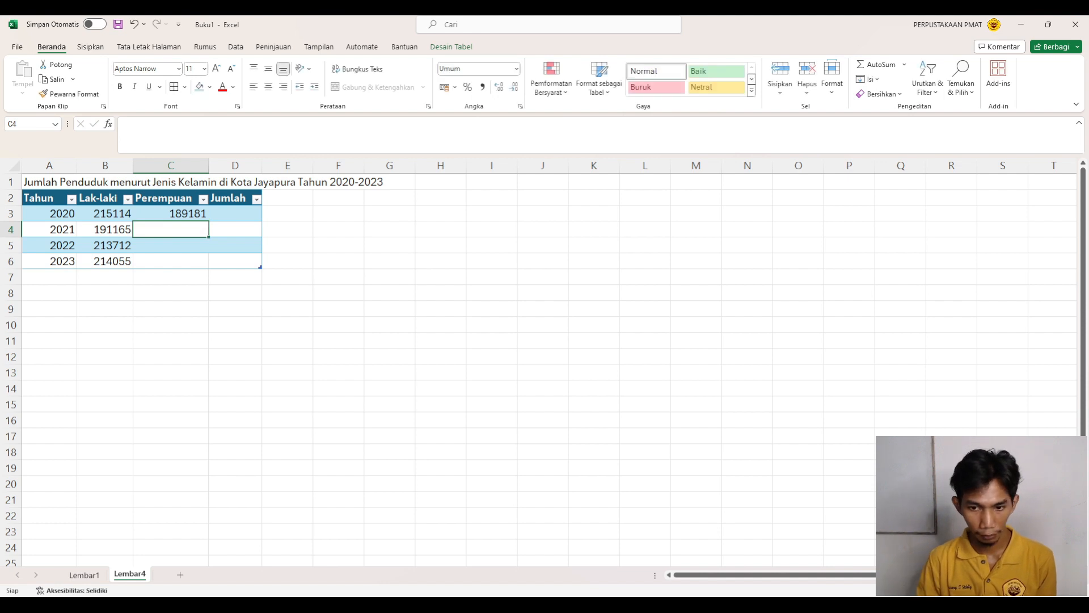
key(alt+Tab)
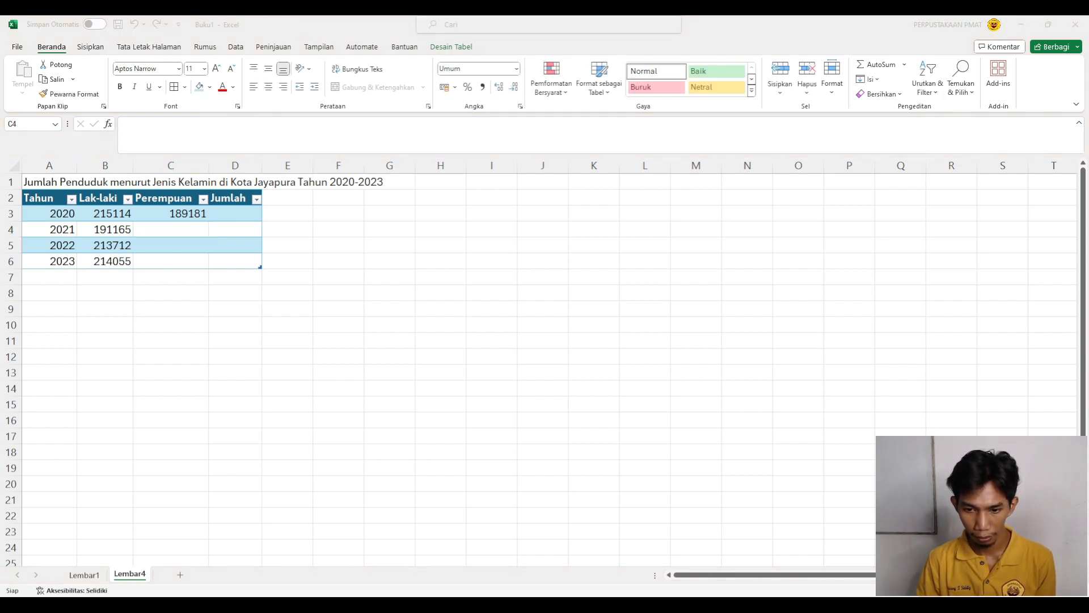
key(alt+Tab)
text(171)
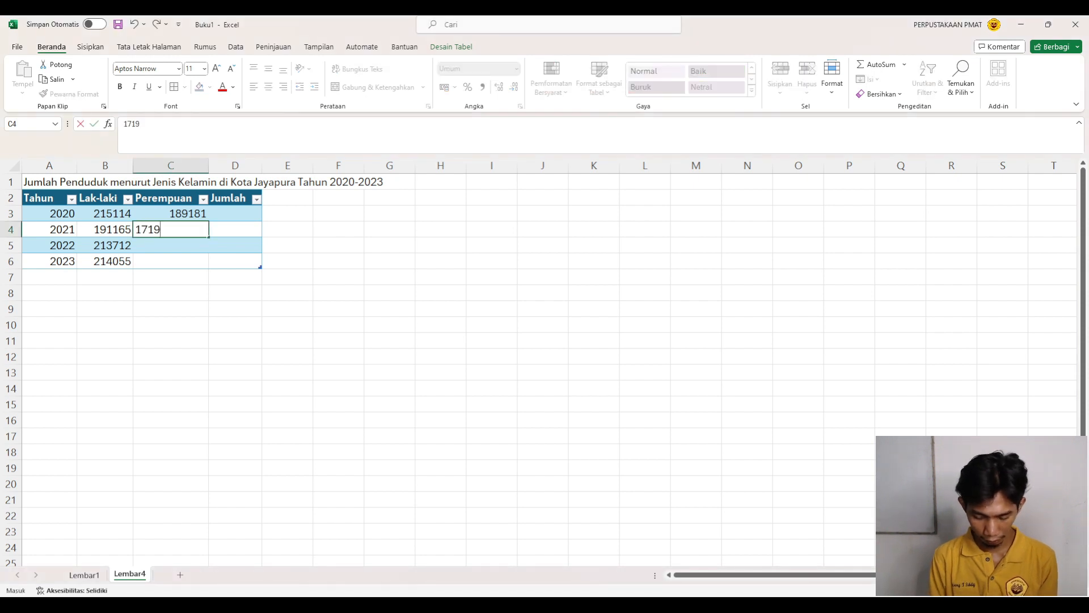
text(978)
key(Return)
text(])
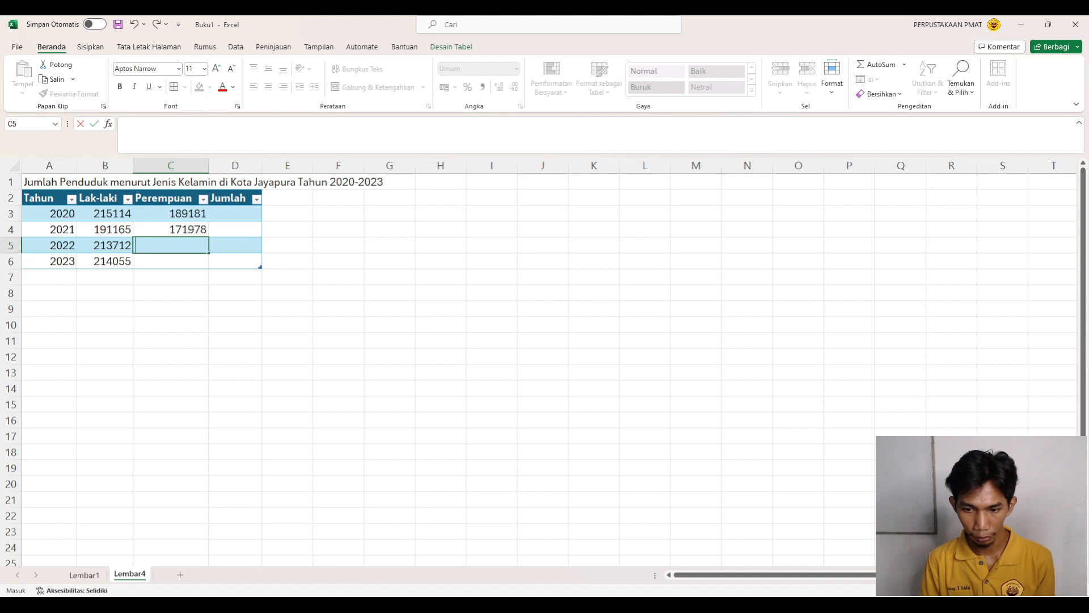
Complete the Perempuan column from the PDF with 189406 for 2022 and 190138 for 2023.
key(alt+Tab)
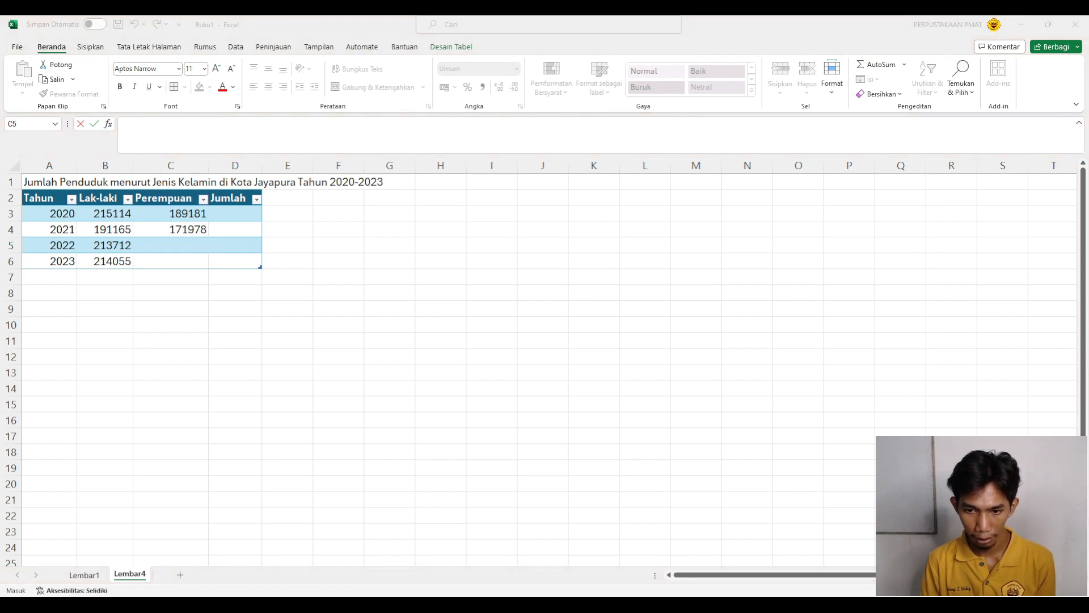
key(alt+Tab)
text(189)
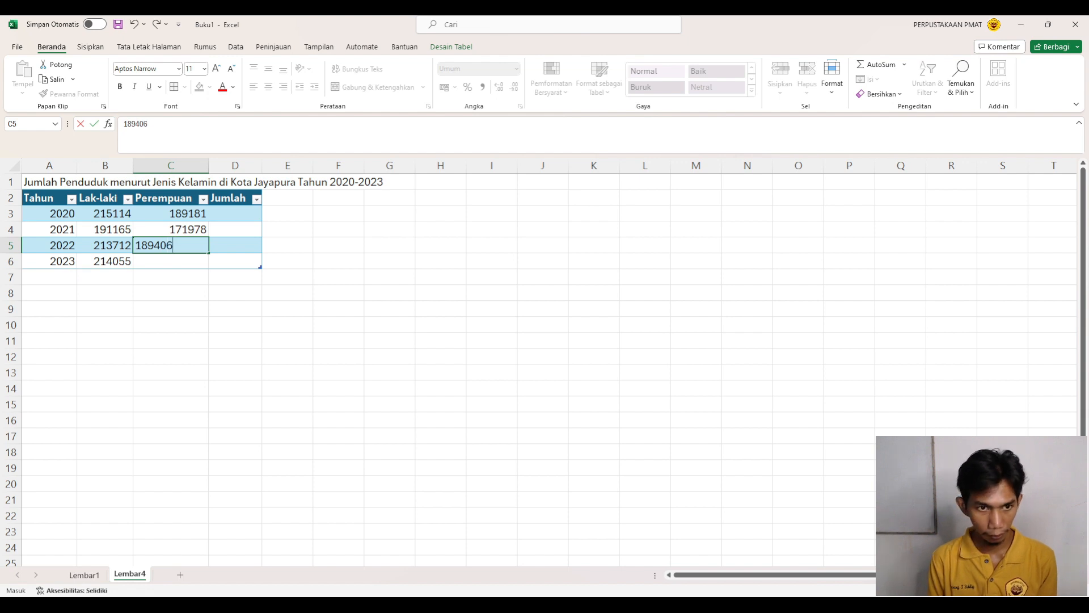
key(Return)
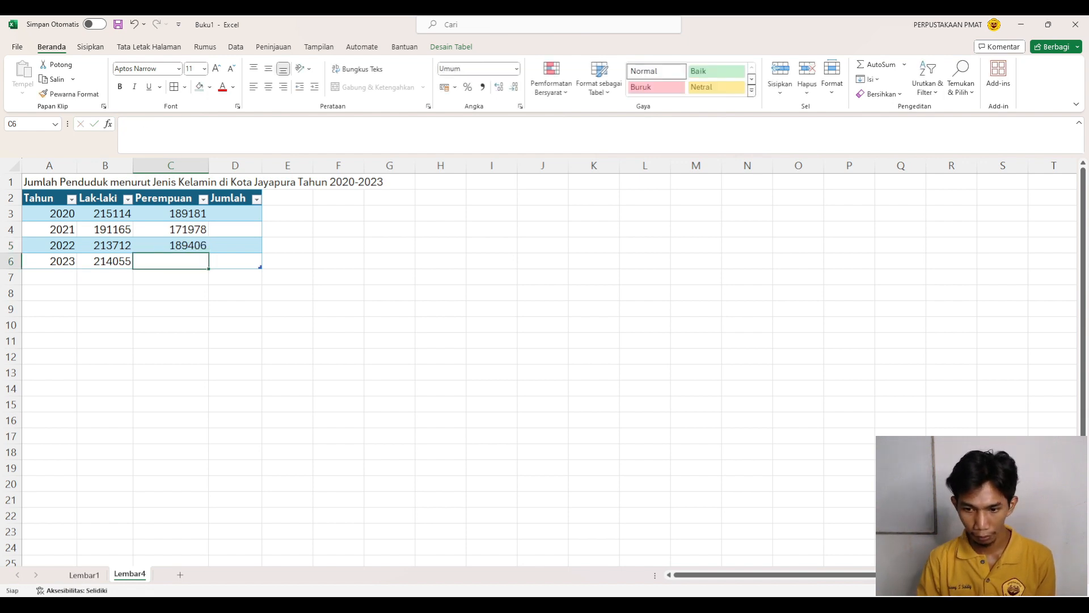
key(alt+Tab)
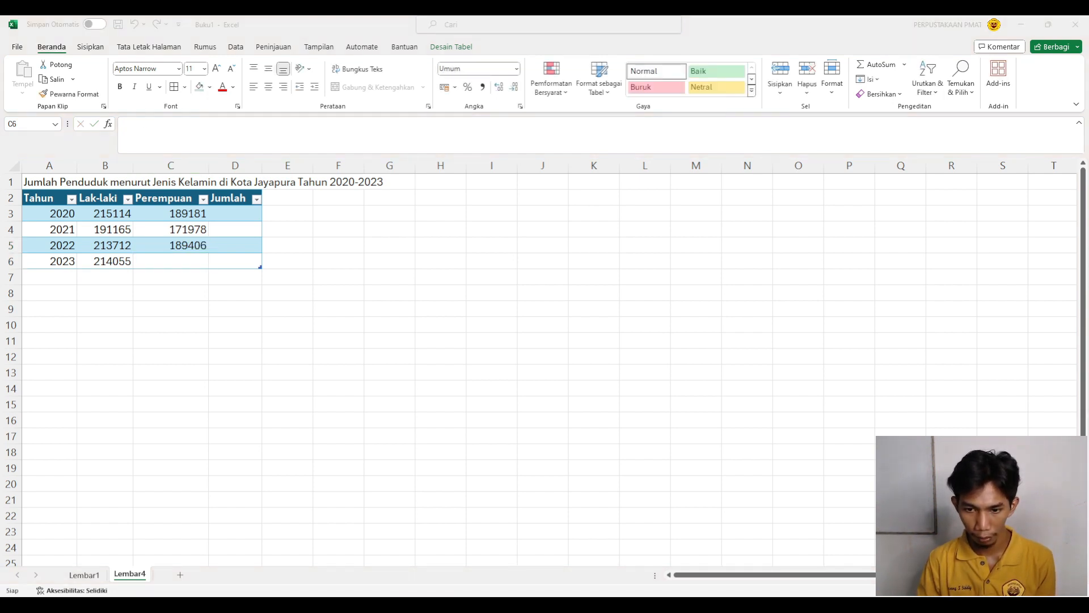
key(alt+Tab)
text(190138)
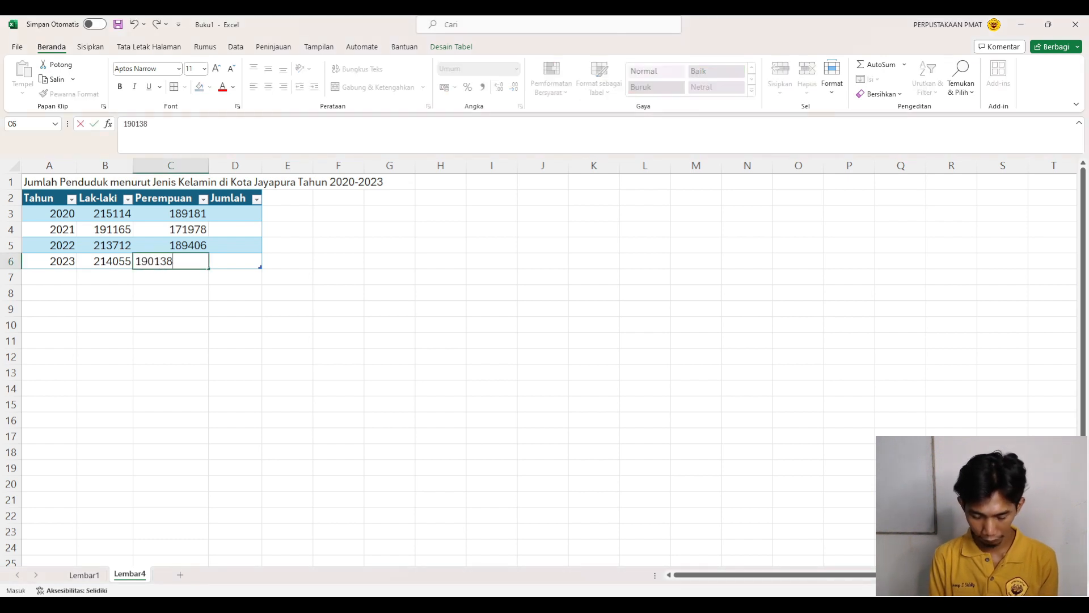
key(Return)
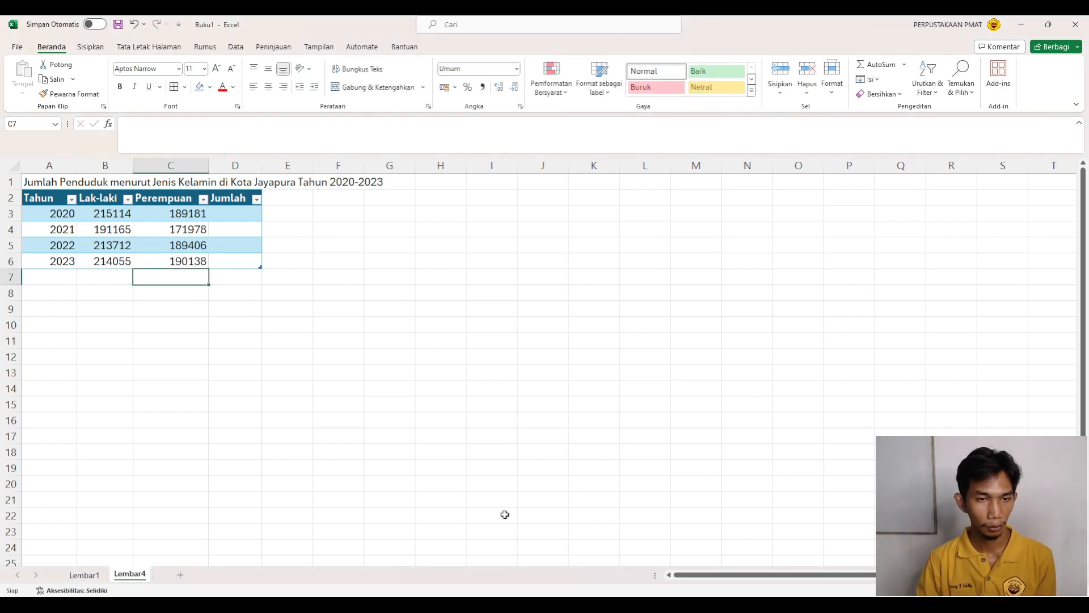
click(240, 214)
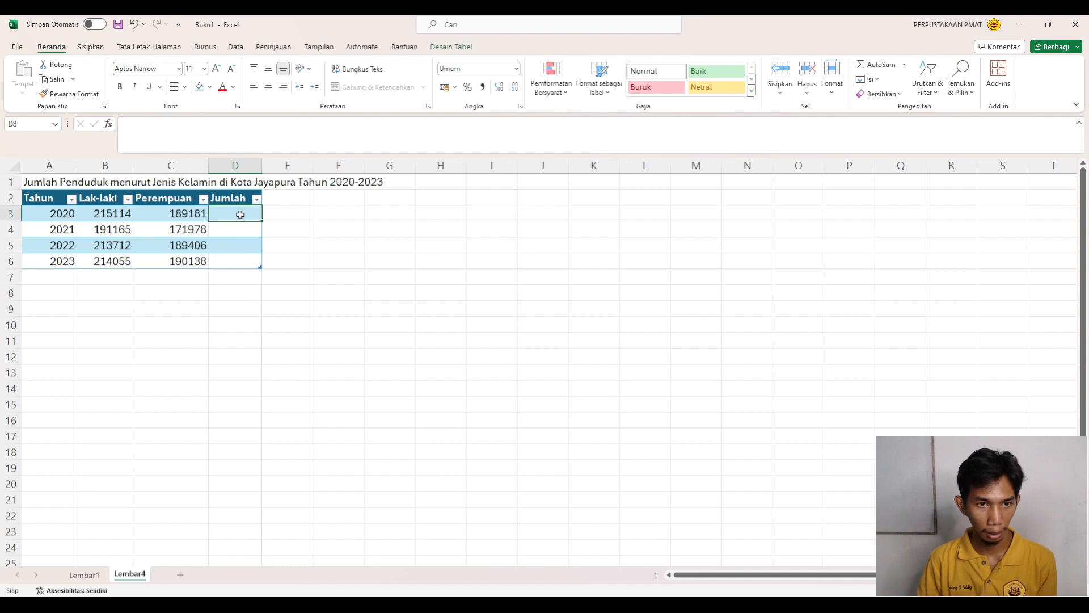
text(=)
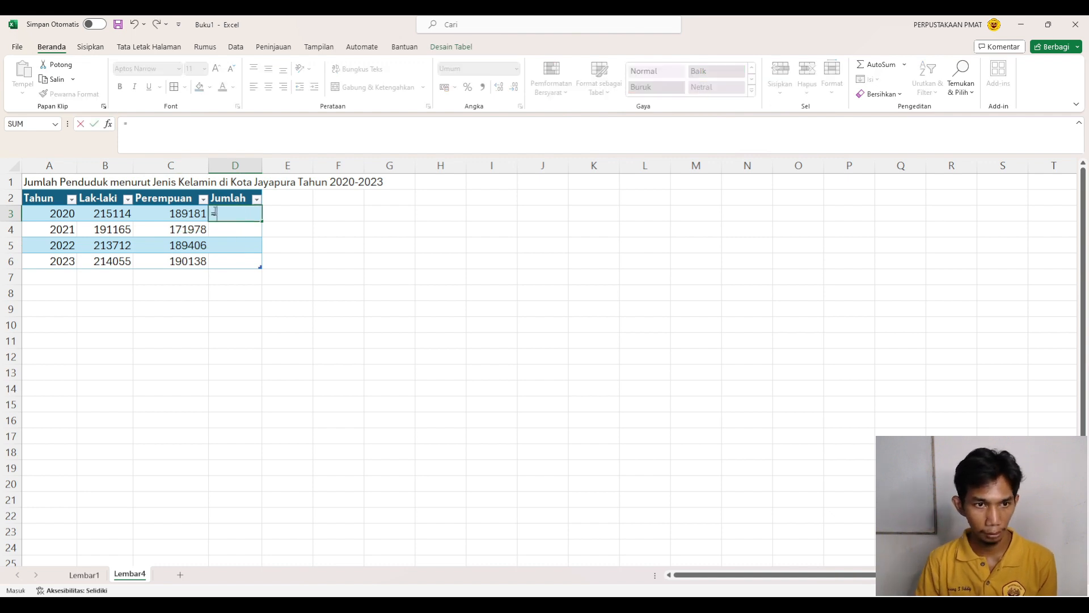
click(108, 215)
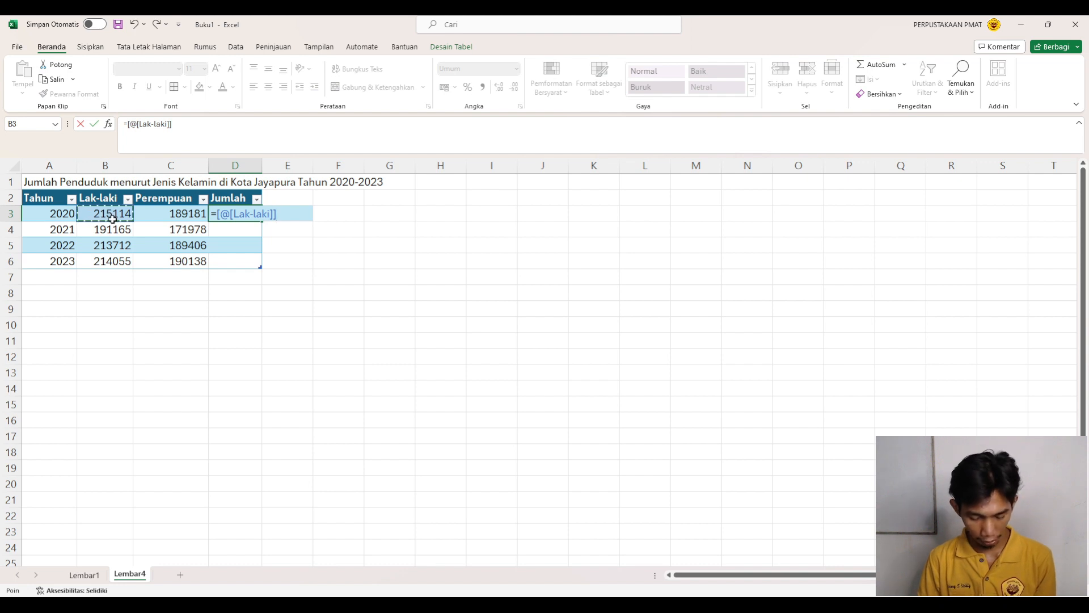
text(+)
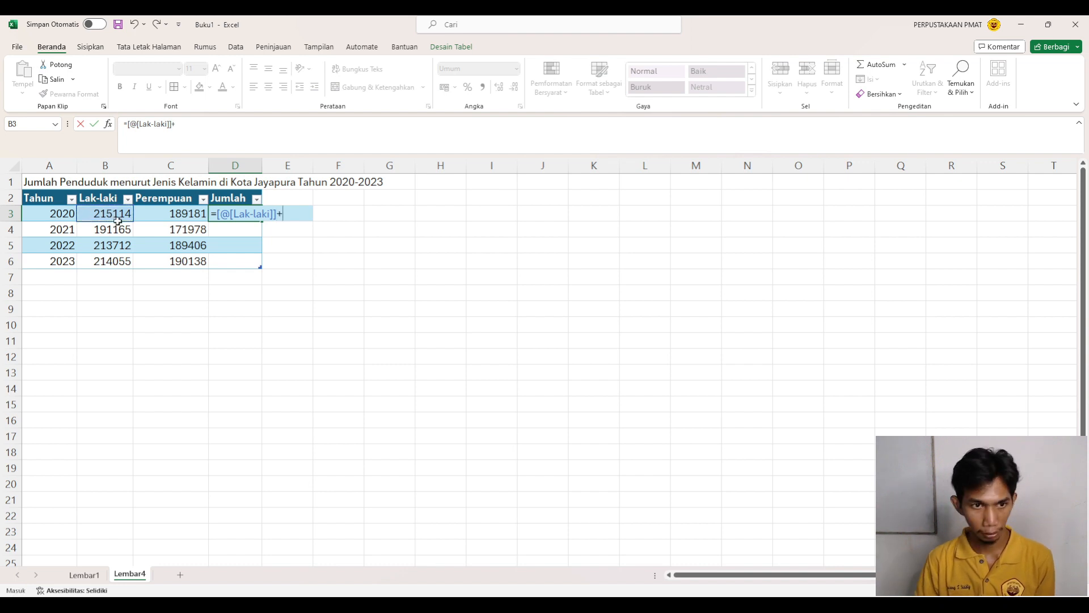
click(168, 221)
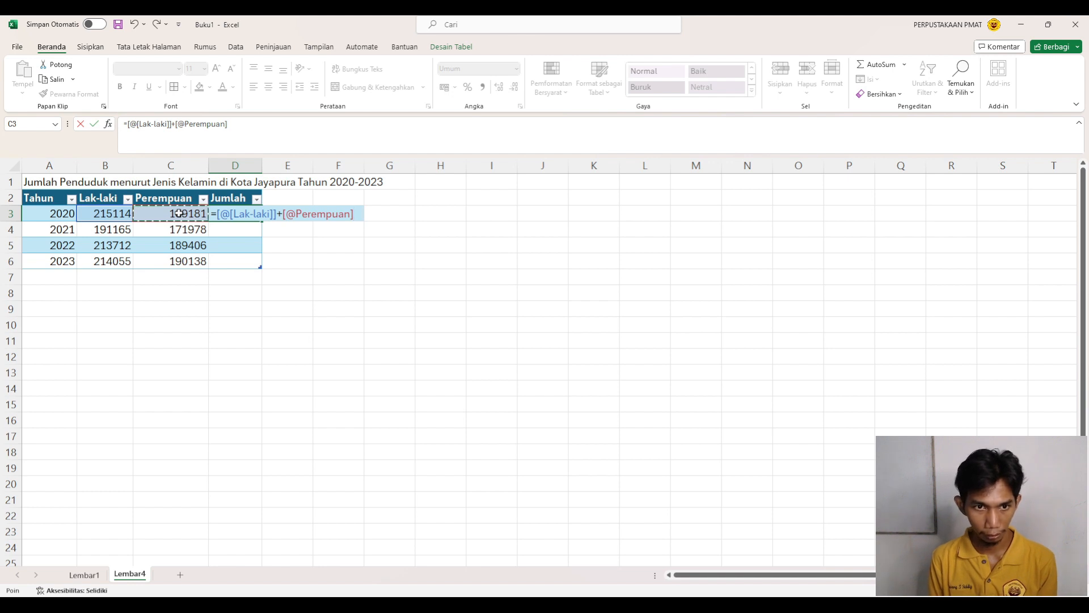
key(Return)
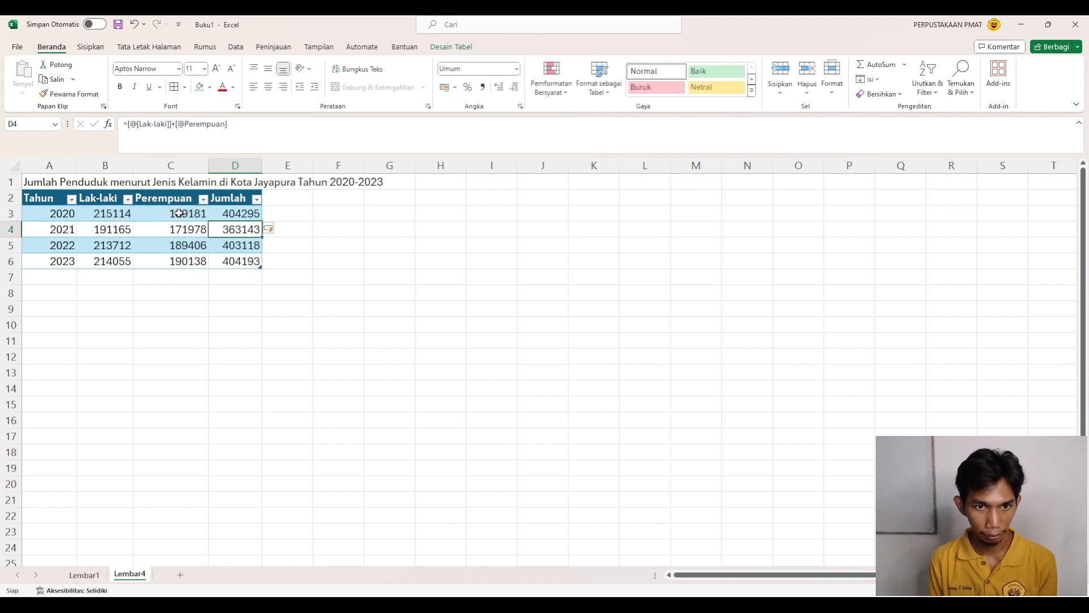
key(Up)
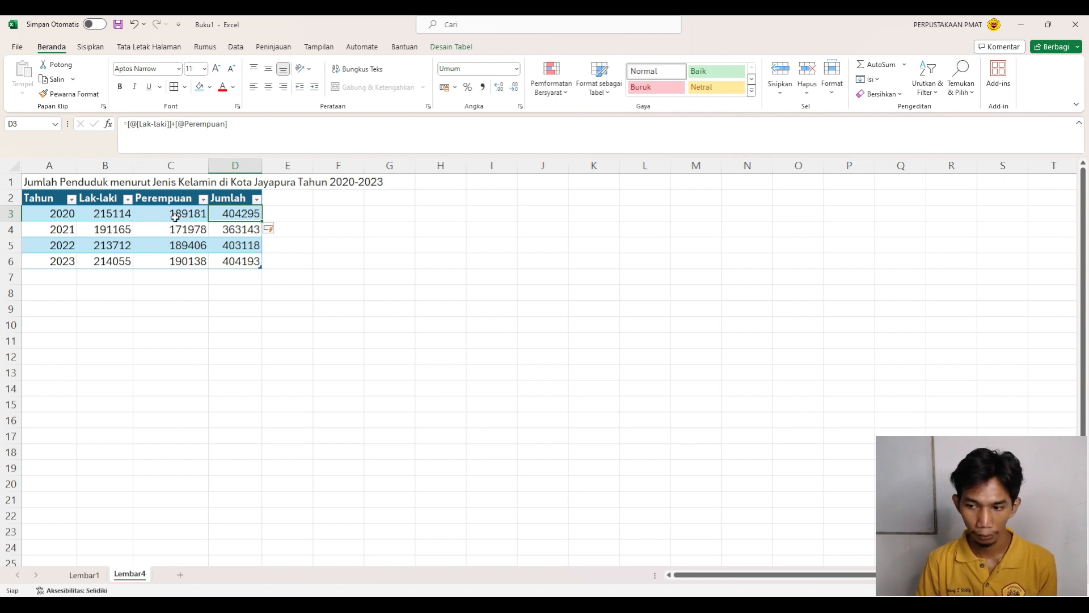
drag(123, 212, 148, 216)
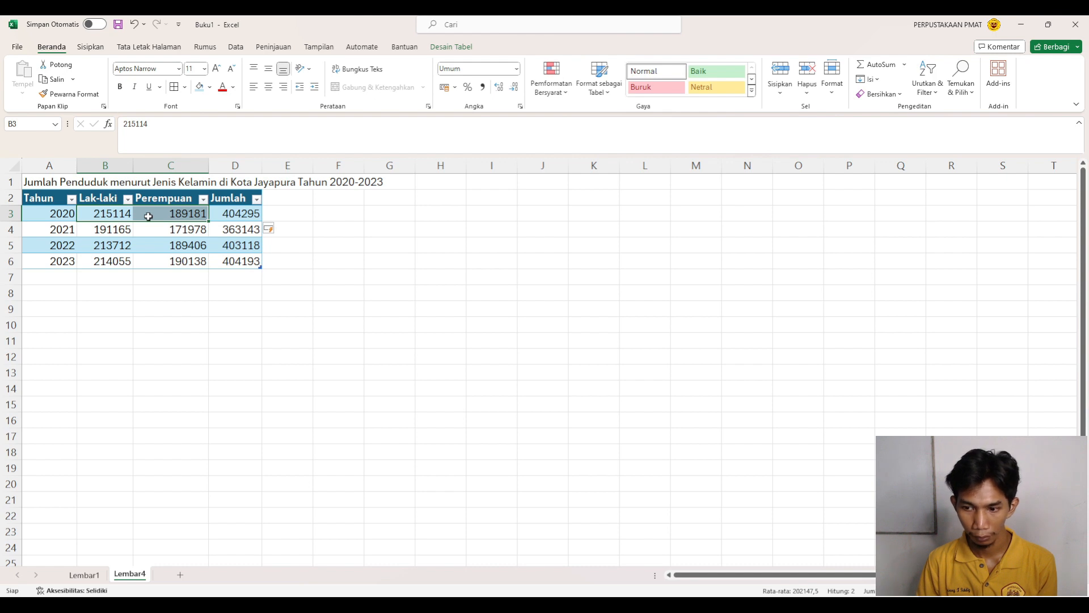
click(175, 294)
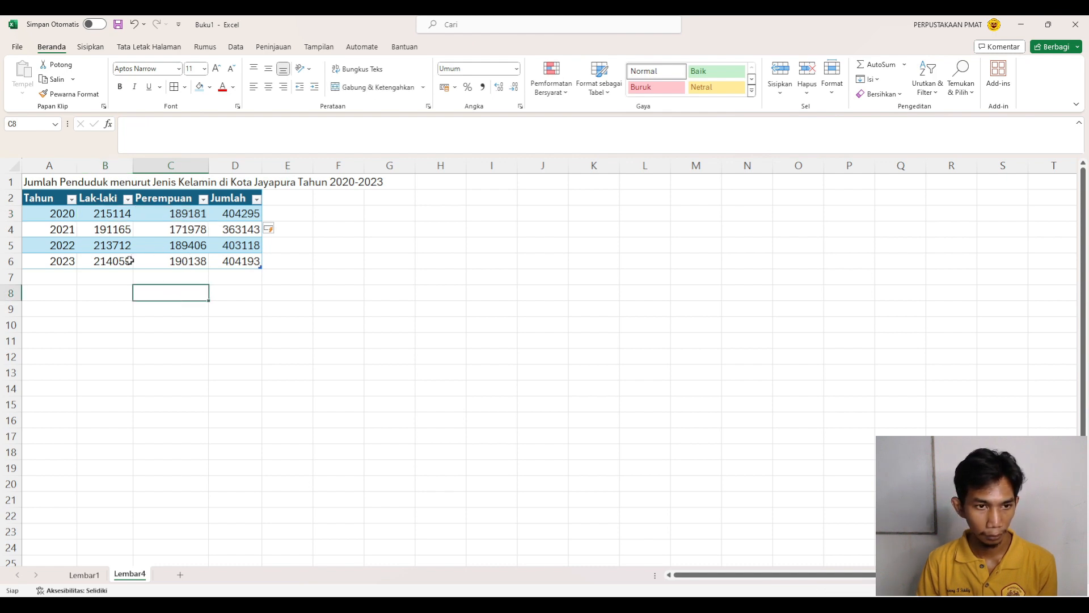
drag(130, 260, 143, 262)
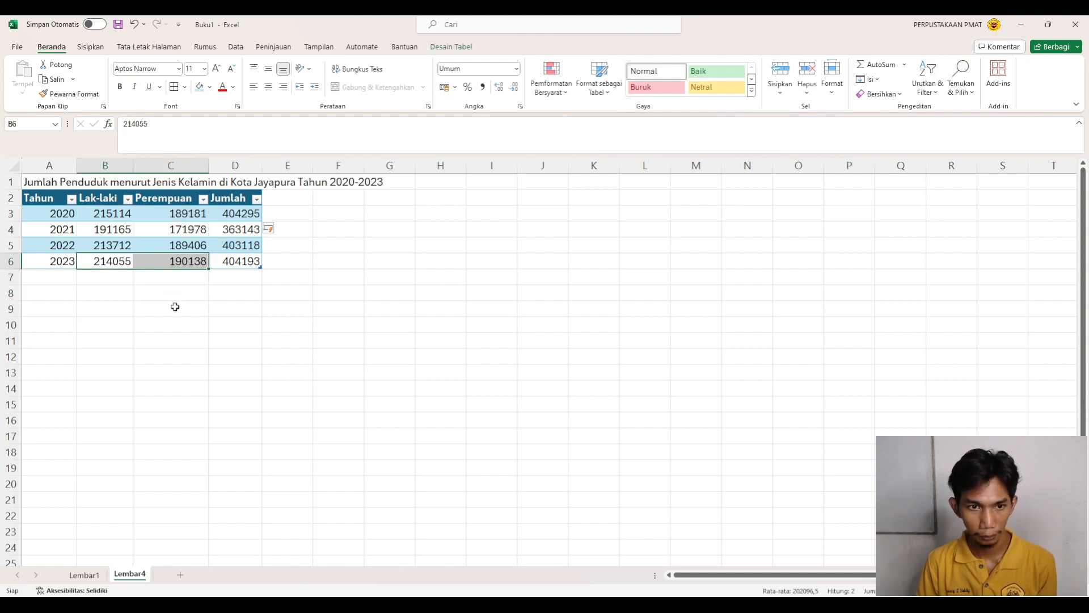
click(175, 306)
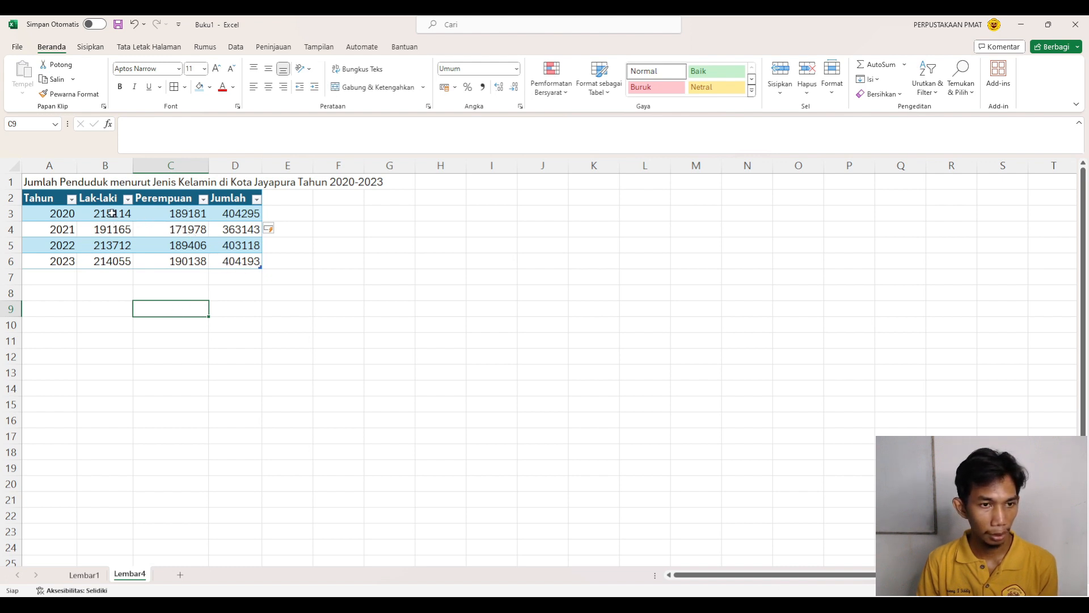
Format the Lak-laki, Perempuan and Jumlah figures in B3:D6 with the comma style and no decimal places.
drag(113, 213, 235, 269)
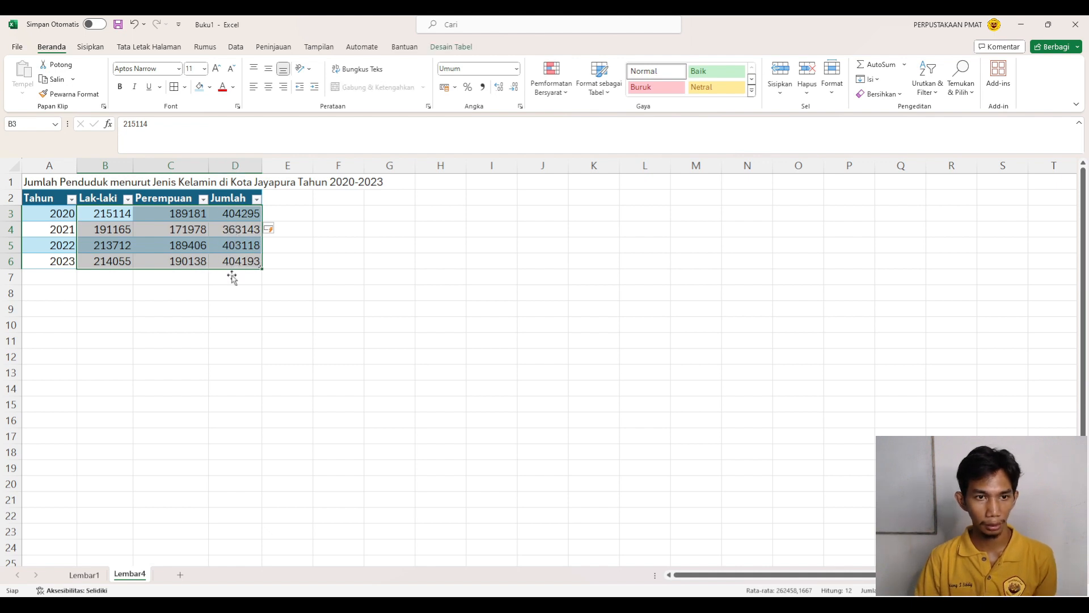
click(233, 324)
drag(106, 213, 241, 260)
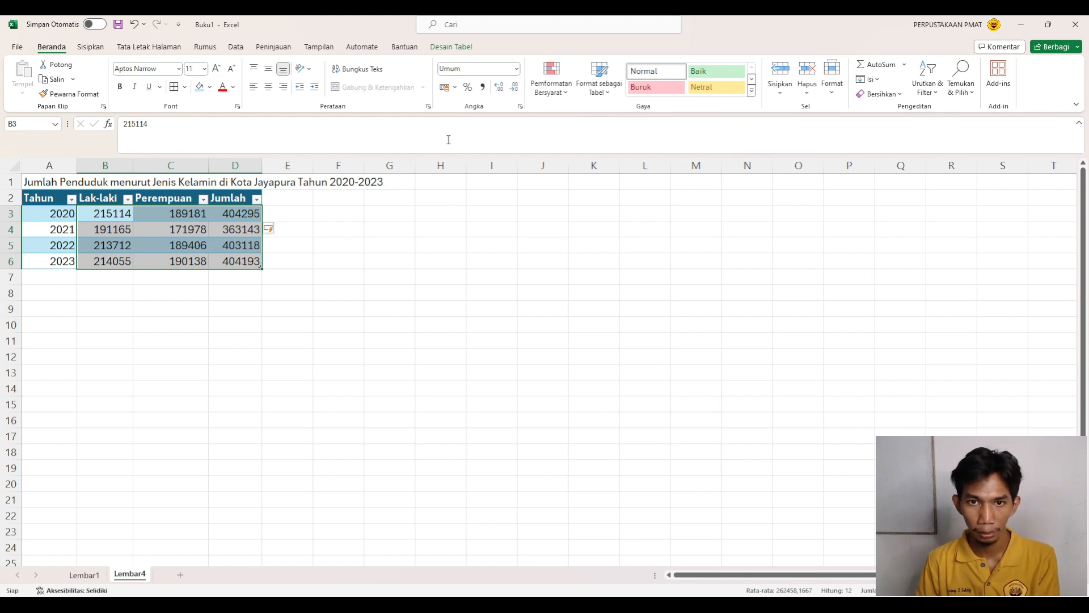
click(483, 88)
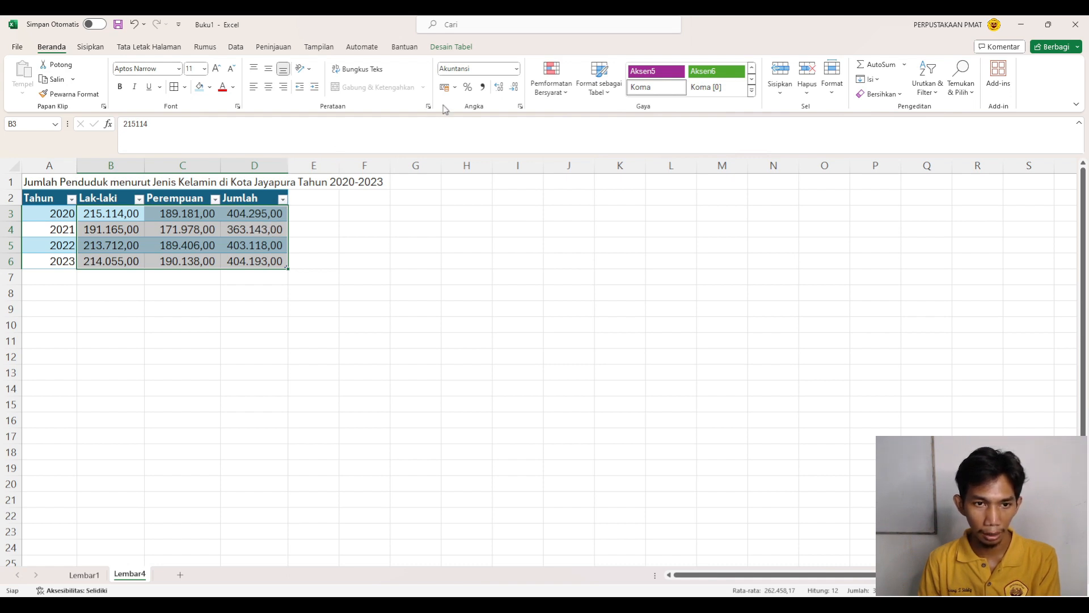
click(509, 88)
click(509, 88)
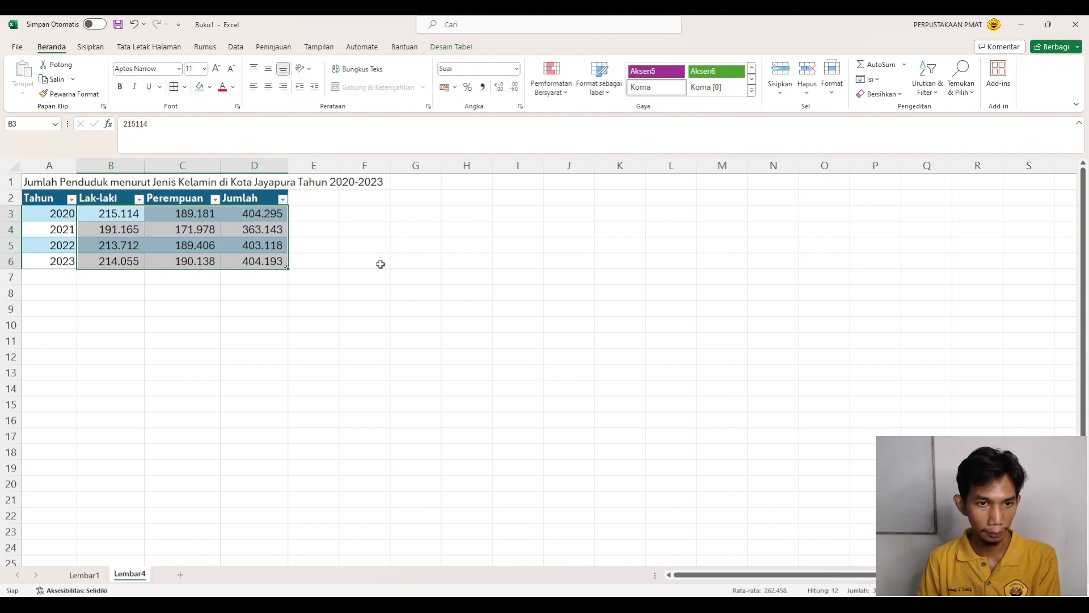
click(307, 263)
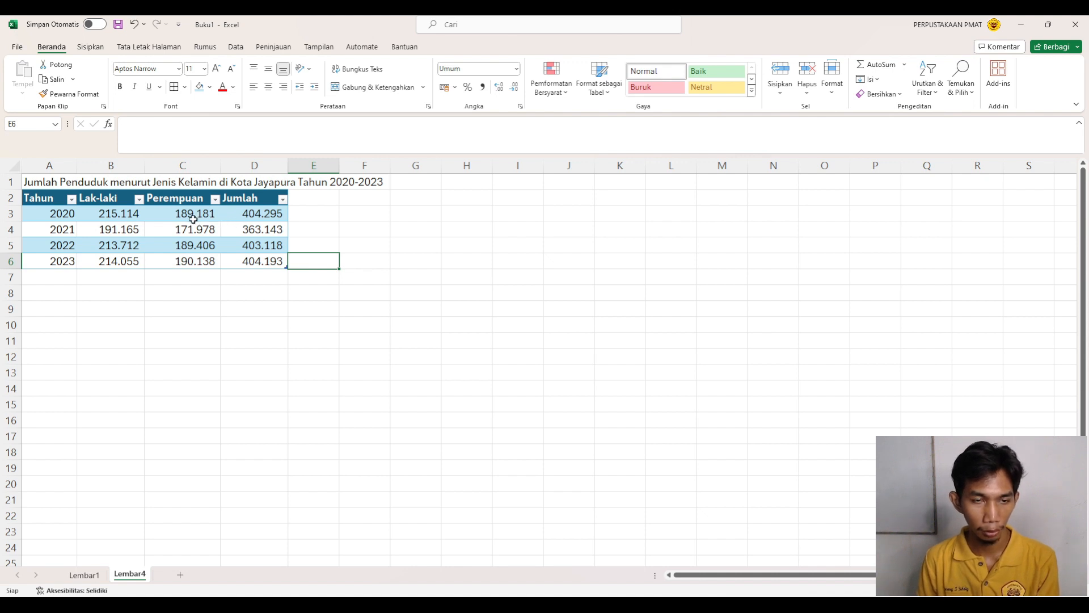
click(208, 310)
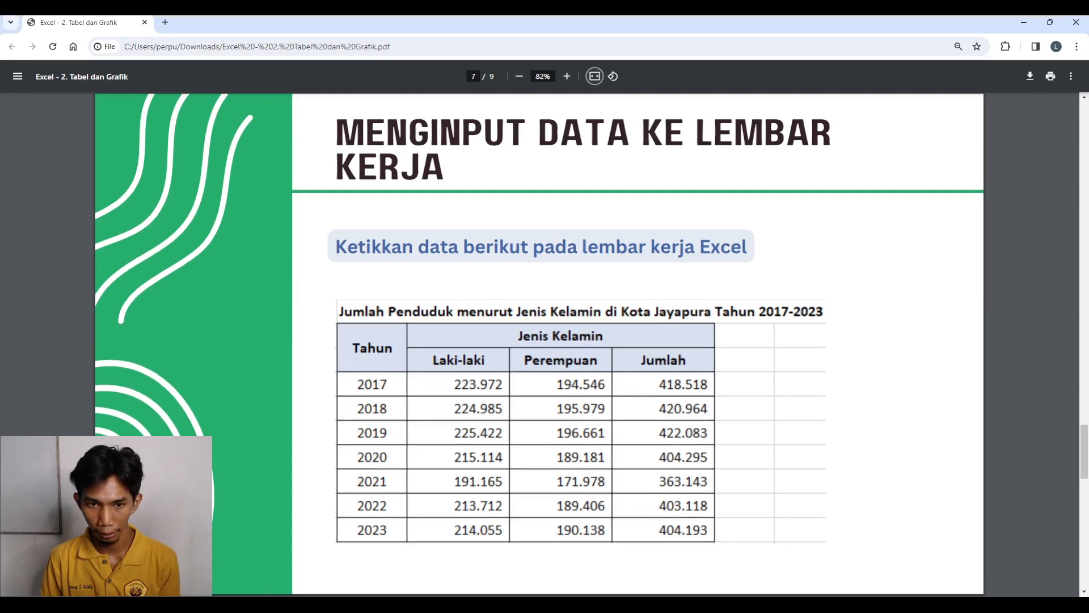
View the births and deaths table on page 8 of the PDF and add a new worksheet in Excel.
key(Right)
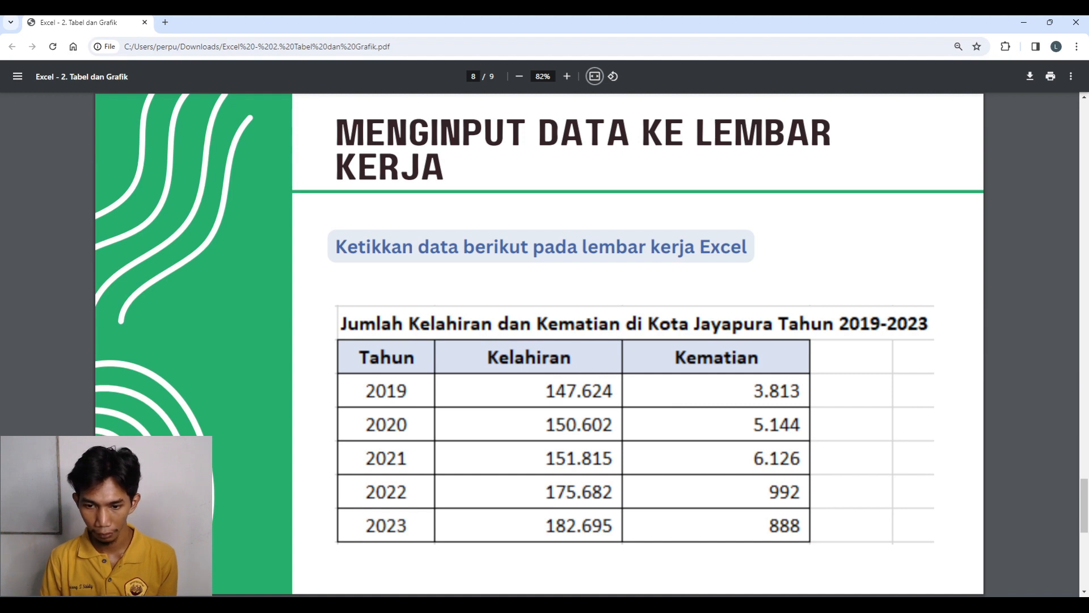
key(alt+Tab)
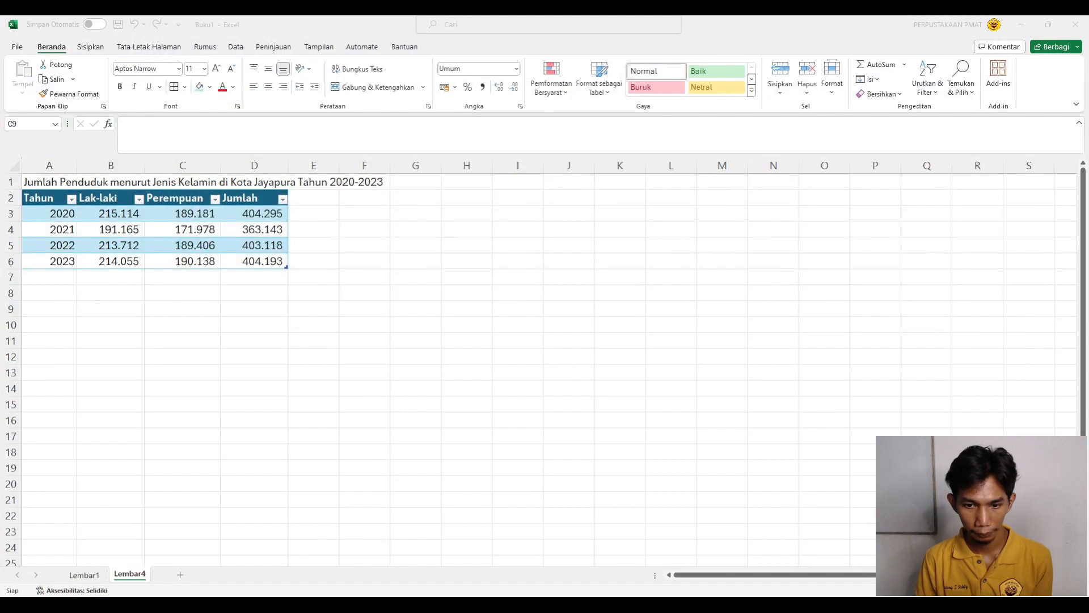
click(180, 574)
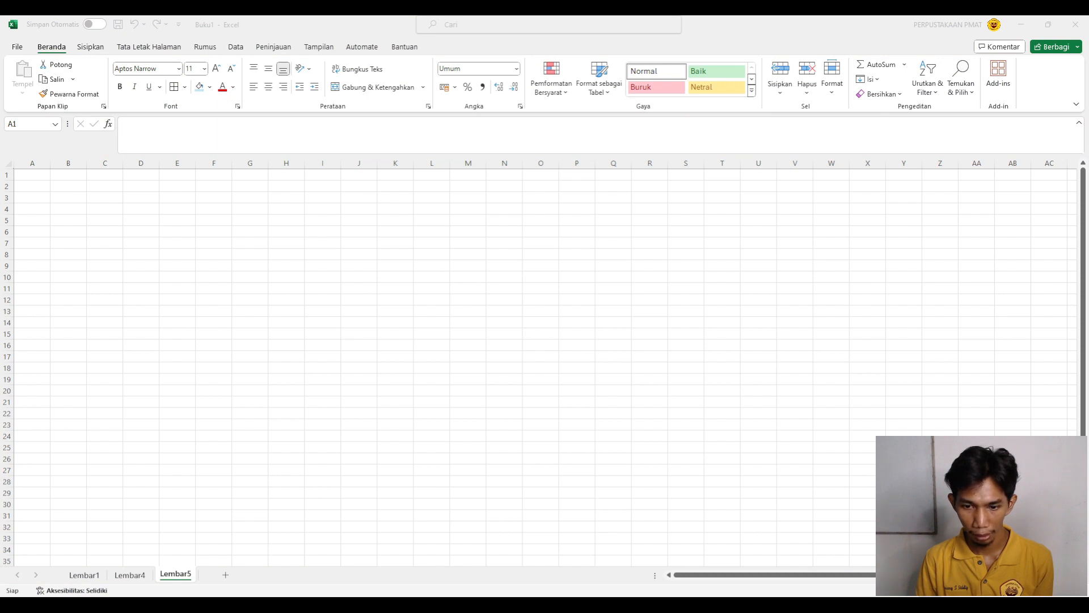
Enter the title "Jumlah Kelahiran dan Kematian di Kota Jayapura Tahun 2019-2023" in cell A1, checking the years against the PDF.
text(Ju)
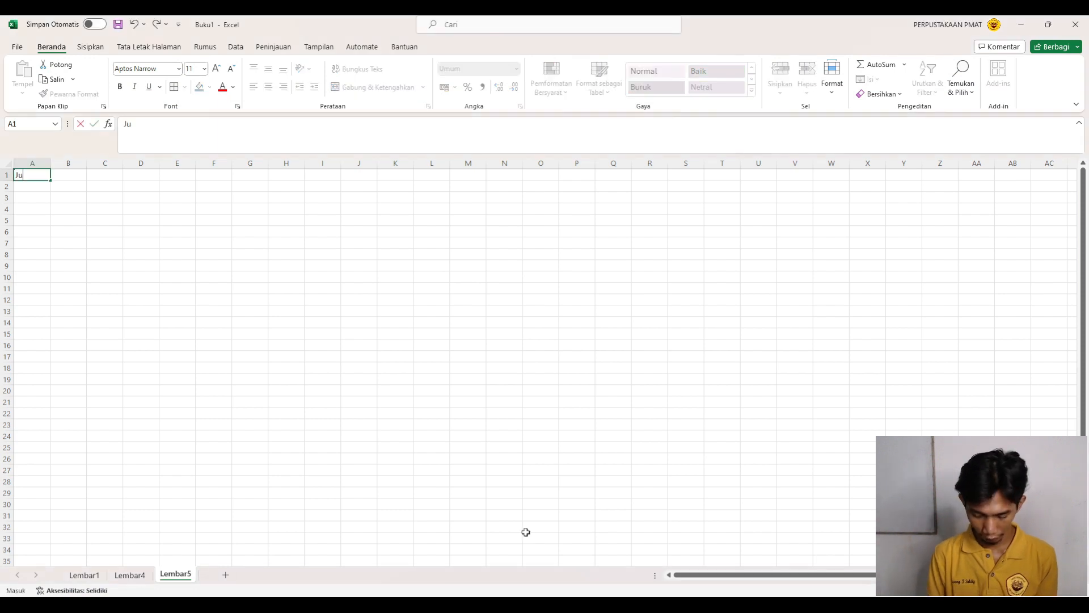
text(mlah )
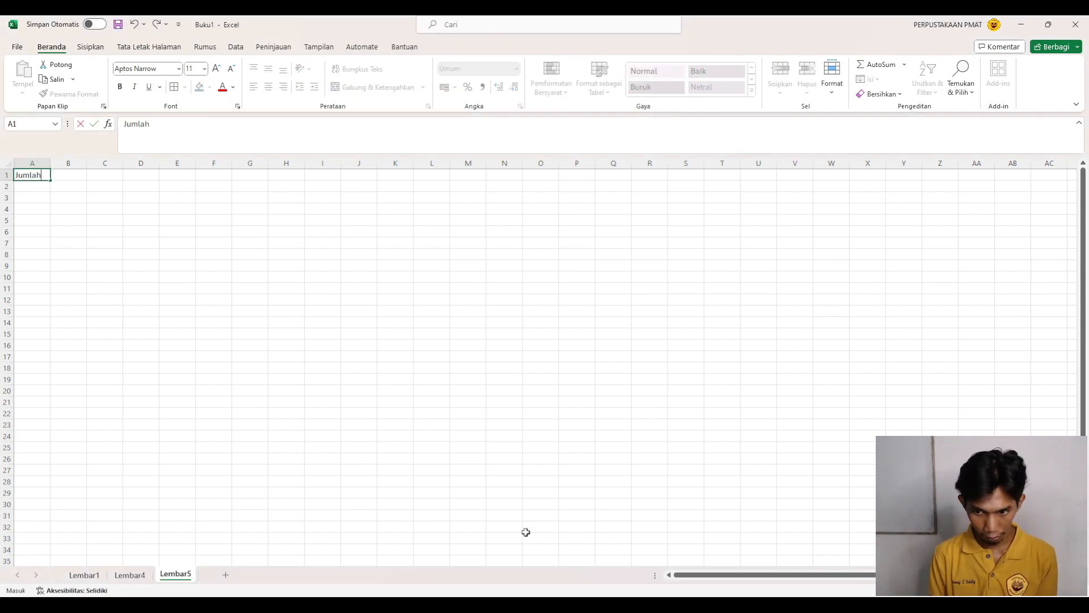
text(Kela)
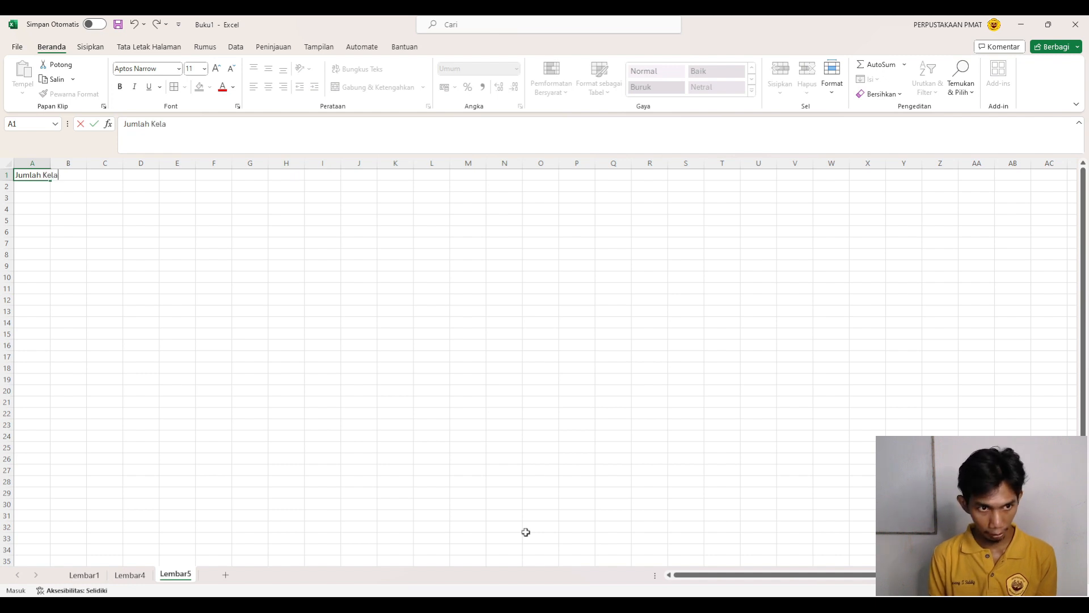
text(hiran dan K)
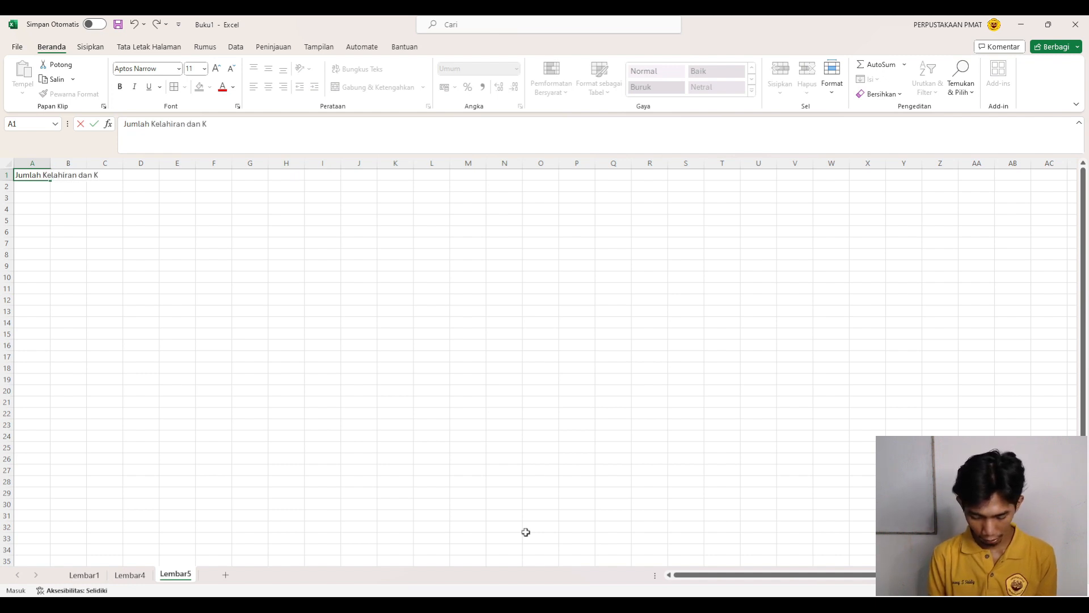
text(ematian d)
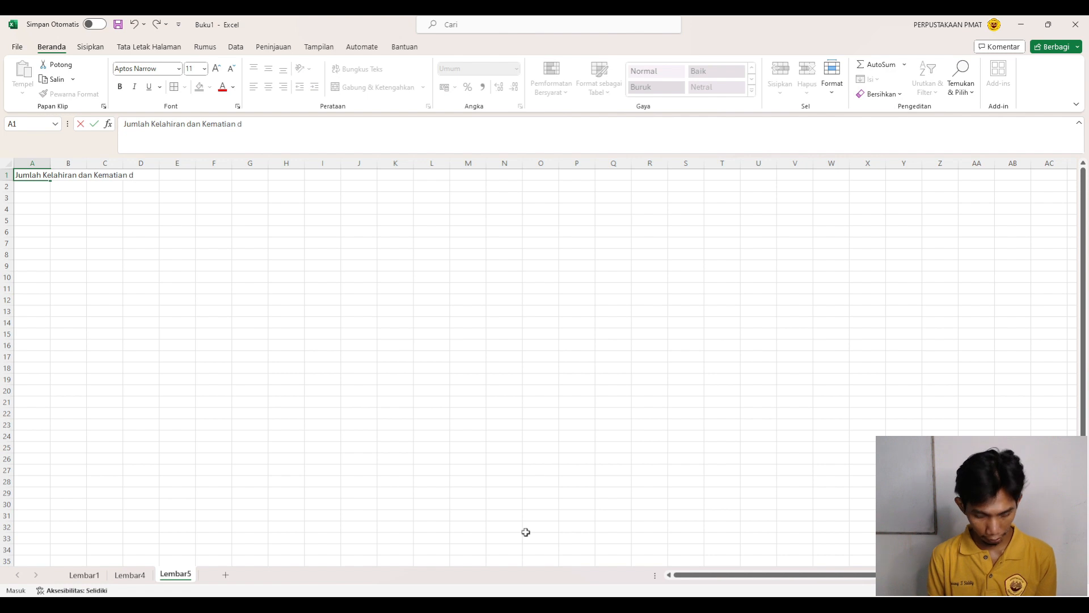
text(i Kota J)
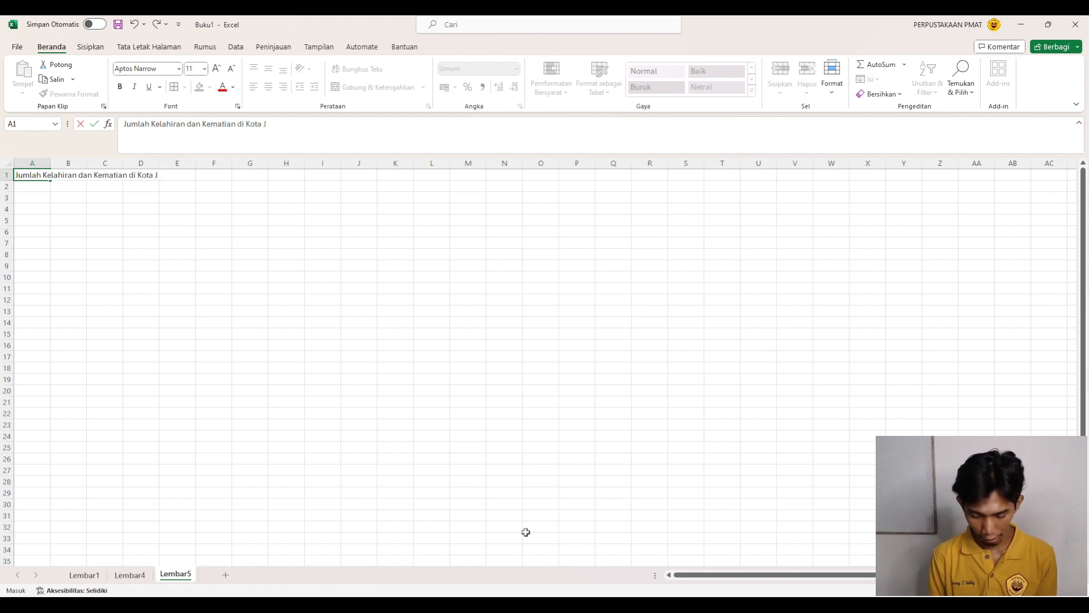
text(ayapura)
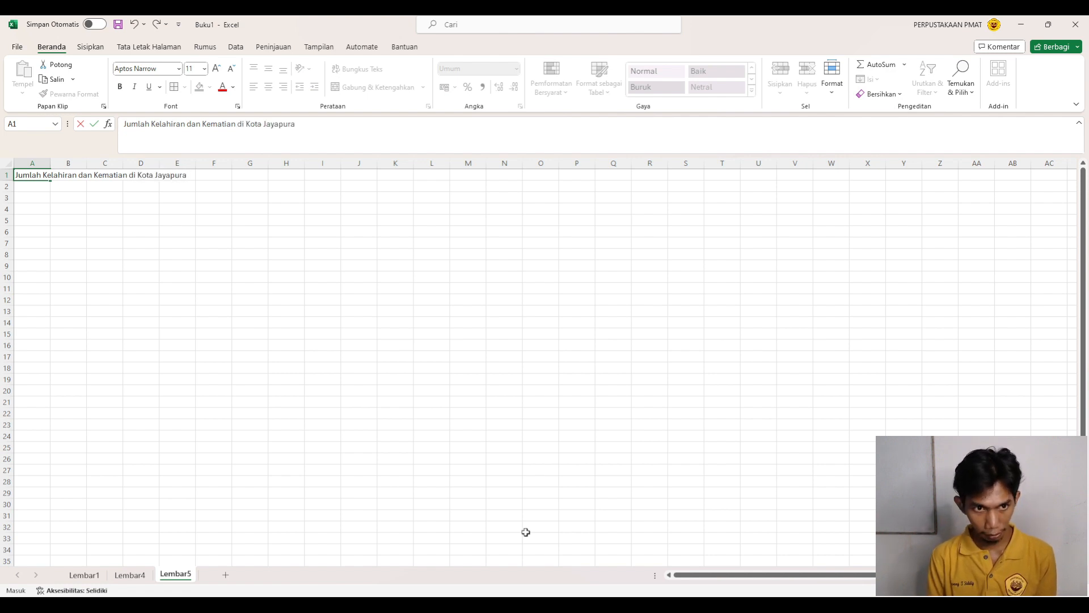
text( Tahun)
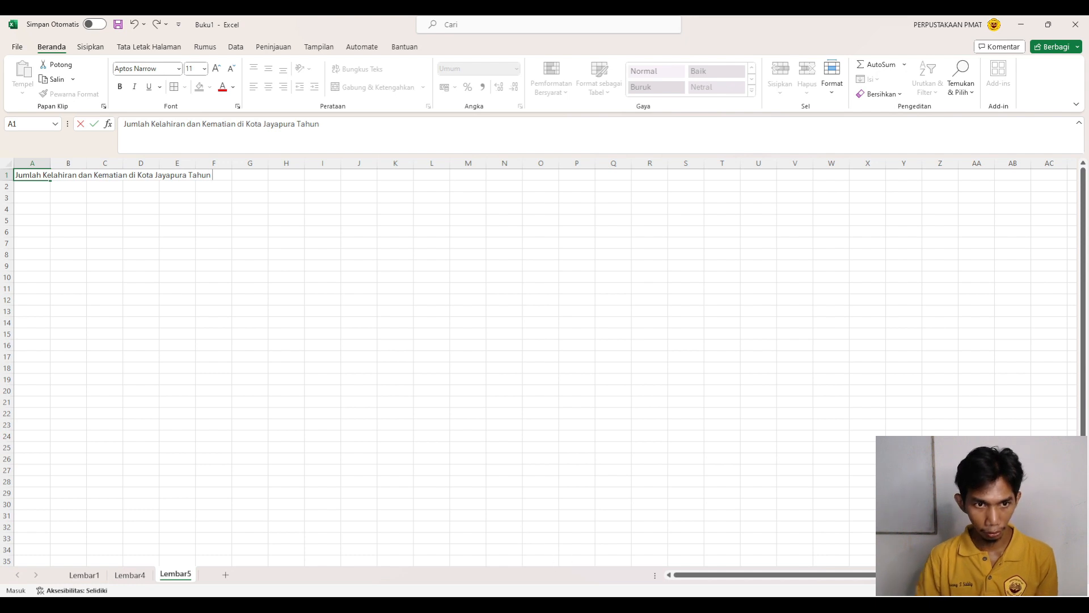
key(alt+Tab)
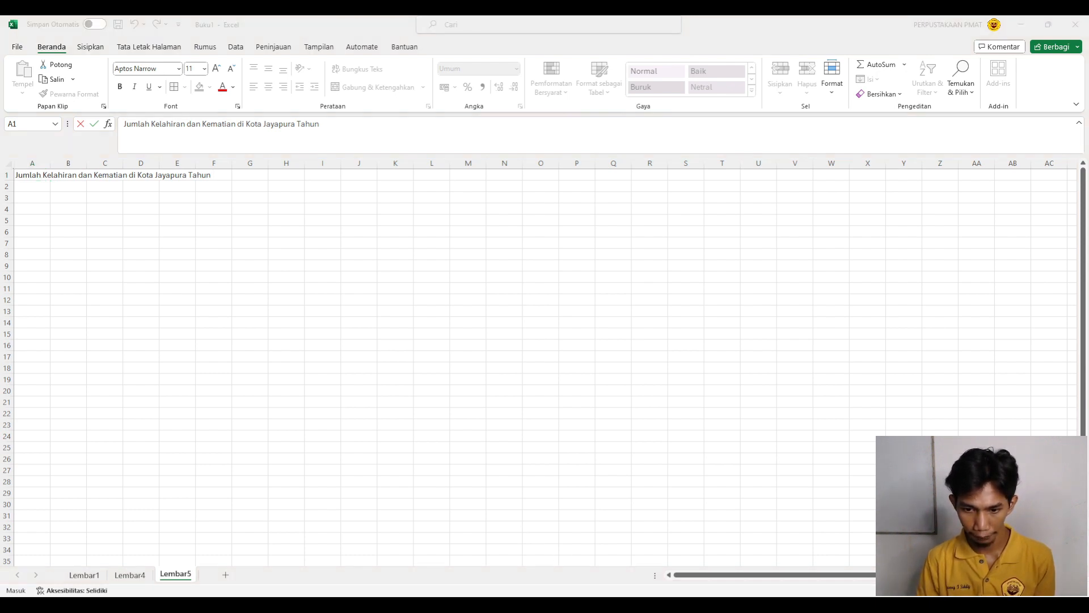
key(alt+Tab)
text(201)
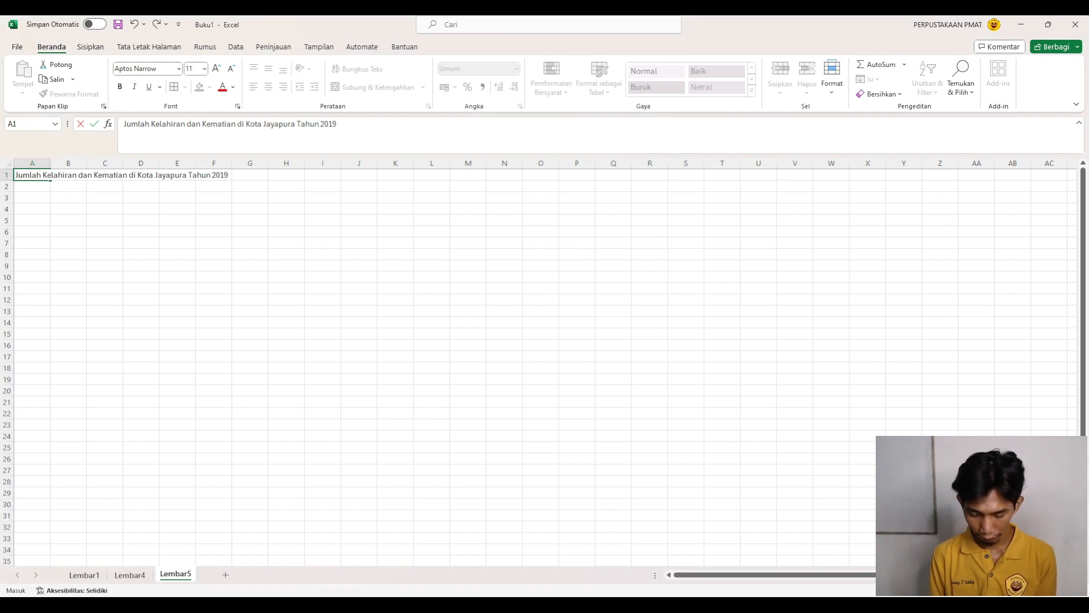
text(9-2023)
key(Return)
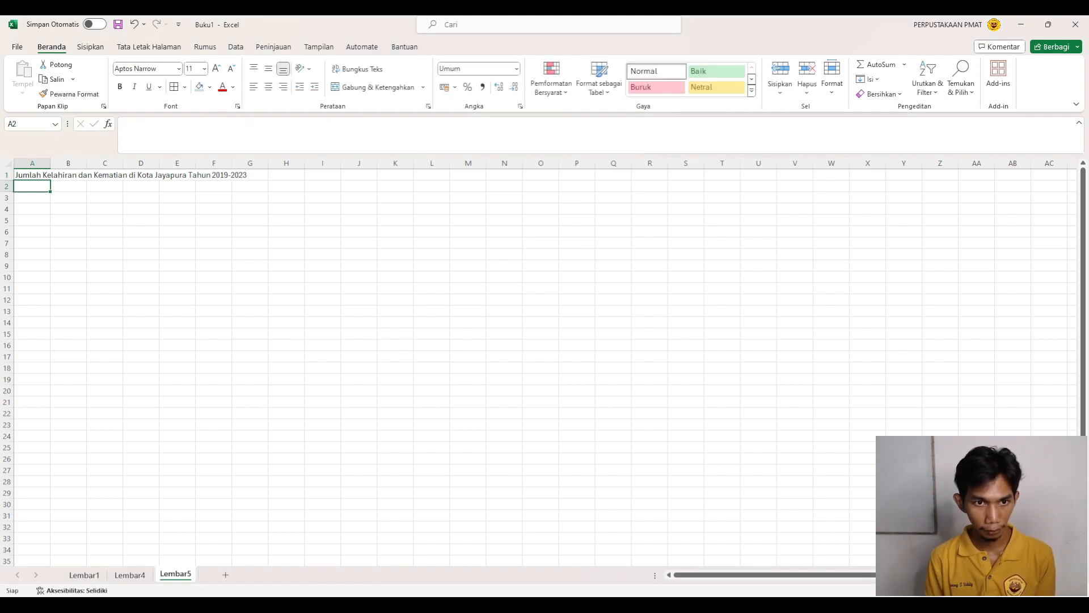
Check the births and deaths table in the PDF, then insert an Excel table over cells A2:C7.
key(alt+Tab)
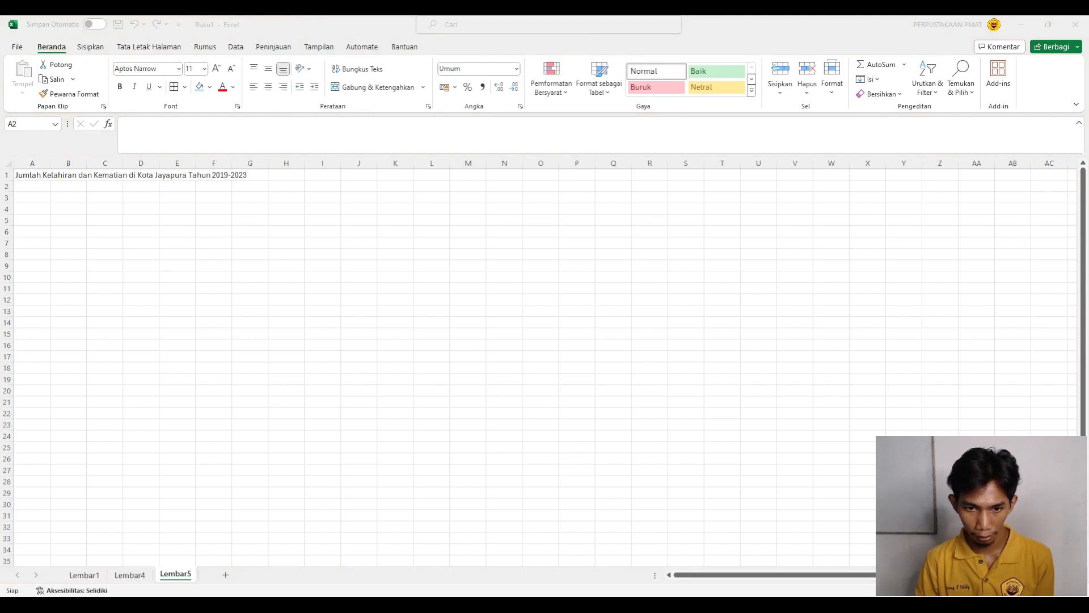
key(alt+Tab)
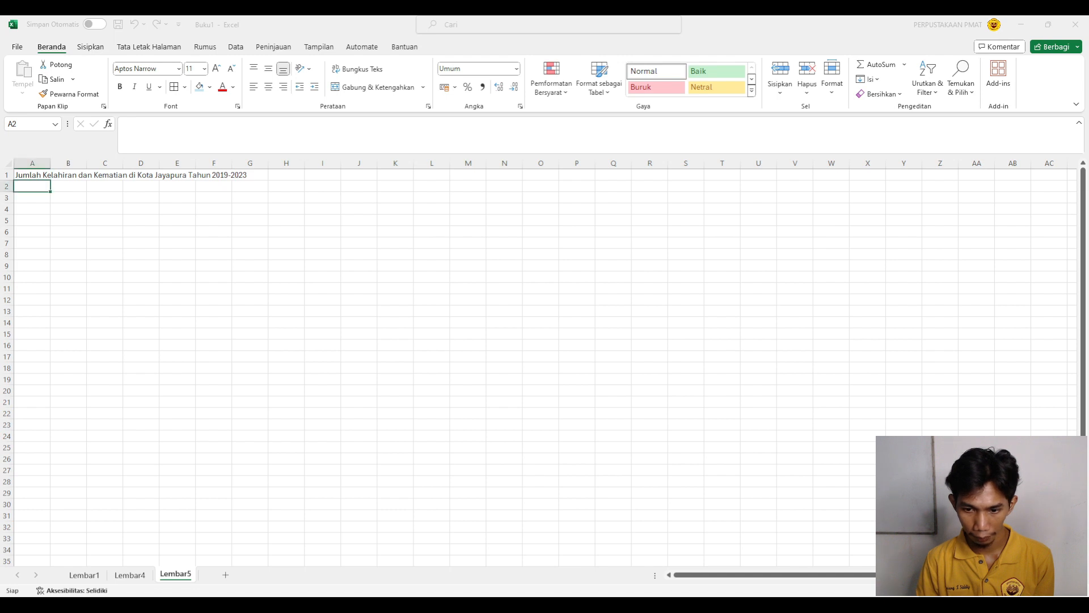
drag(43, 187, 109, 244)
click(98, 48)
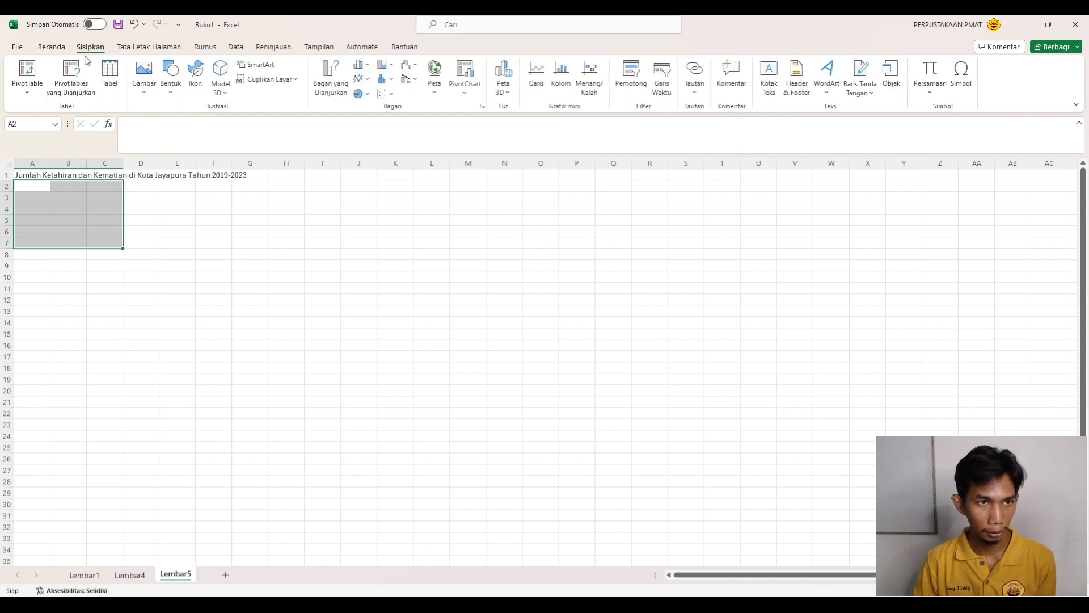
click(113, 84)
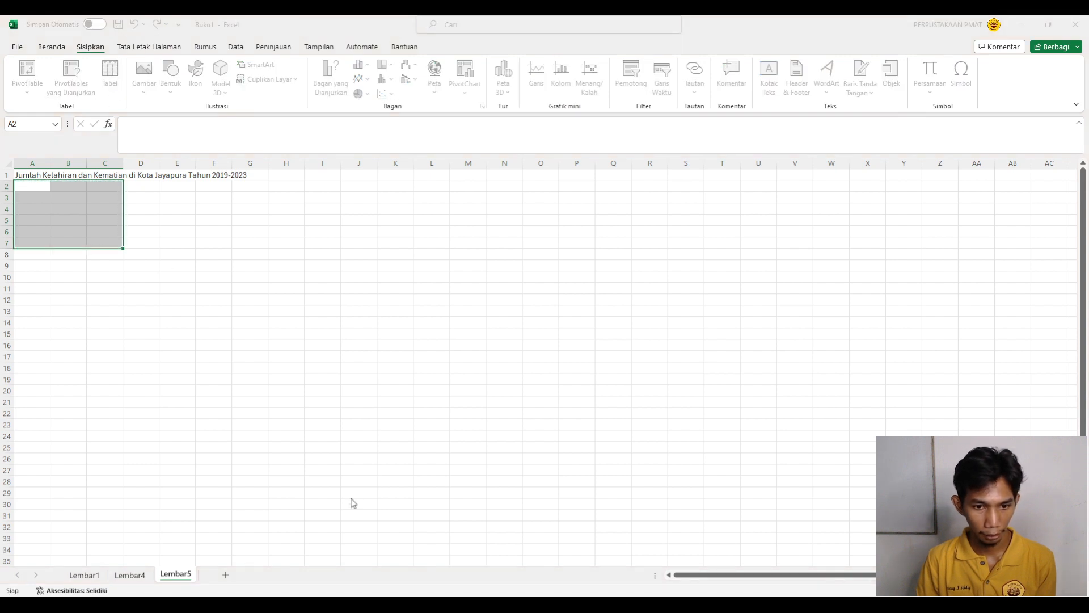
key(Return)
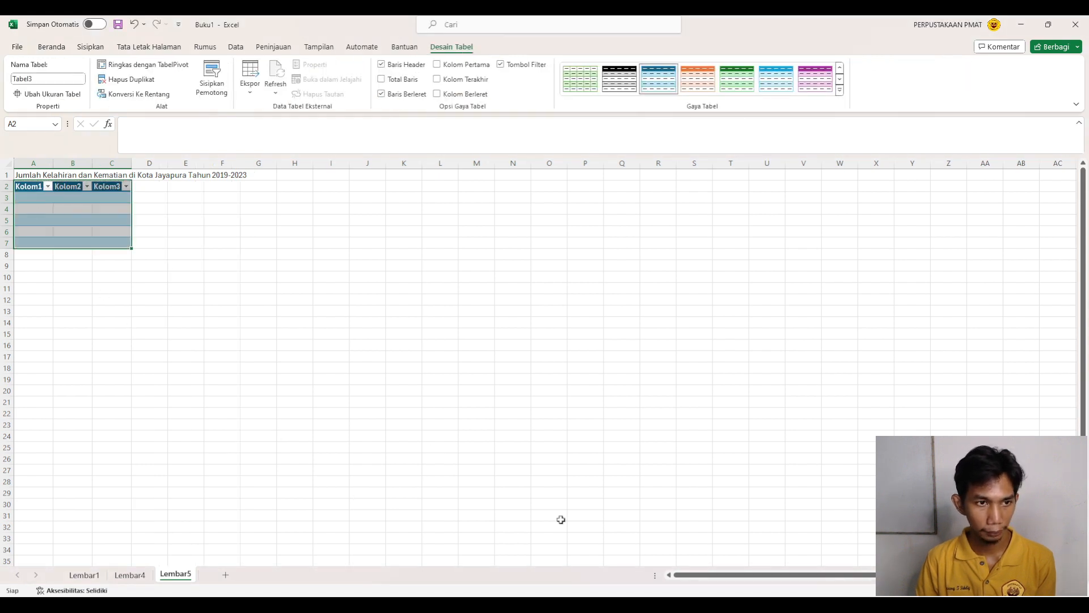
Name the table headers Tahun, Kelahiran and Kematian, and autofit columns B and C to their headers.
click(34, 187)
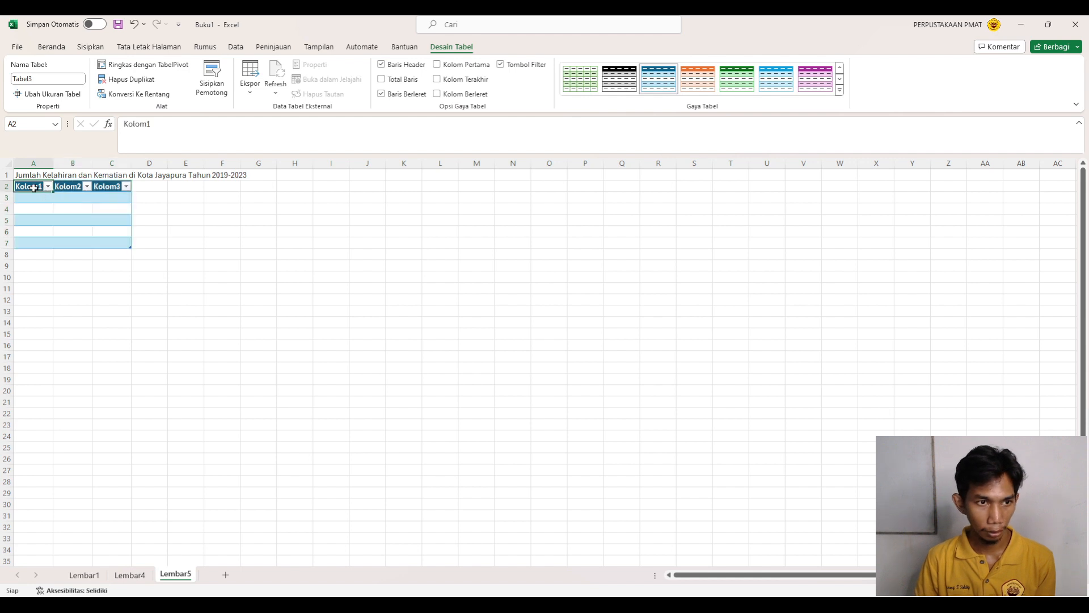
text(Tahun)
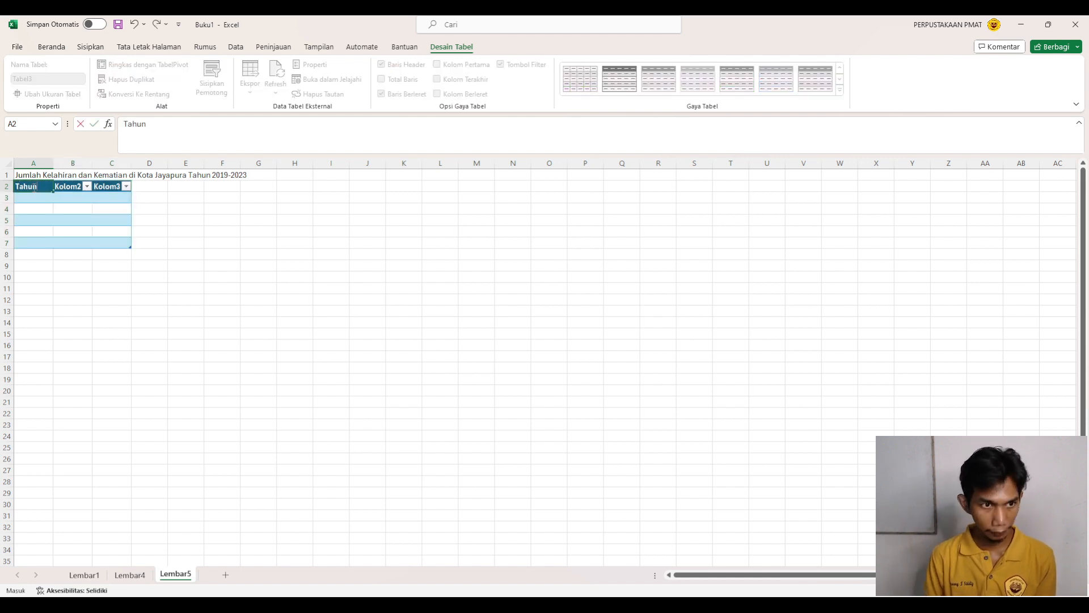
key(Tab)
text(Ke)
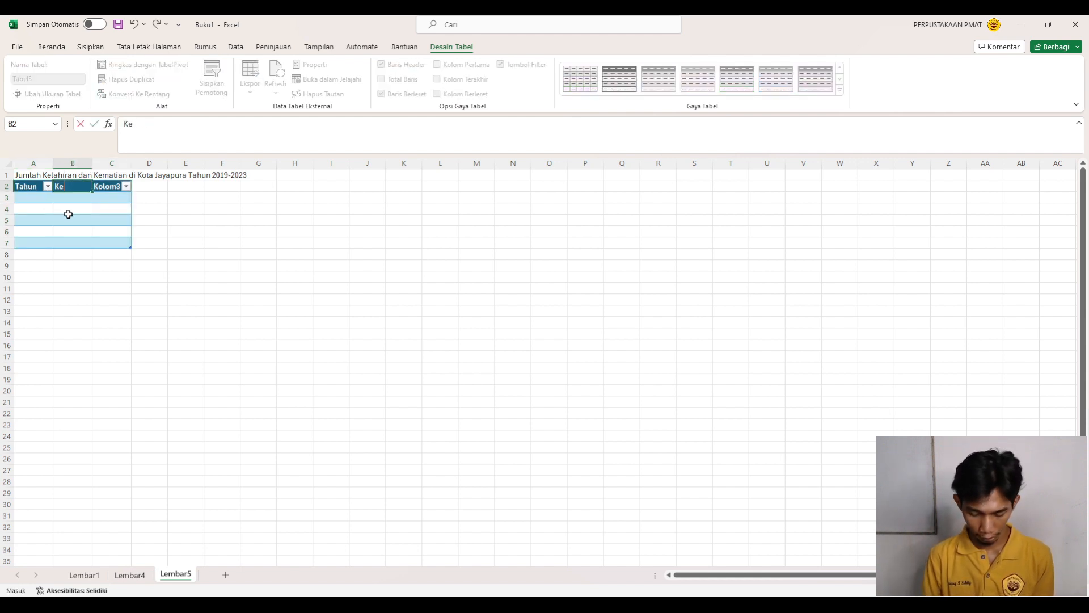
text(lahiran)
key(Tab)
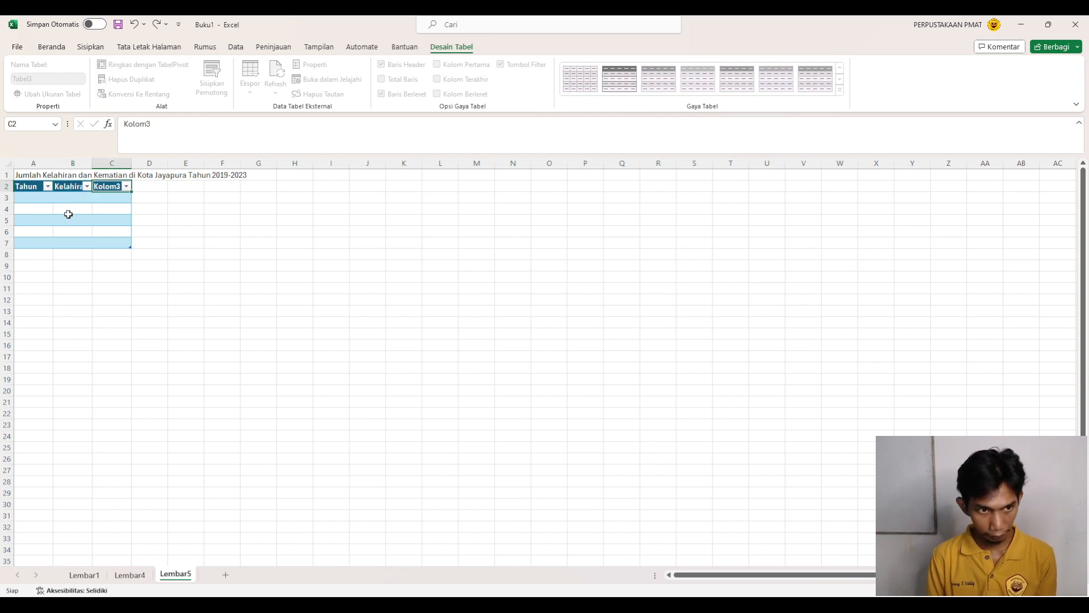
text(Kemat)
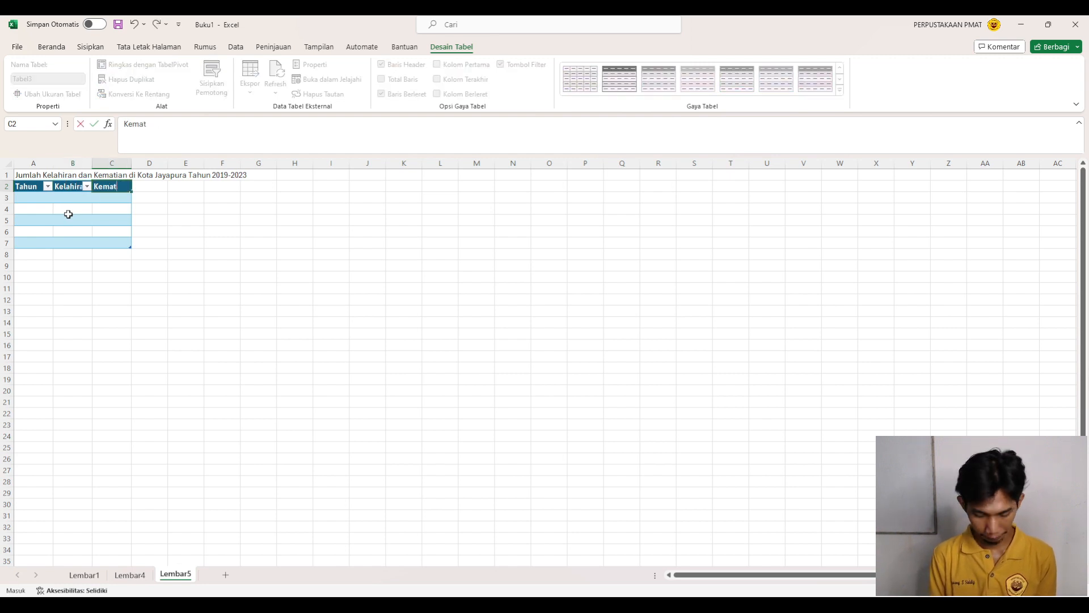
text(ian)
key(Return)
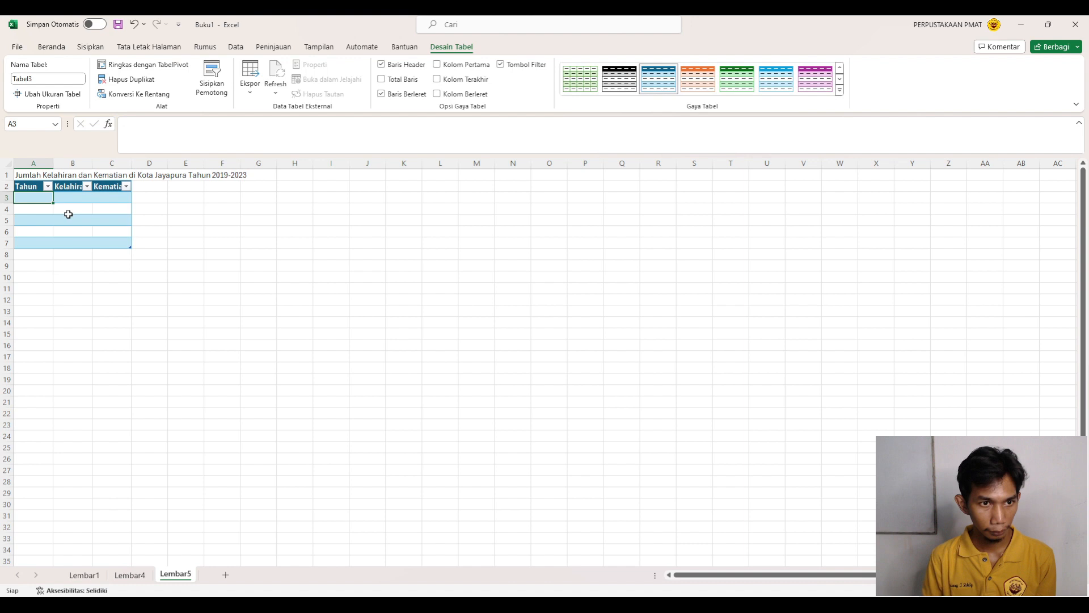
double_click(93, 161)
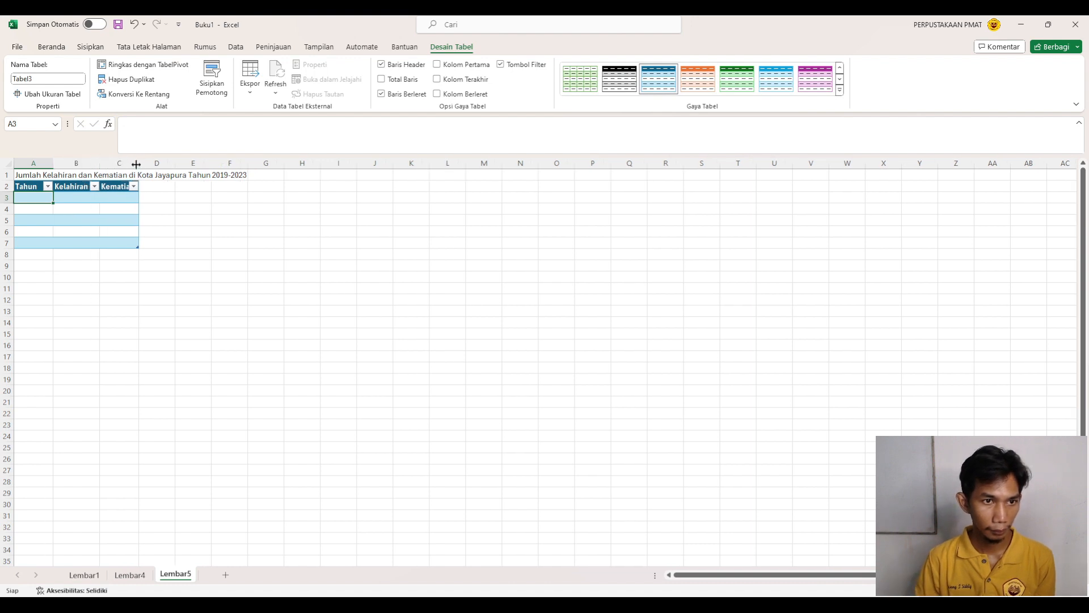
double_click(138, 163)
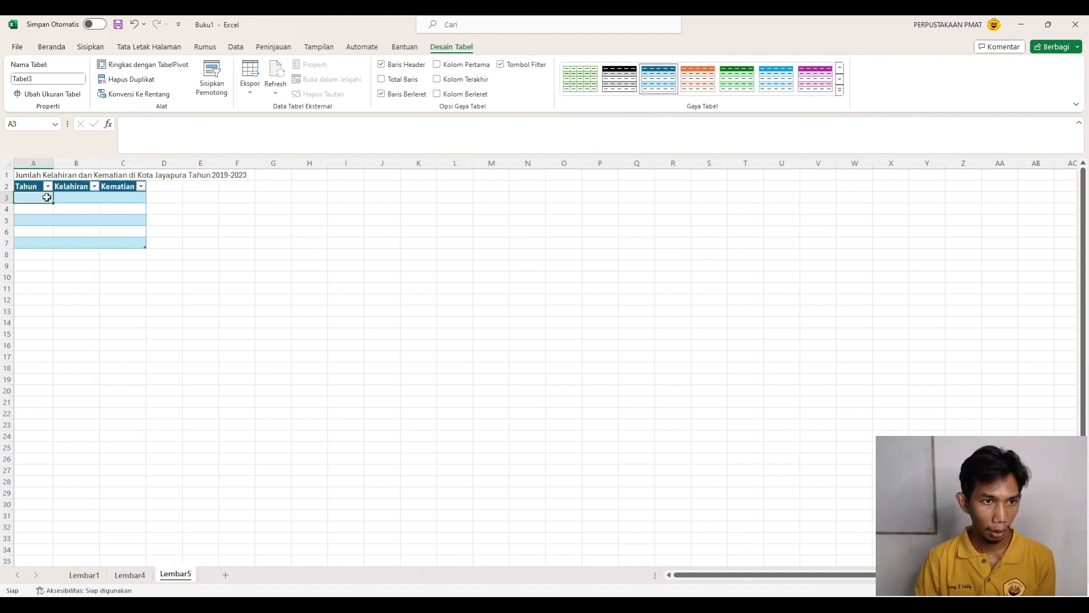
Fill the Tahun column in A3:A7 with the year series from 2019 to 2023.
text(2019)
key(Return)
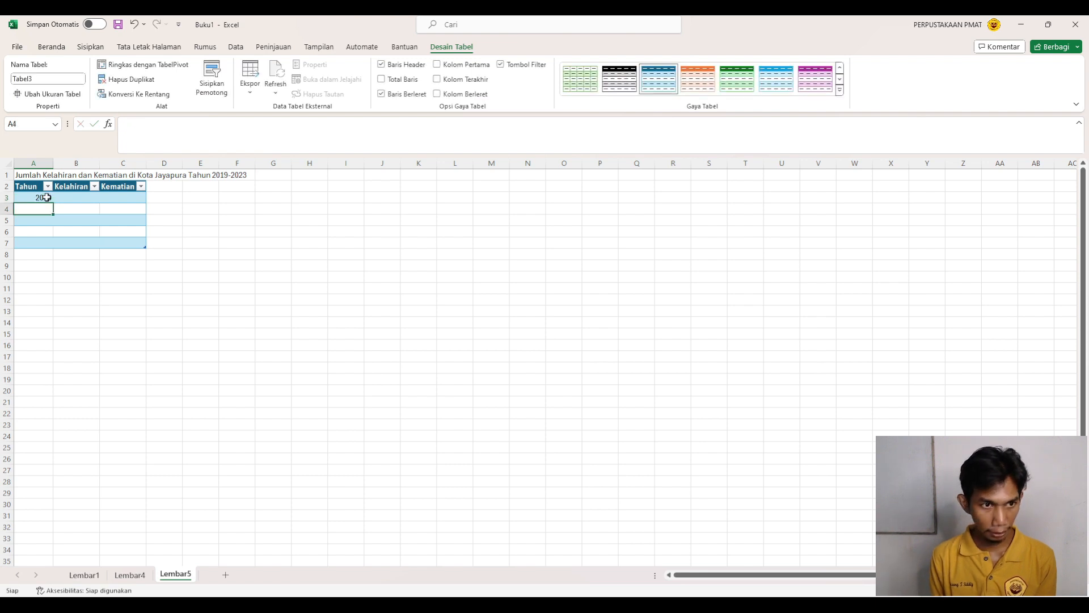
click(47, 197)
drag(53, 204, 43, 252)
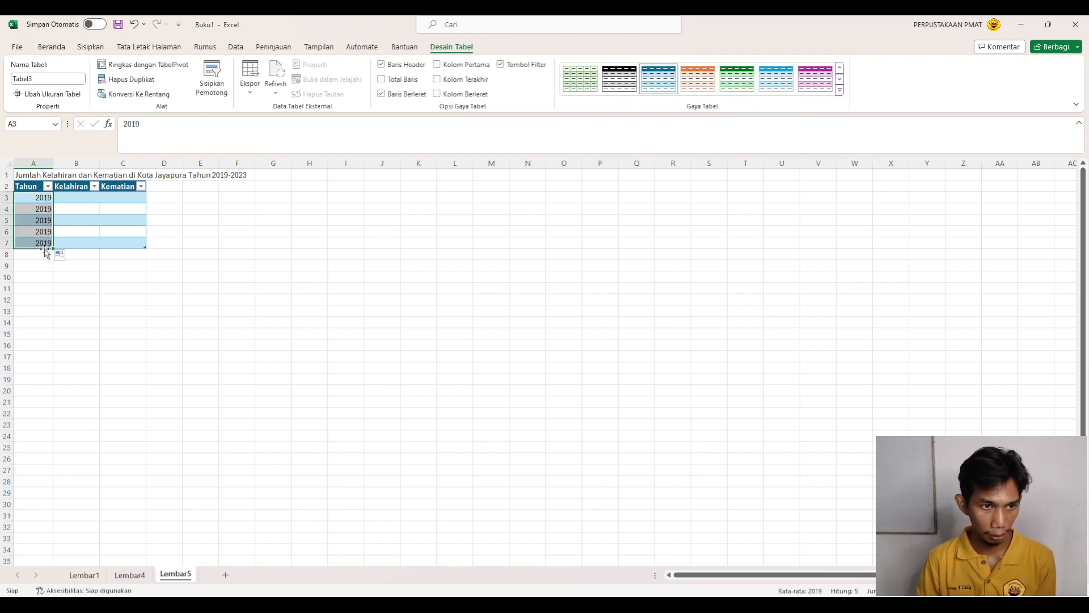
click(67, 259)
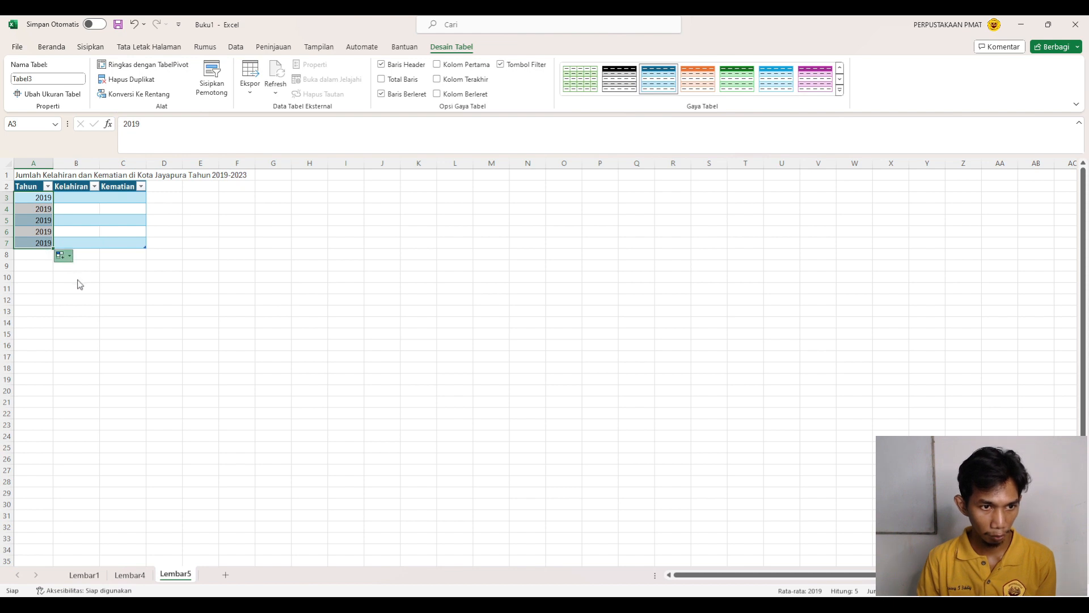
click(75, 280)
click(108, 319)
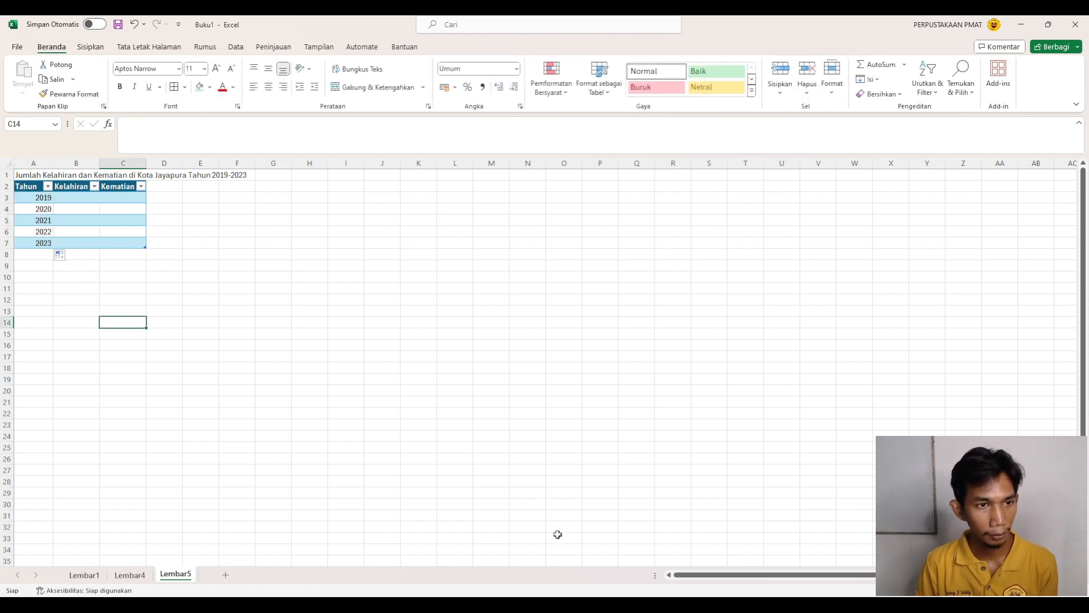
Enter the Kelahiran figures from the PDF: 147624 for 2019 and 150602 for 2020.
key(alt+Tab)
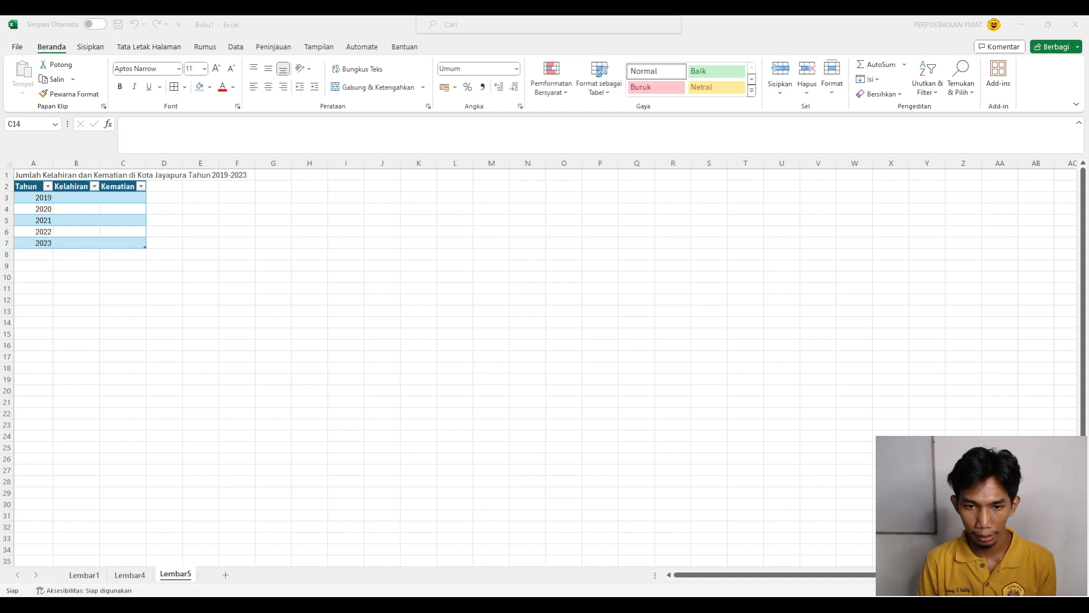
key(alt+Tab)
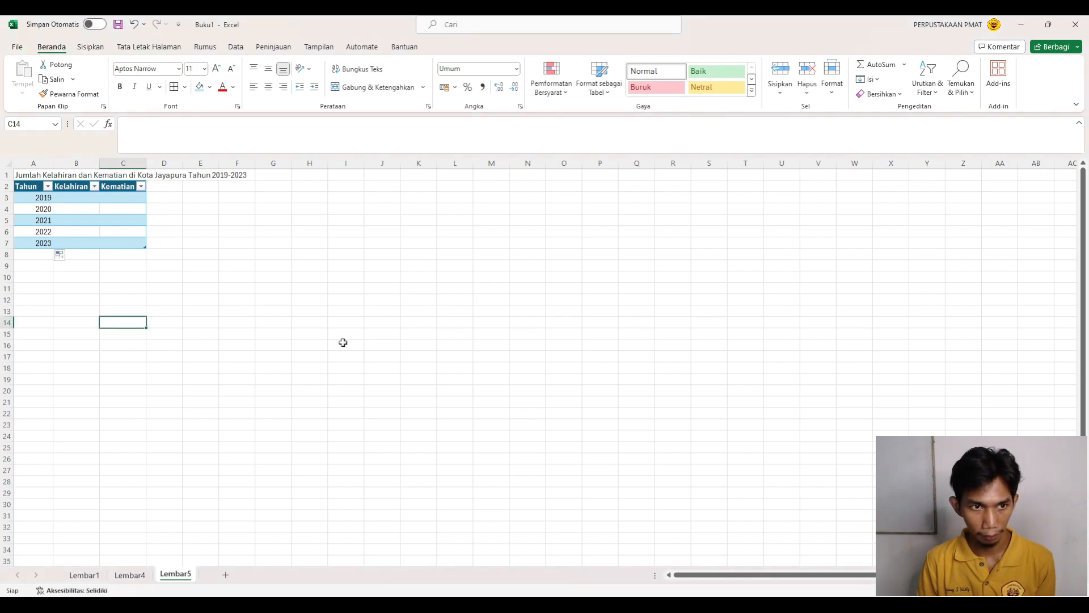
click(78, 197)
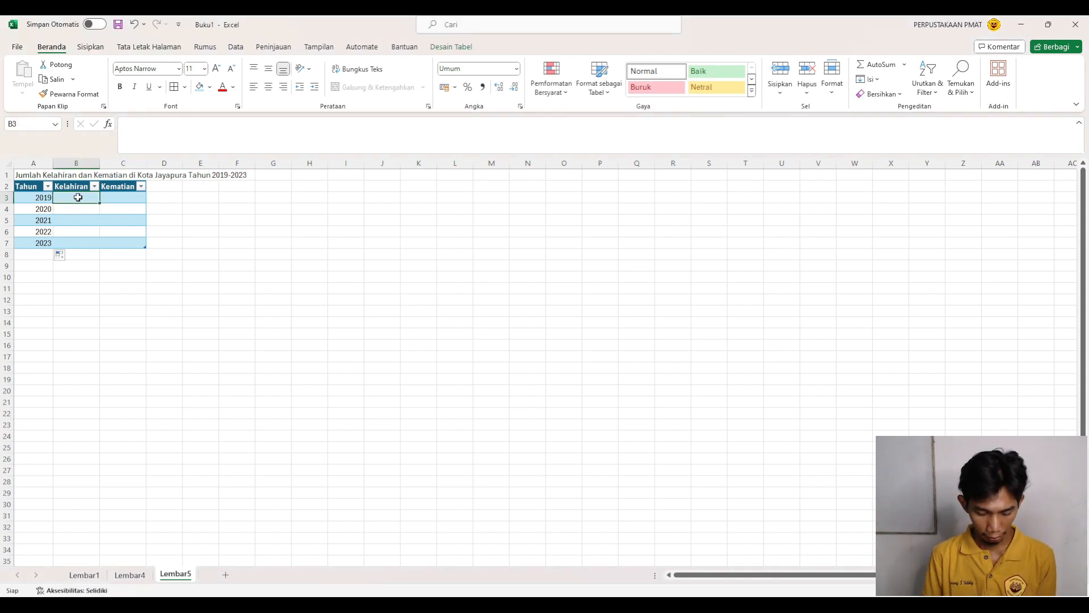
text(14762)
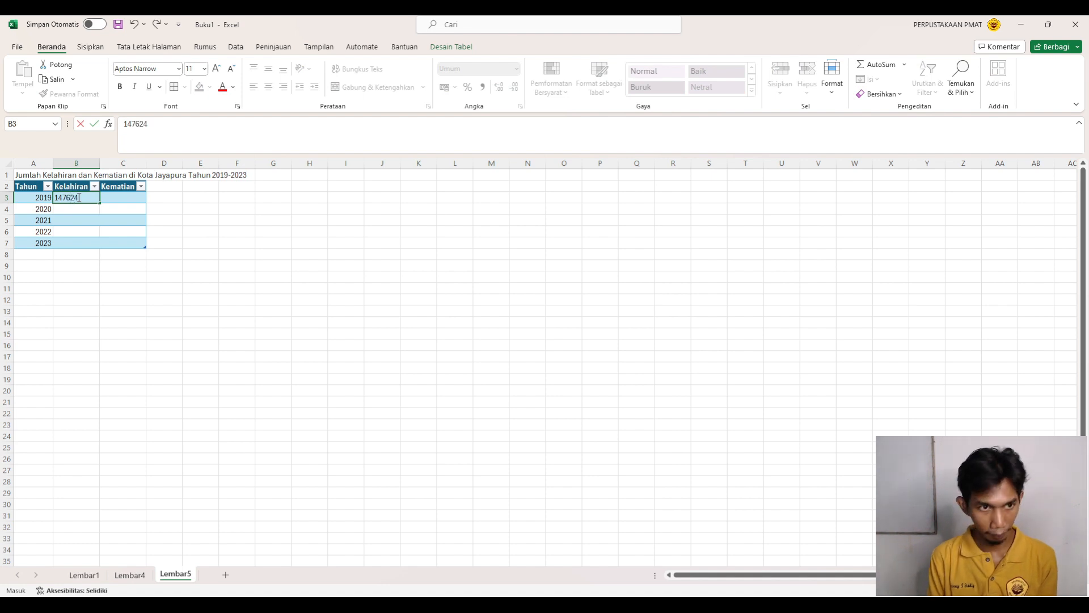
text(4)
key(Return)
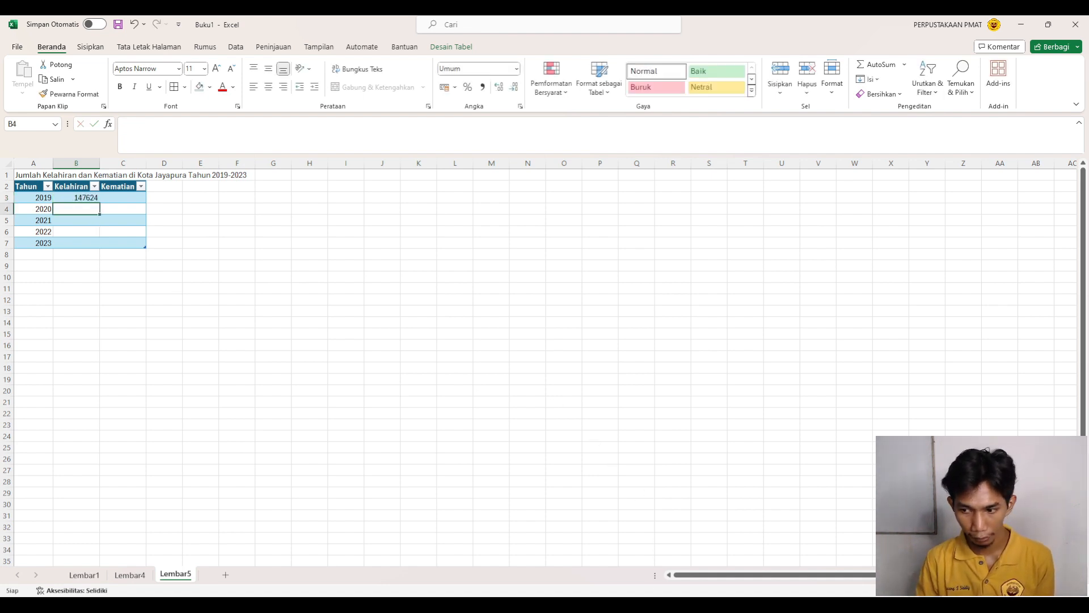
key(alt+Tab)
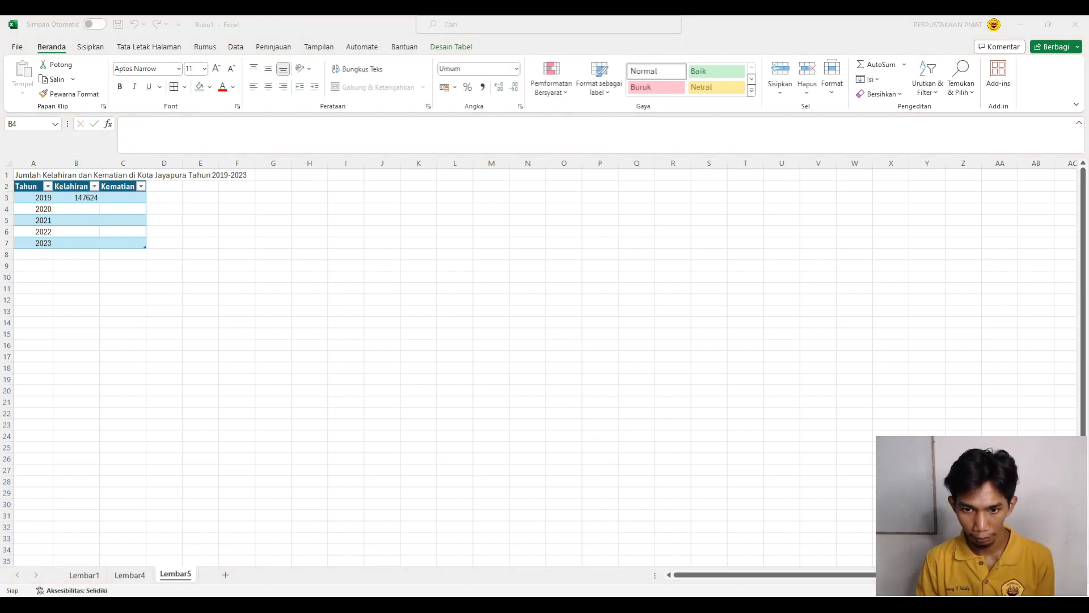
key(alt+Tab)
text(1)
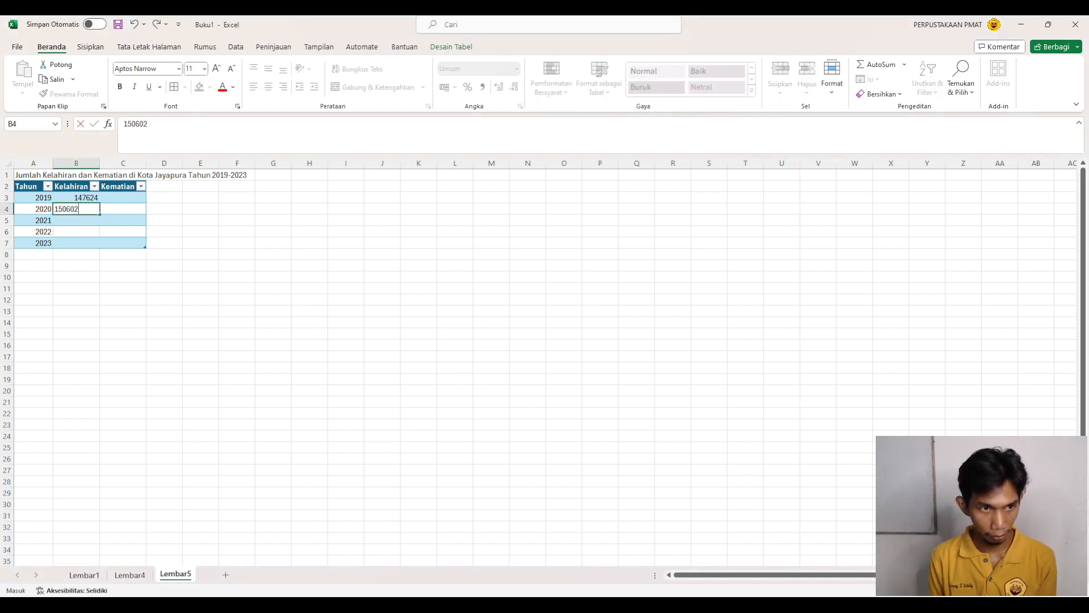
key(Return)
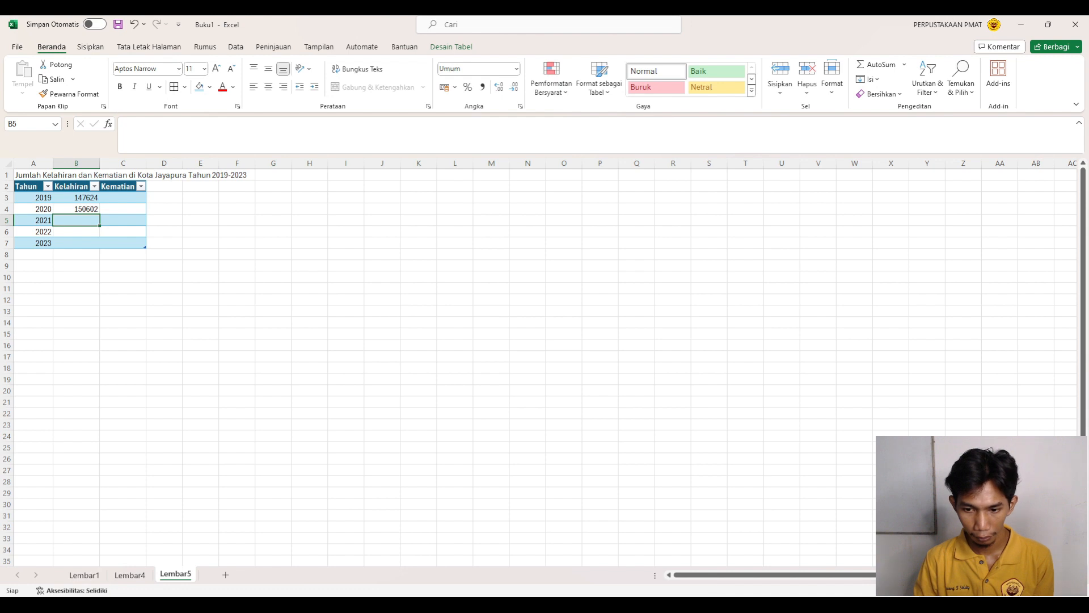
Enter 151815 as the Kelahiran figure for 2021 in cell B5, checking it against the PDF.
key(alt+Tab)
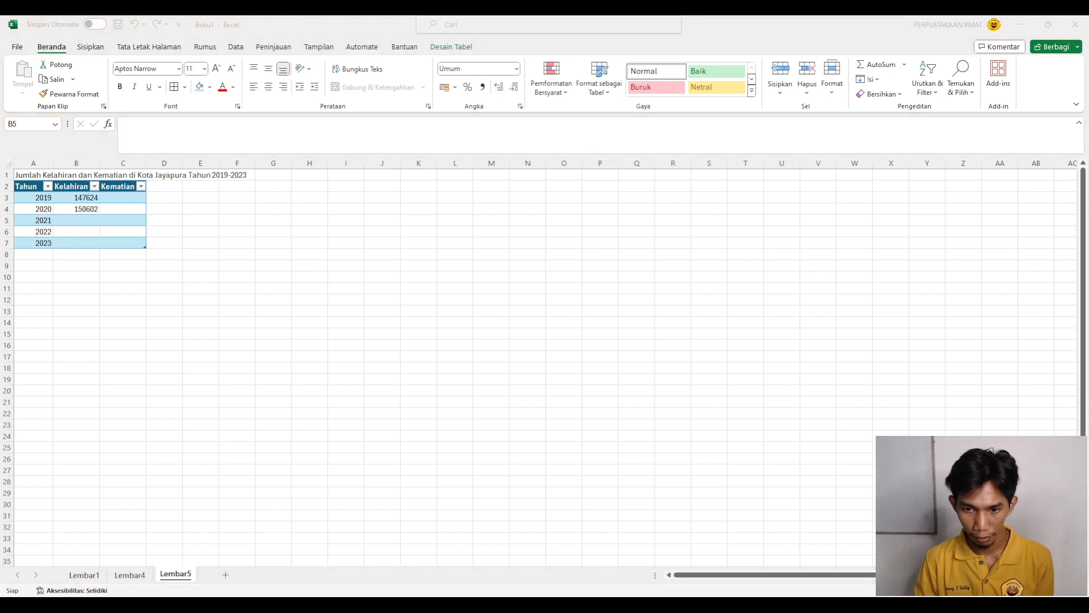
key(alt+Tab)
text(1)
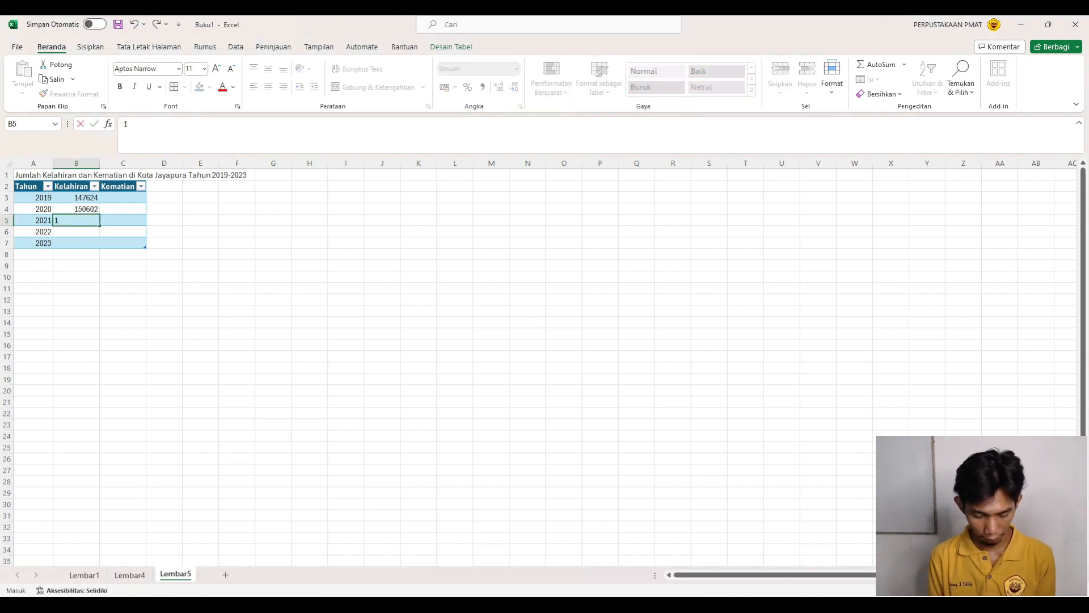
text(511)
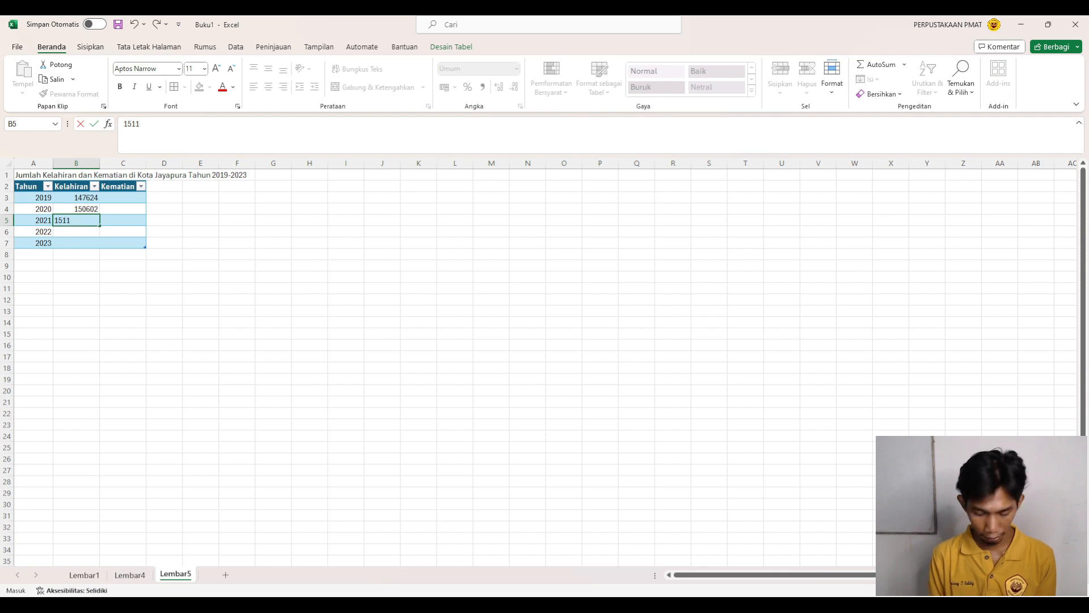
text(85)
key(Return)
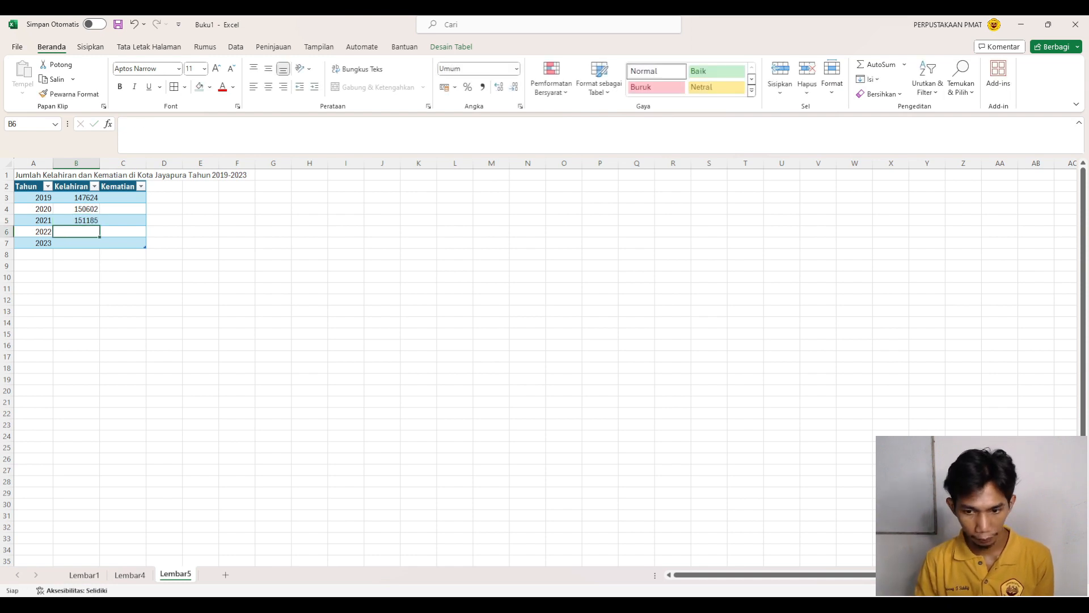
key(alt+Tab)
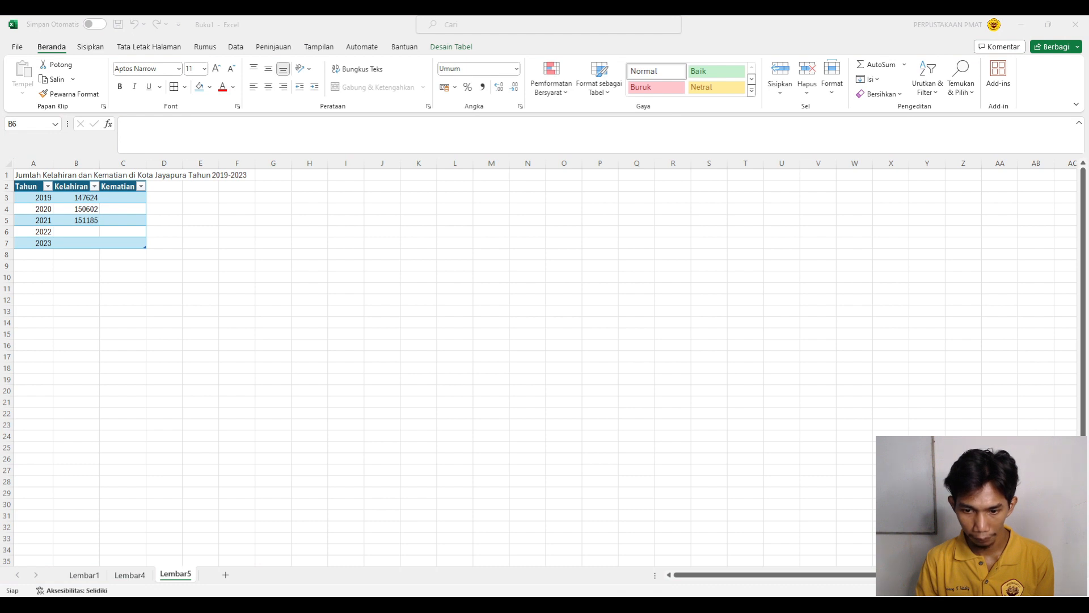
key(alt+Tab)
click(92, 219)
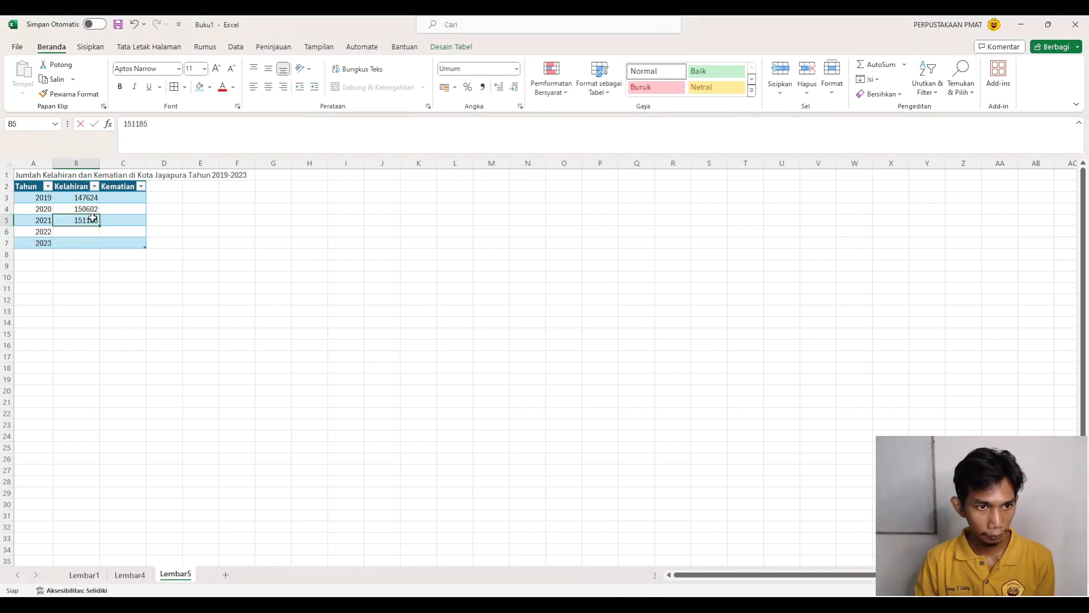
double_click(92, 220)
key(BackSpace)
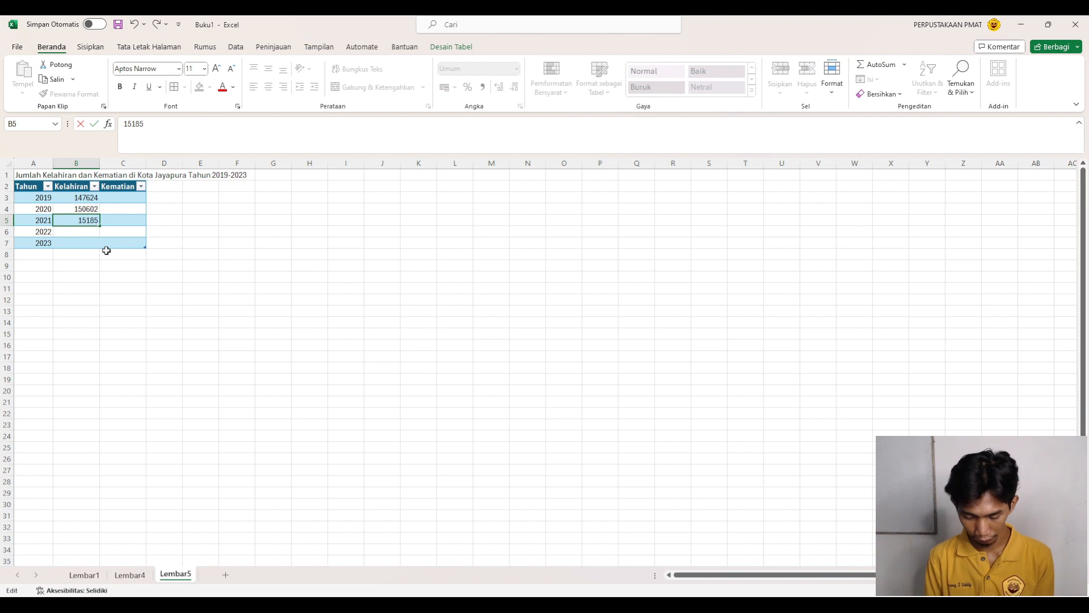
text(1)
key(Return)
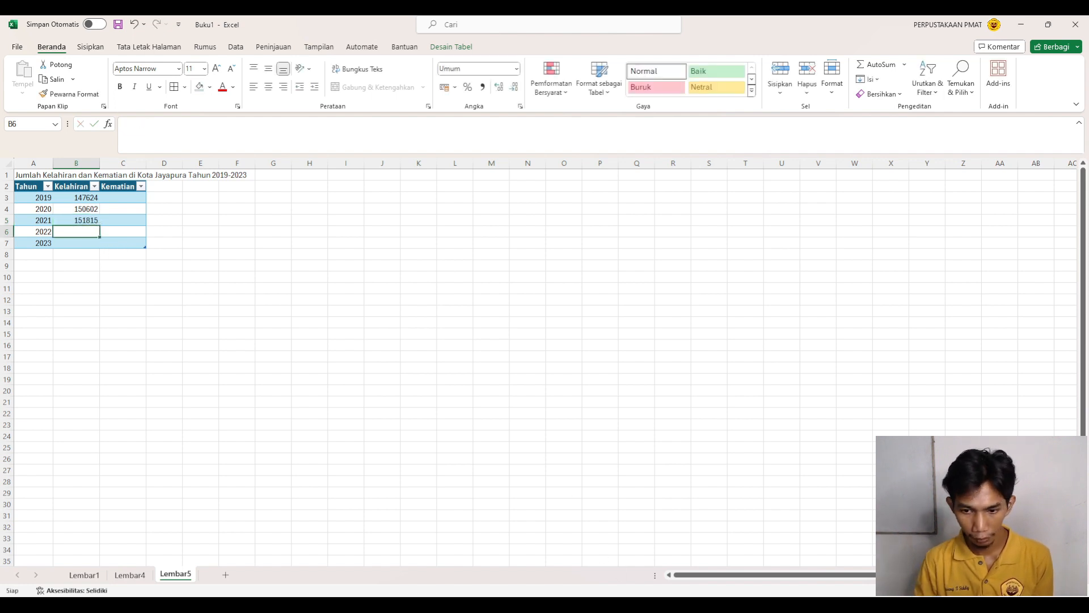
Enter the Kelahiran figures from the PDF: 175682 for 2022 and 182695 for 2023.
key(alt+Tab)
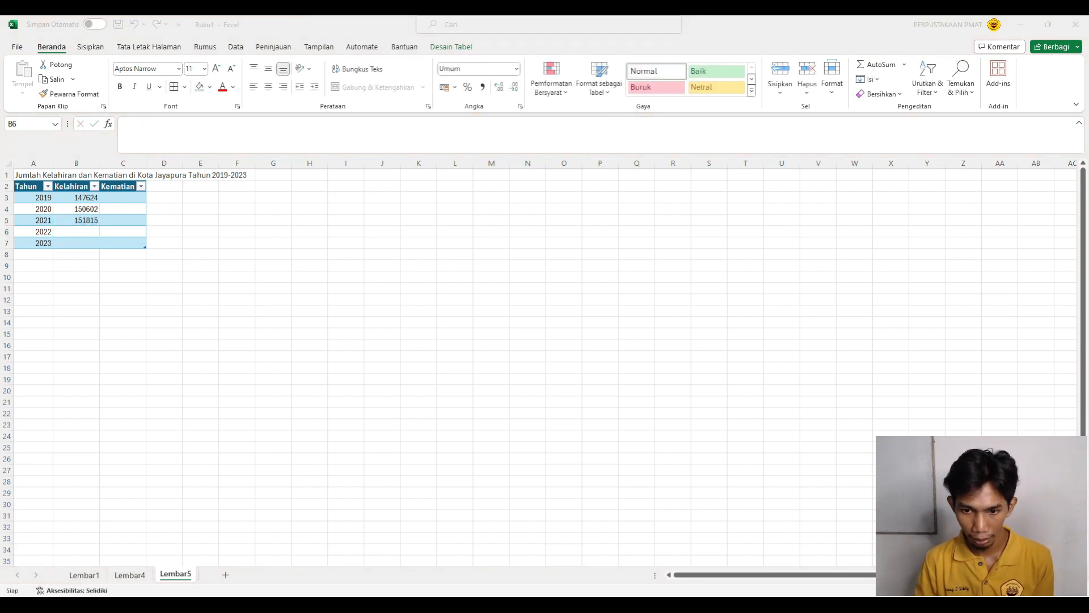
key(alt+Tab)
text(17)
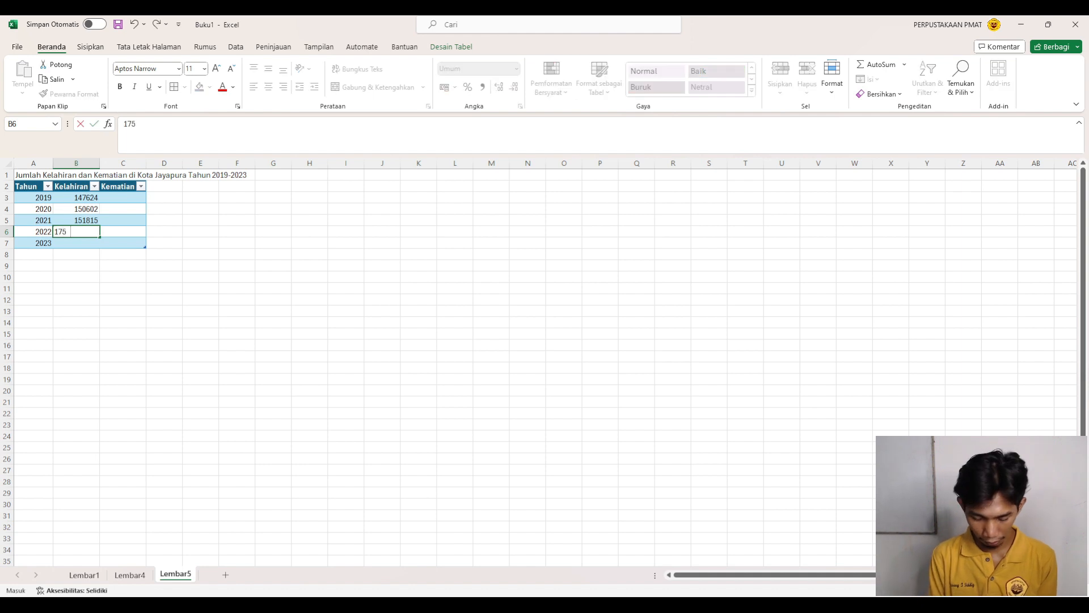
text(5682)
key(Return)
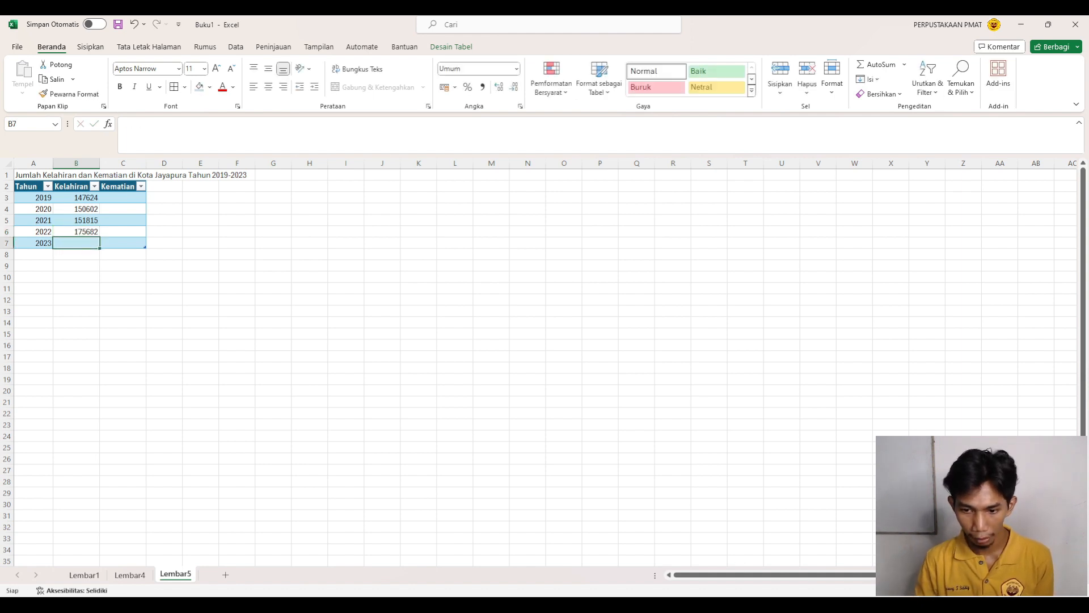
key(alt+Tab)
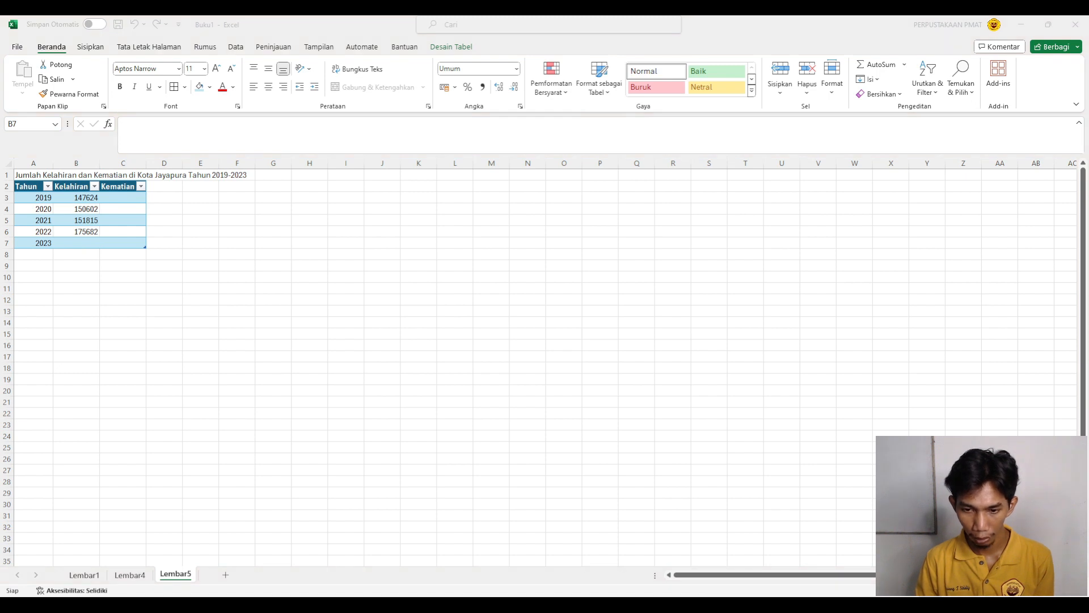
key(alt+Tab)
text(18)
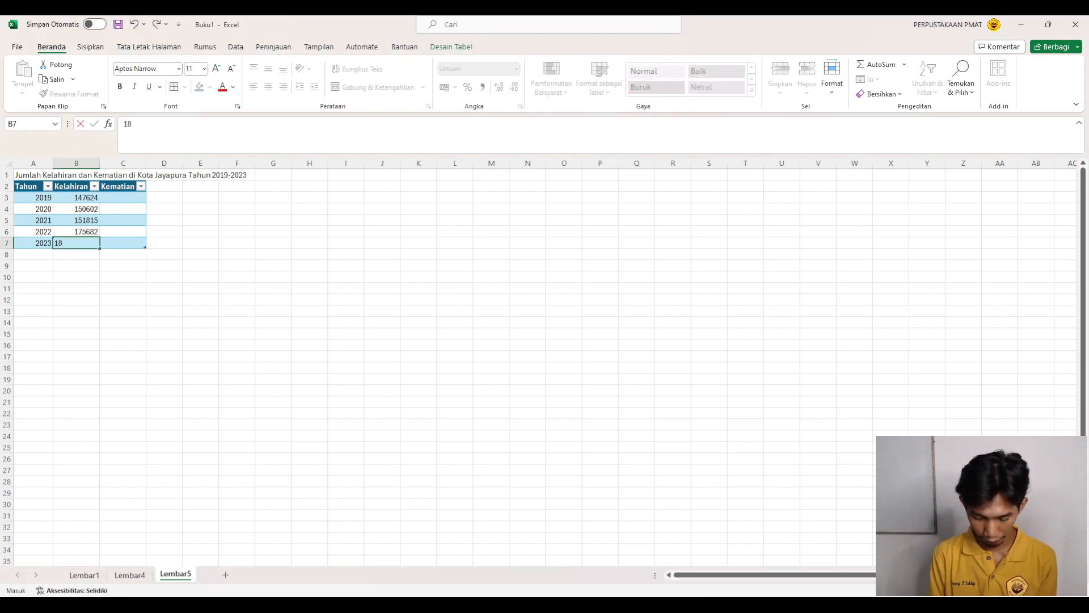
text(2695)
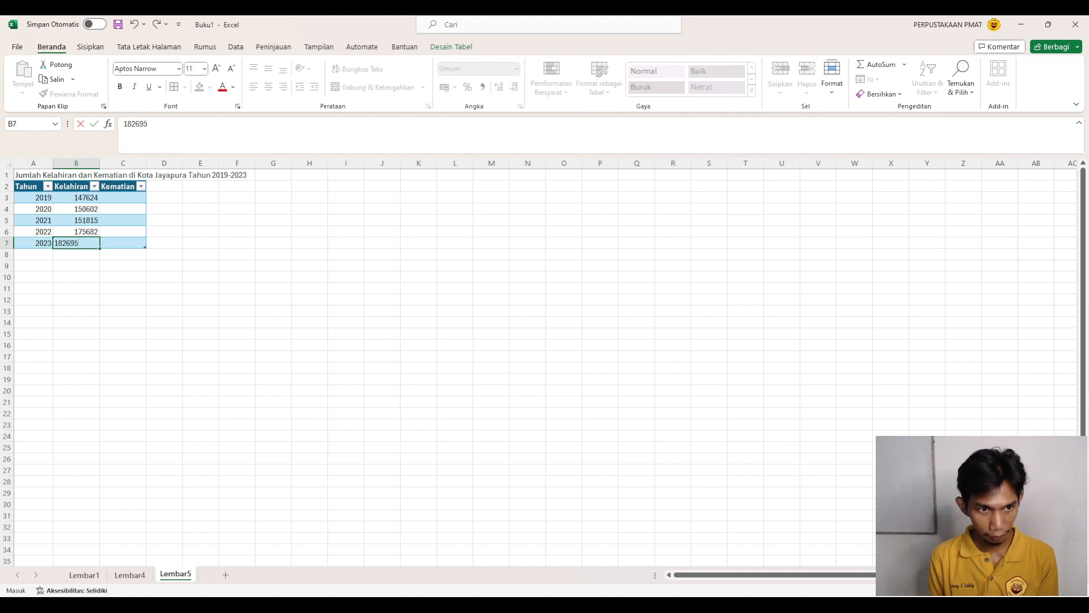
key(Return)
Enter the Kematian figures from the PDF: 3813 for 2019 and 5144 for 2020.
key(alt+Tab)
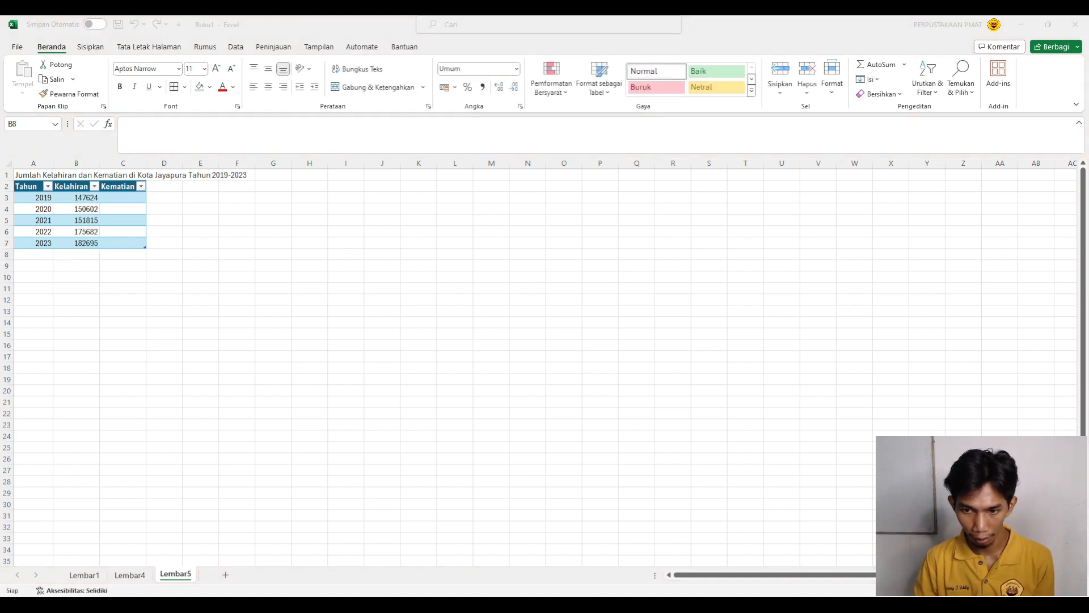
key(alt+Tab)
click(123, 199)
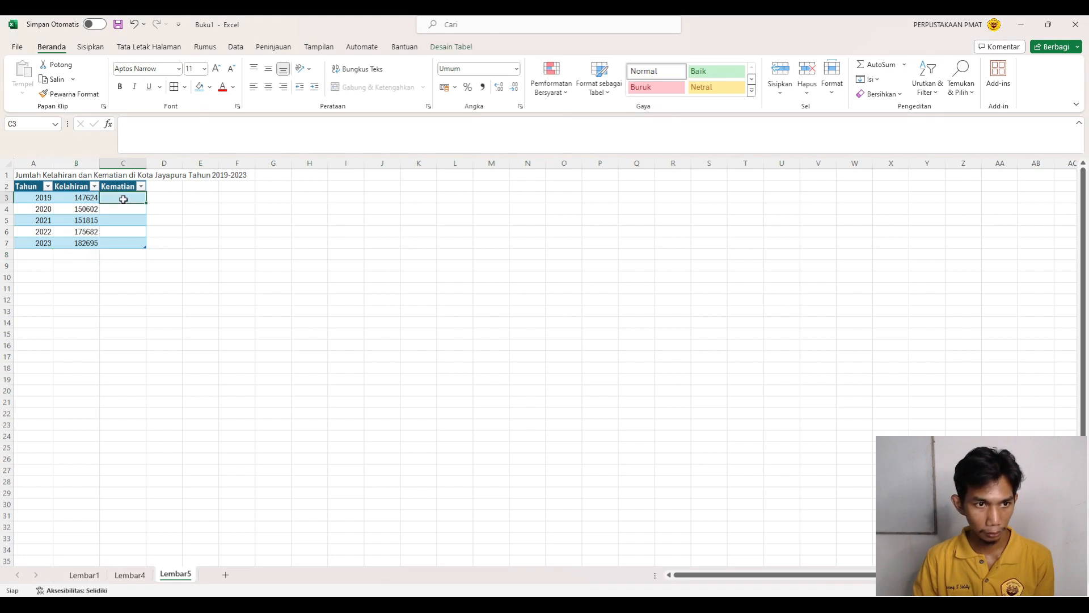
text(3813)
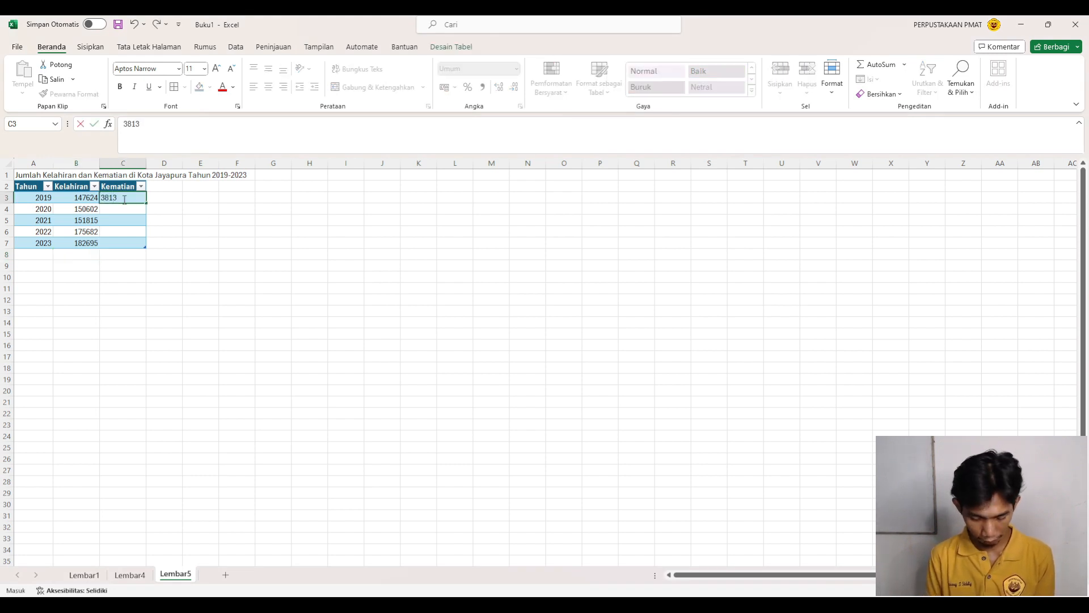
key(Return)
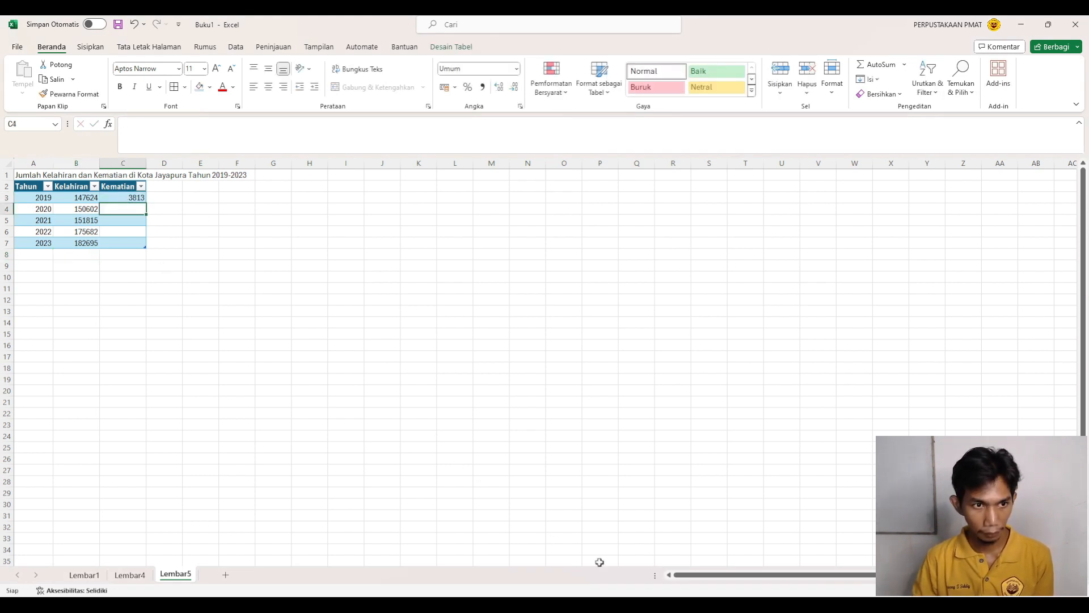
key(alt+Tab)
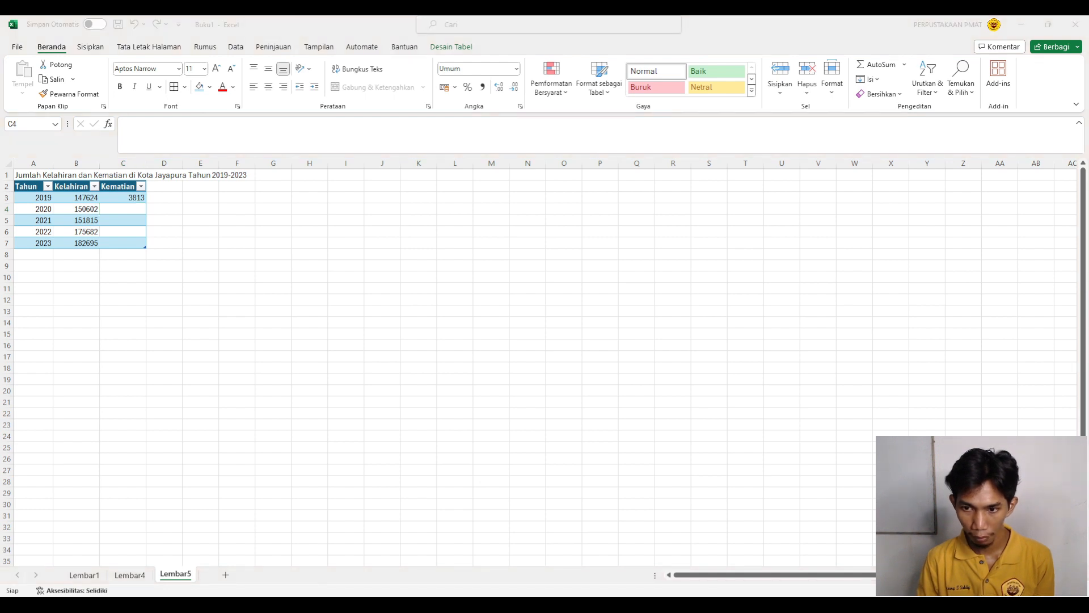
key(alt+Tab)
text(5144)
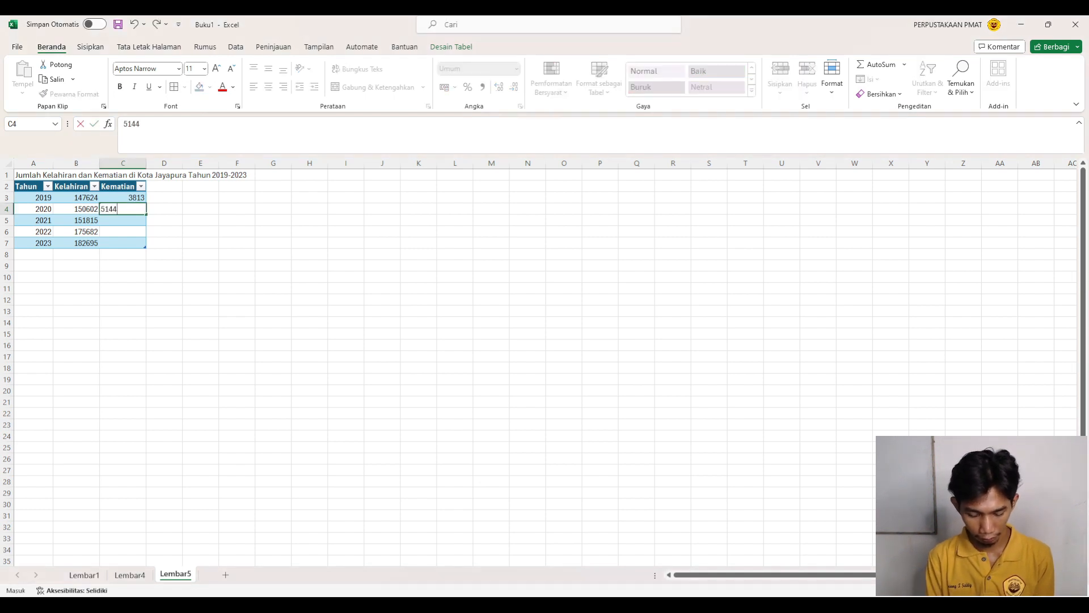
key(Return)
Enter the Kematian figures from the PDF: 6126 for 2021 and 992 for 2022.
key(alt+Tab)
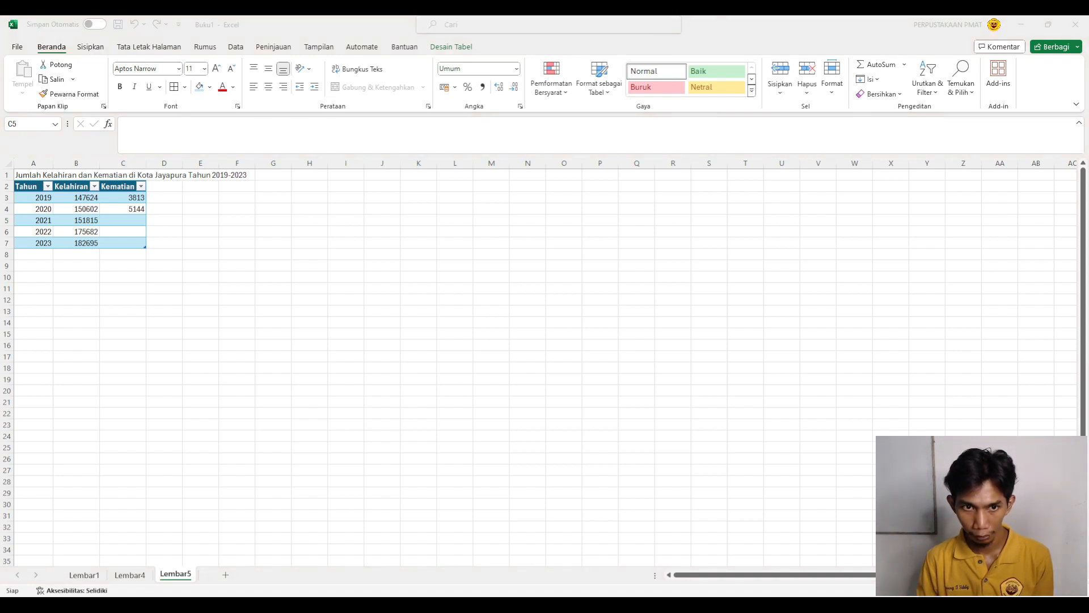
key(alt+Tab)
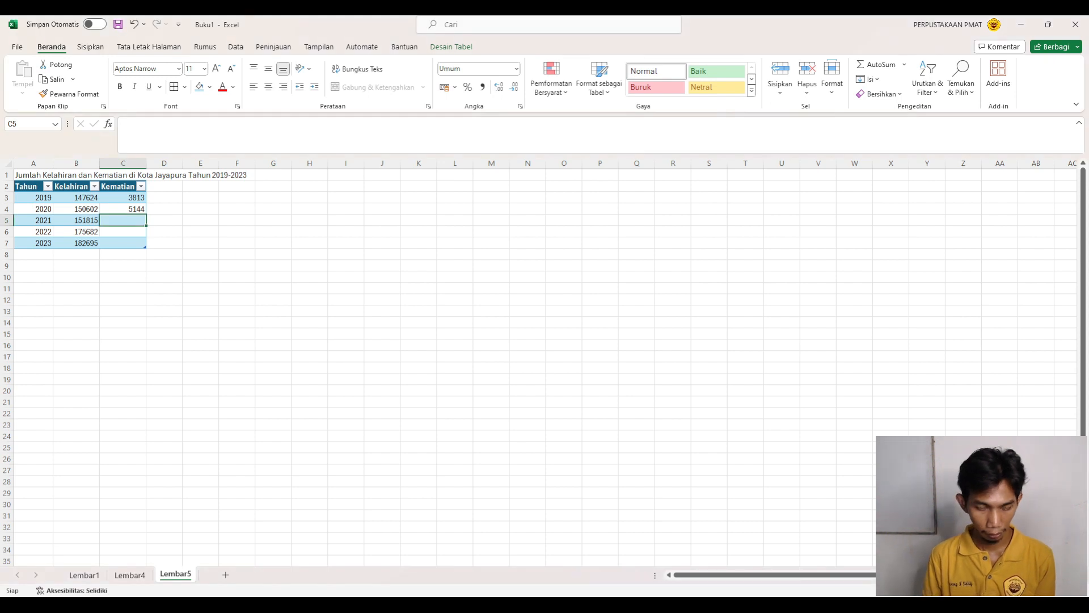
text(6126)
key(Return)
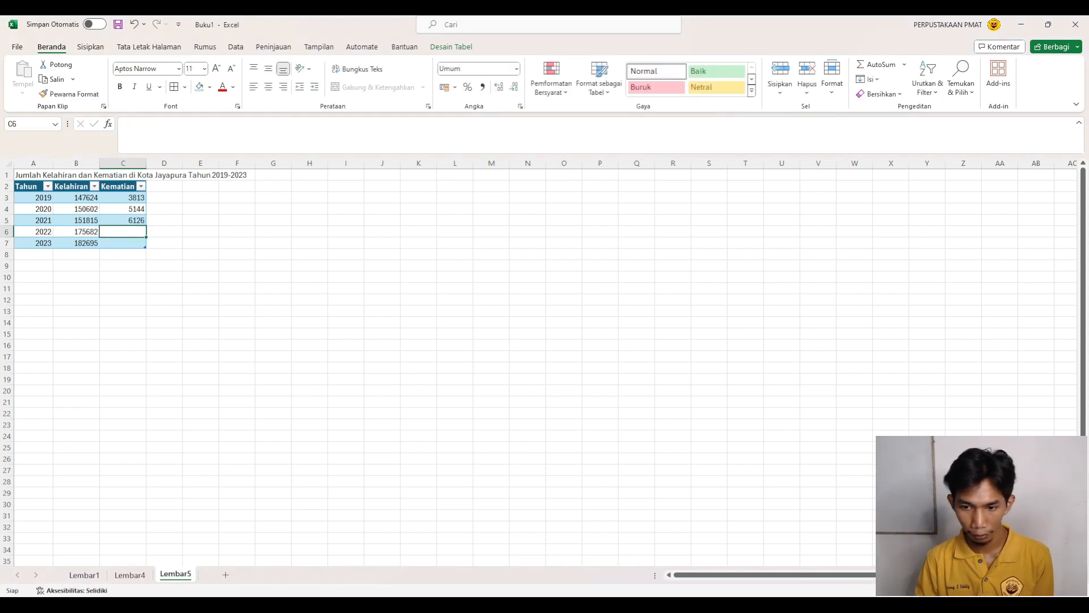
key(alt+Tab)
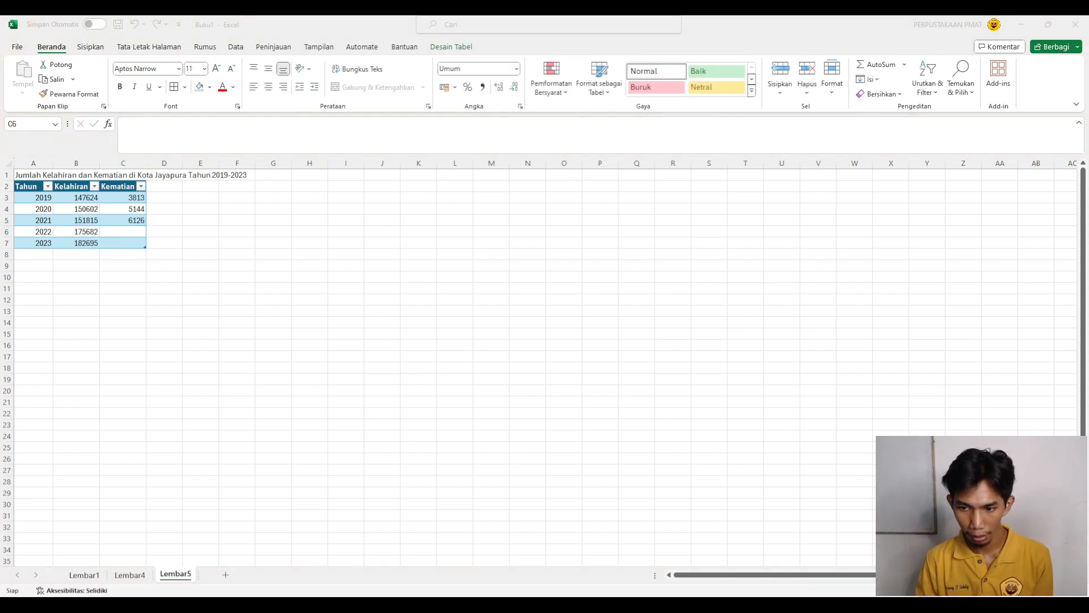
key(alt+Tab)
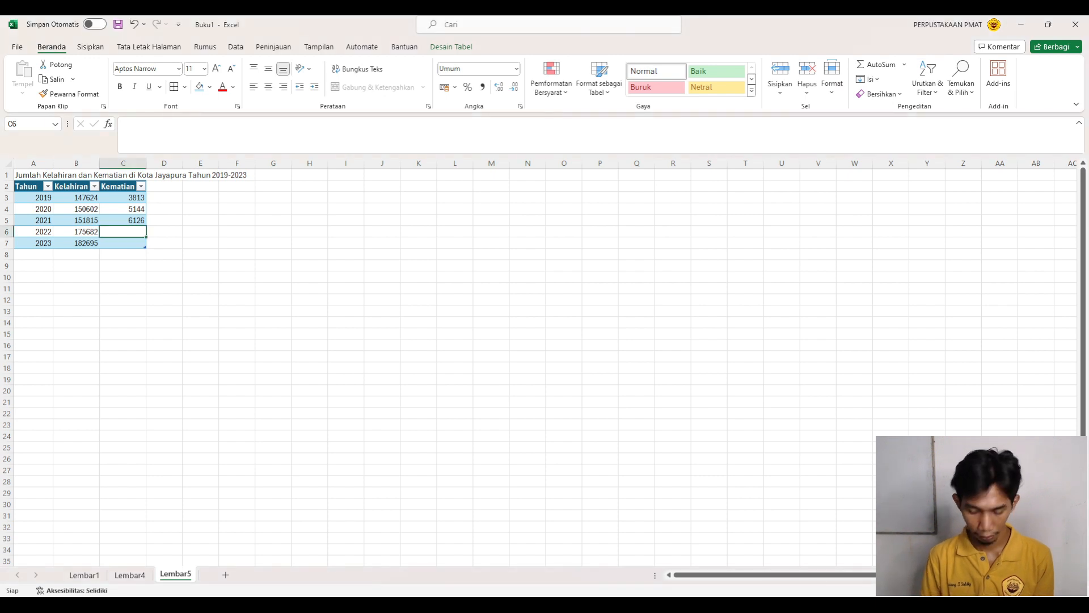
text(992)
key(Return)
Enter 888 as the Kematian figure for 2023 in cell C7.
text(88)
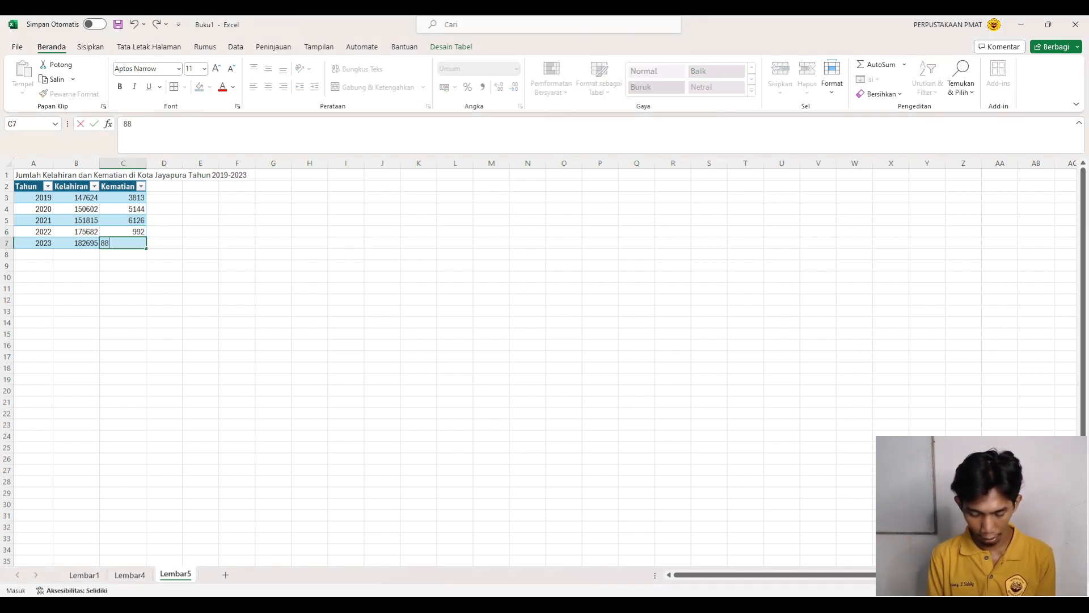
key(Return)
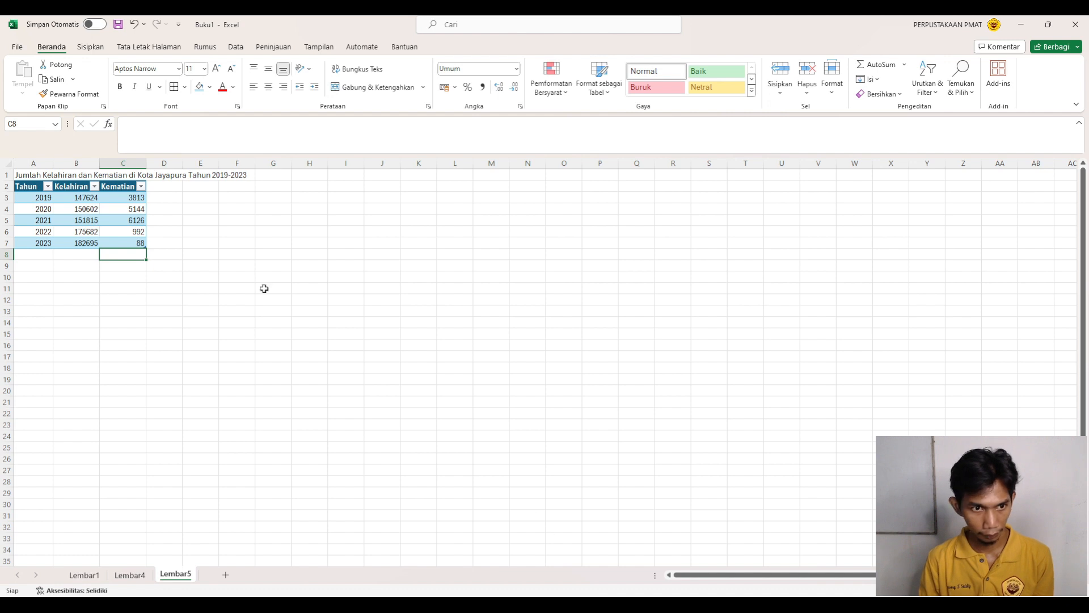
click(141, 243)
text(888)
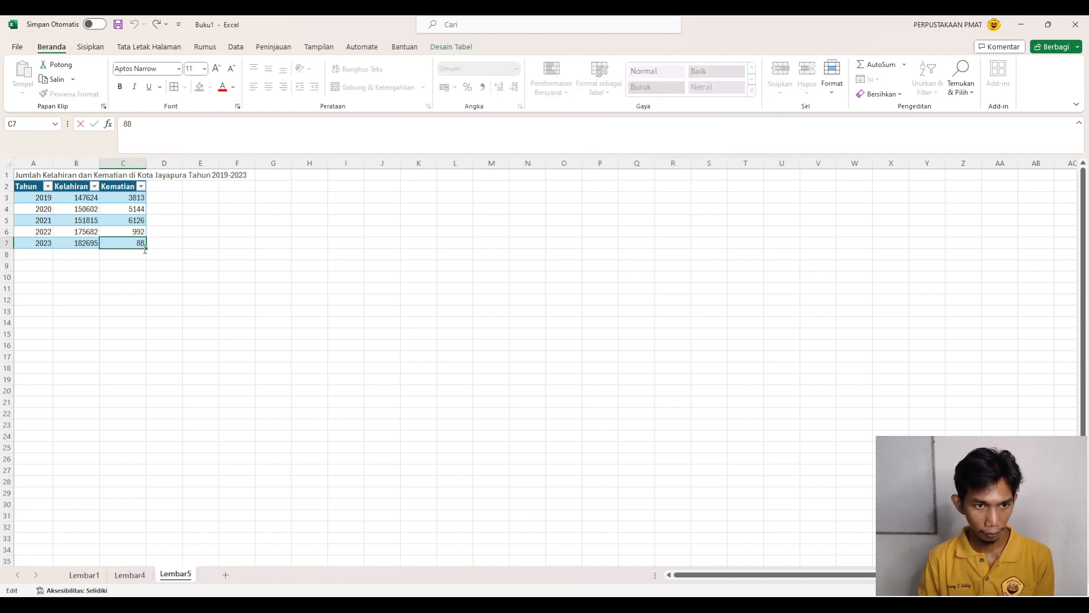
key(Return)
click(157, 289)
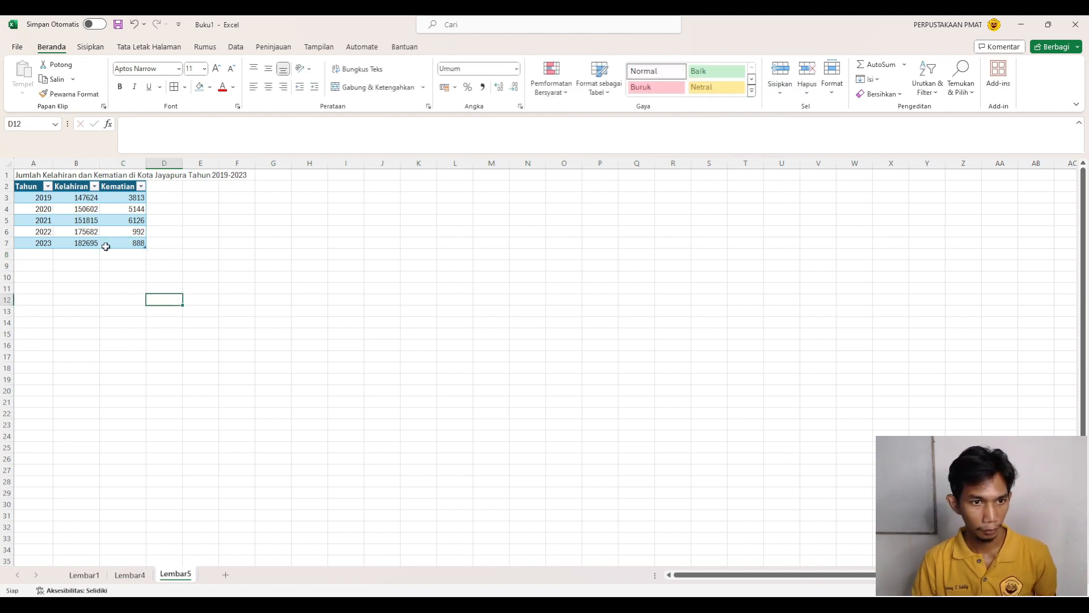
Format the Kelahiran and Kematian figures in B3:C7 with thousands separators and no decimals.
click(88, 196)
drag(87, 196, 116, 244)
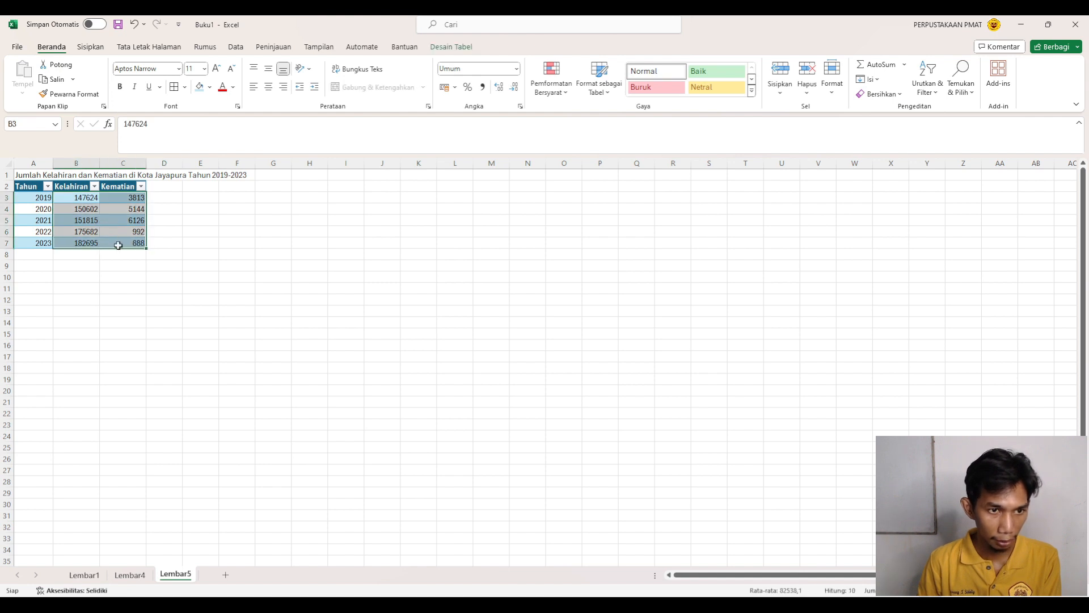
click(482, 87)
click(514, 88)
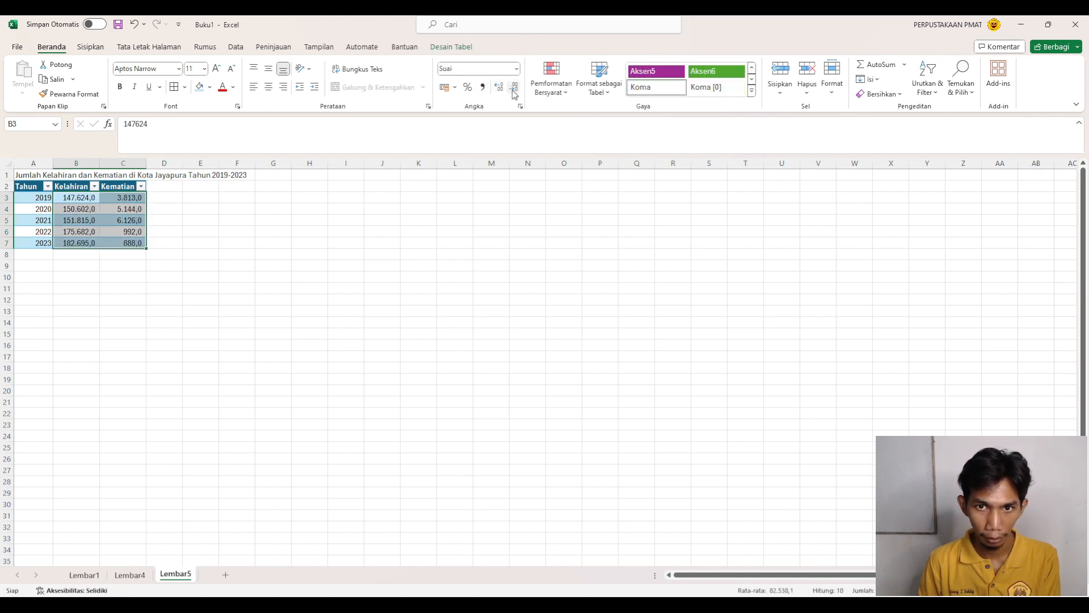
click(514, 88)
click(294, 360)
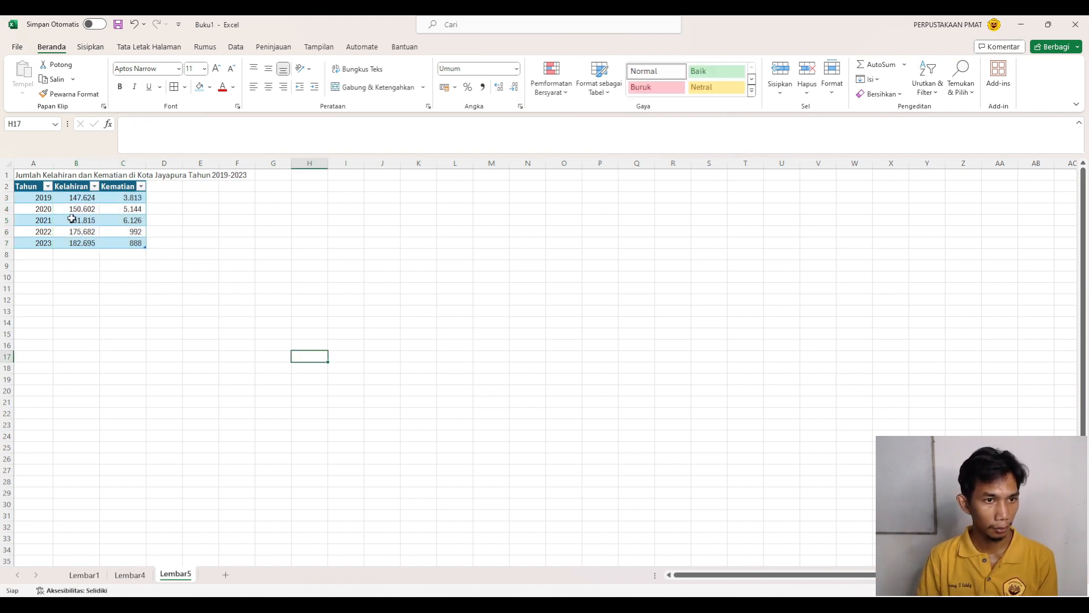
key(alt+Tab)
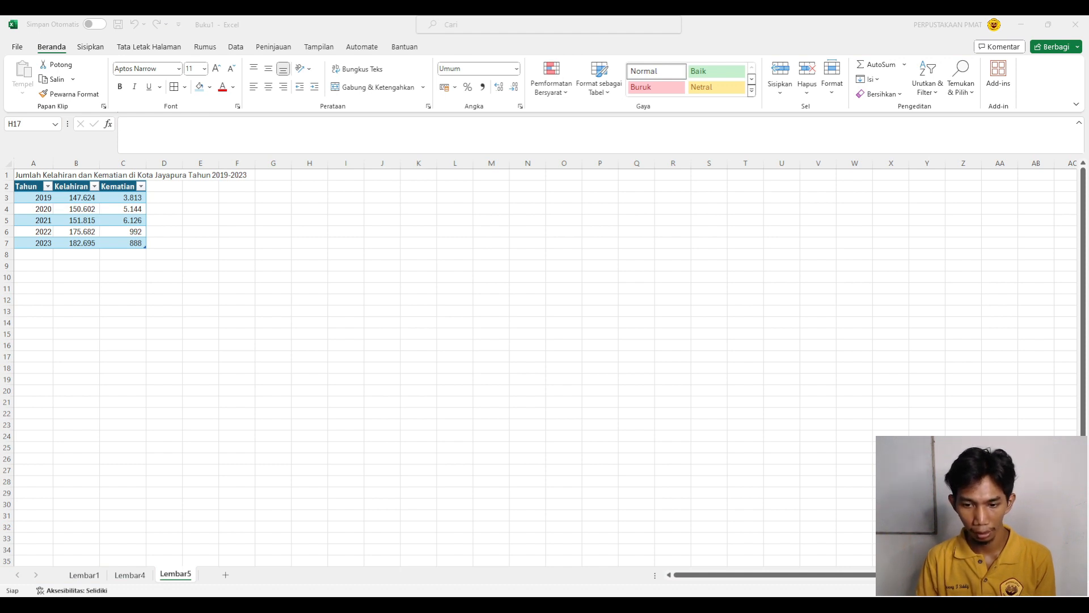
key(alt+Tab)
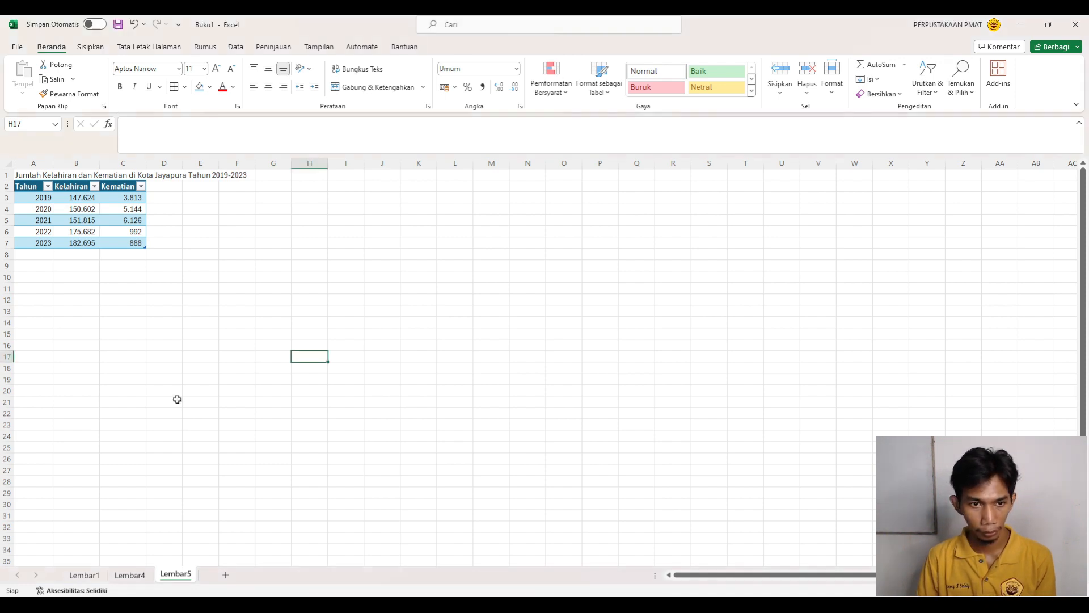
Insert a clustered column chart of Luas Area by Kecamatan from B2:C7 on Lembar1, and move it up to about row 5.
click(95, 580)
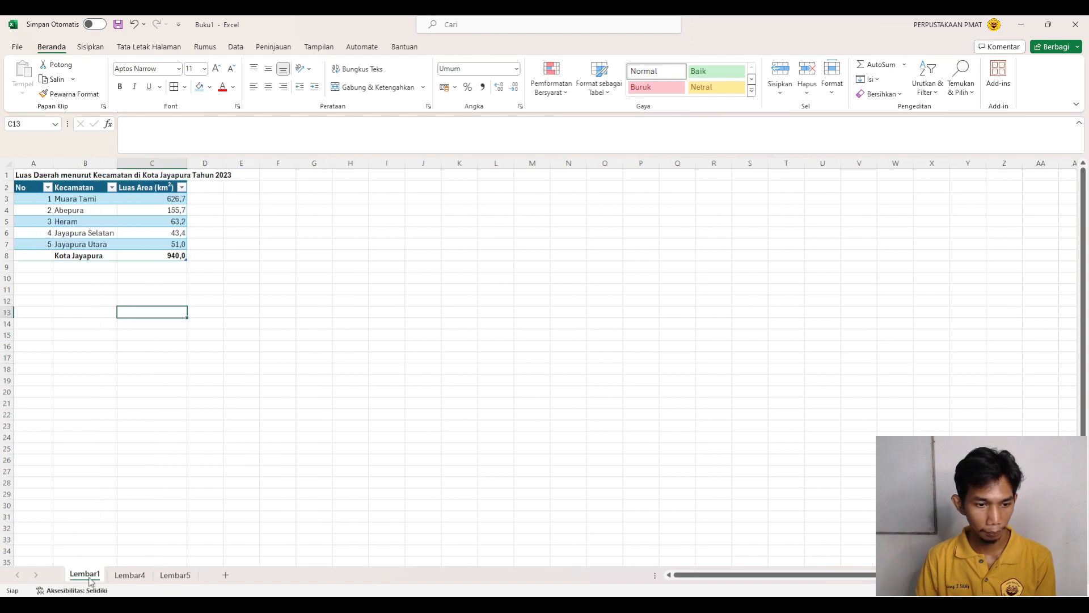
click(47, 341)
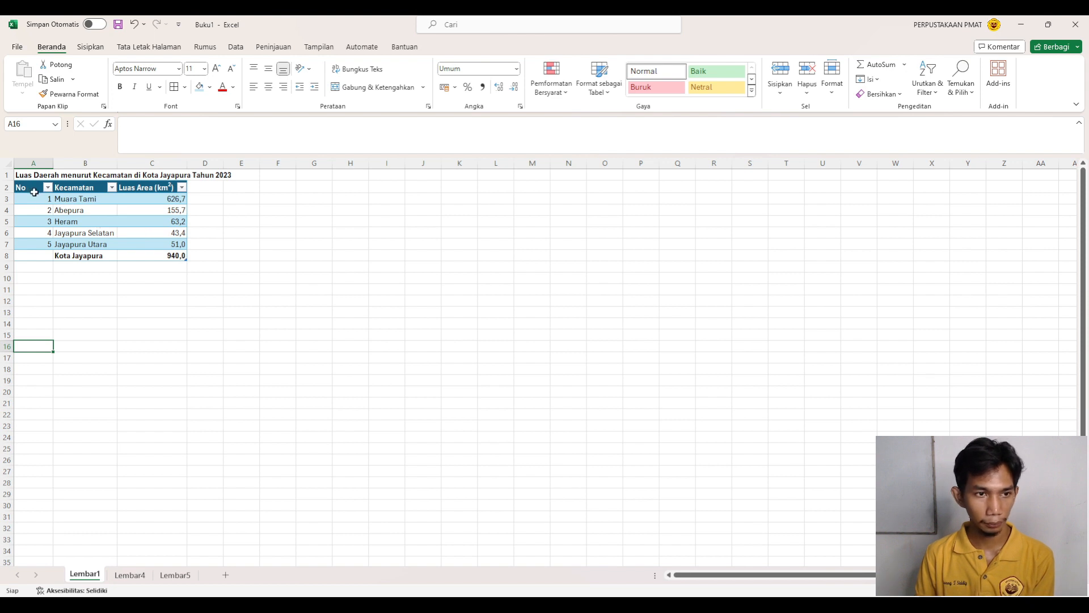
drag(70, 187, 155, 245)
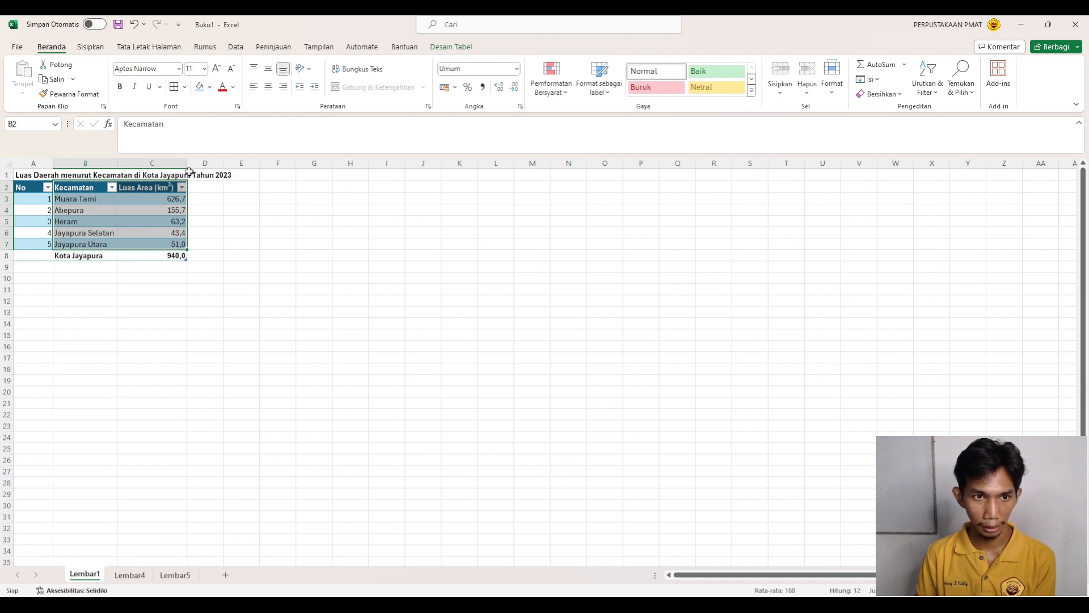
click(96, 50)
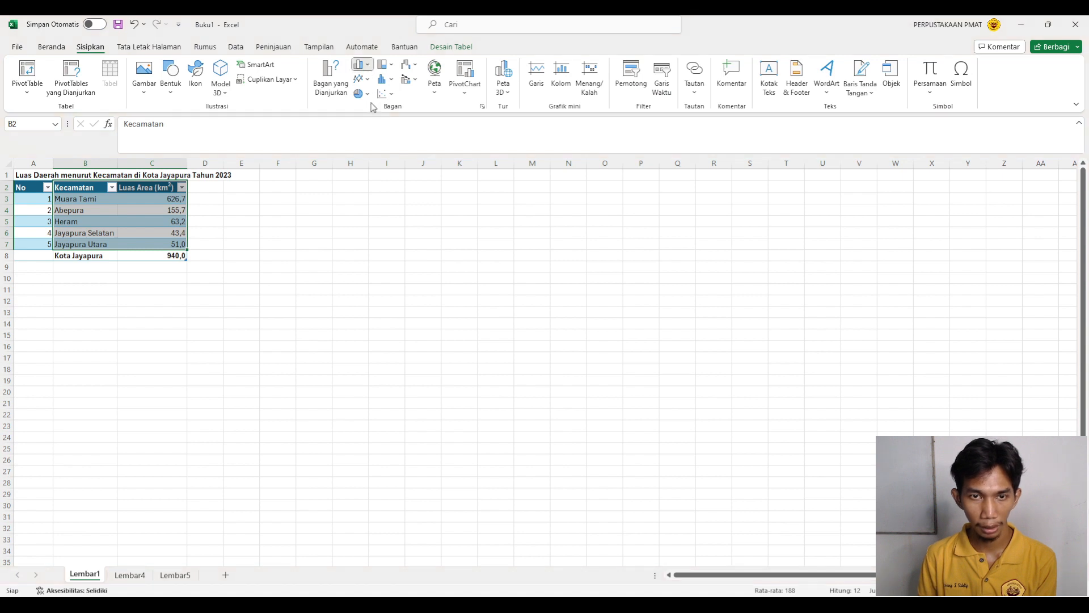
key(alt+F1)
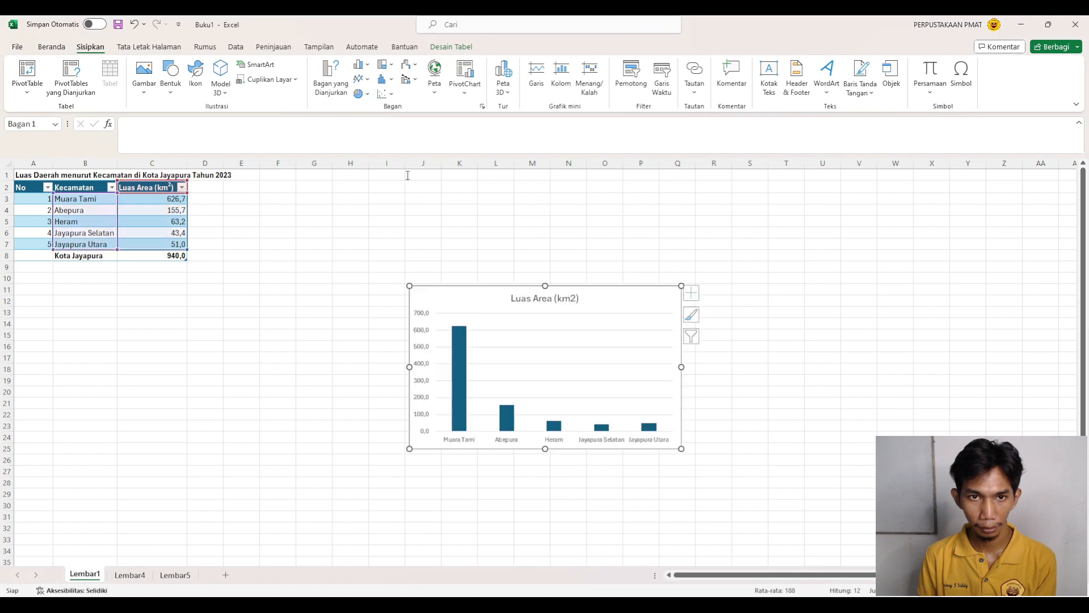
drag(590, 287, 586, 216)
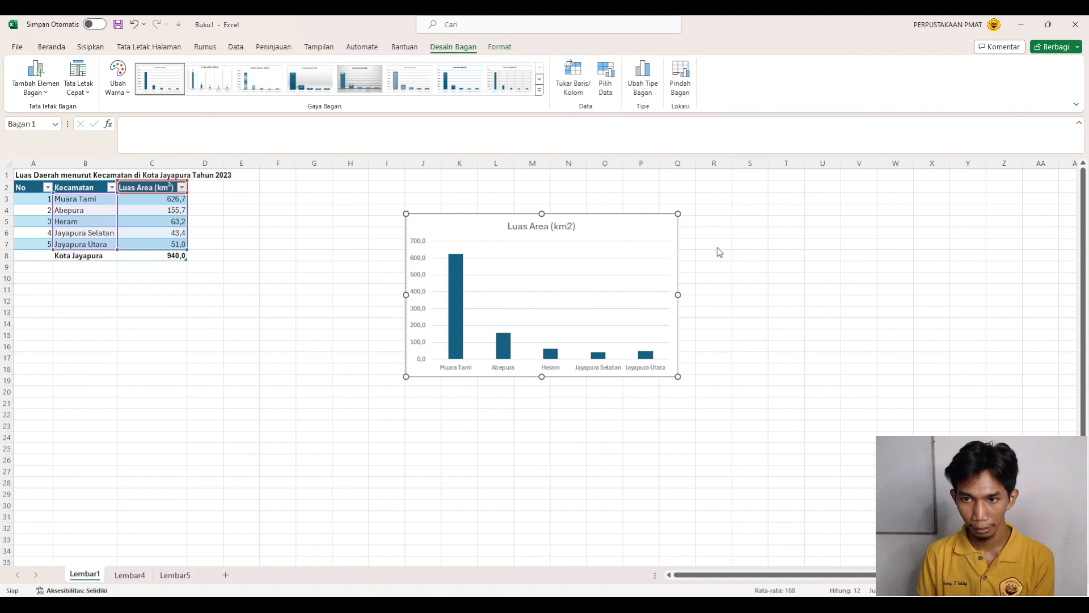
Add axis titles to the column chart and name the vertical axis "Luas Area".
key(ctrl+z)
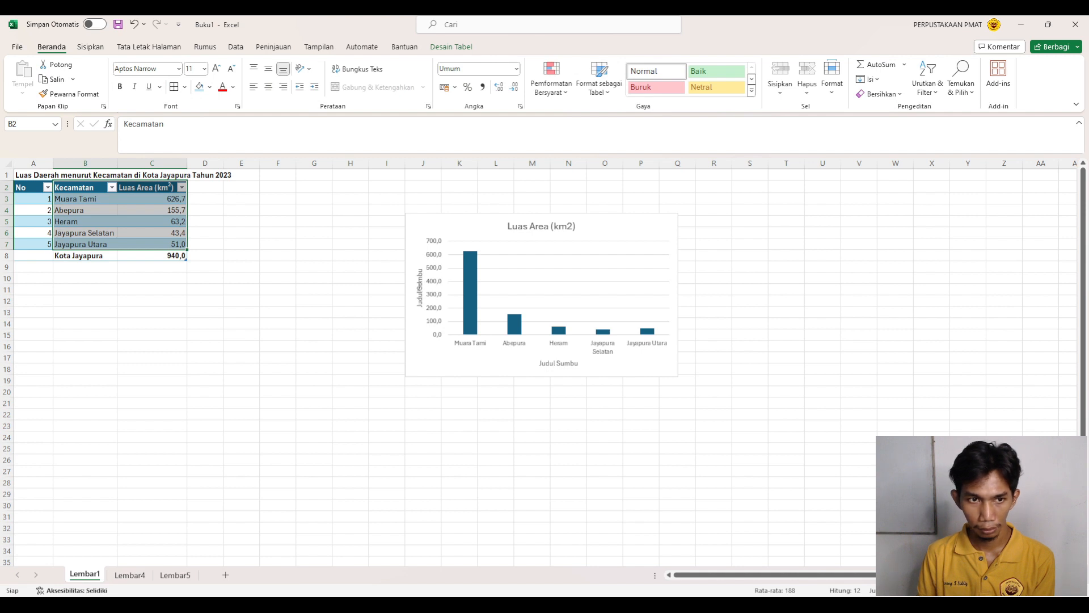
click(419, 287)
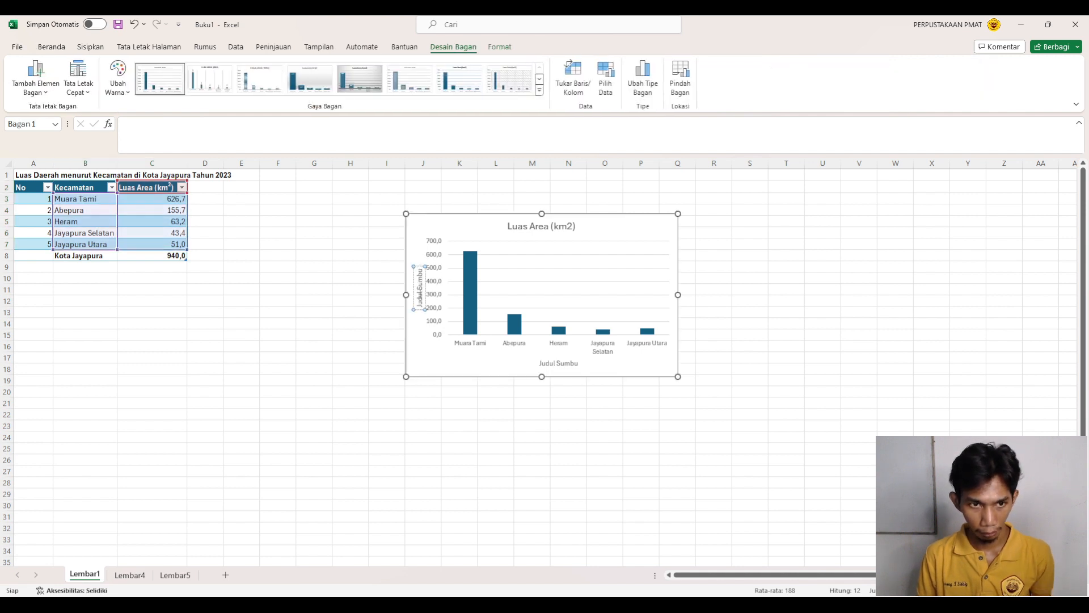
key(ctrl+a)
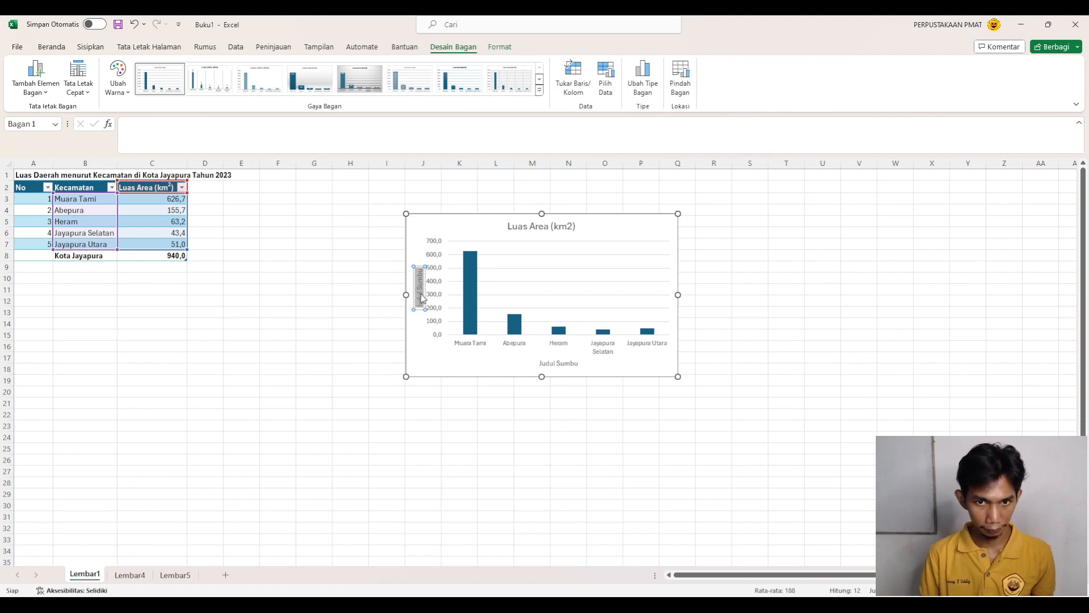
text(Luas A)
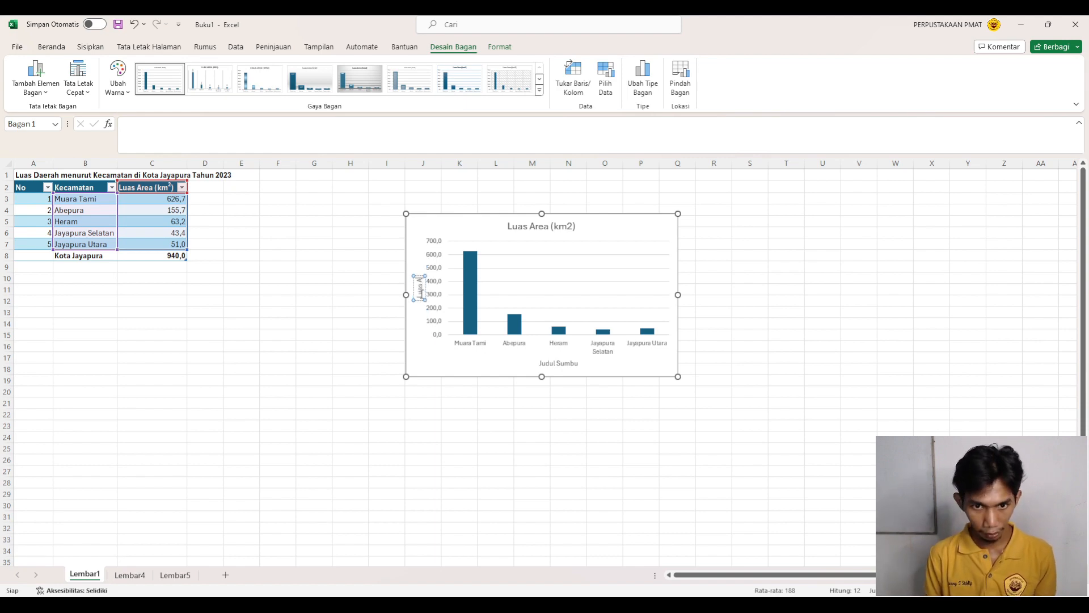
text(rea)
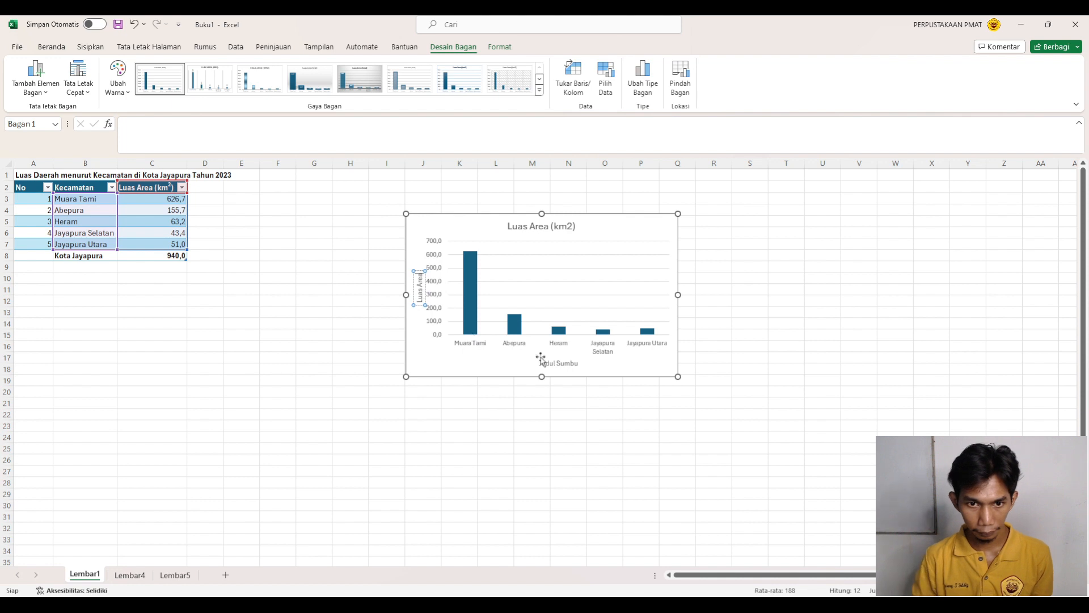
Set the column chart's horizontal axis title to "Kecamatan".
click(556, 365)
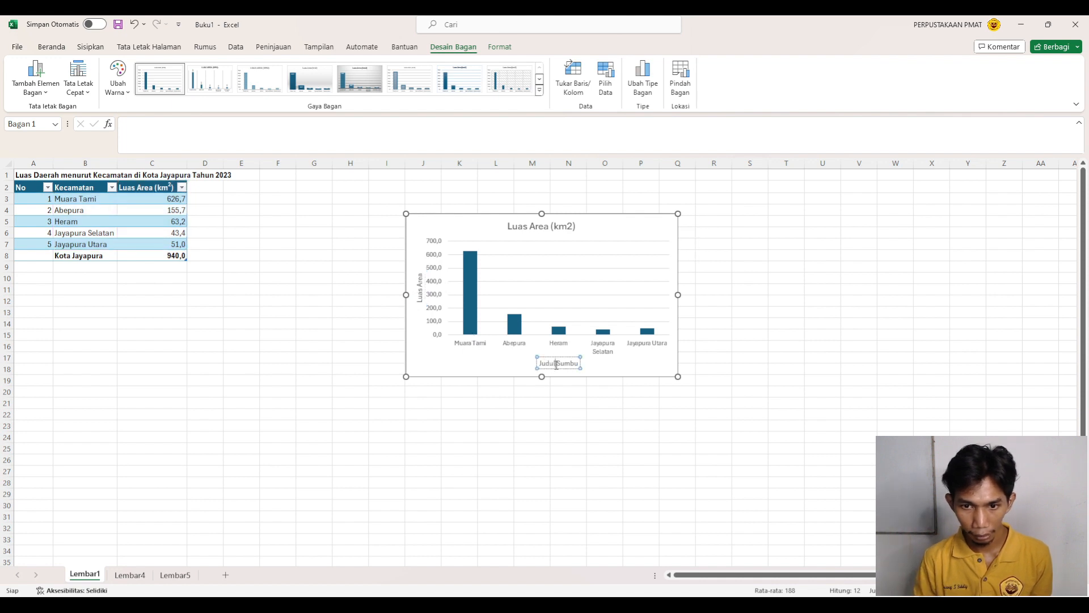
triple_click(556, 365)
text(Ke)
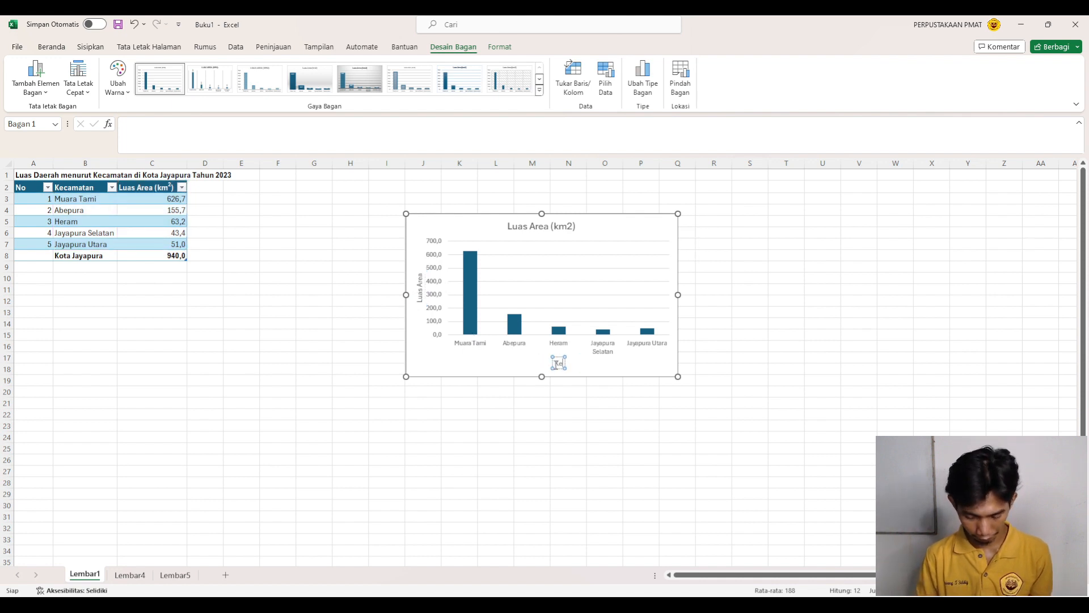
text(camatan)
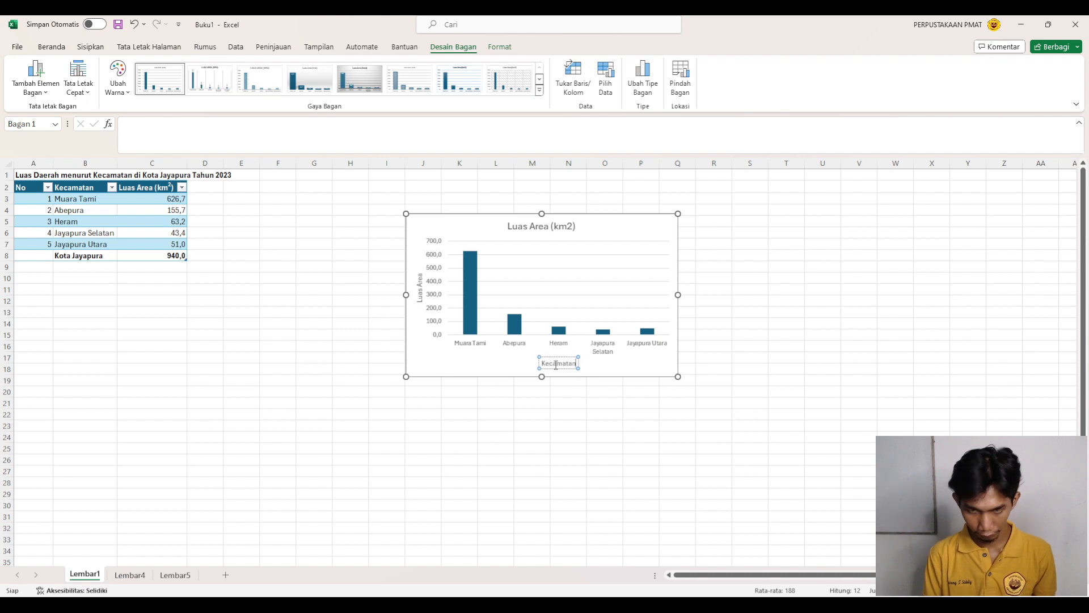
click(592, 355)
Replace the column chart's title with the text of cell A1, "Luas Daerah menurut Kecamatan di Kota Jayapura Tahun 2023".
click(551, 226)
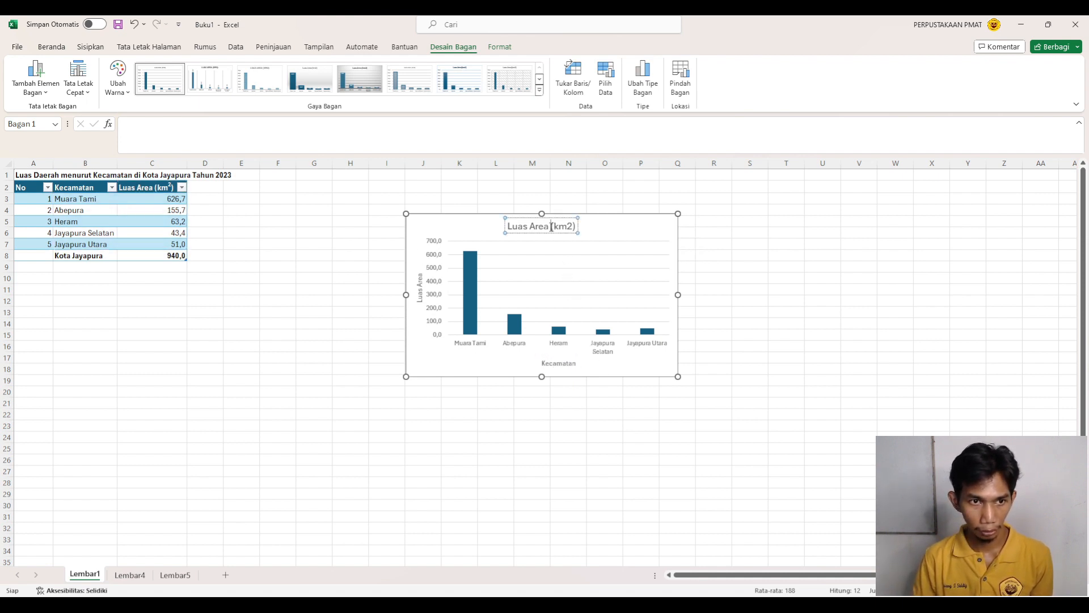
click(35, 174)
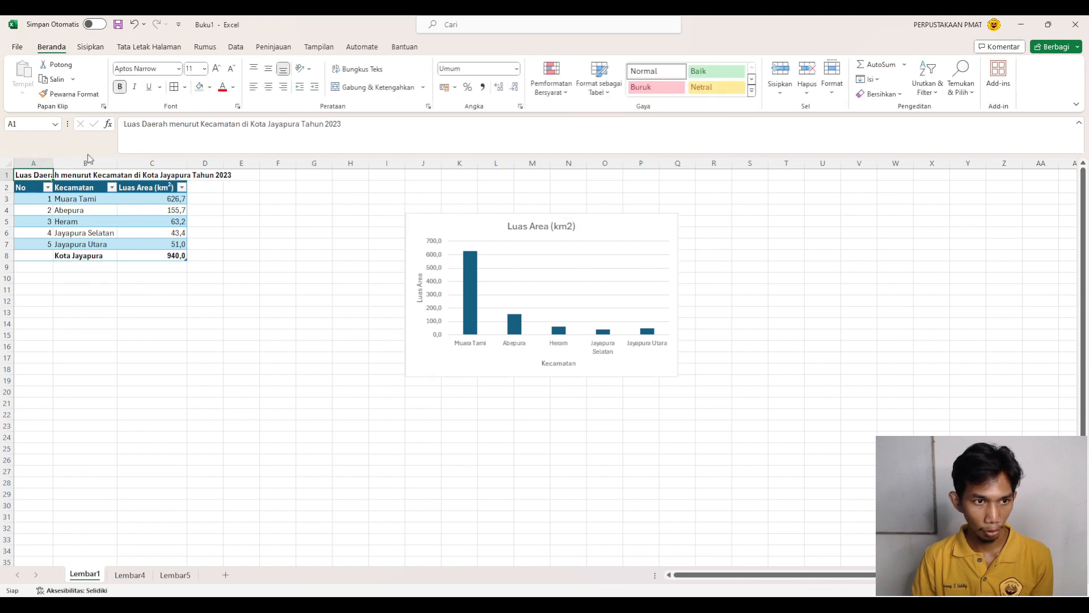
triple_click(310, 129)
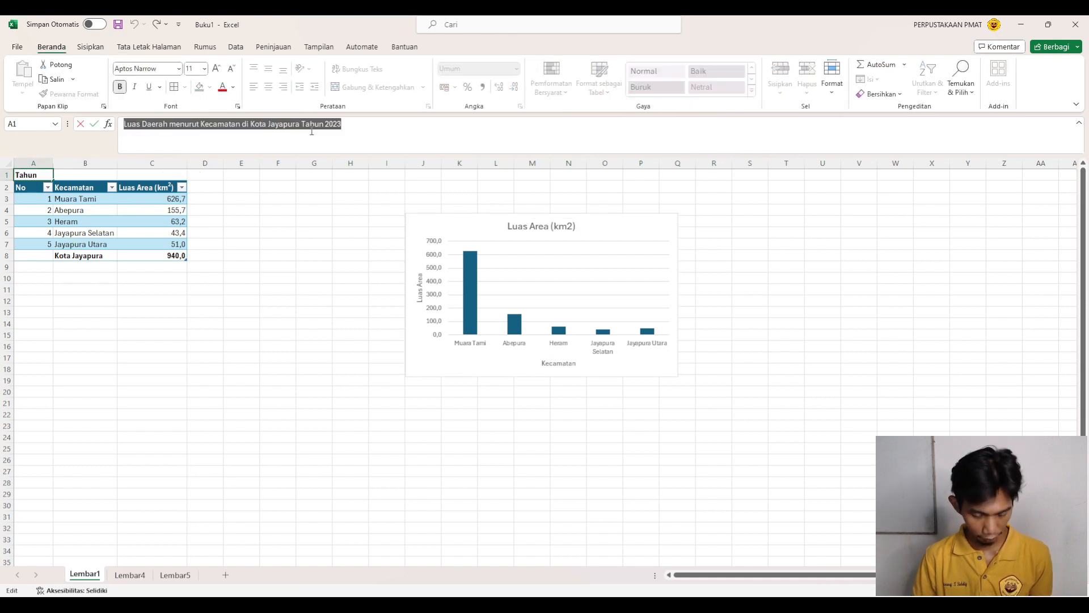
key(ctrl+c)
click(534, 227)
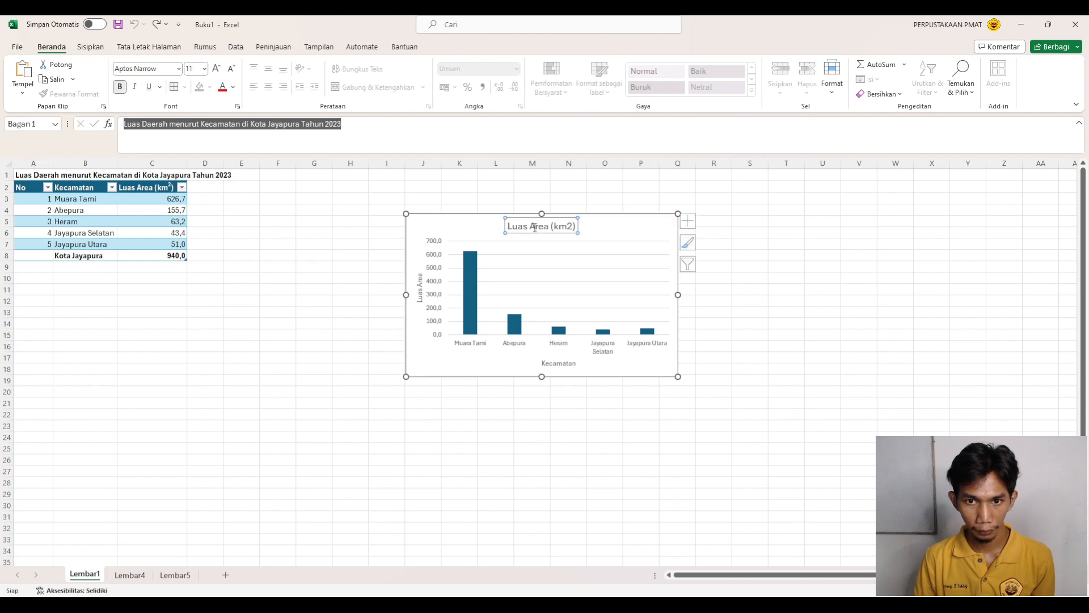
double_click(535, 227)
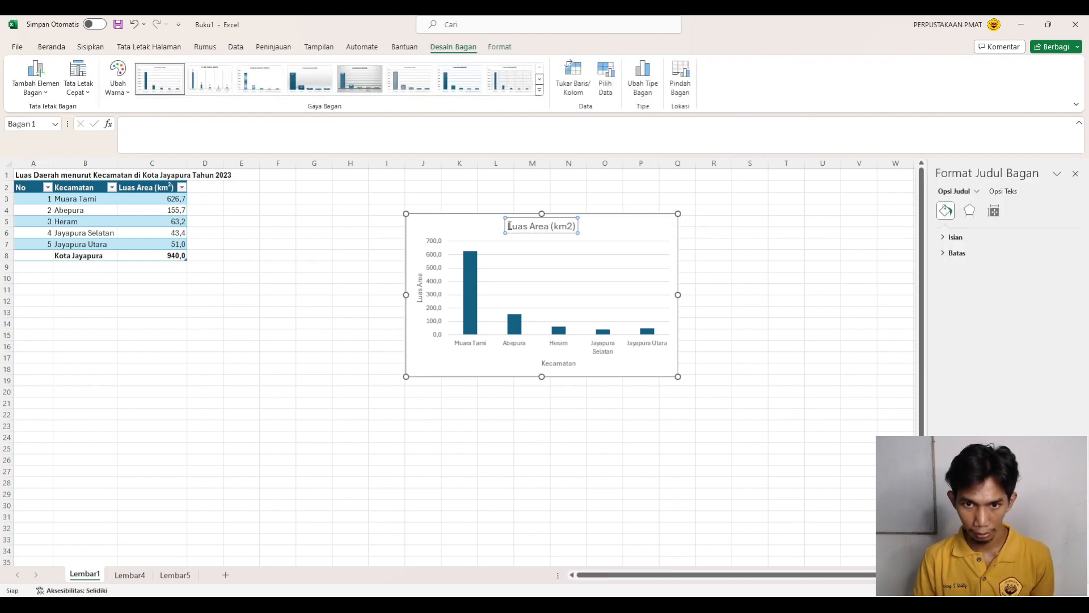
triple_click(572, 232)
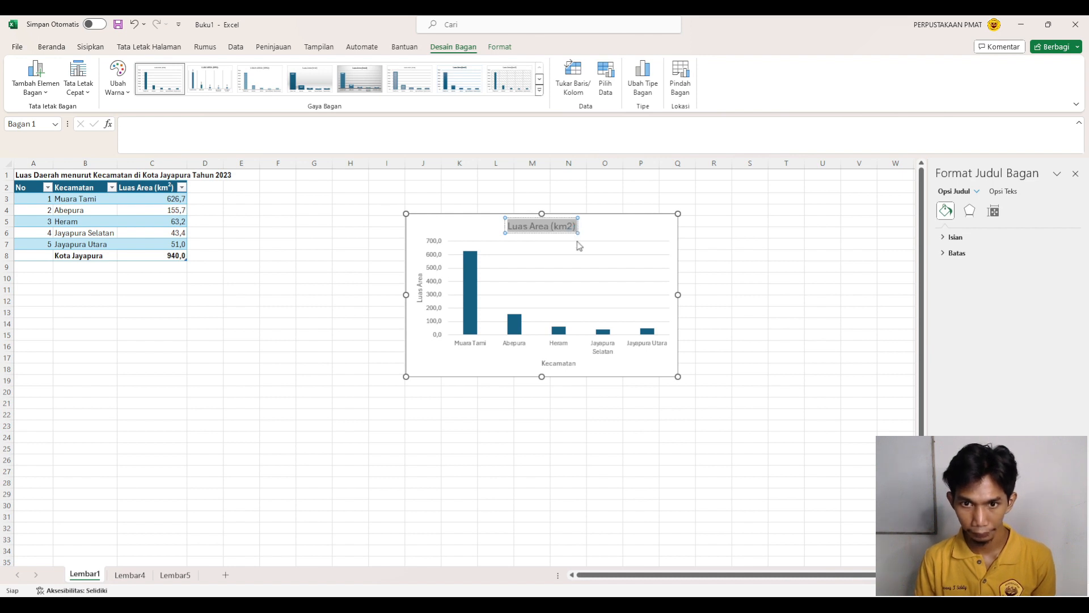
key(ctrl+v)
click(665, 234)
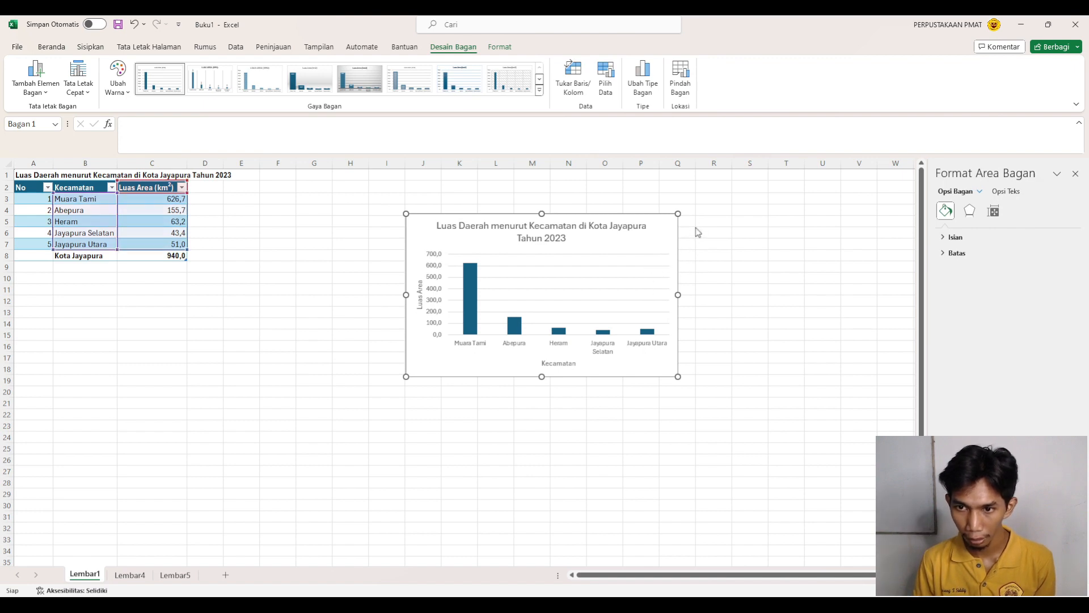
Add data labels above the columns and move the column chart next to the table, with its corner near cell F1.
click(726, 273)
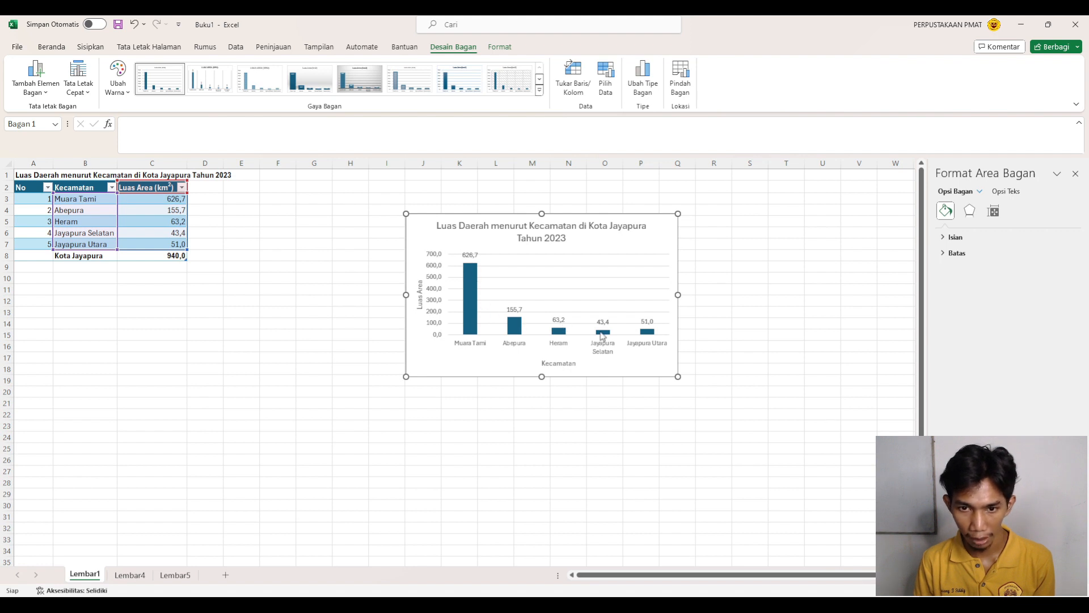
click(688, 395)
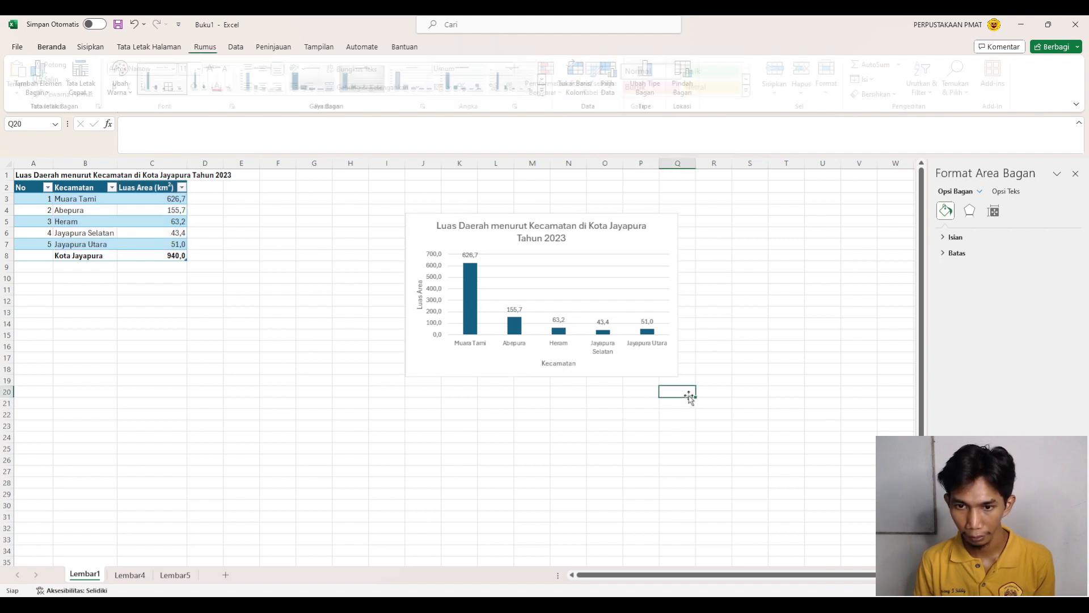
drag(647, 233, 509, 195)
click(639, 299)
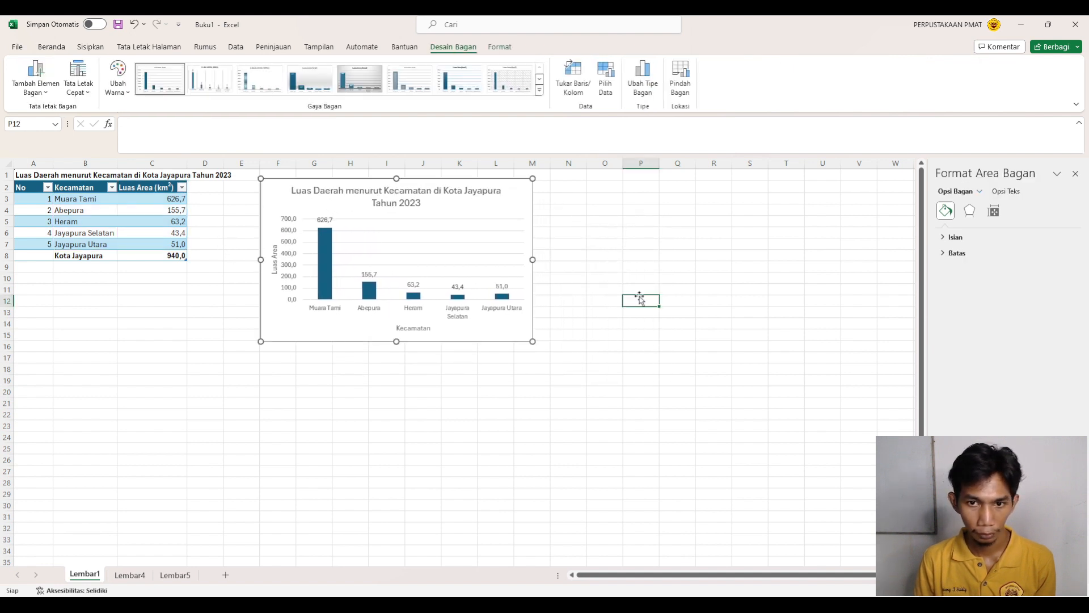
click(1075, 173)
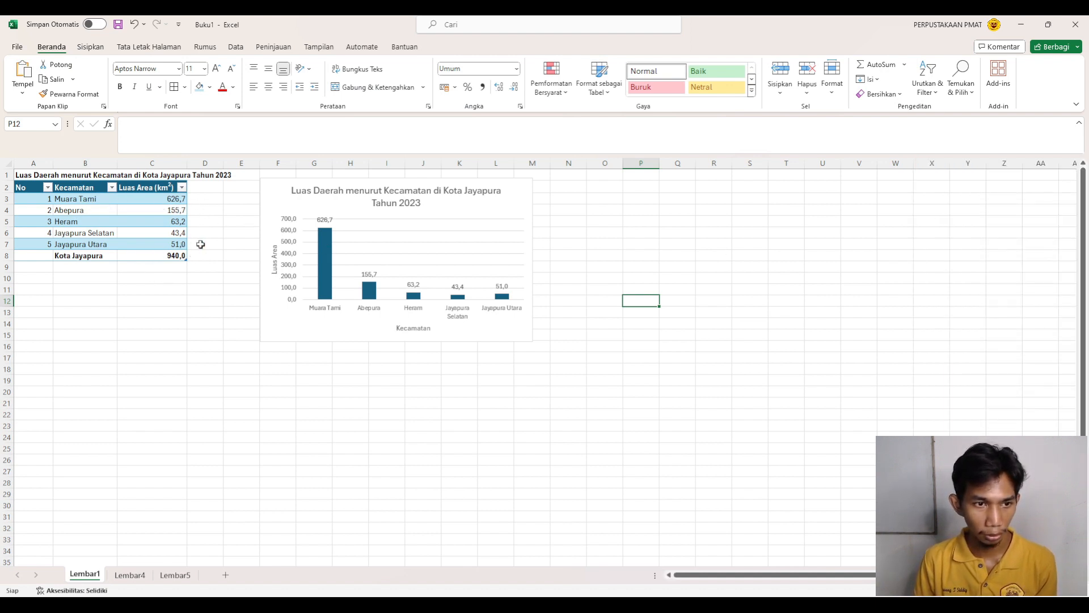
Insert a pie chart from B2:C7 beside the column chart, with data labels outside the slices and the dark chart style.
drag(77, 189, 134, 244)
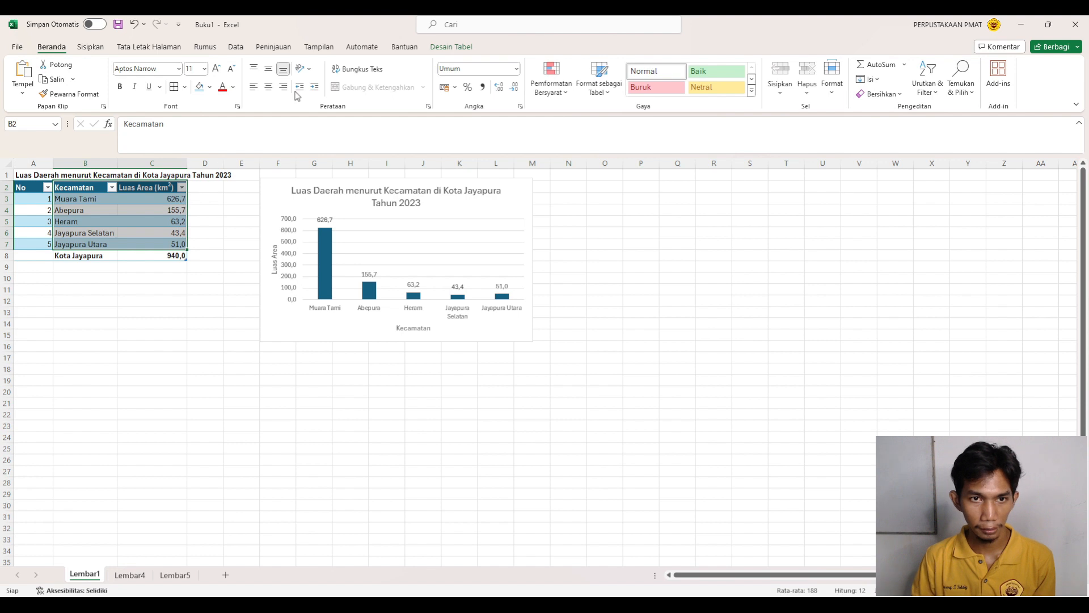
click(89, 50)
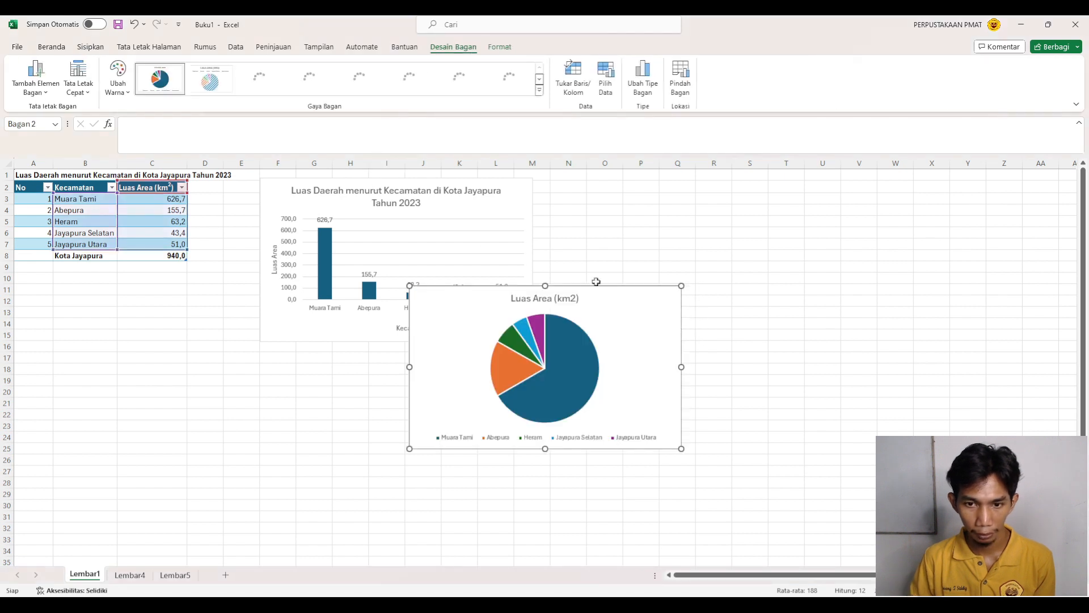
drag(596, 281, 745, 184)
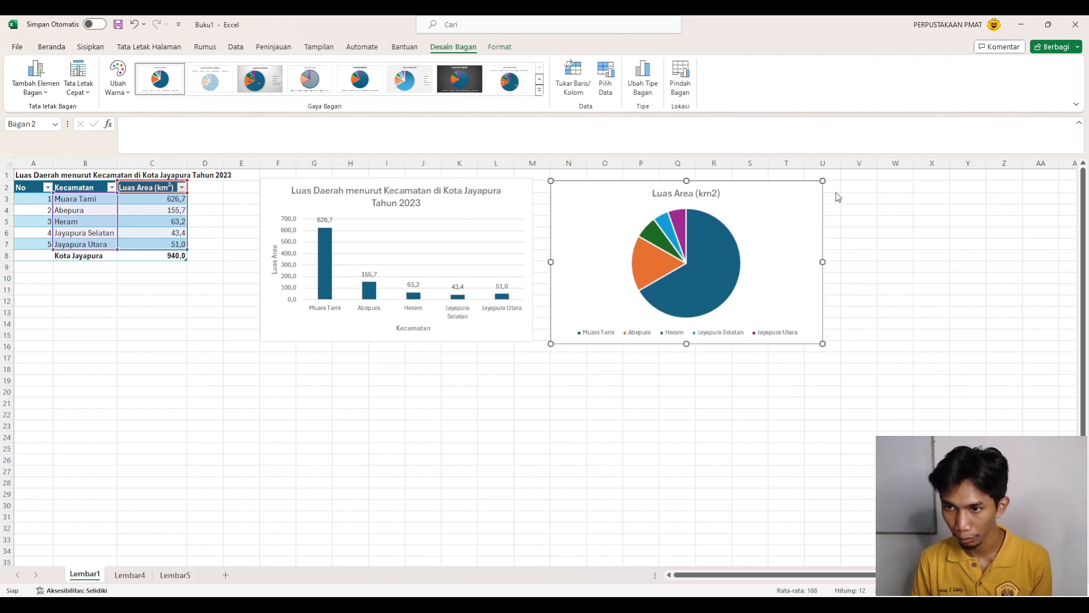
click(868, 219)
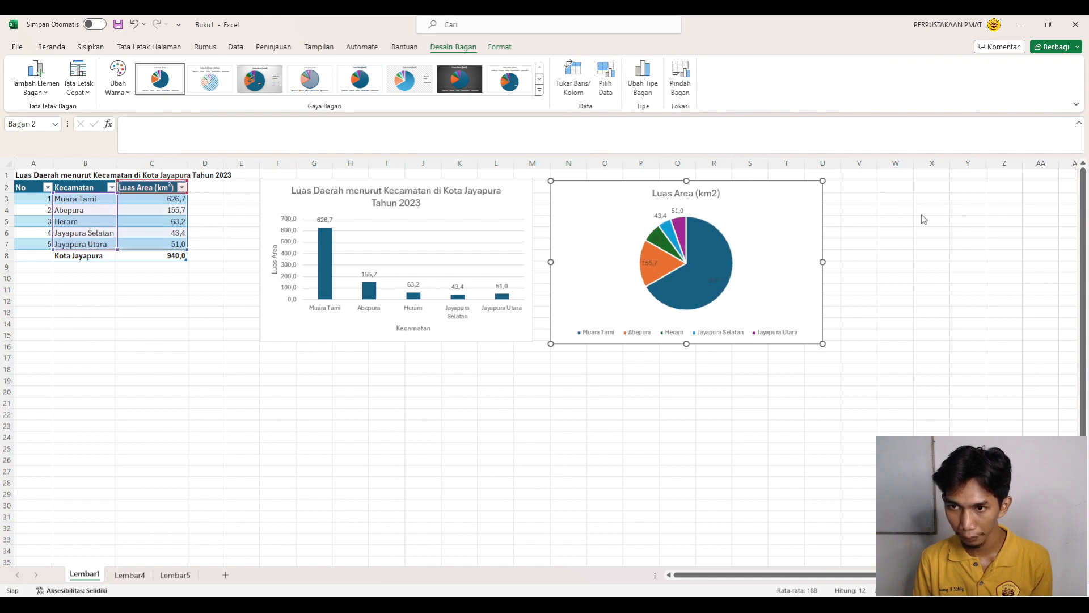
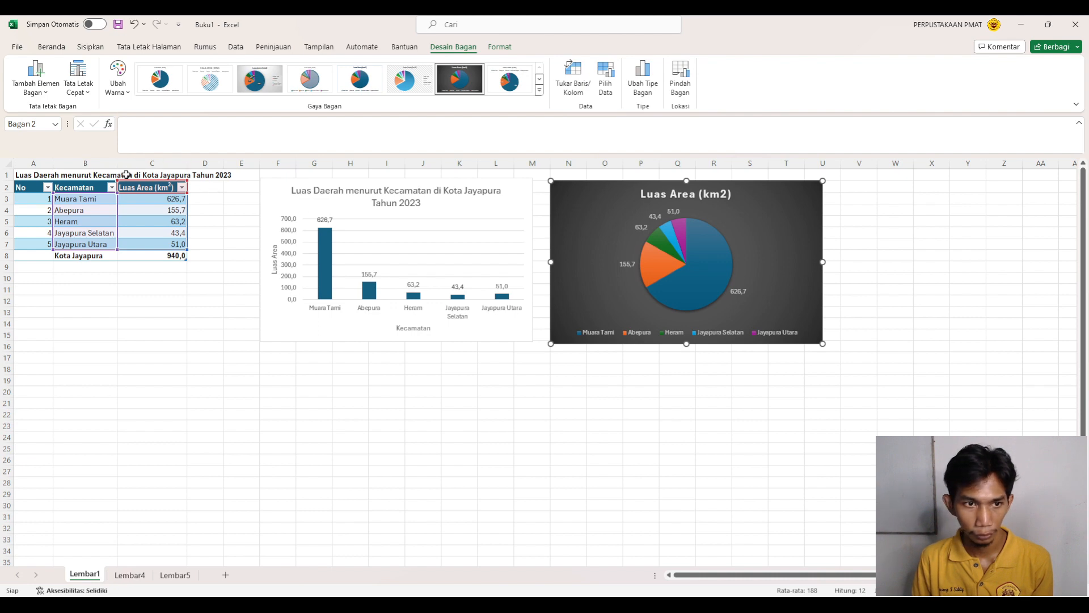
Replace the pie chart's title with the text of cell A1, "Luas Daerah menurut Kecamatan di Kota Jayapura Tahun 2023".
click(102, 174)
click(36, 175)
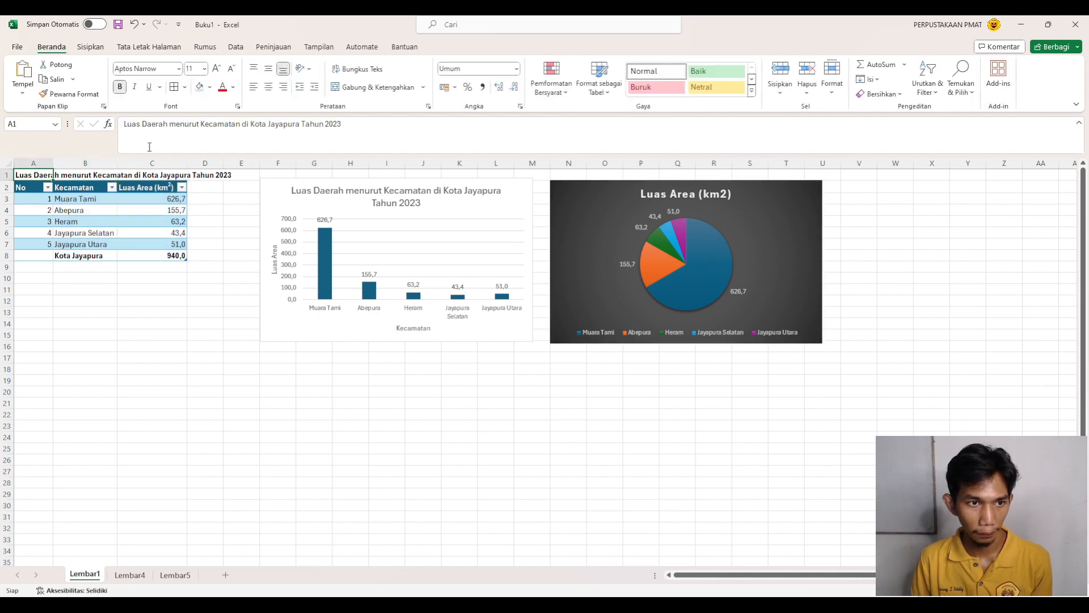
click(156, 146)
key(ctrl+a)
key(ctrl+c)
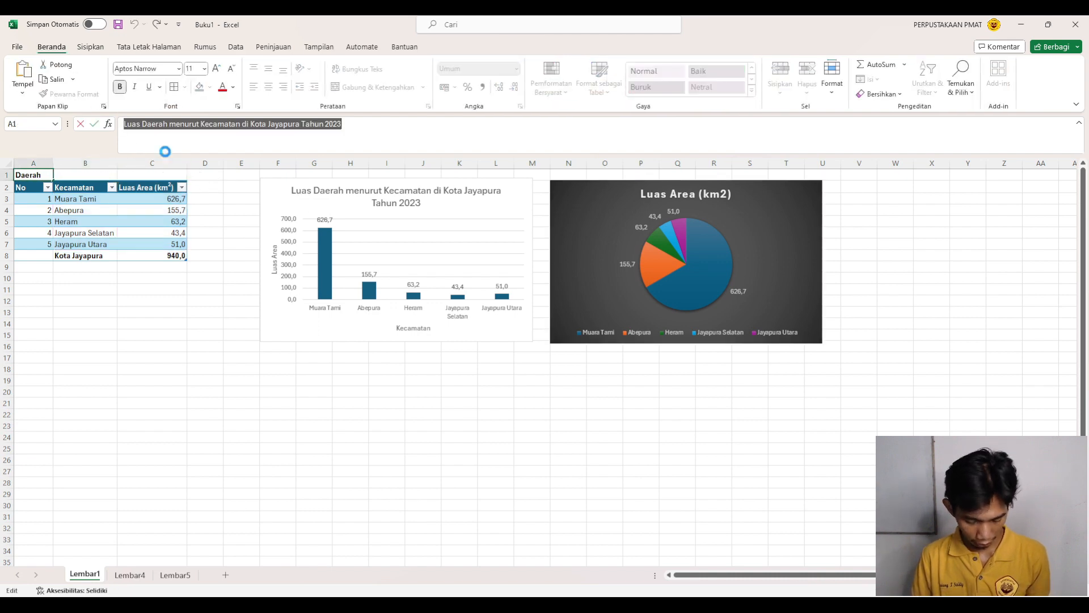
click(680, 195)
double_click(679, 194)
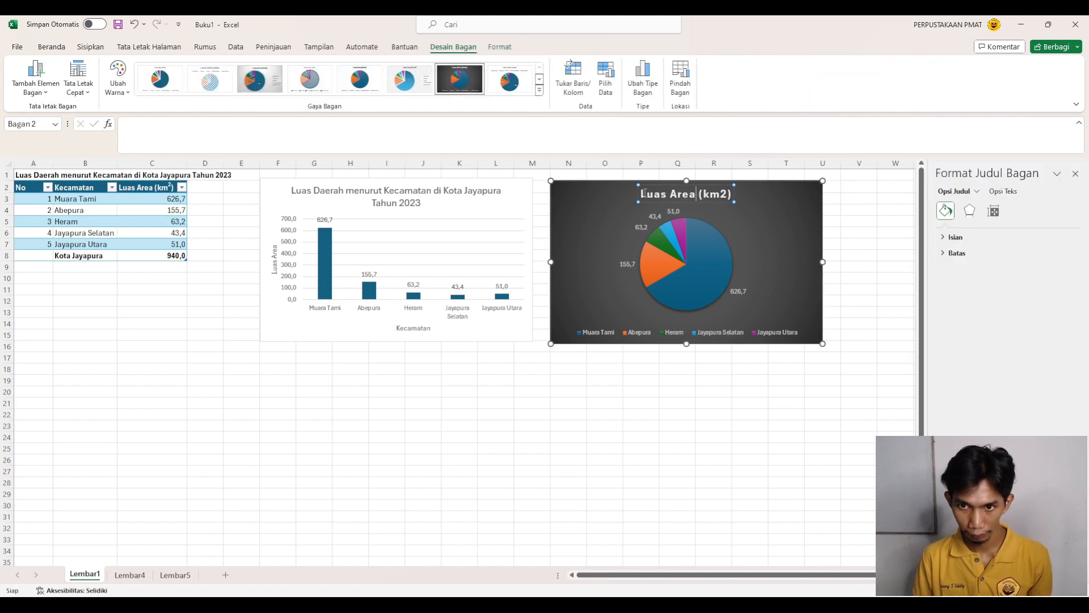
key(ctrl+a)
key(ctrl+v)
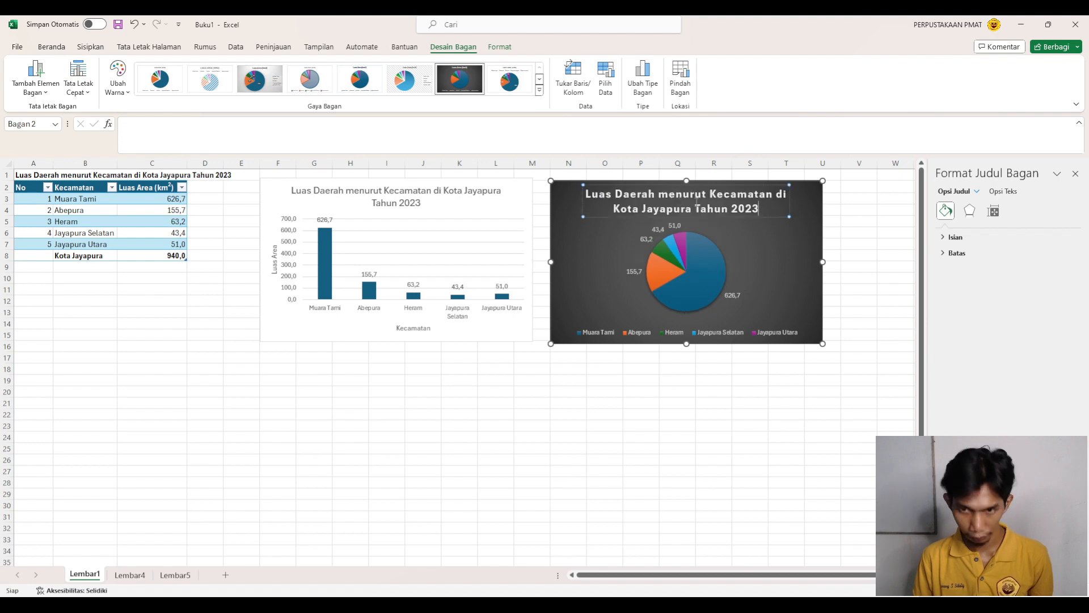
click(763, 275)
click(770, 396)
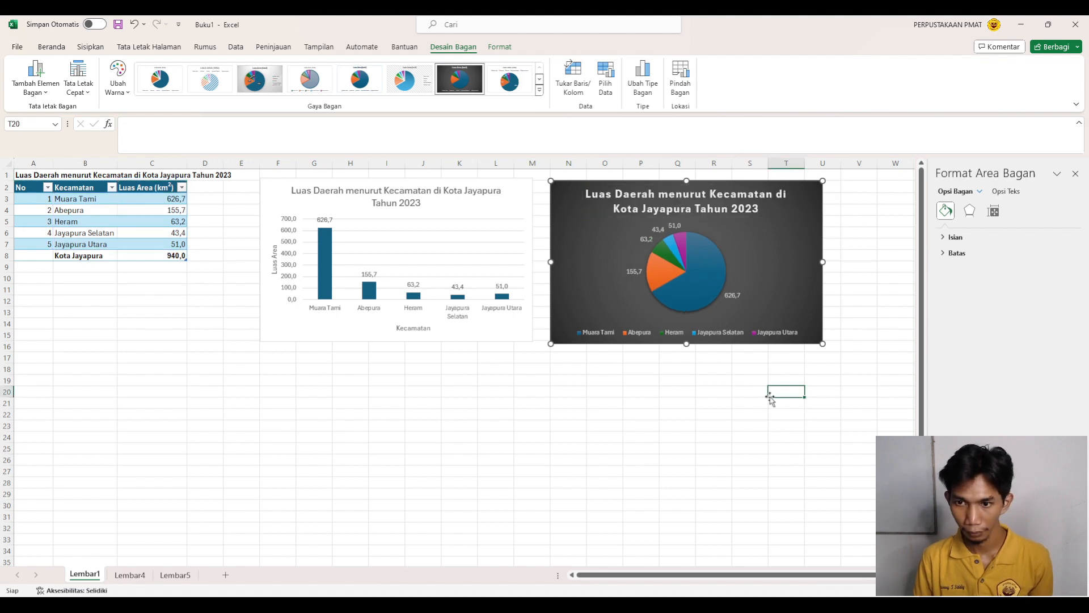
Change the pie chart's data labels to show percentages instead of values.
click(748, 281)
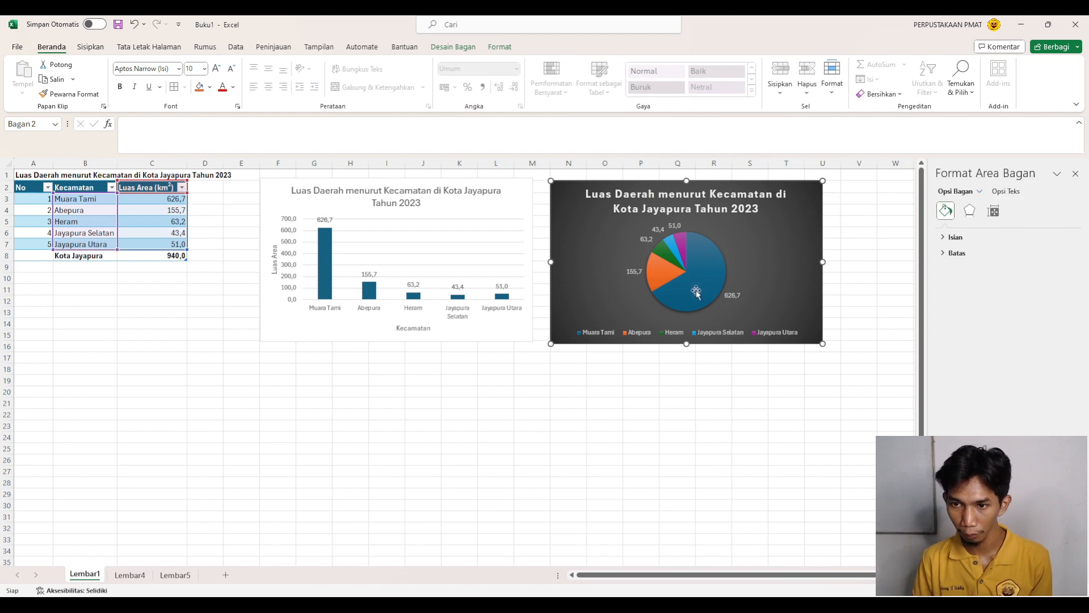
click(697, 270)
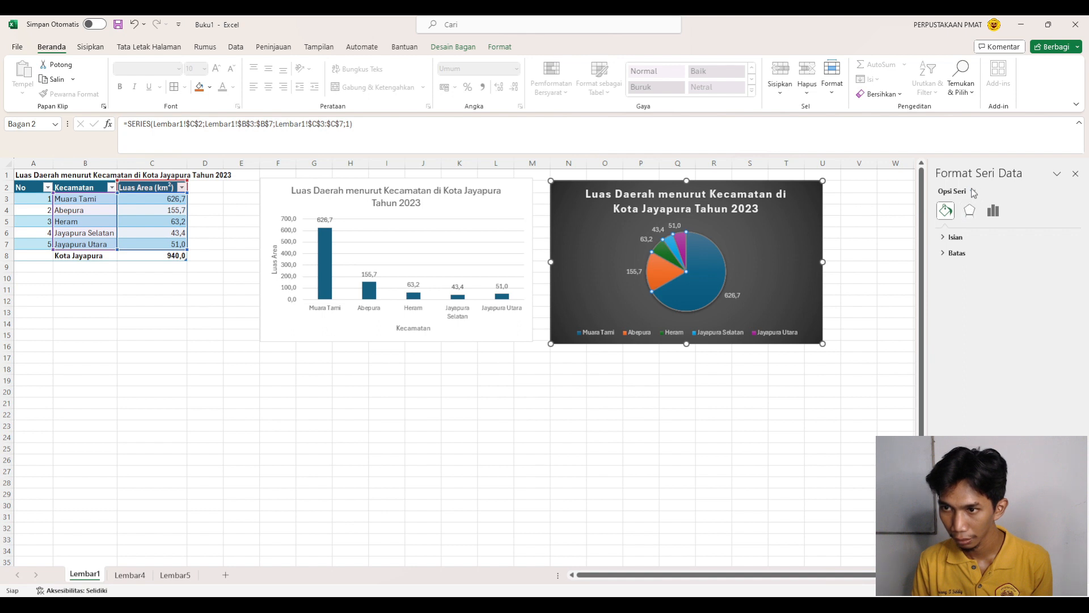
click(995, 217)
click(970, 212)
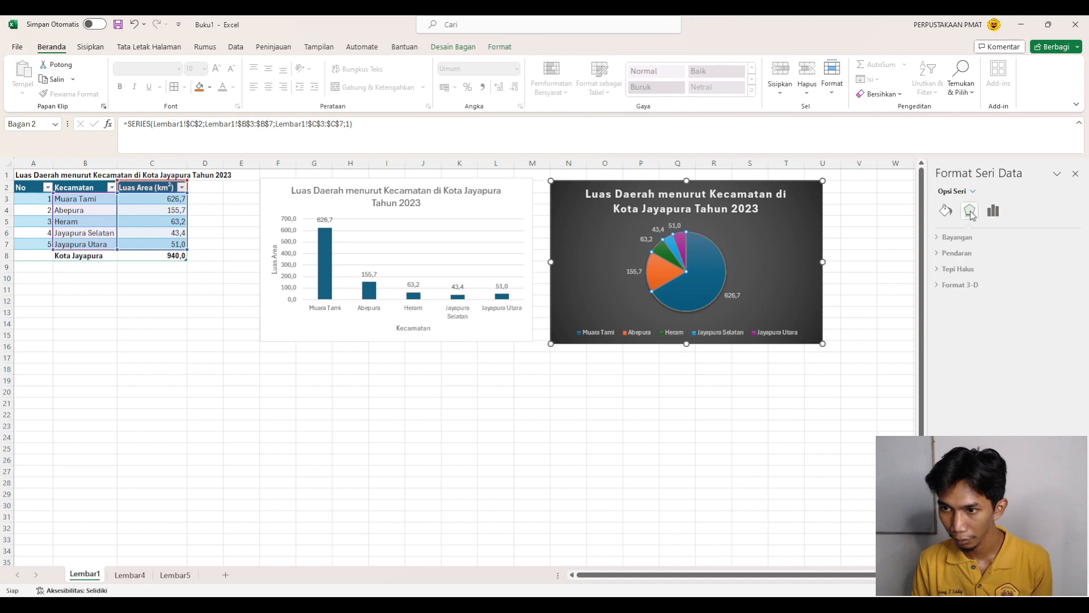
click(946, 212)
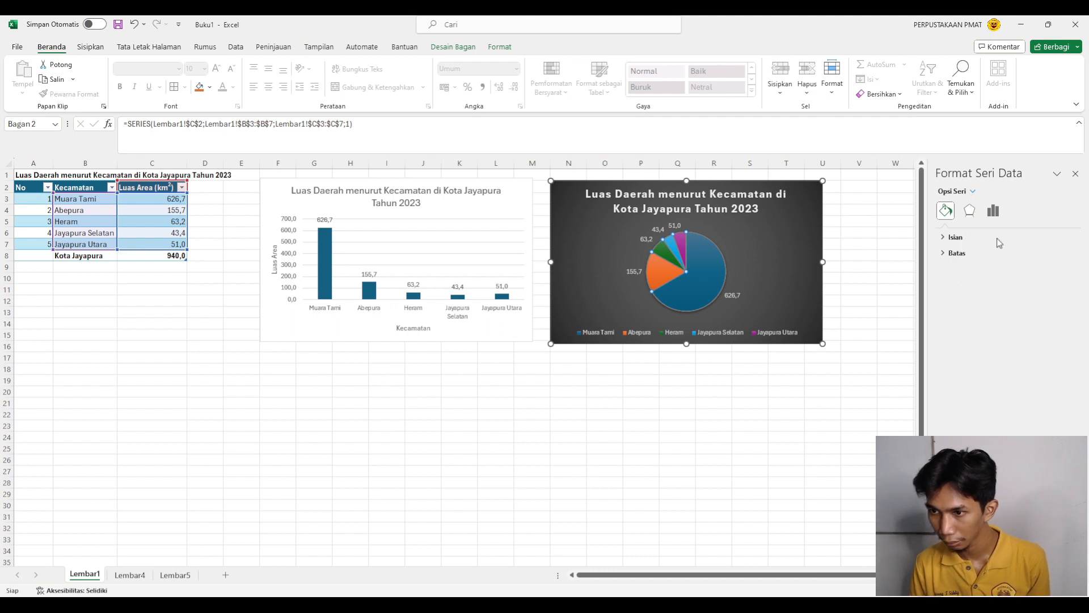
key(Up)
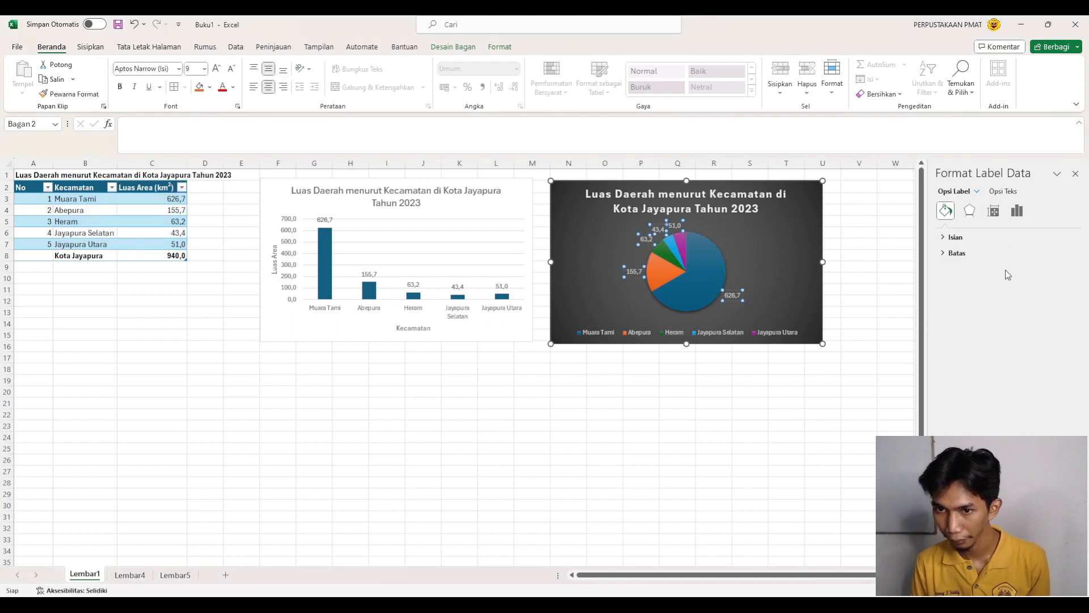
click(1017, 212)
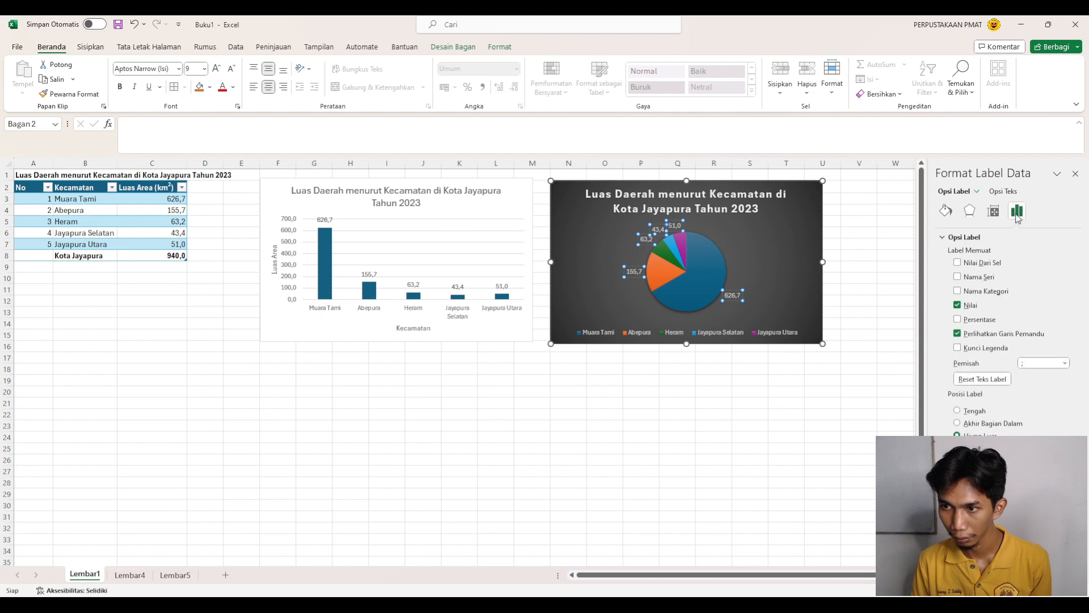
click(957, 306)
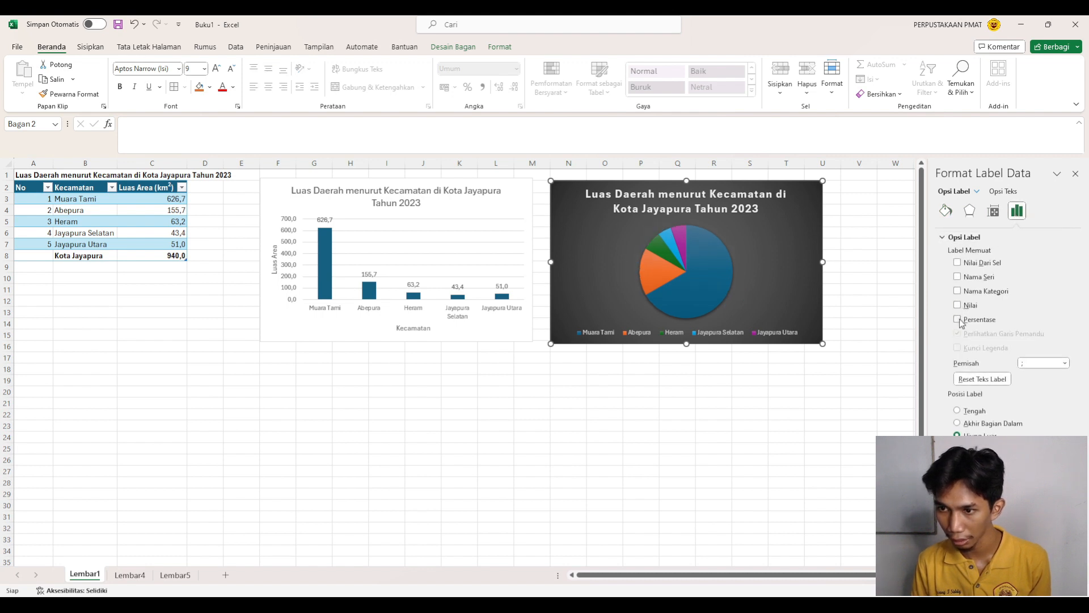
click(959, 319)
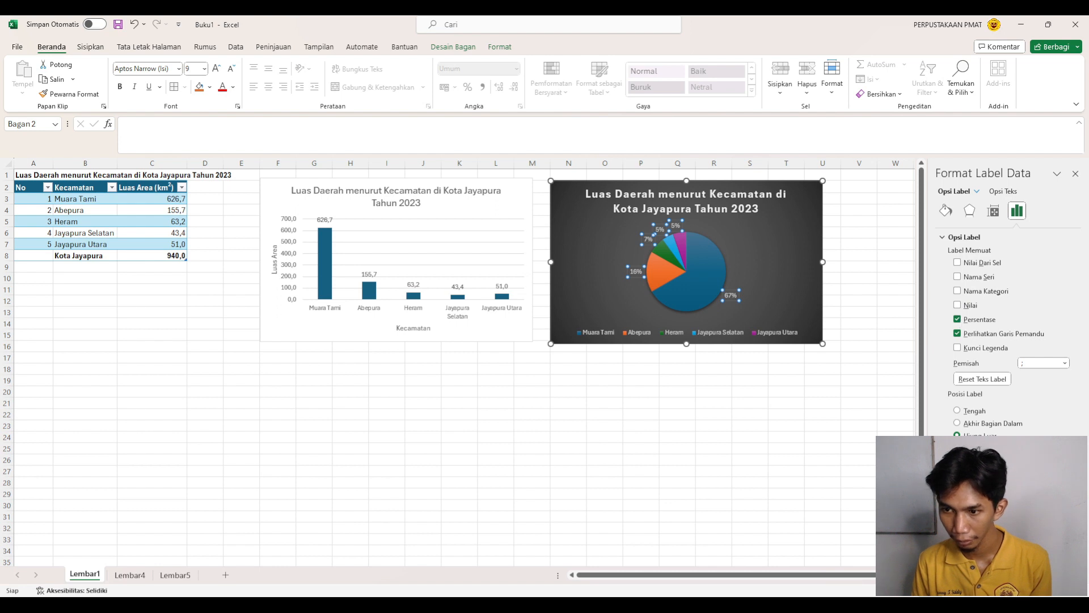
click(1076, 174)
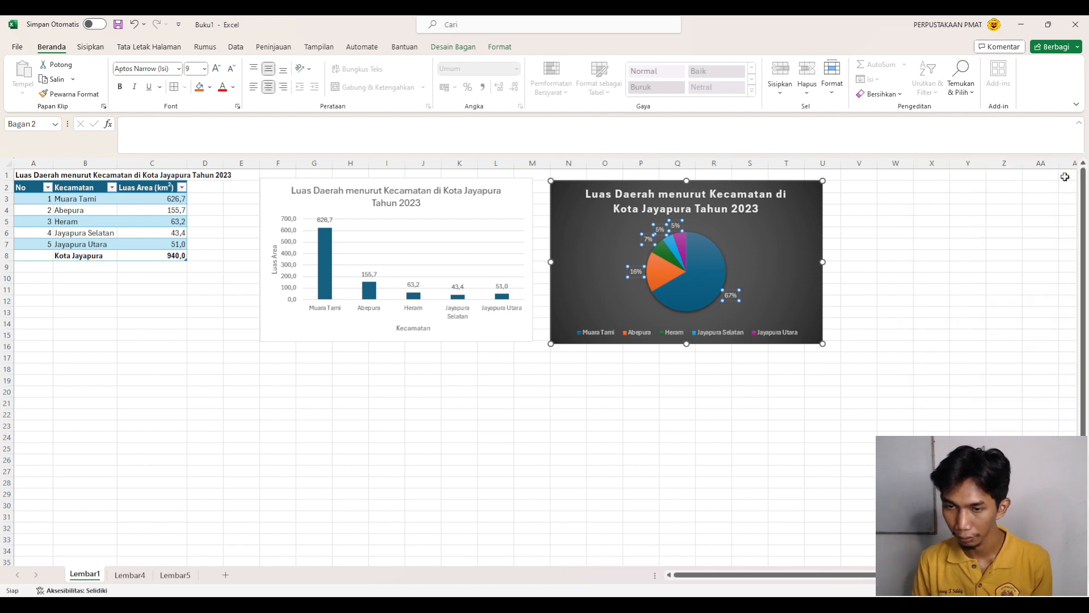
click(757, 253)
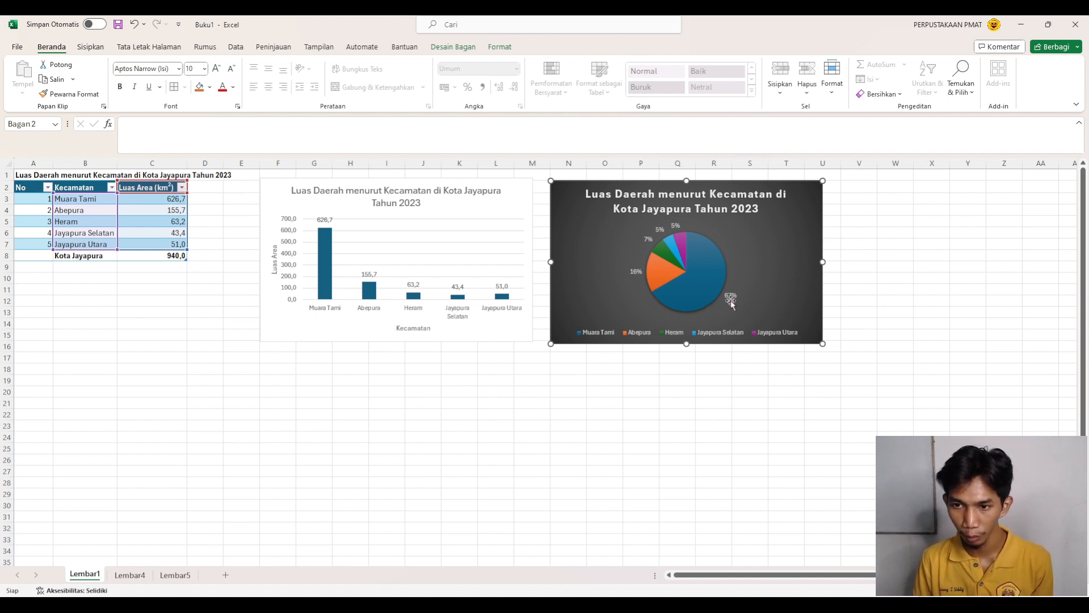
click(711, 290)
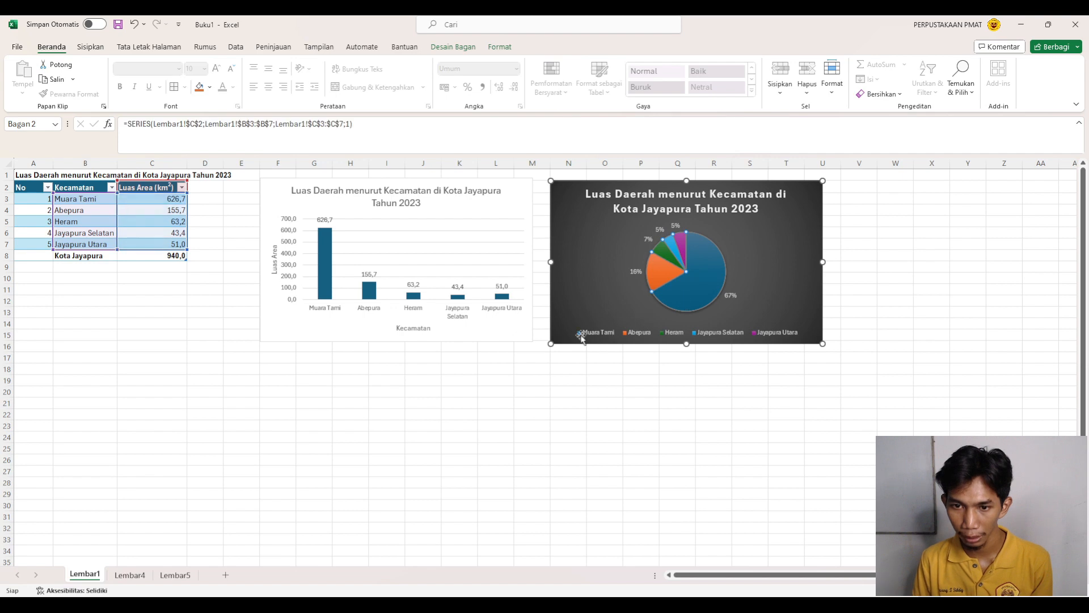
click(710, 394)
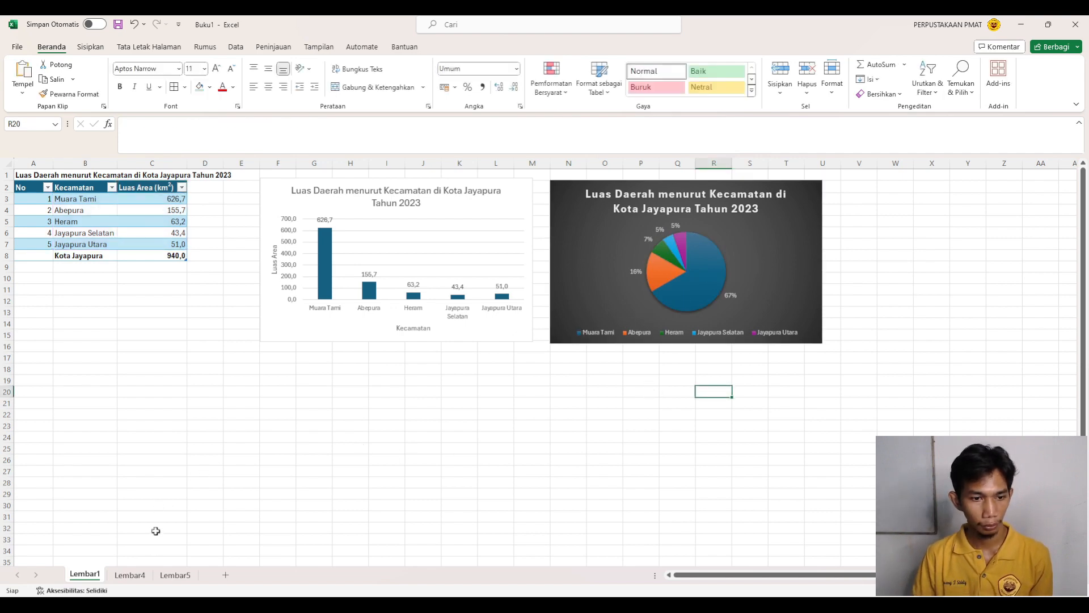
Switch to sheet Lembar4, which holds the Jumlah Penduduk menurut Jenis Kelamin table.
click(130, 575)
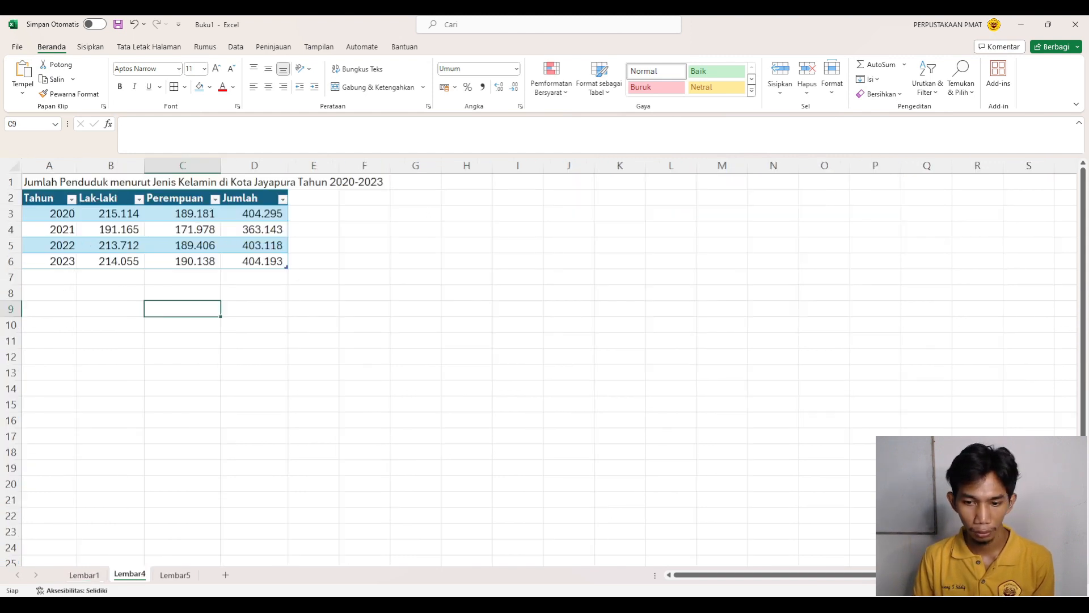
key(alt+Tab)
key(alt+Tab)
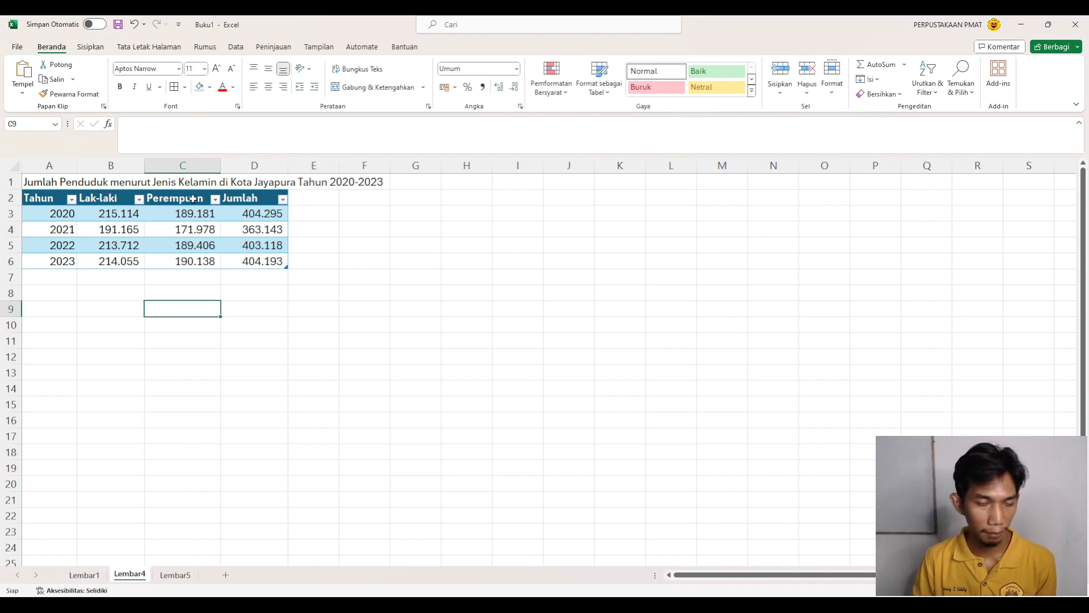
click(349, 322)
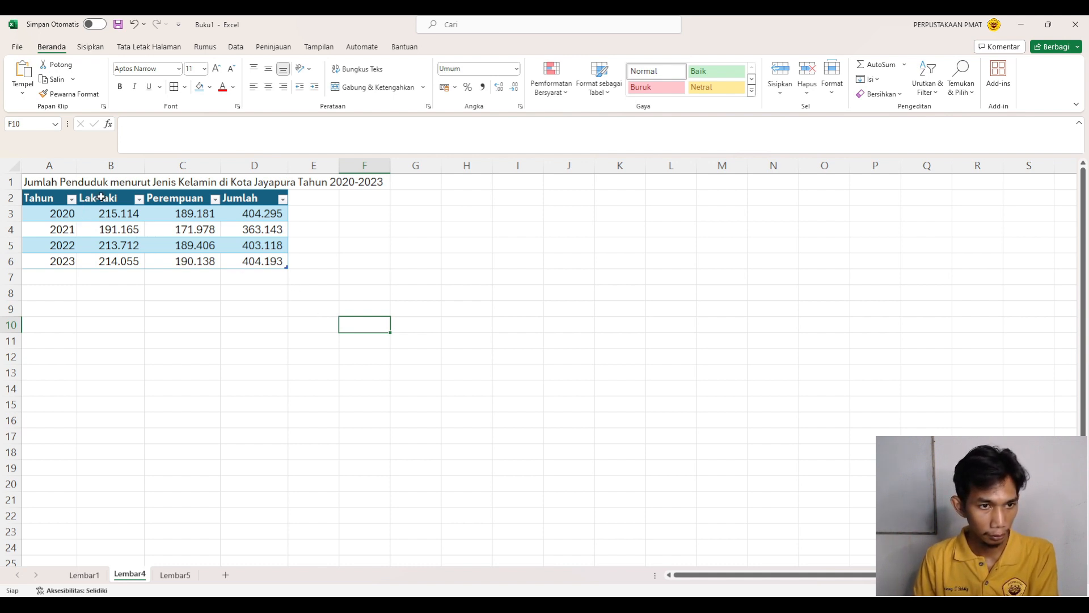
drag(101, 197, 163, 258)
click(154, 321)
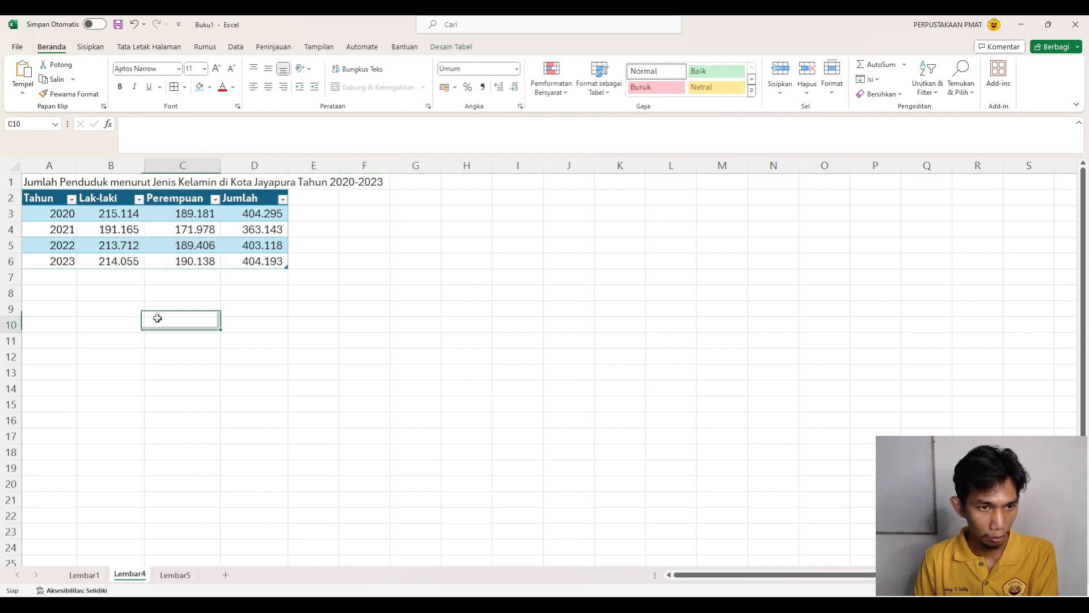
Try a clustered column chart from A2:C6 and delete it.
drag(53, 199, 176, 263)
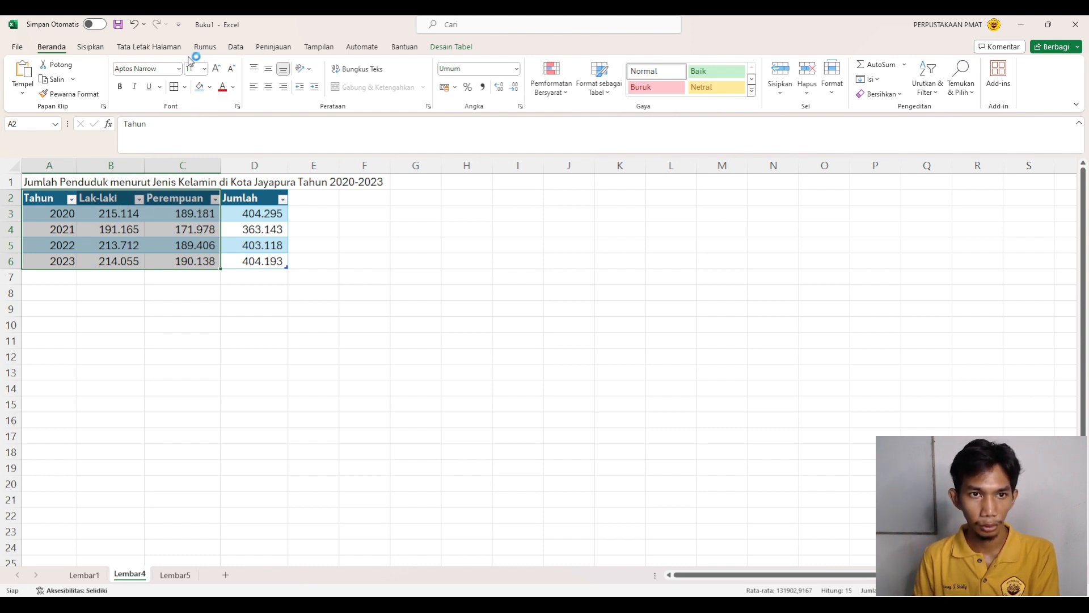
click(97, 50)
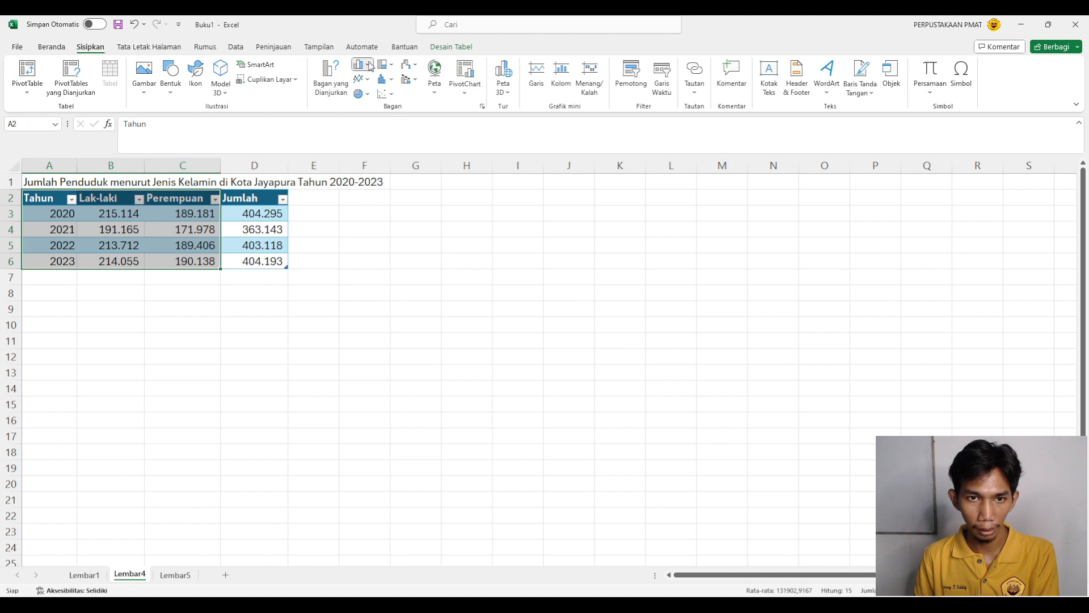
key(alt+F1)
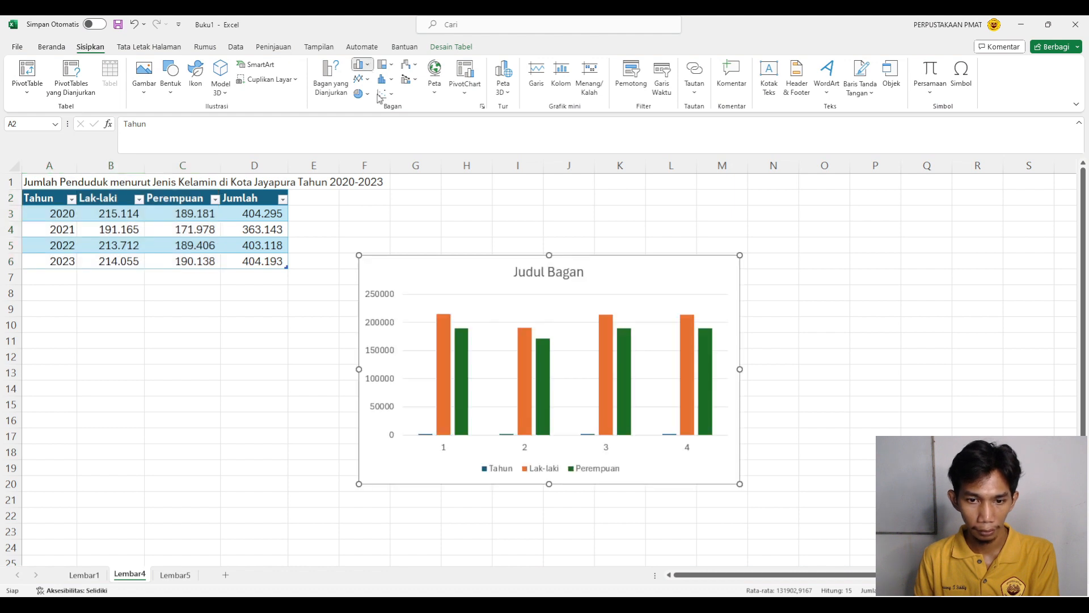
key(Delete)
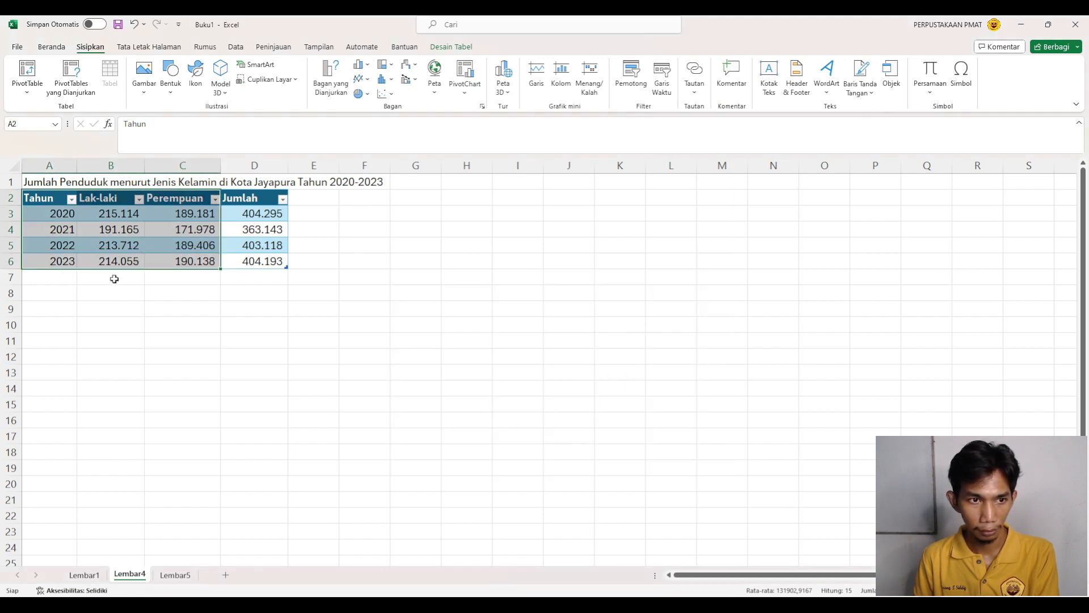
Insert a 3-D clustered column chart from the Lak-laki and Perempuan data in B2:C6.
click(108, 202)
drag(108, 202, 163, 255)
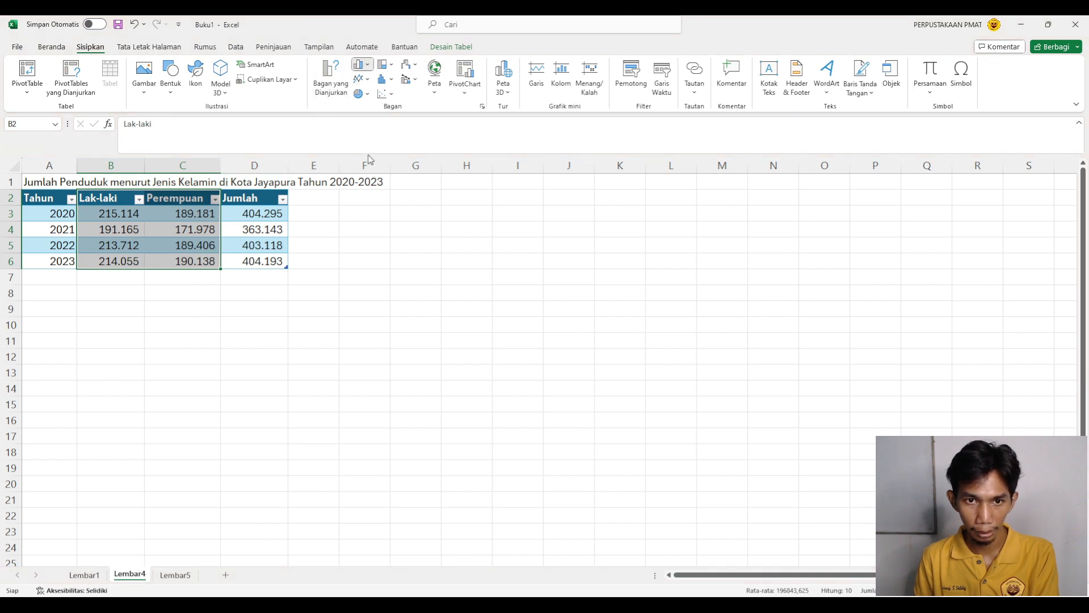
key(alt+F1)
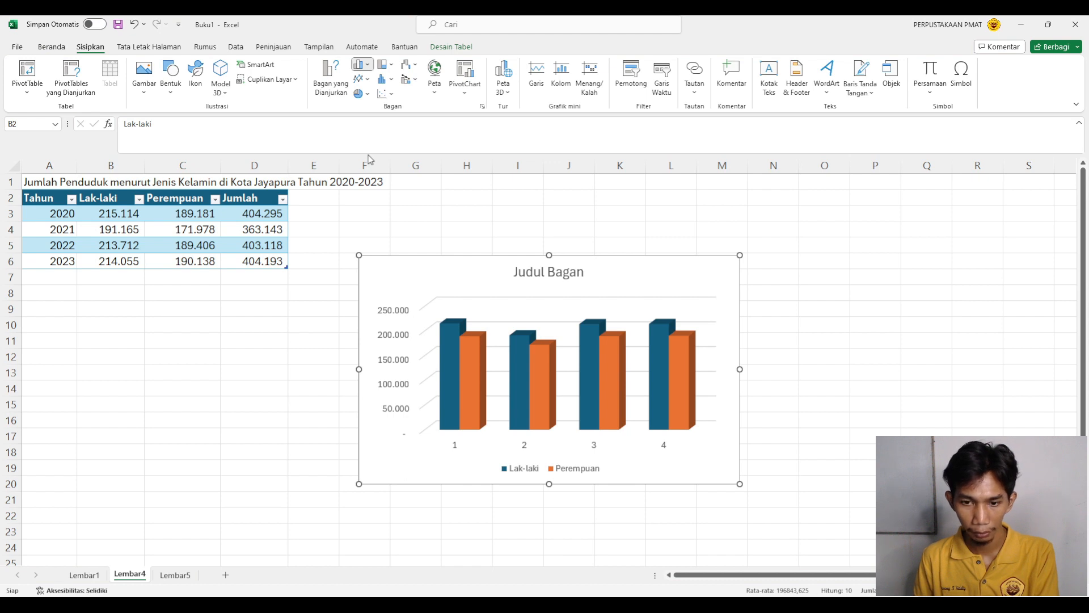
click(474, 267)
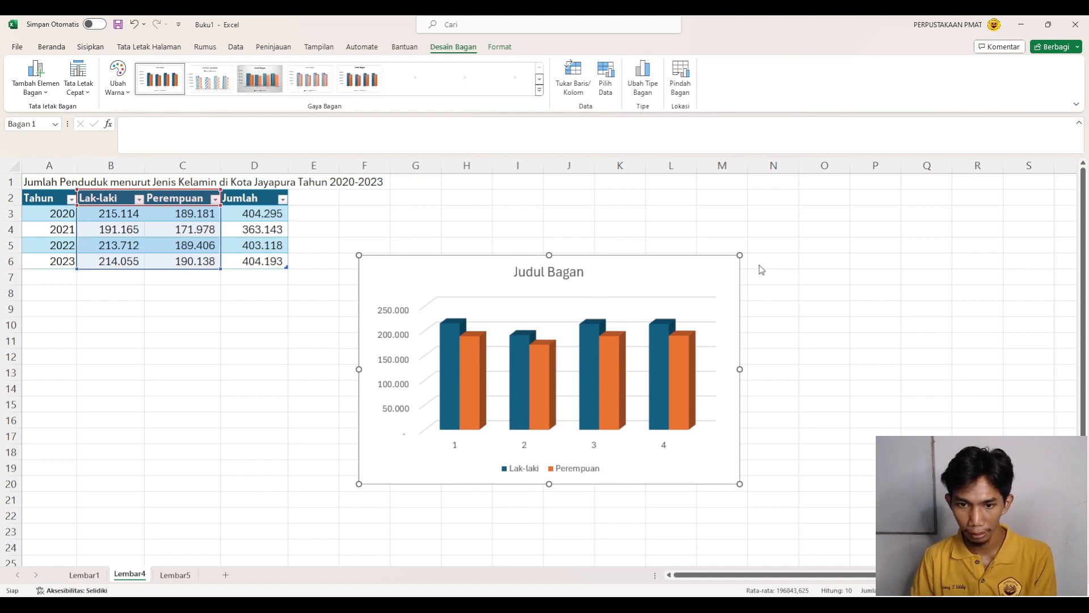
Add axis titles to the 3-D column chart and name the vertical axis "Jumlah Penduduk".
click(782, 287)
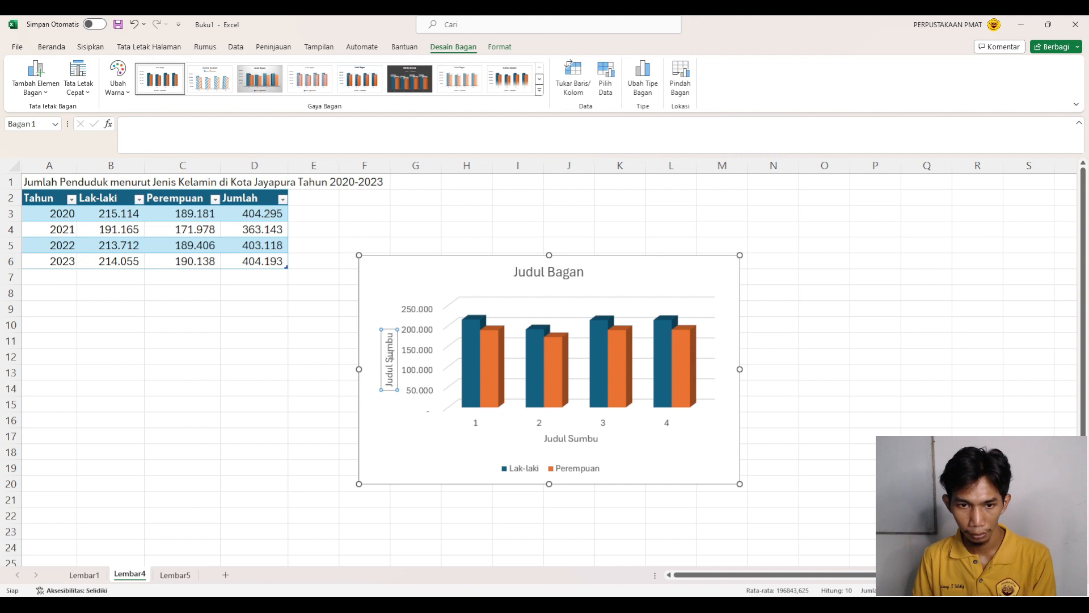
double_click(392, 356)
key(ctrl+a)
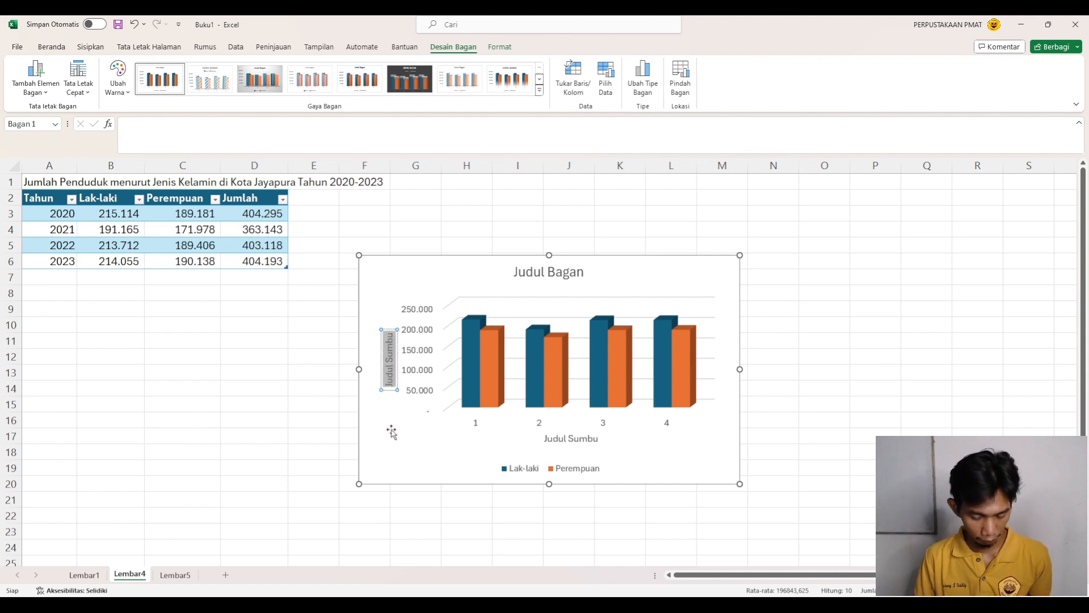
text(Jumla)
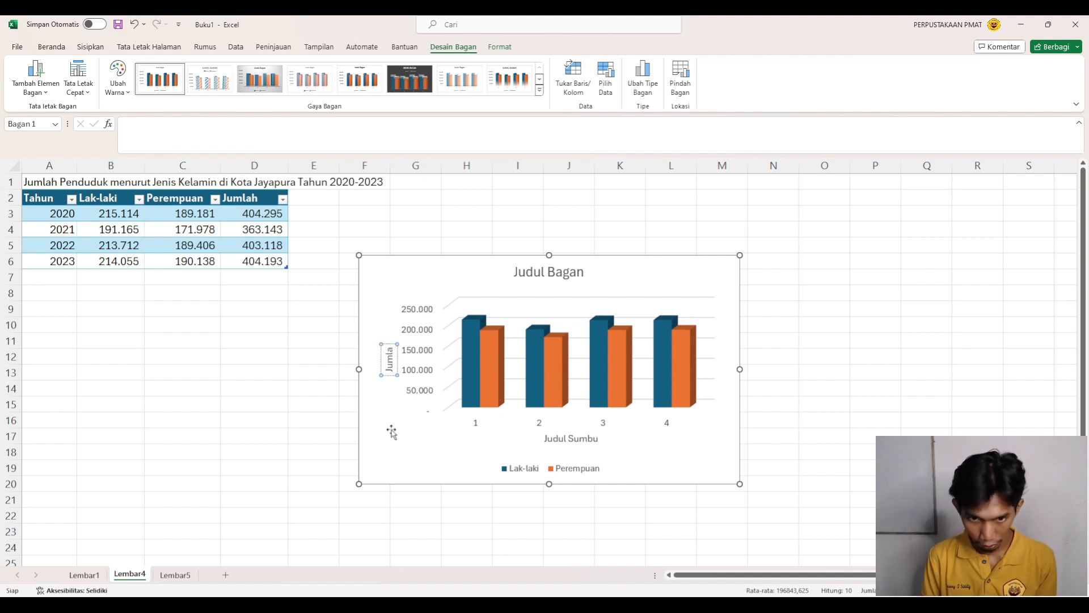
text(h Penduduk)
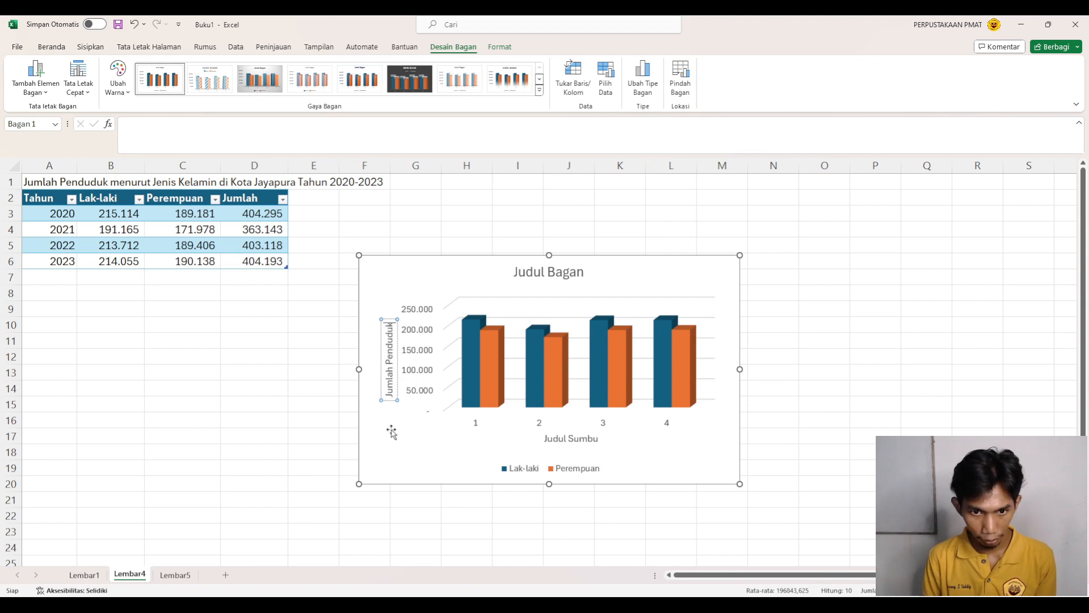
Set the horizontal axis title of the 3-D column chart to "Tahun".
click(553, 439)
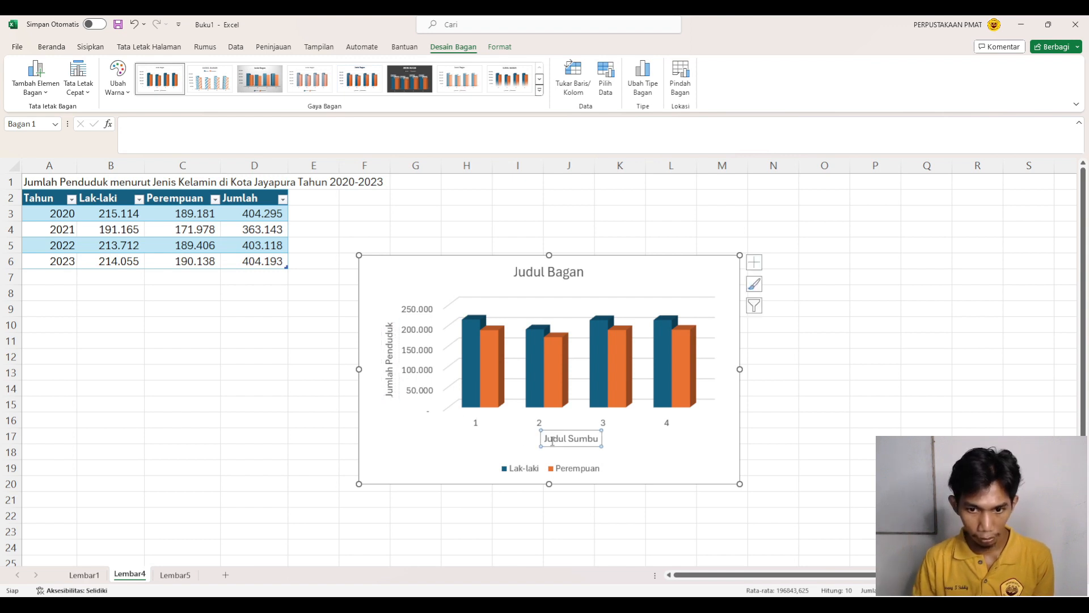
double_click(555, 440)
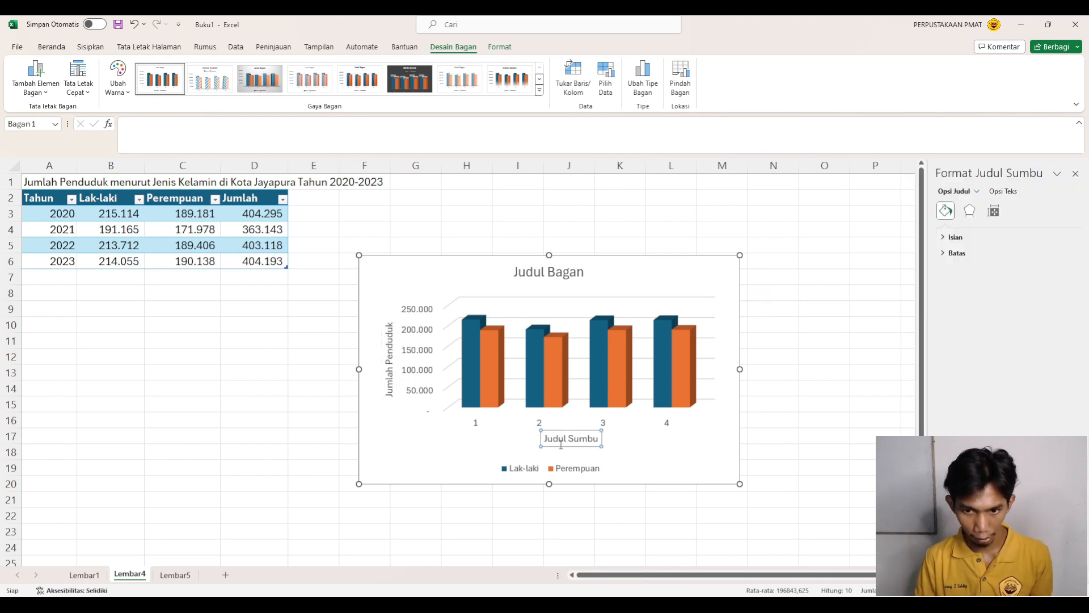
click(568, 440)
triple_click(568, 441)
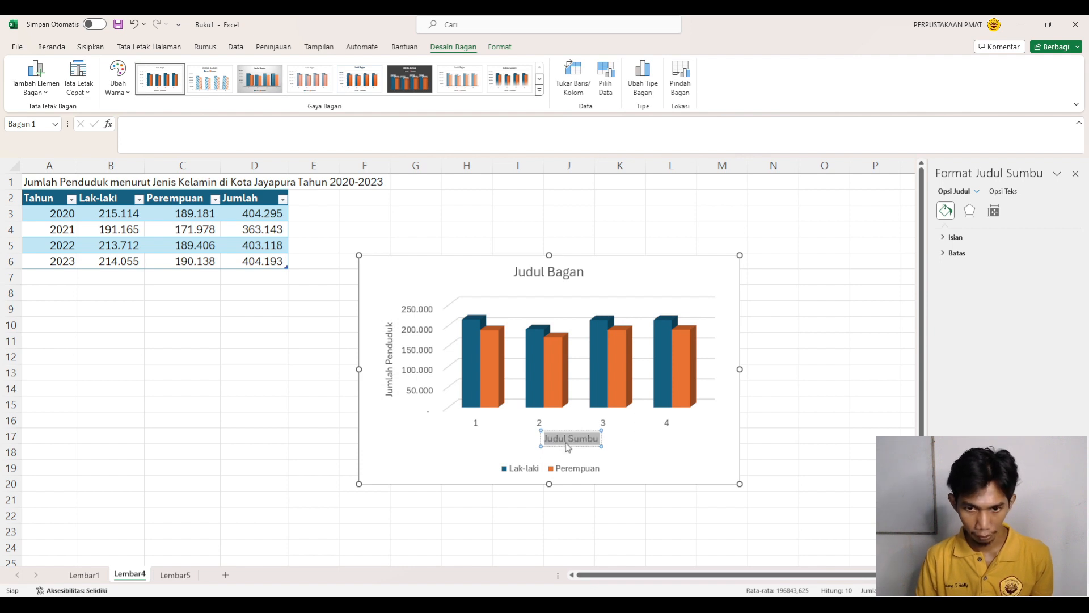
text(Tahun)
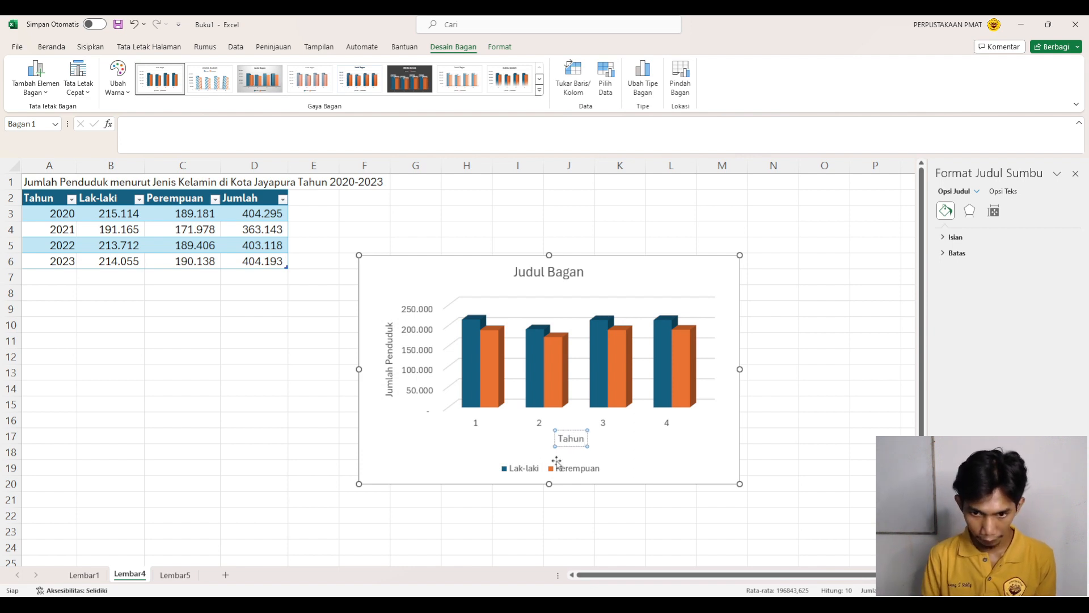
click(617, 456)
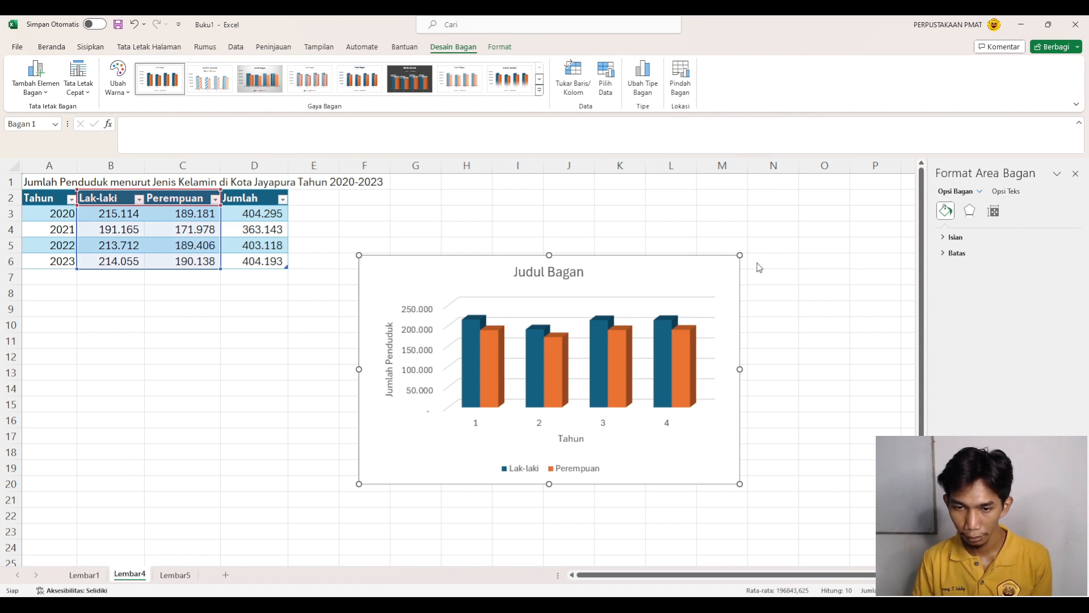
Add data labels to the 3-D columns, and delete the whole chart.
click(780, 311)
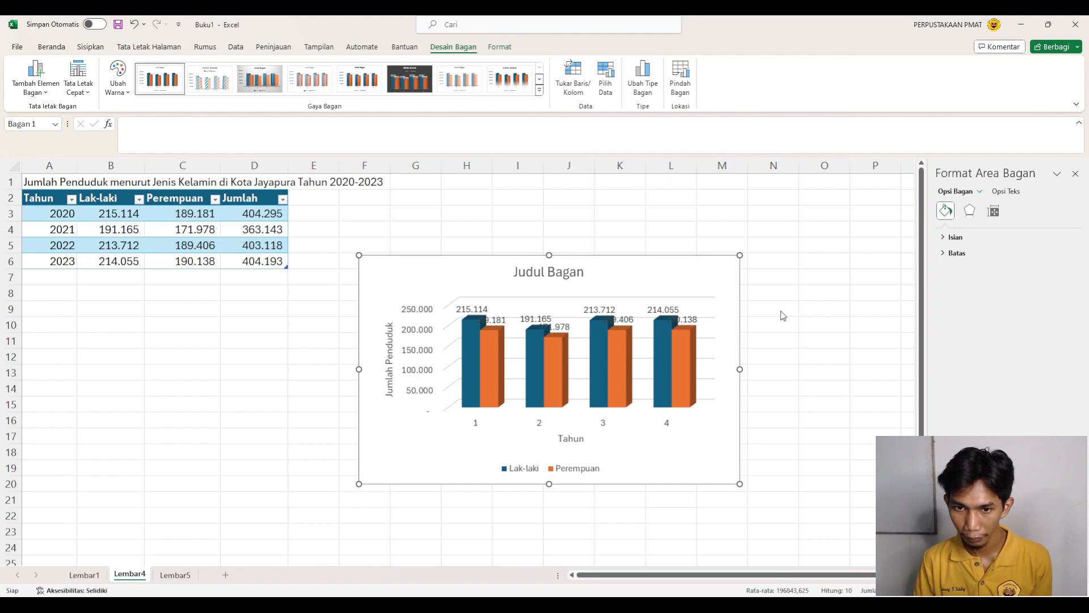
click(783, 316)
click(783, 316)
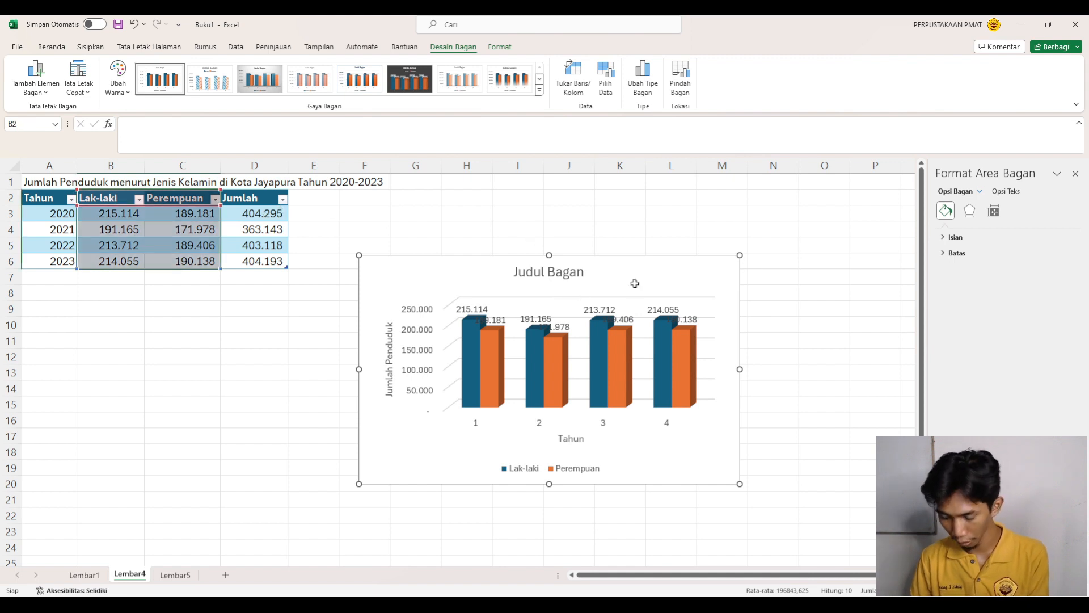
key(Delete)
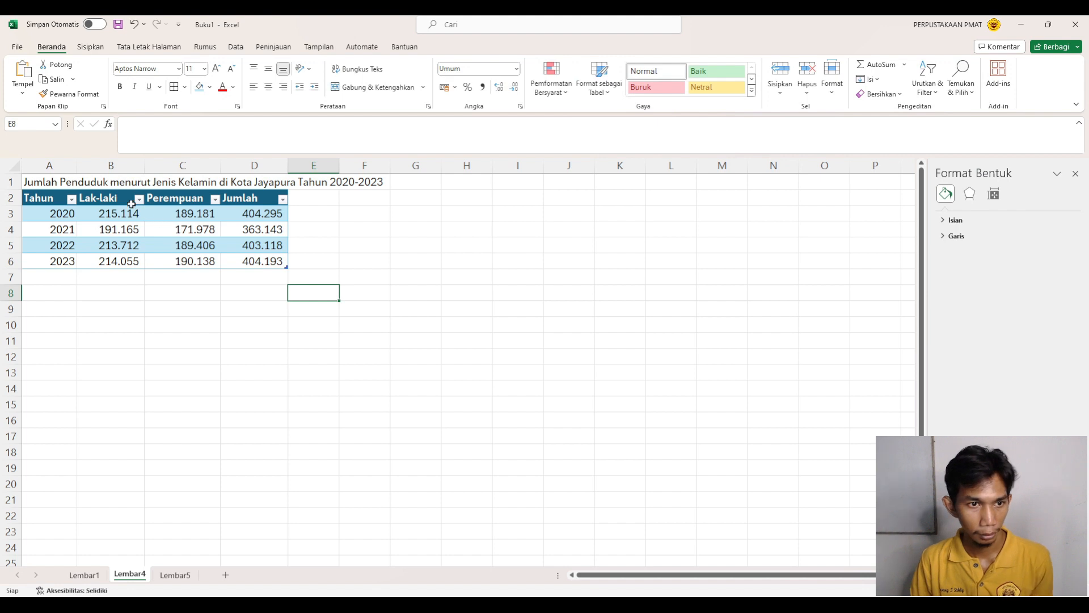
Insert a 3-D clustered column chart from the Lak-laki, Perempuan and Jumlah data in B2:D6, and place it beside the table.
drag(102, 199, 242, 262)
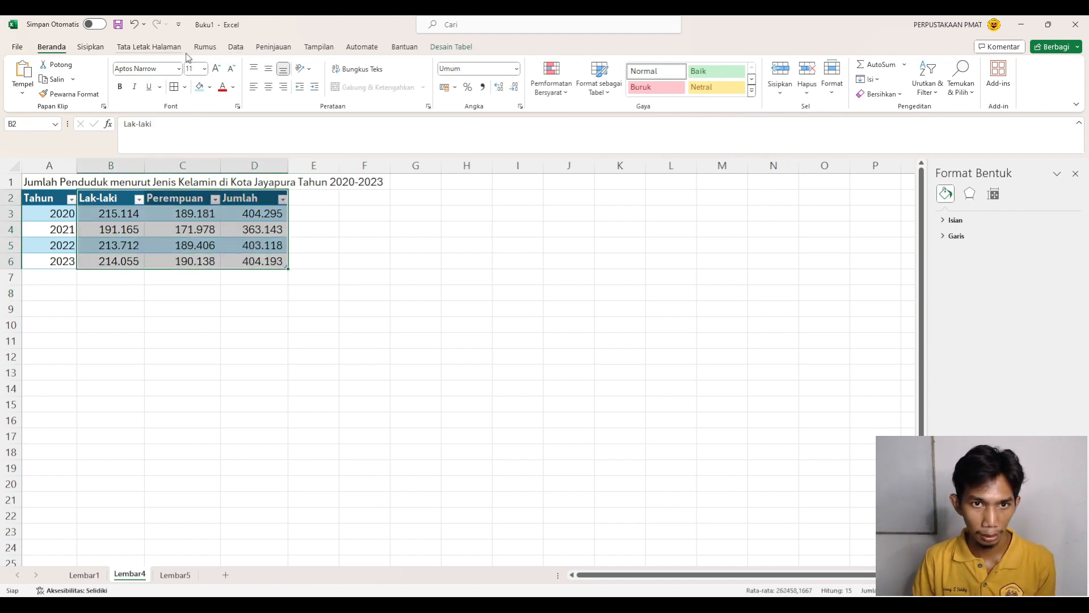
click(91, 46)
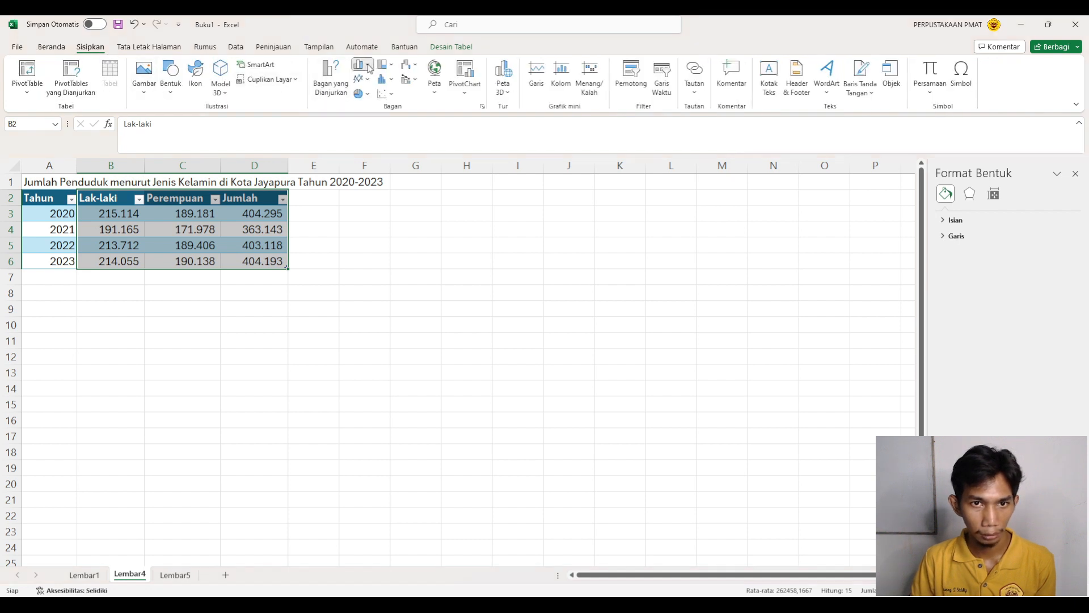
click(370, 161)
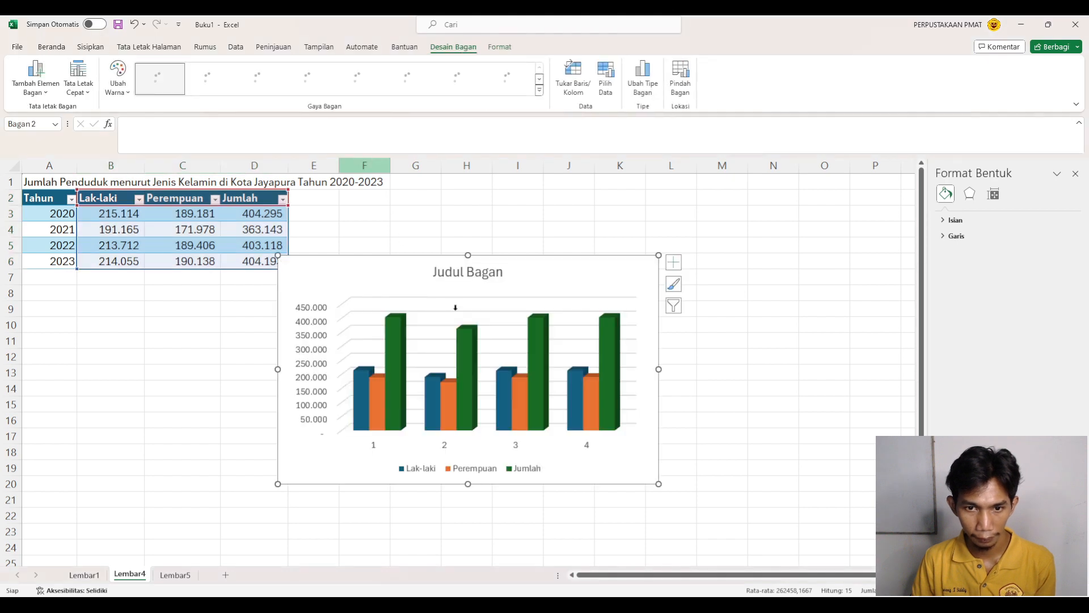
drag(583, 260, 662, 203)
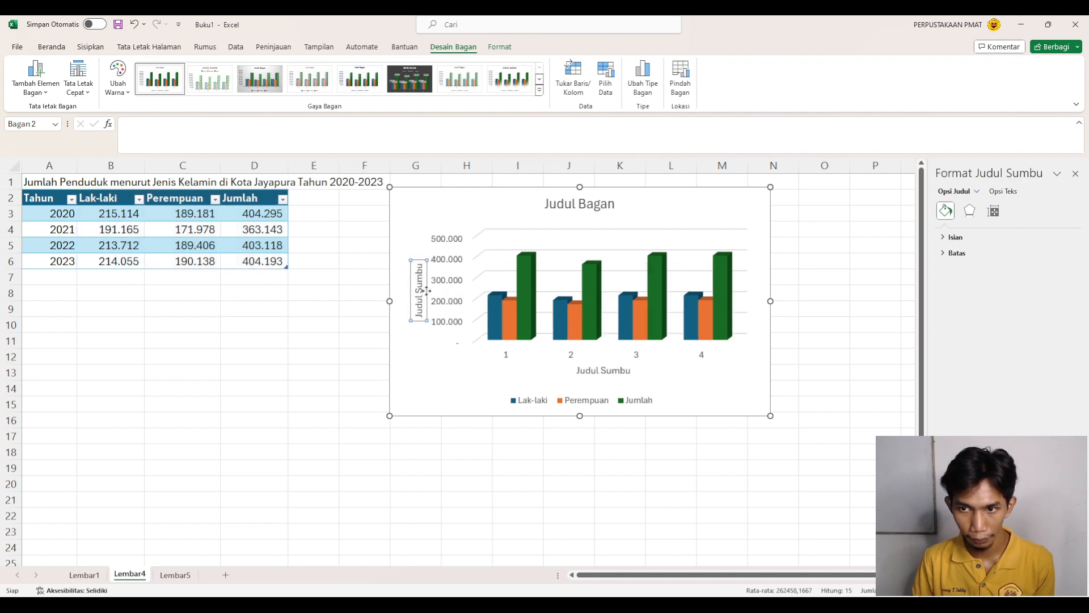
Add axis titles to the 3-D column chart and name the vertical axis "Jumlah Penduduk".
double_click(419, 286)
drag(422, 305, 424, 309)
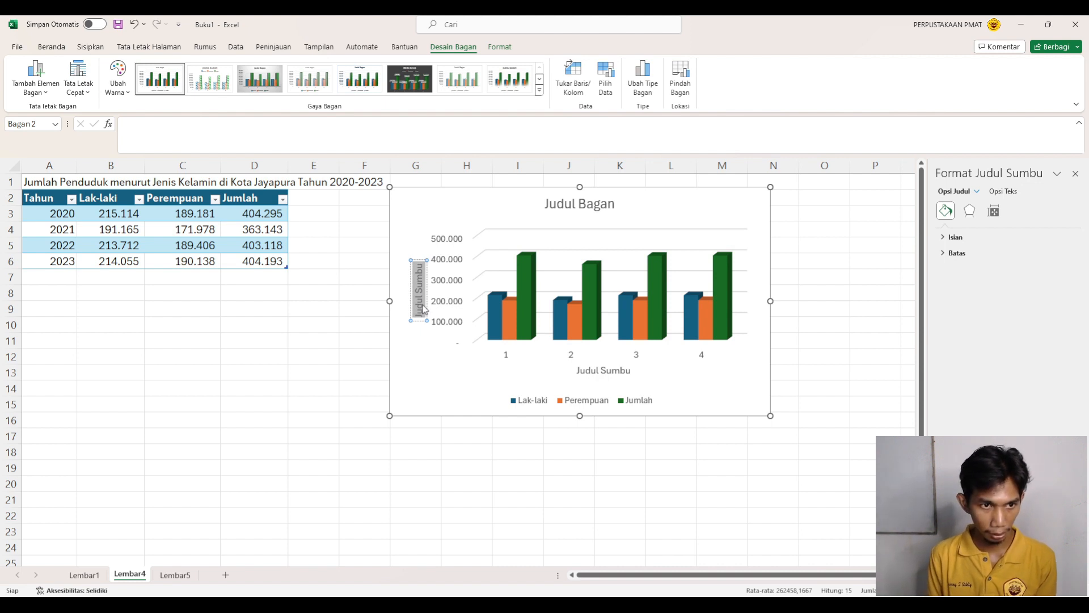
text(Jum)
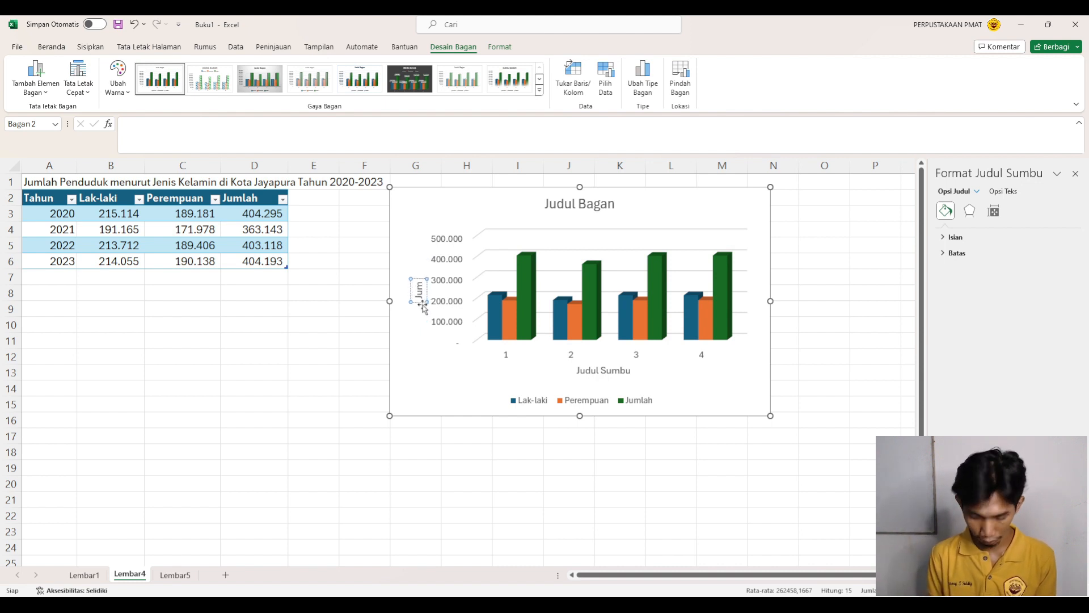
text(lah Penduduk)
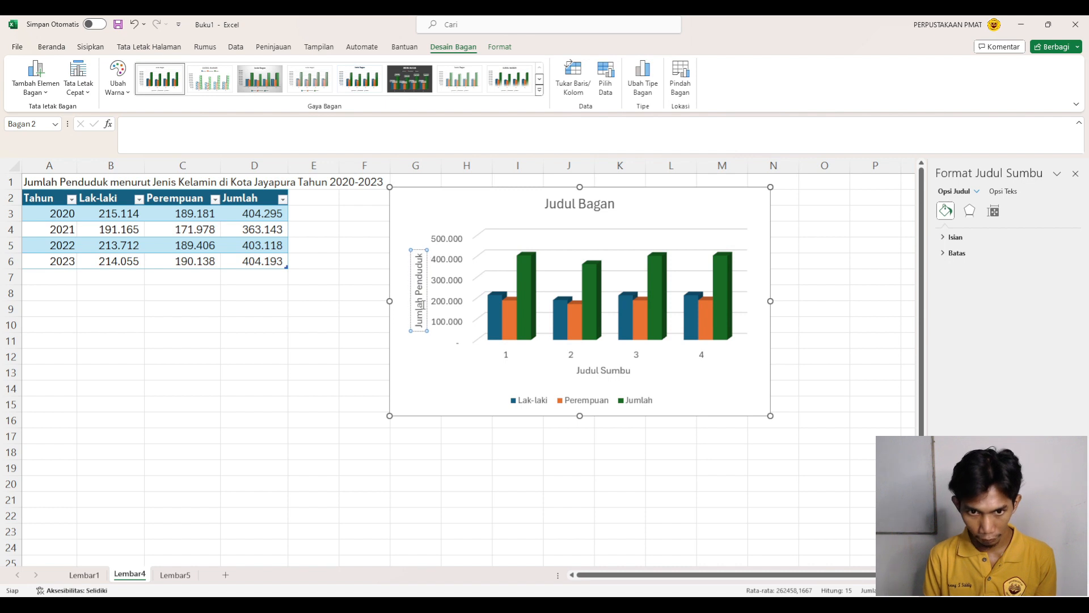
Set the chart's horizontal axis title to "Tahun".
click(602, 372)
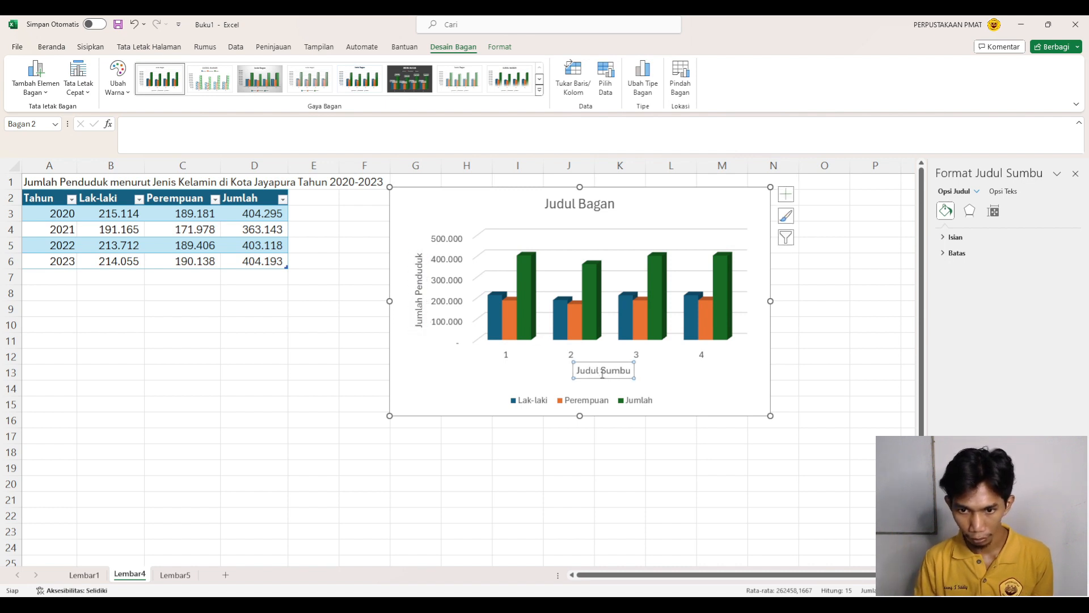
triple_click(603, 373)
text(Thu)
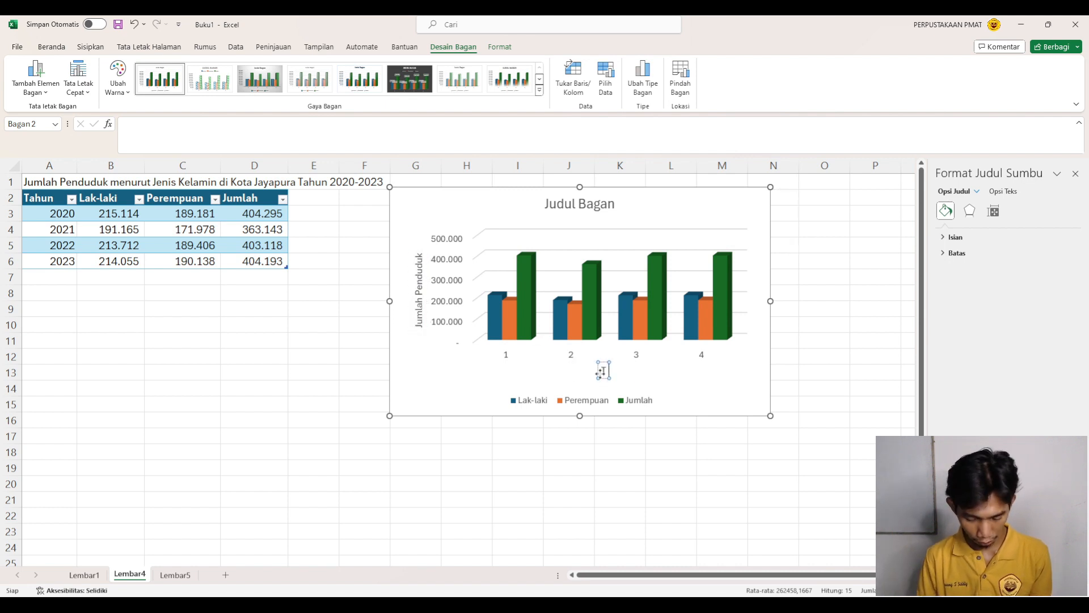
key(BackSpace)
key(BackSpace)
text(a)
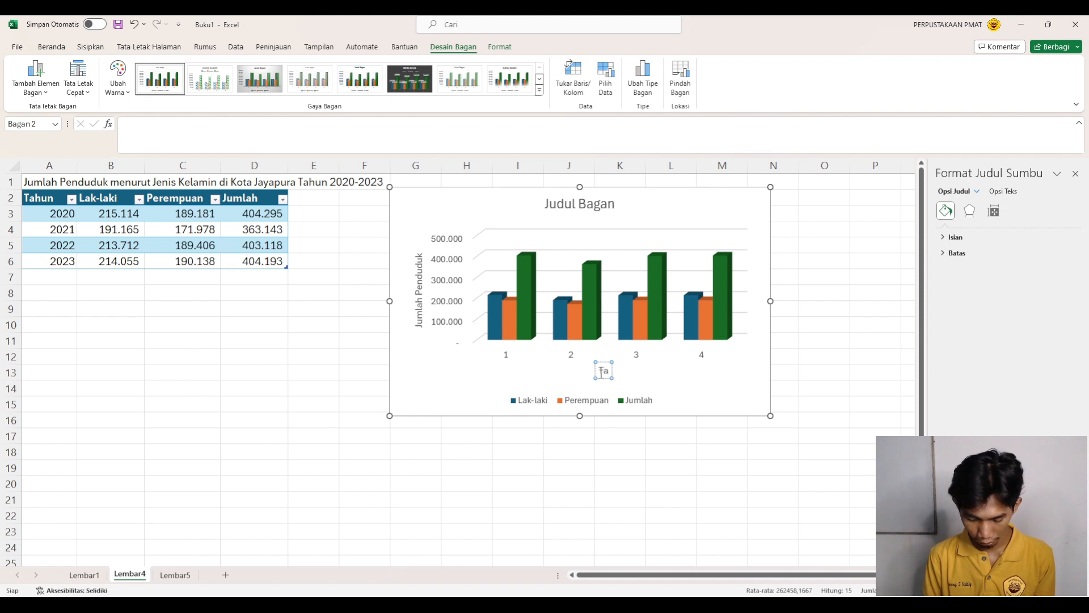
text(hun)
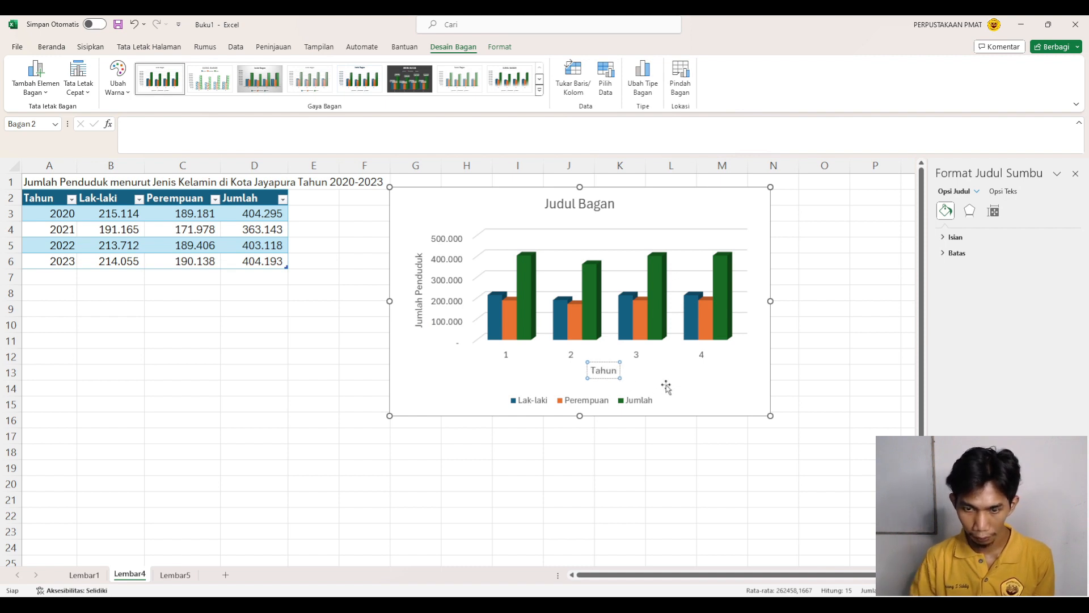
Add a data table with legend keys beneath the chart's columns.
click(742, 212)
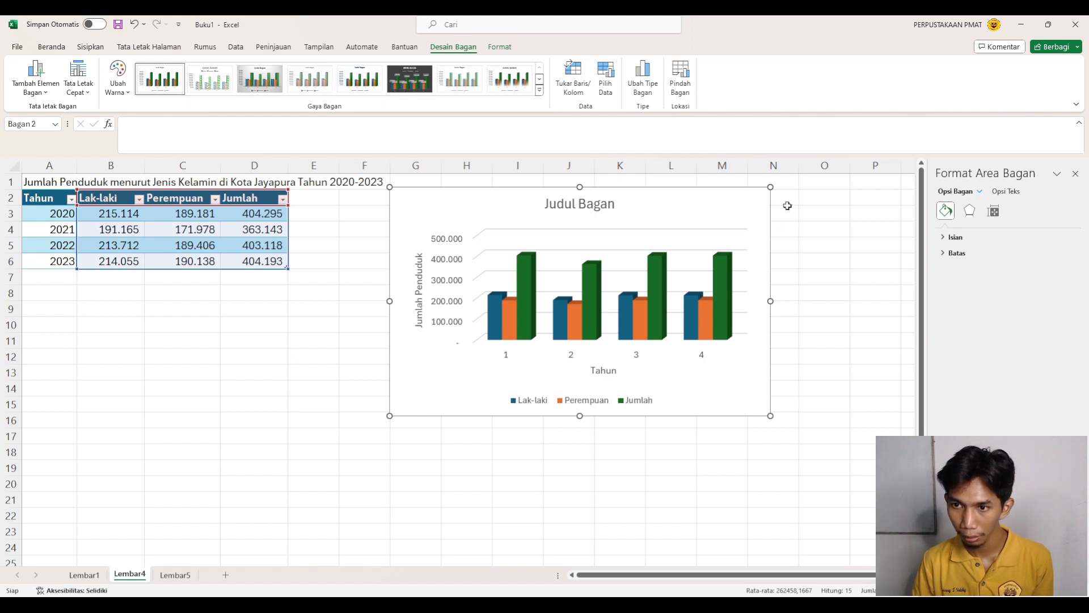
click(806, 262)
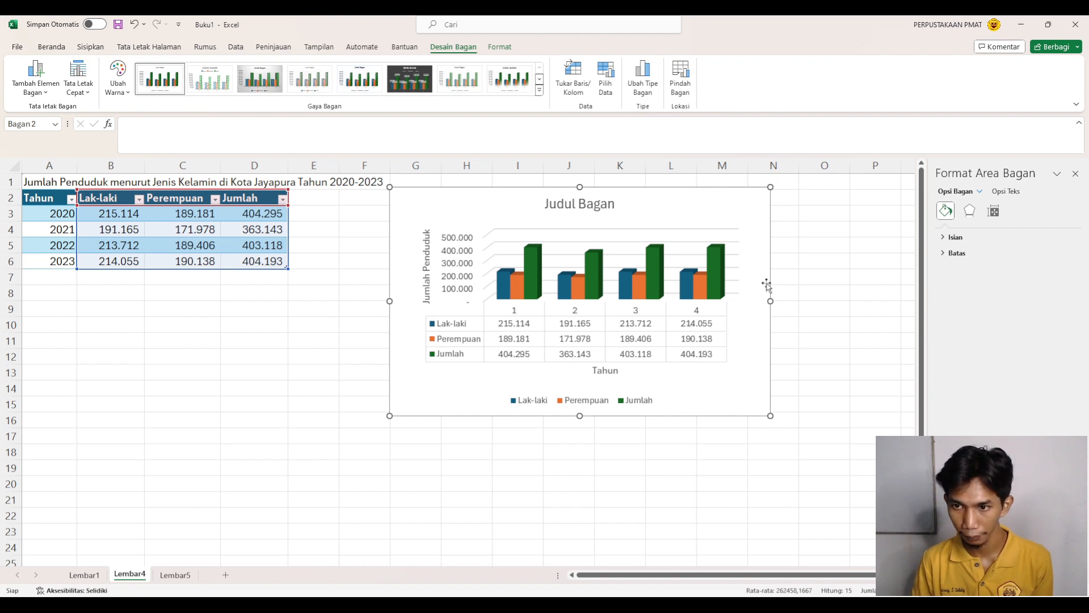
click(752, 270)
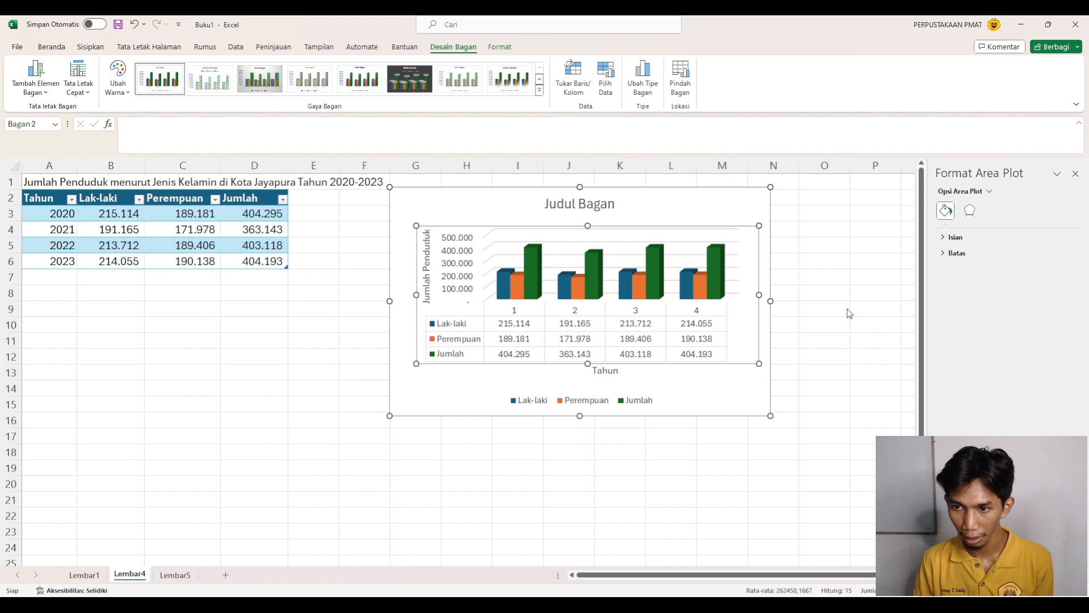
Compare chart styles and apply the fifth one, with bold dark-blue titles and bevelled columns.
key(ctrl+z)
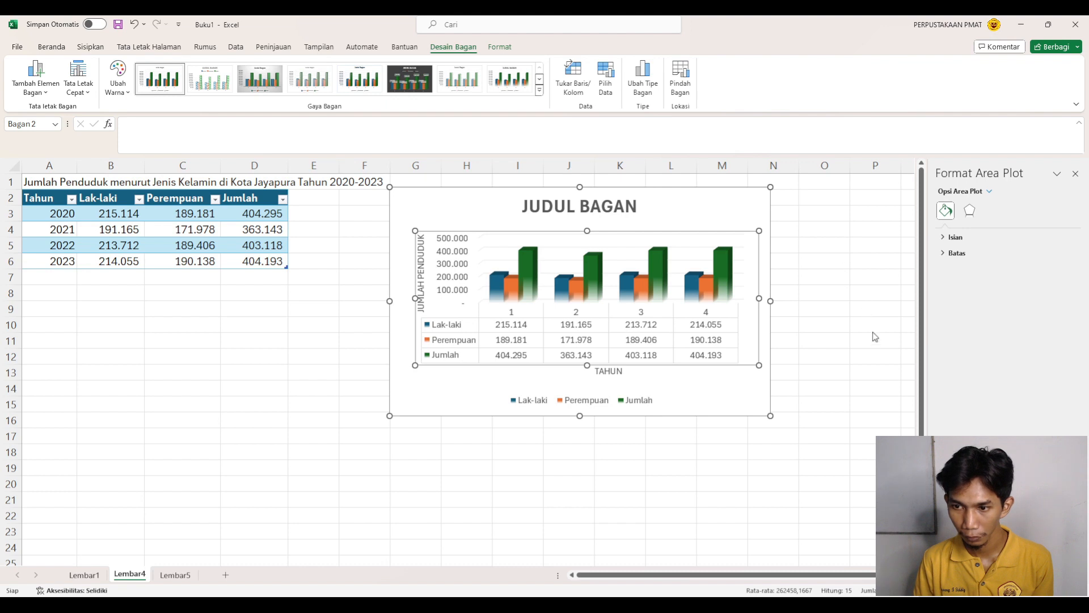
key(ctrl+z)
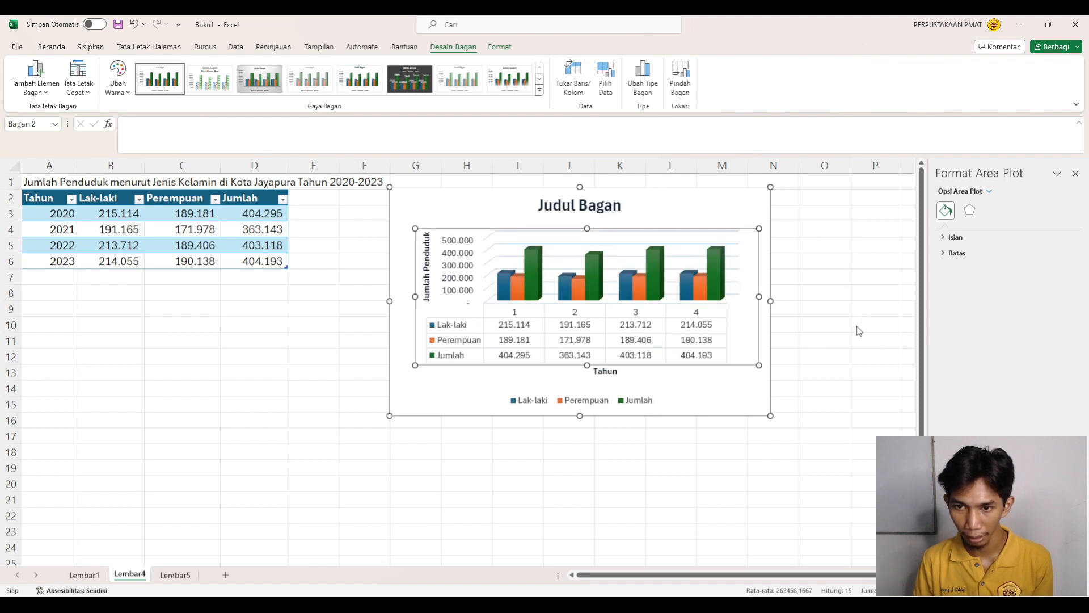
key(ctrl+z)
key(ctrl+y)
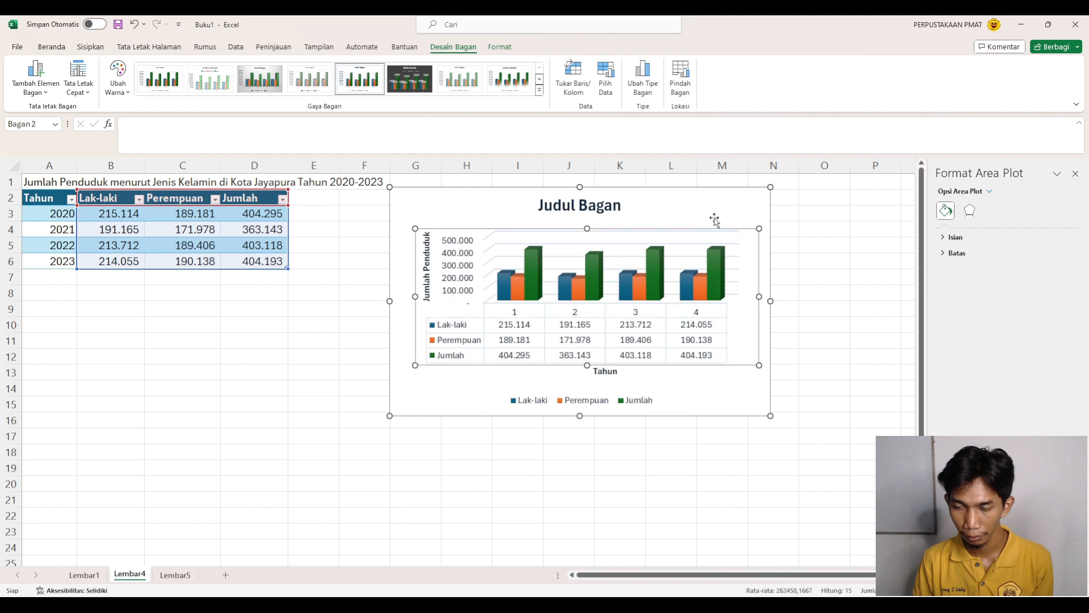
Set the chart's horizontal category labels to the years in A3:A6 of Lembar4.
click(729, 219)
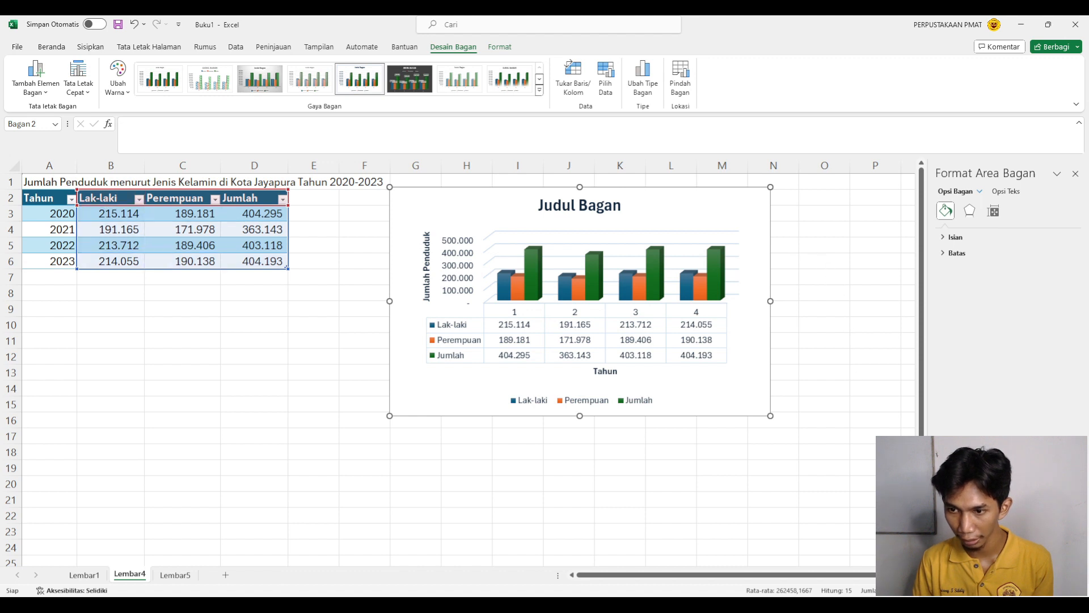
click(605, 78)
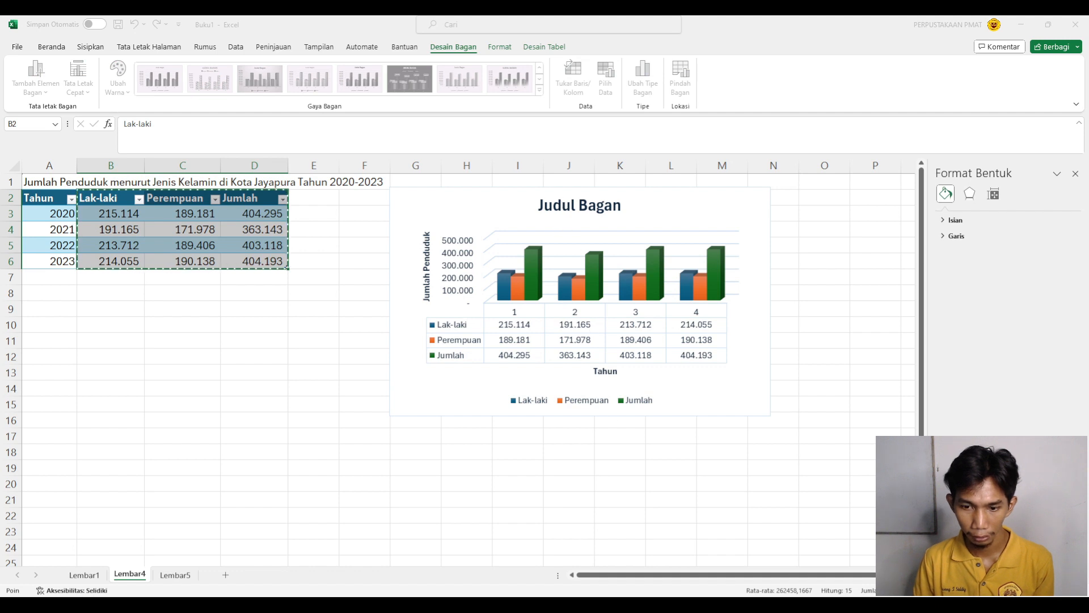
click(587, 320)
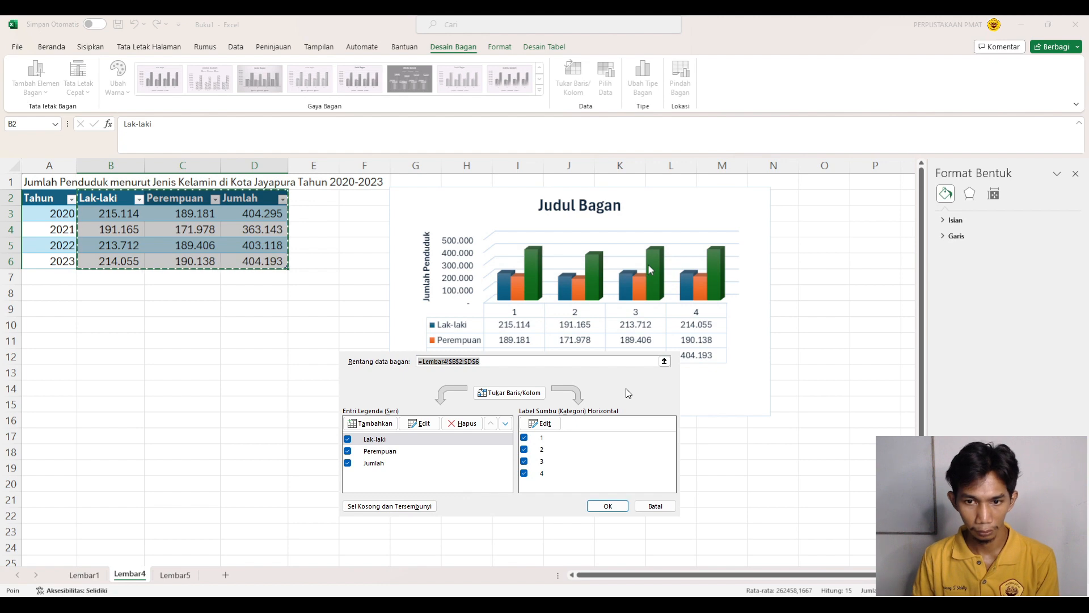
click(545, 424)
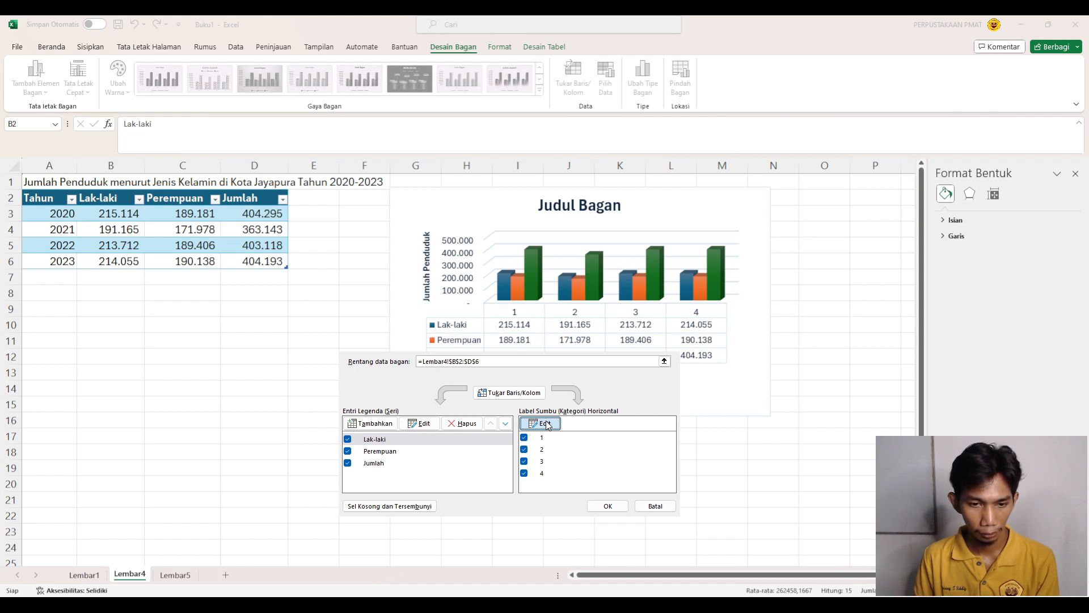
click(547, 424)
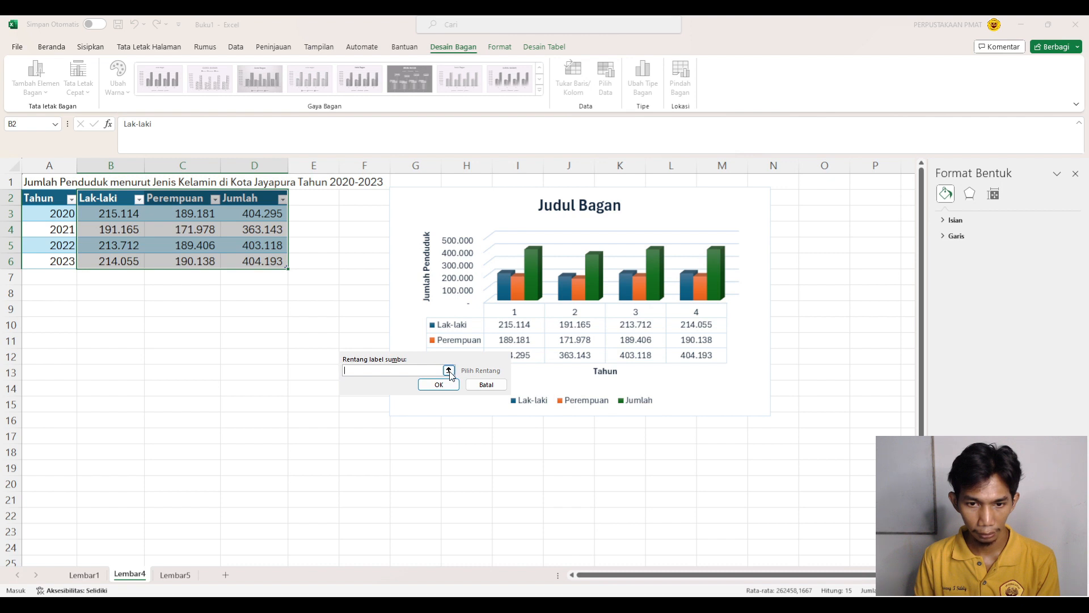
click(448, 370)
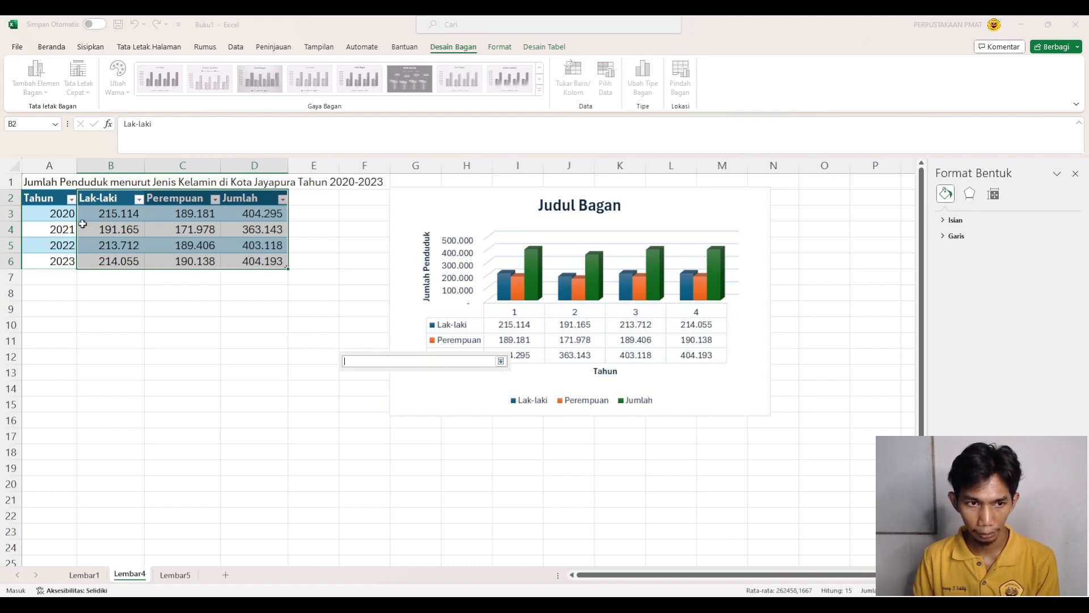
click(52, 213)
drag(51, 213, 51, 260)
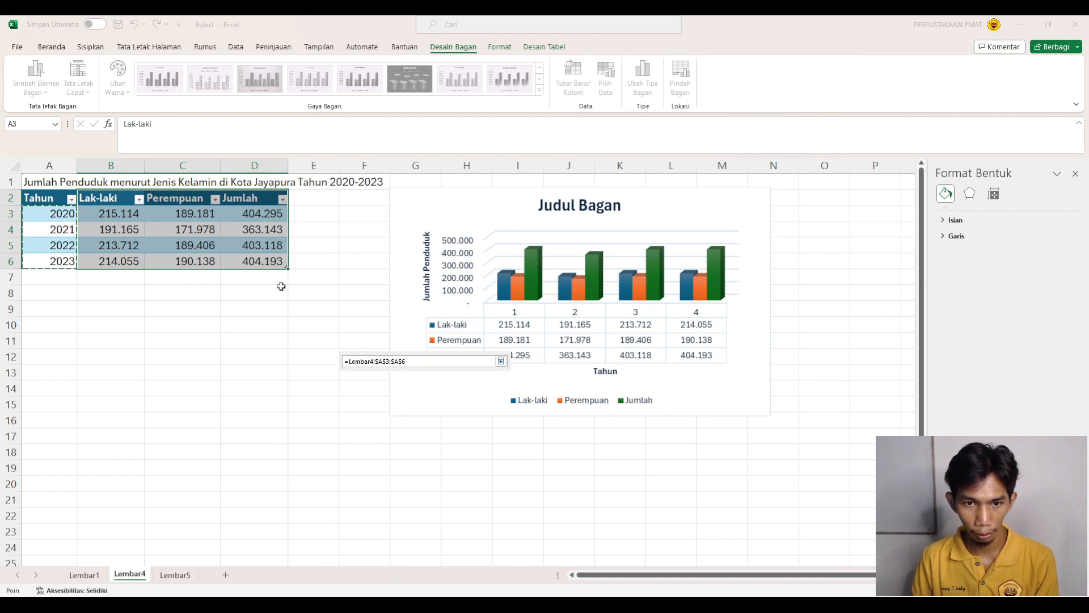
click(501, 360)
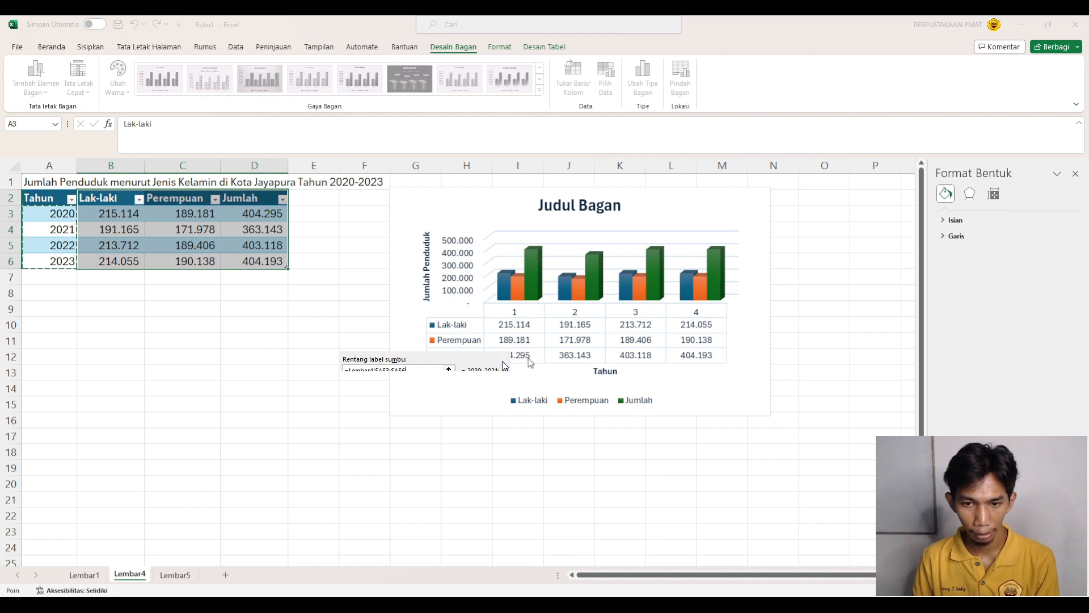
click(439, 384)
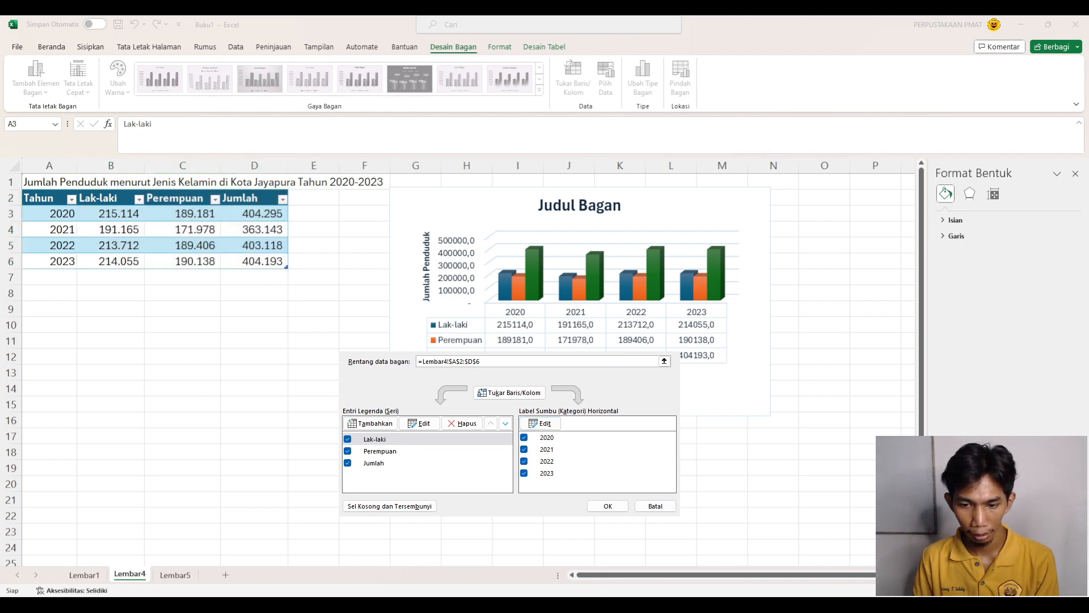
click(608, 506)
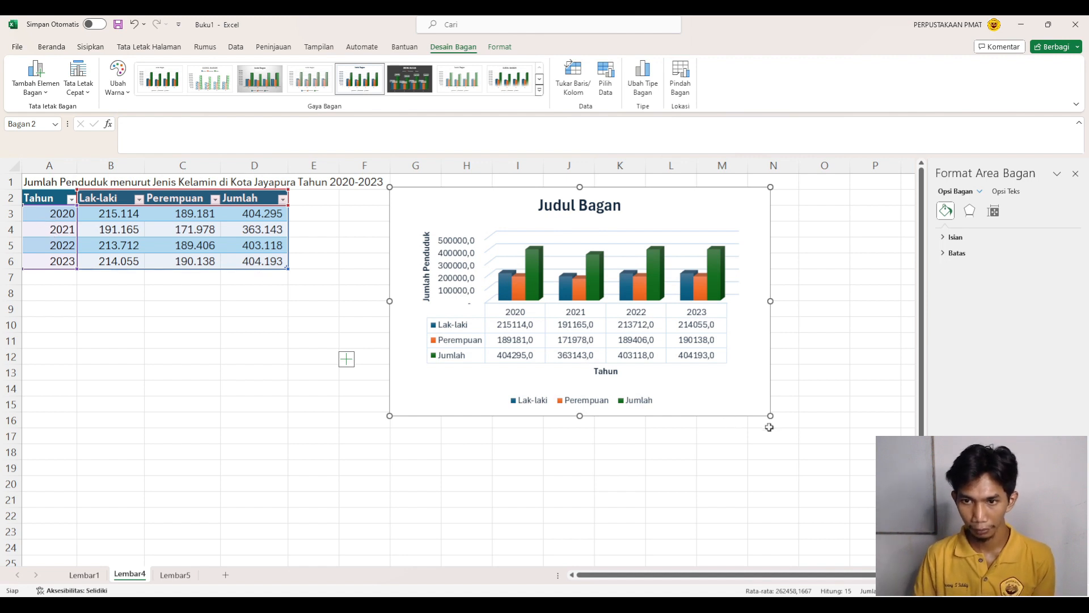
click(811, 436)
Switch to the Lembar5 sheet with the Kelahiran and Kematian table, and close the Format Bentuk pane.
click(174, 576)
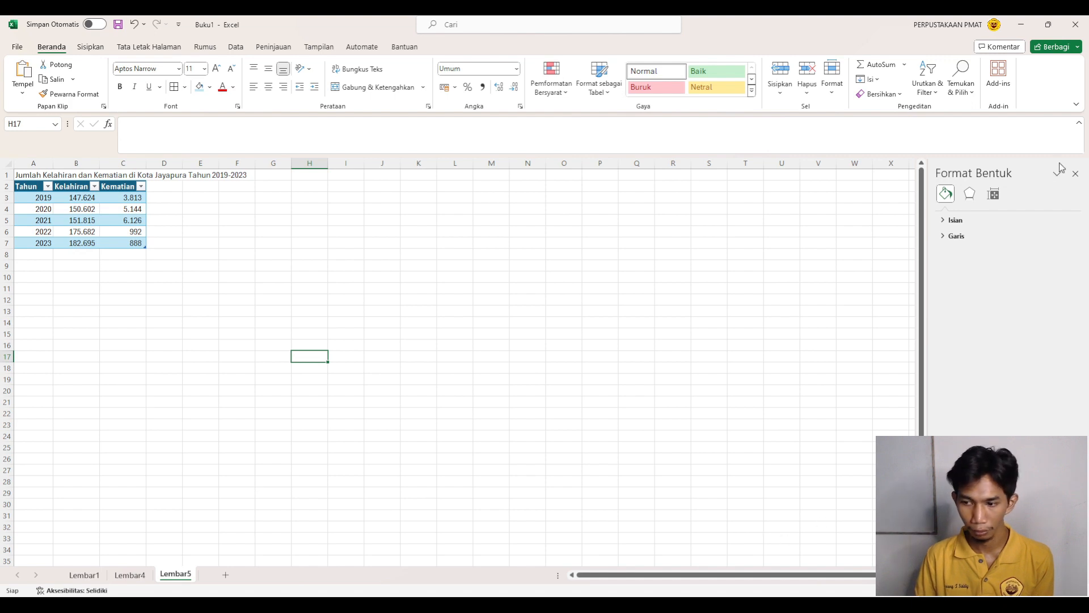
click(1076, 173)
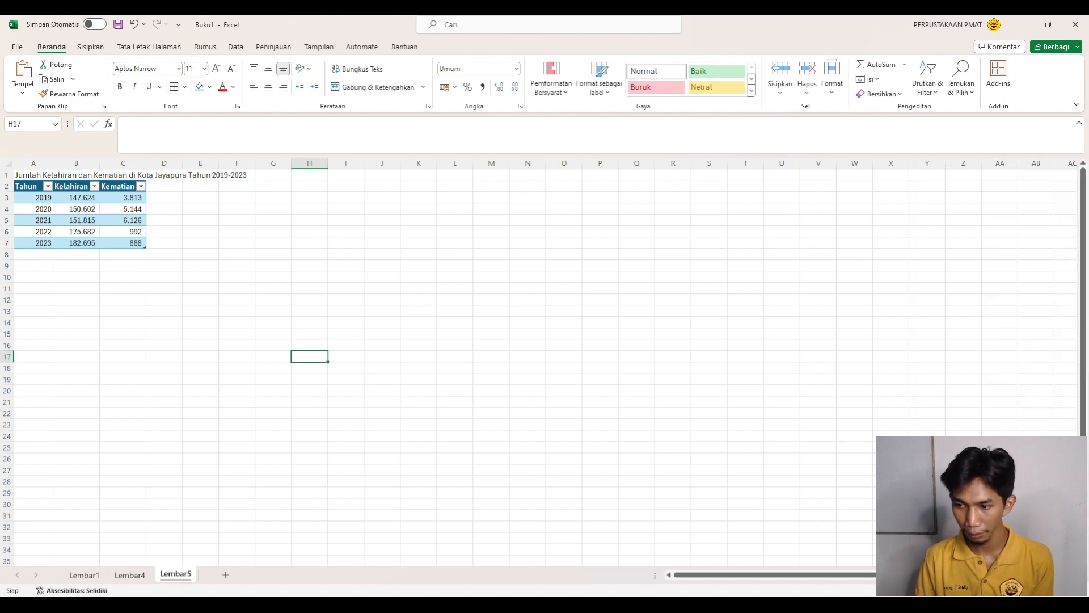
scroll(539, 363, up, 2)
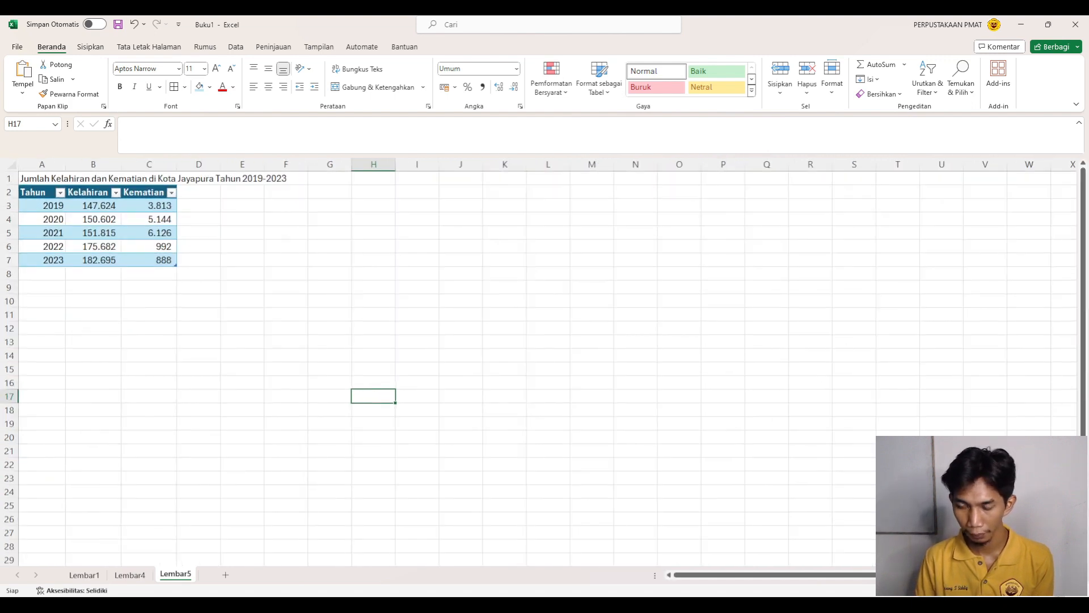
scroll(539, 363, up, 1)
scroll(537, 435, up, 1)
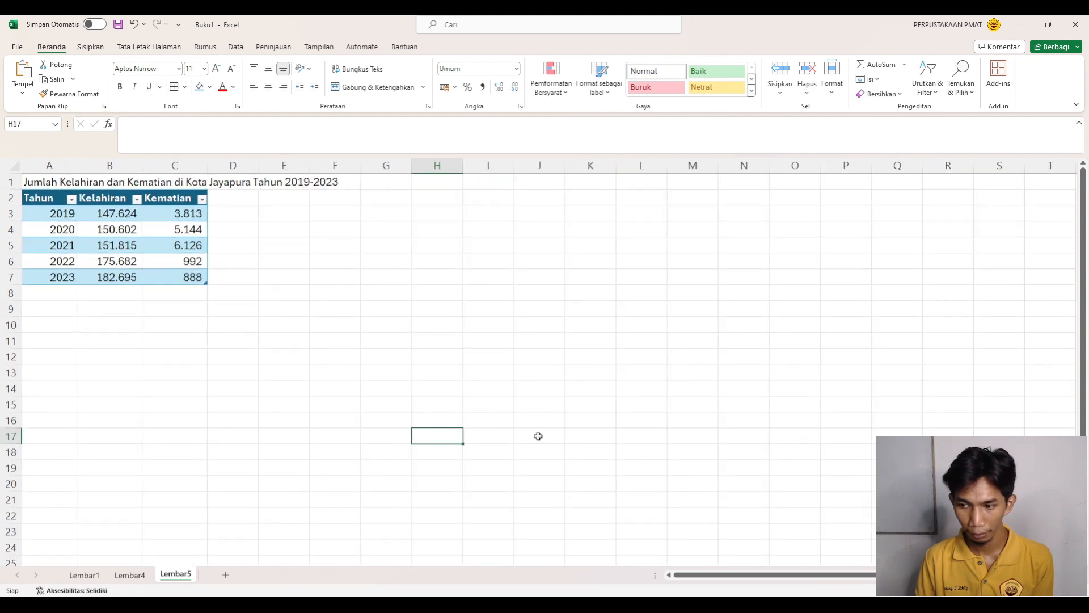
Insert a line chart of the Kelahiran data in B2:B7, place it right of the table and apply the fifth chart style.
drag(253, 372, 253, 361)
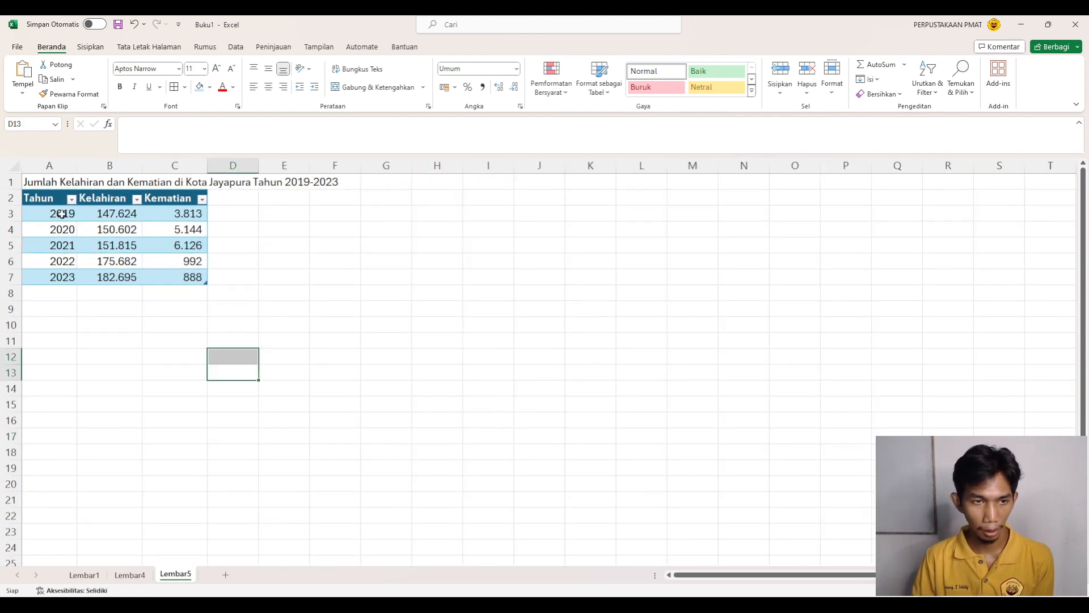
click(95, 223)
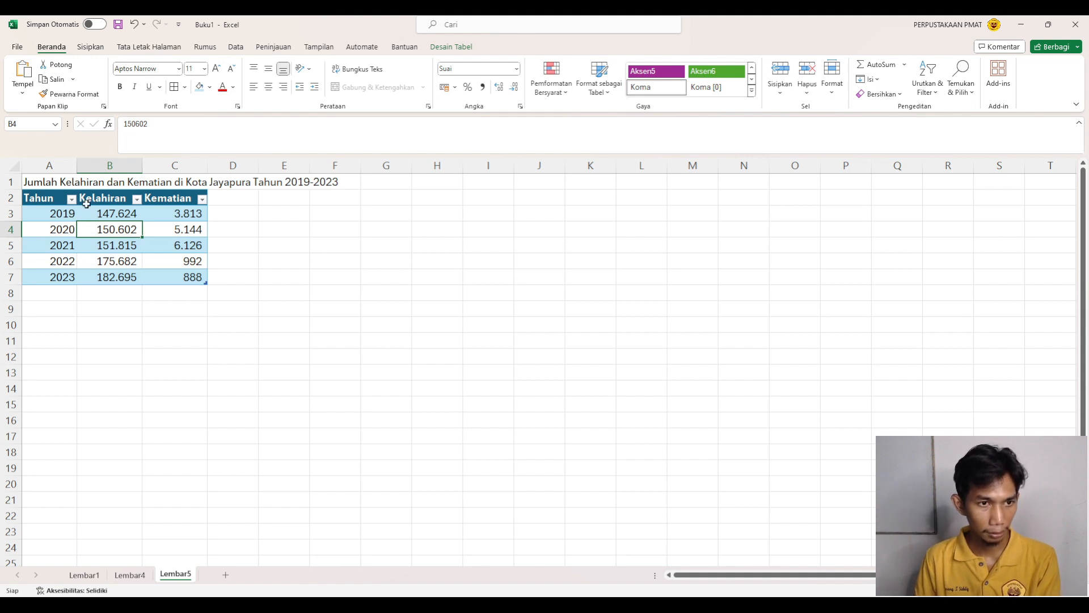
drag(105, 198, 105, 276)
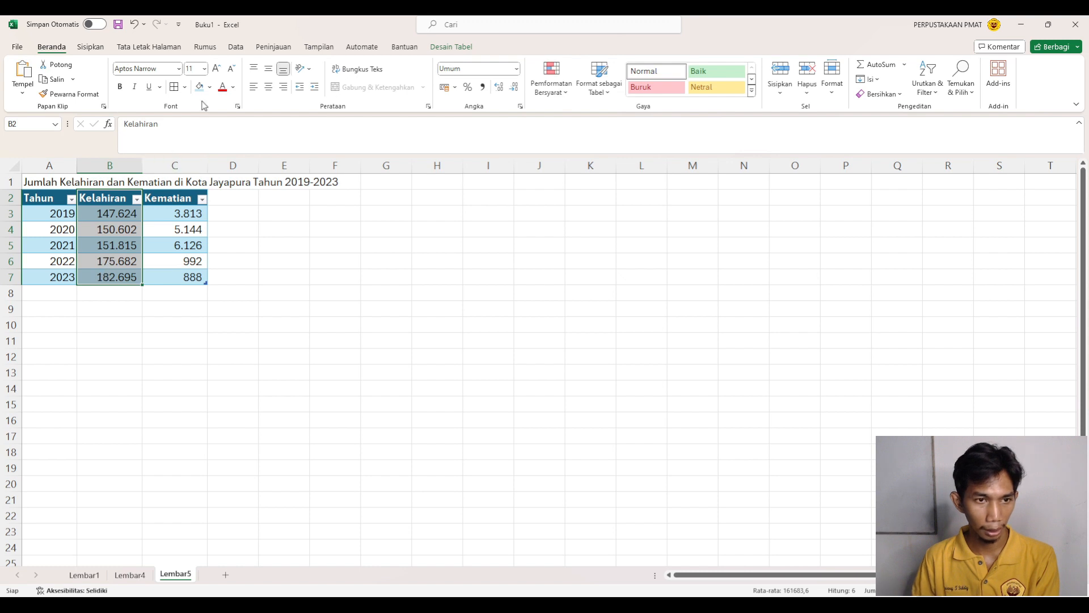
click(99, 48)
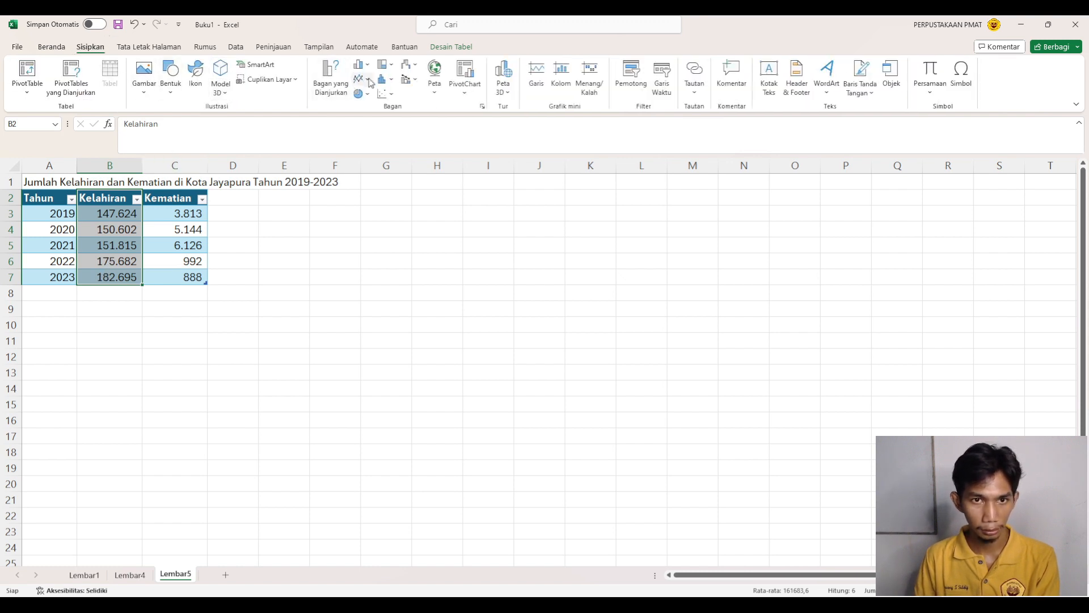
mouse_move(370, 118)
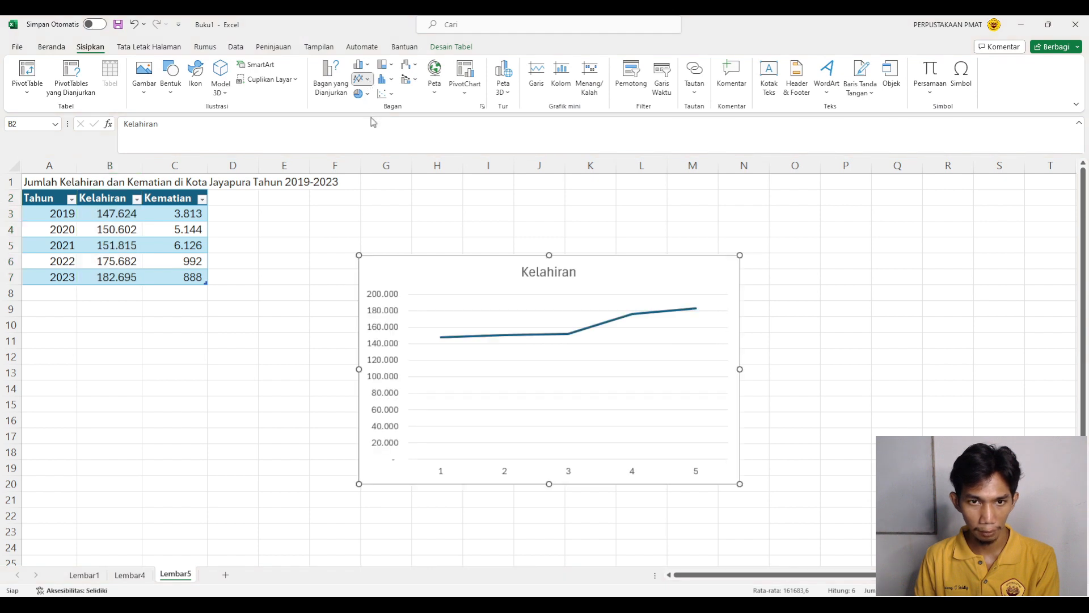
click(389, 170)
drag(426, 272, 374, 204)
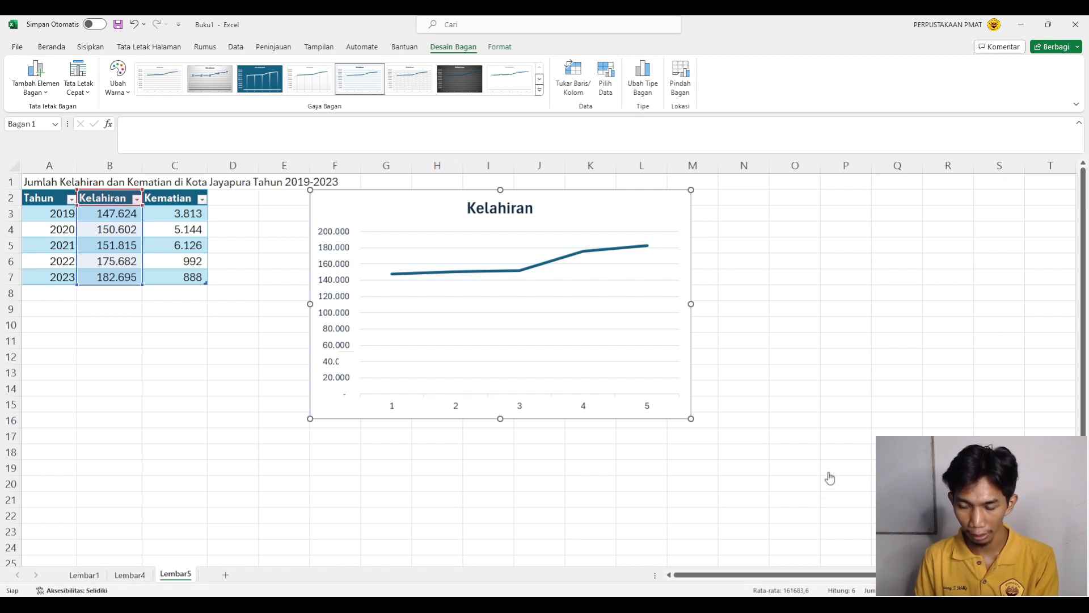
Set the Kelahiran chart's horizontal category labels to the years in A3:A7 and nudge the chart slightly upward.
click(709, 245)
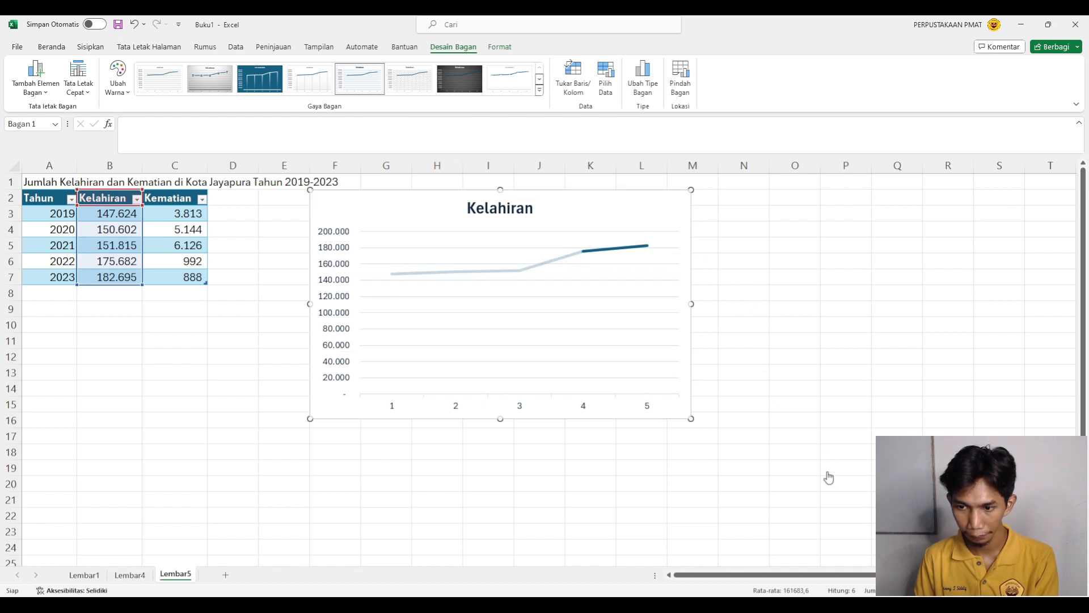
click(827, 475)
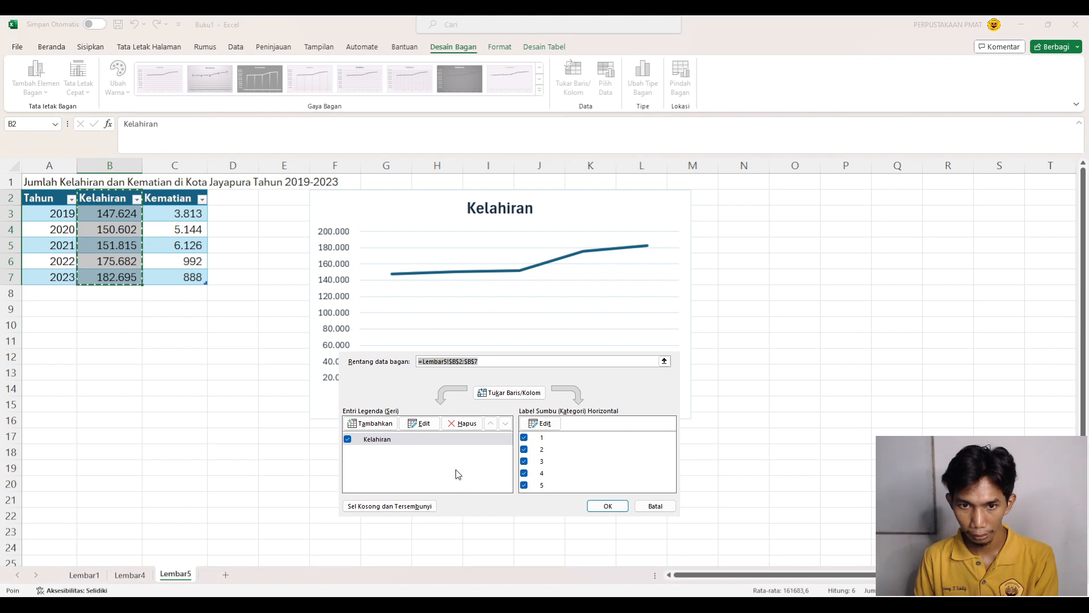
click(541, 426)
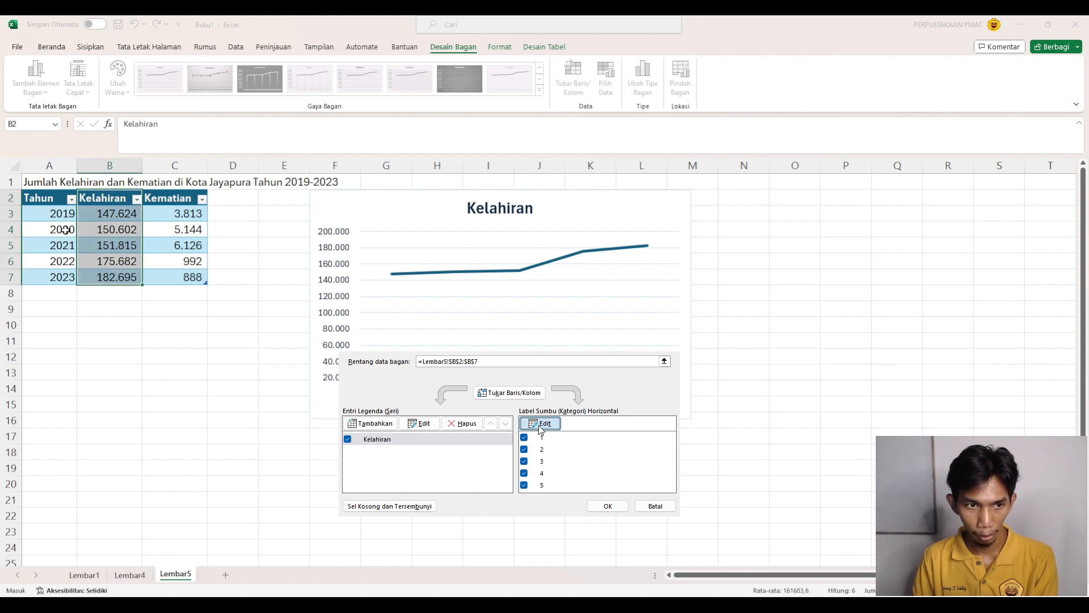
drag(66, 215, 67, 274)
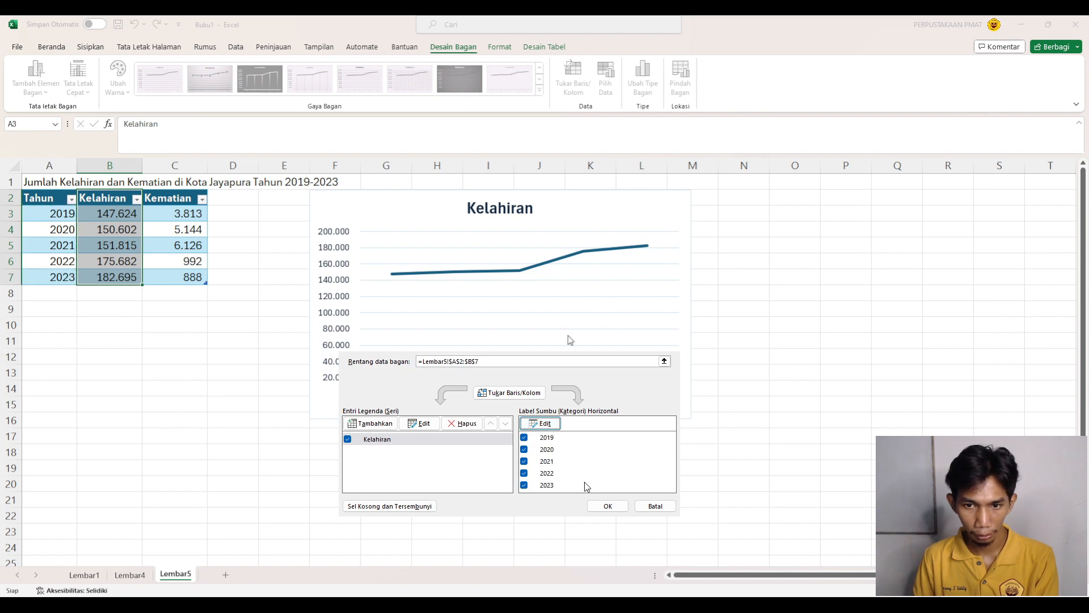
click(619, 508)
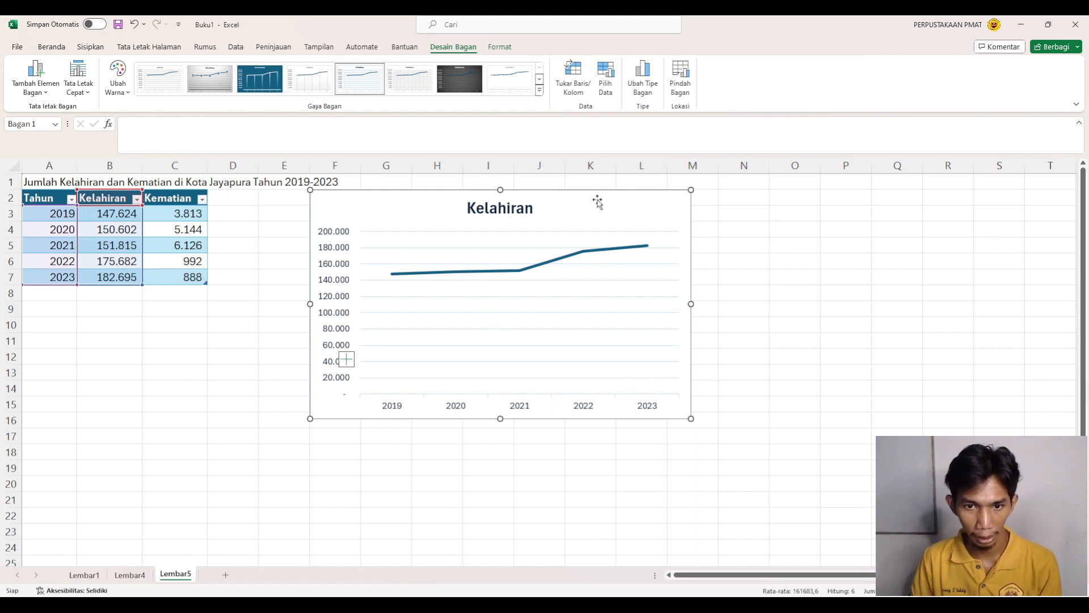
drag(596, 202, 597, 199)
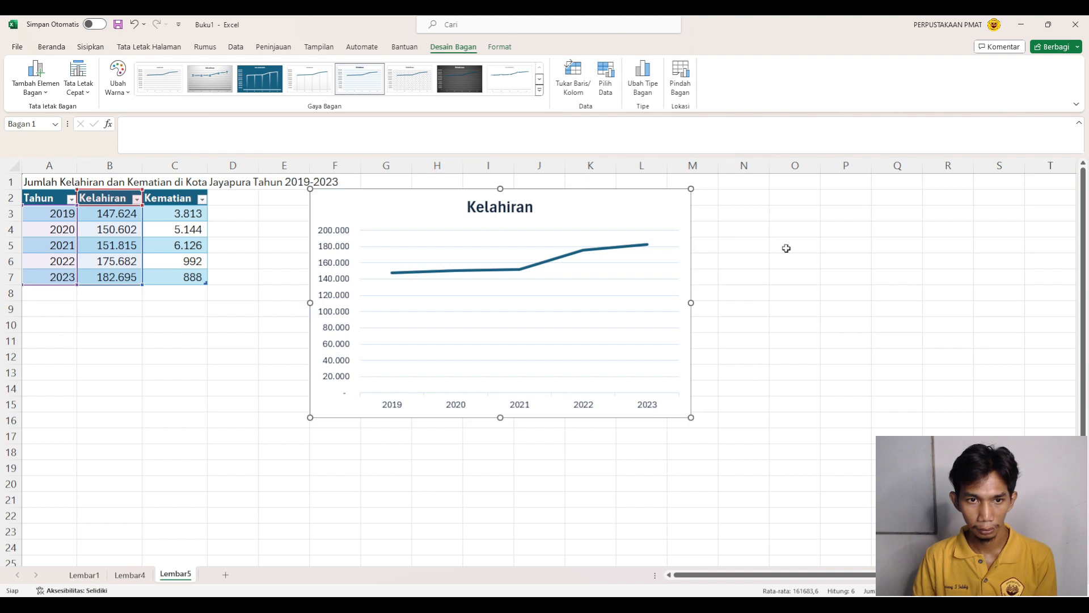
click(787, 246)
Insert a line chart of the Kematian data in C2:C7, place it right of the Kelahiran chart and apply the second, grey gradient style.
drag(171, 200, 175, 282)
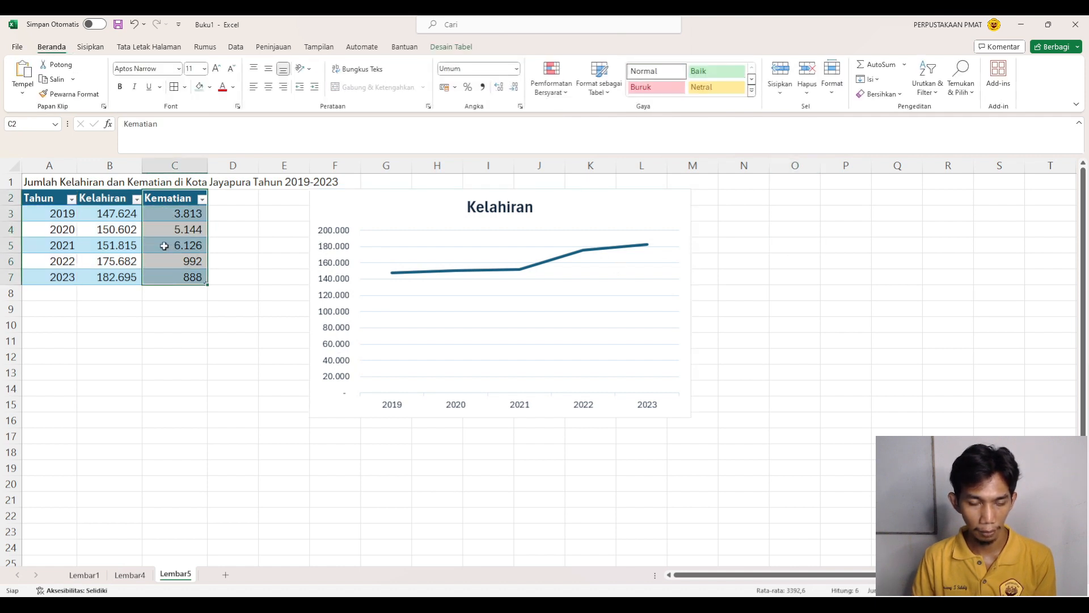
click(98, 47)
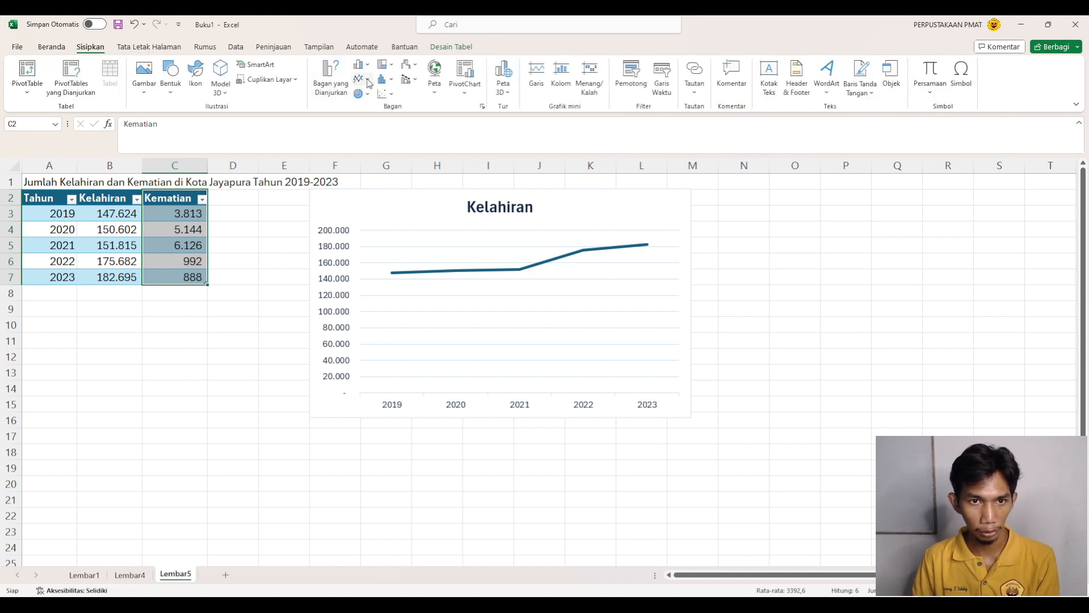
click(367, 110)
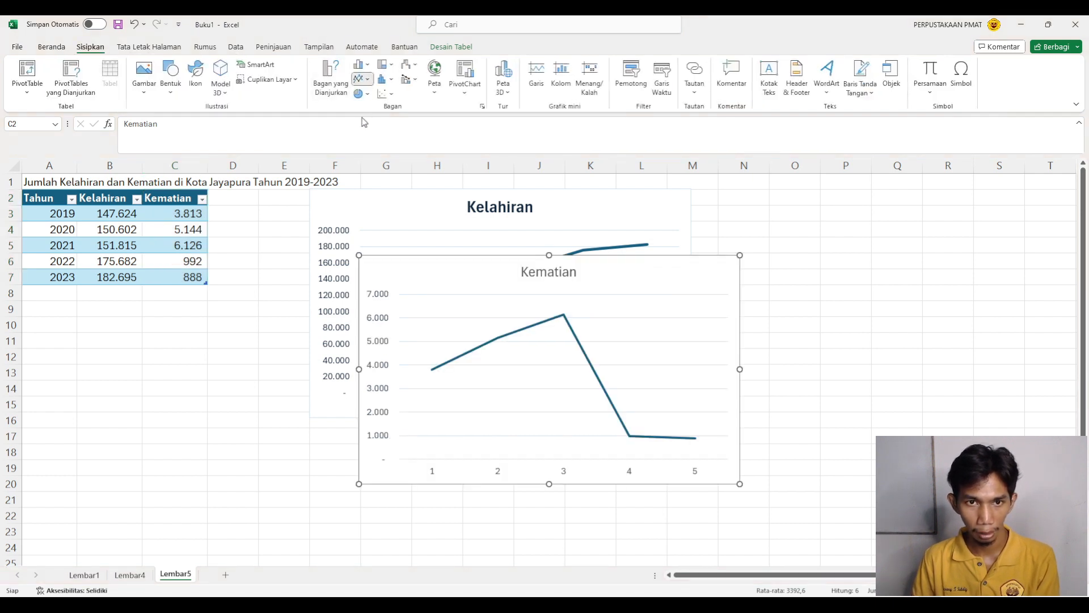
drag(518, 262, 946, 191)
key(ctrl+z)
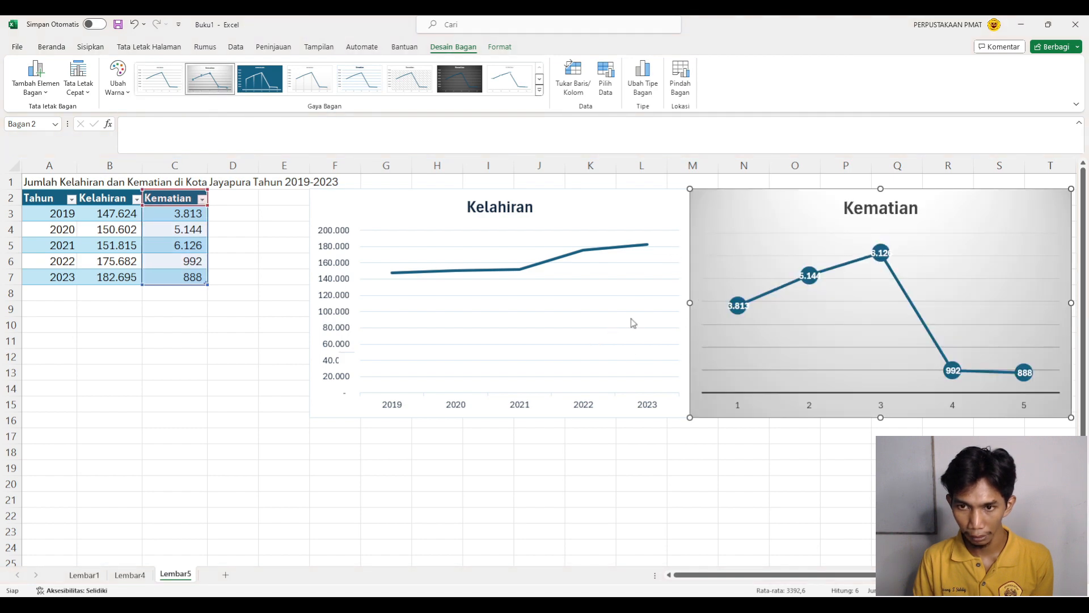
Set the Kematian chart's horizontal category labels to the years in A3:A7 and deselect the chart.
click(638, 477)
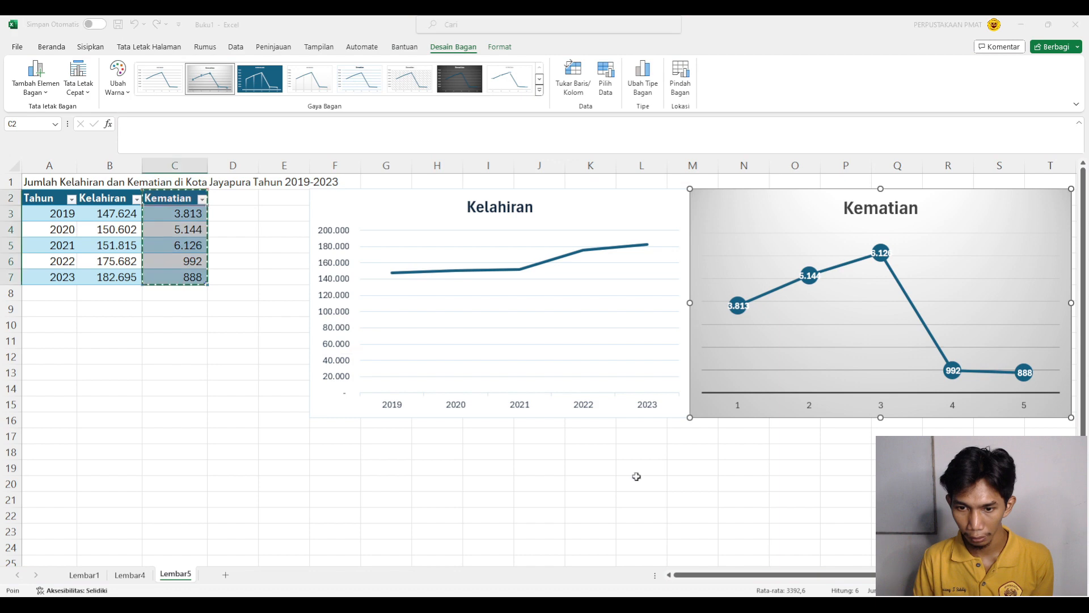
click(546, 427)
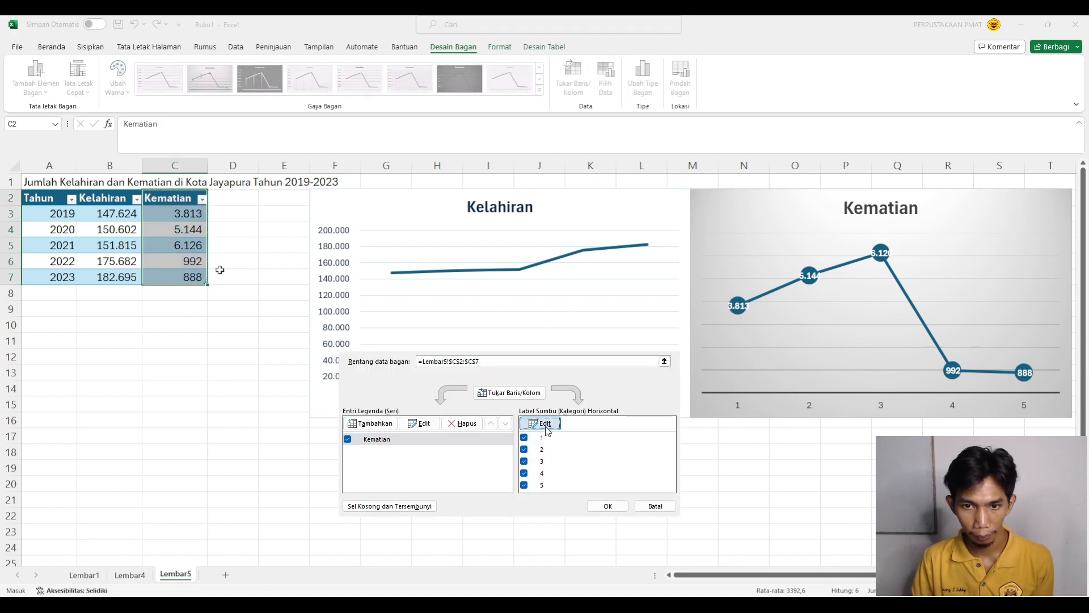
drag(61, 216, 53, 276)
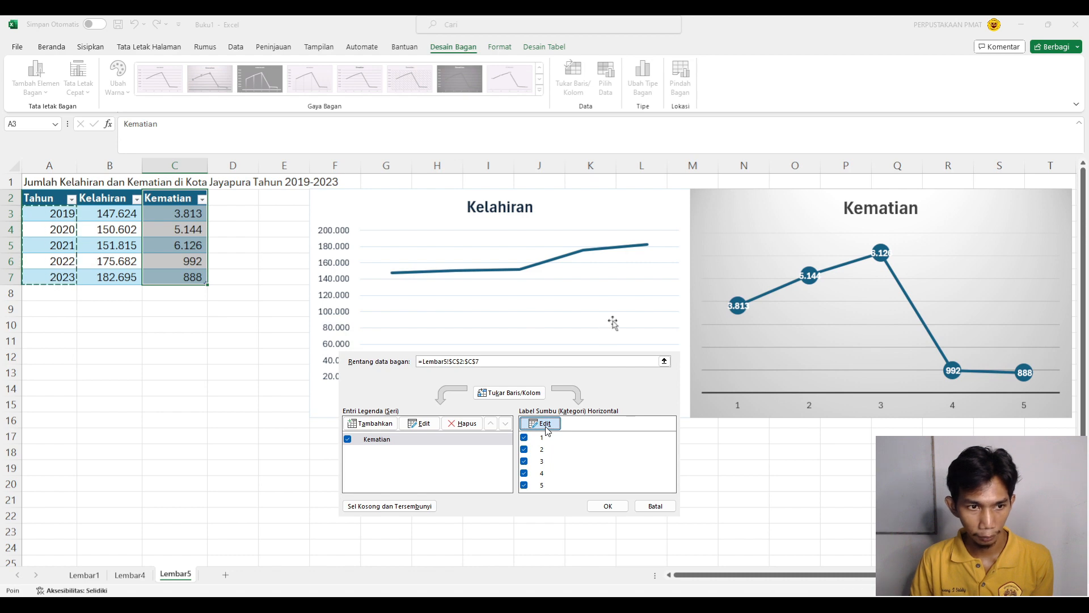
key(Return)
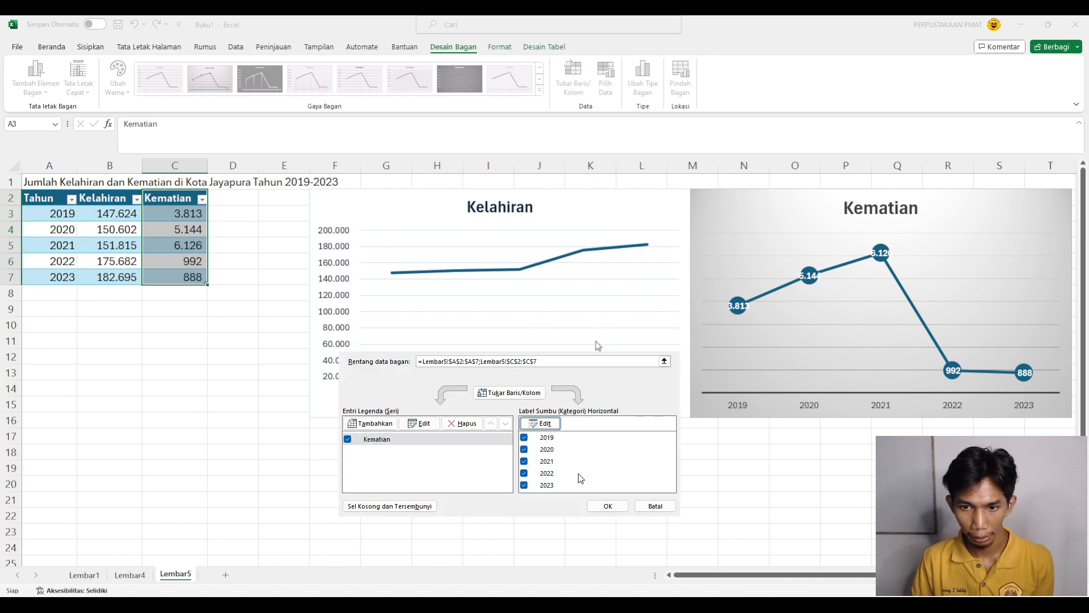
click(608, 506)
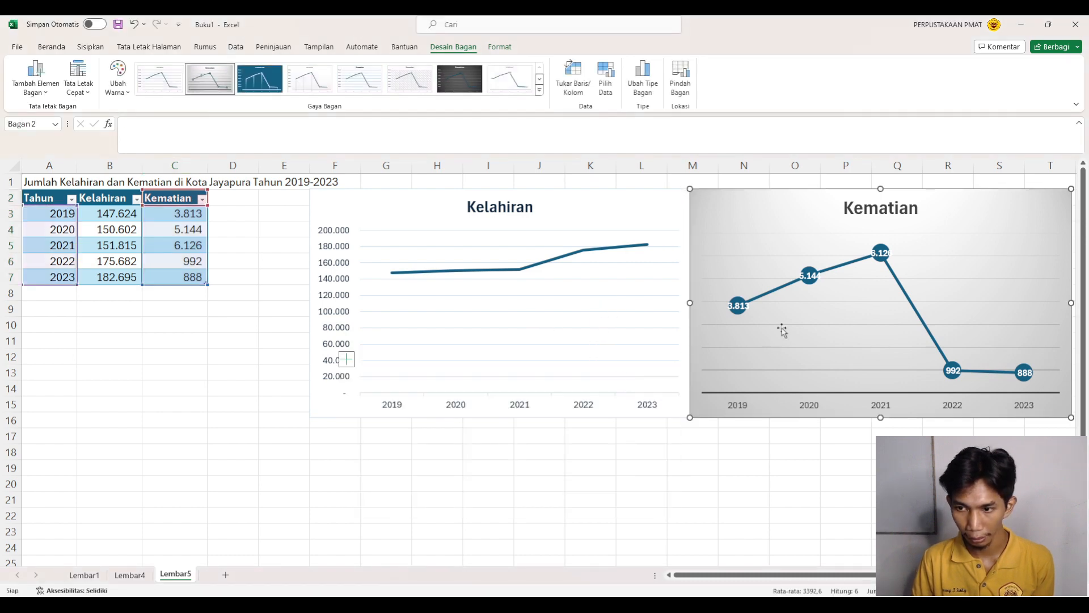
click(654, 469)
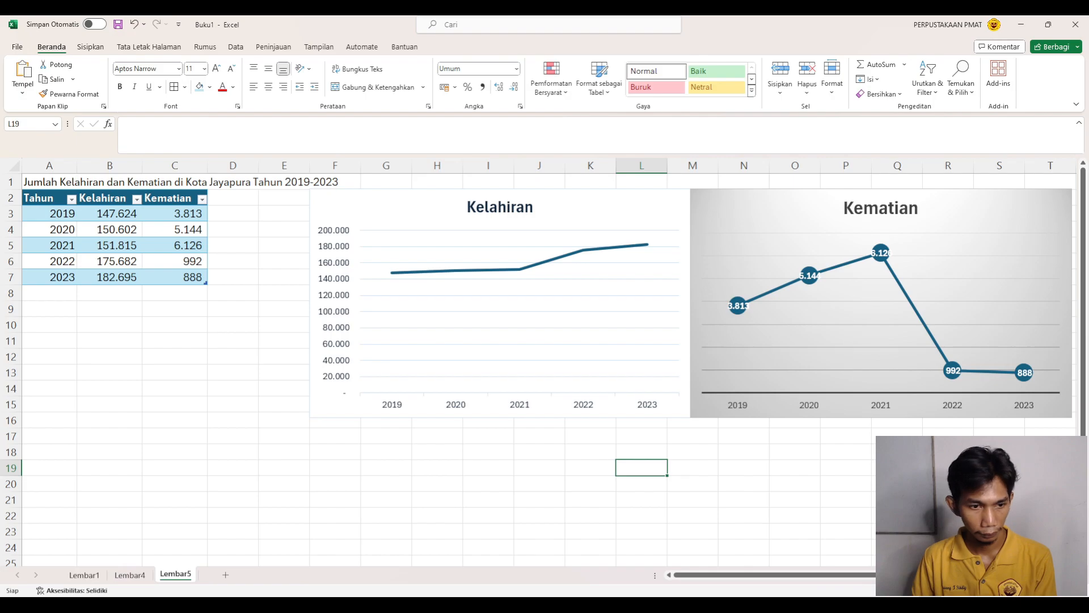
Switch to the PDF in Chrome and view its final page after the Kelahiran and Kematian table.
key(alt+Tab)
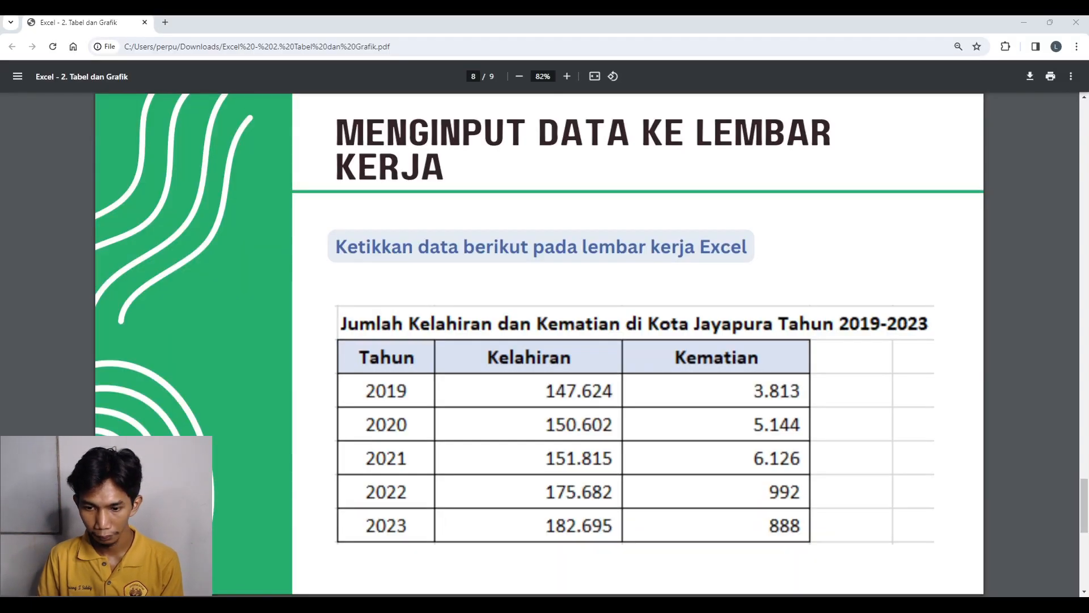
key(Page_Down)
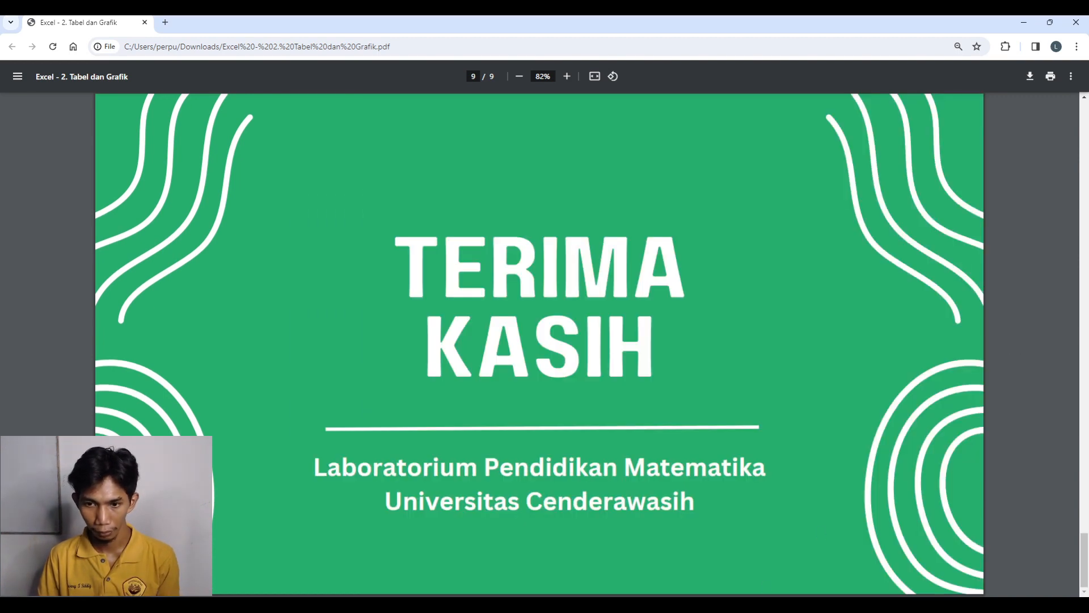
key(alt+Tab)
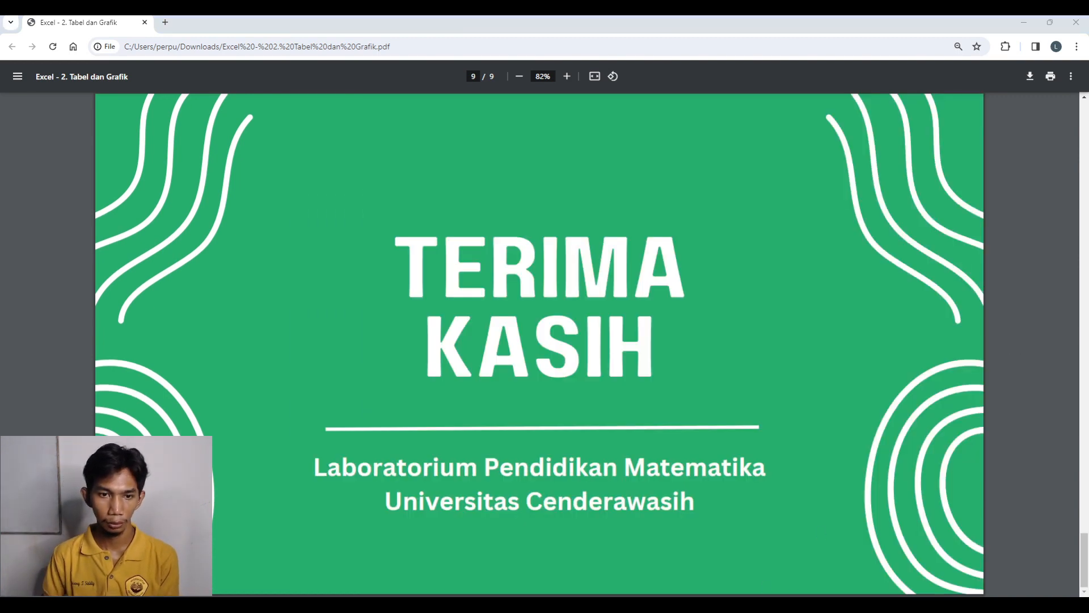